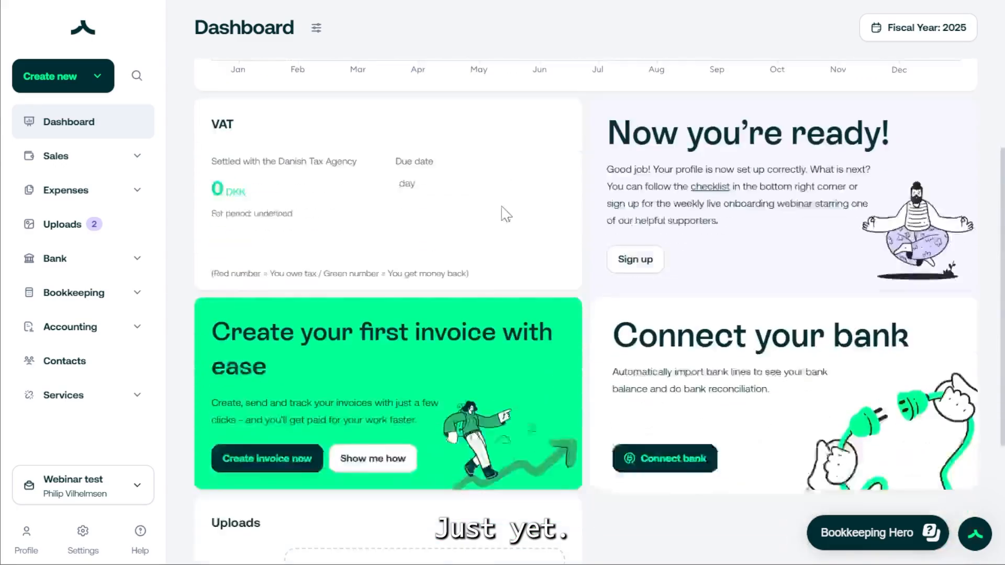
Scroll the Dashboard to the top and open the organization's Settings page.
{"action": "scroll", "coordinate": [614, 381], "scroll_direction": "up", "scroll_amount": 6}
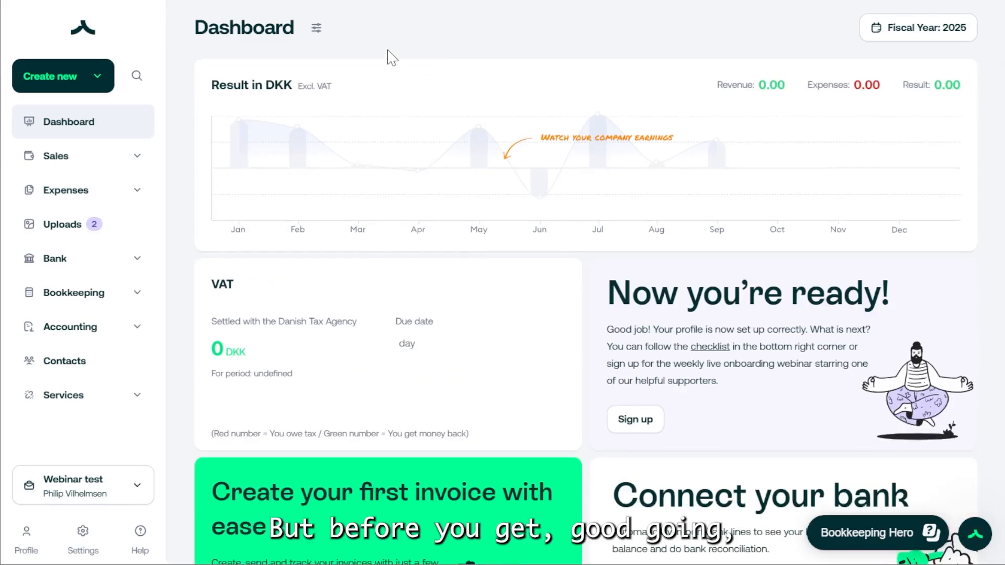
{"action": "left_click", "coordinate": [84, 535]}
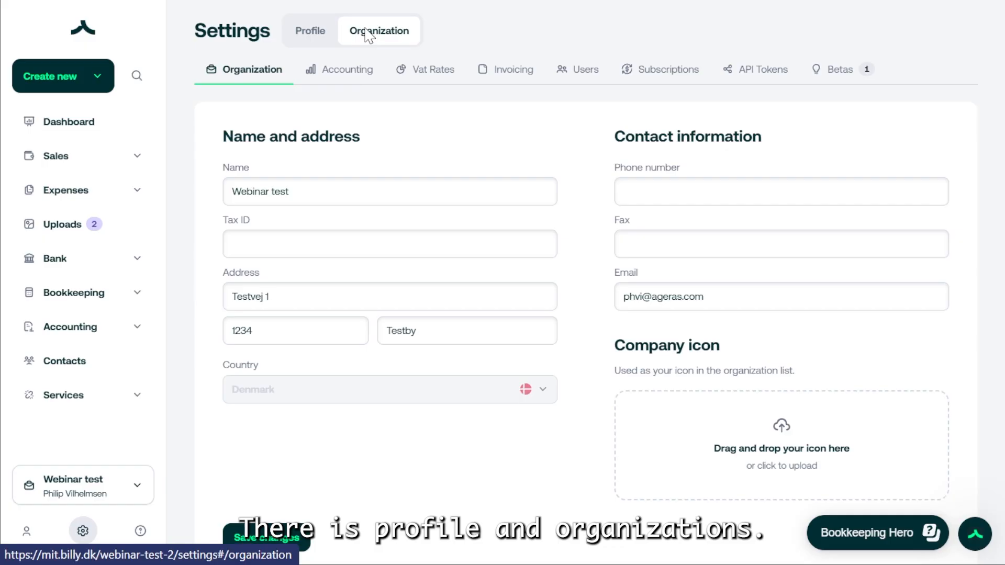
Switch to the Profile tab and review the Full name and other profile fields.
{"action": "left_click", "coordinate": [318, 35]}
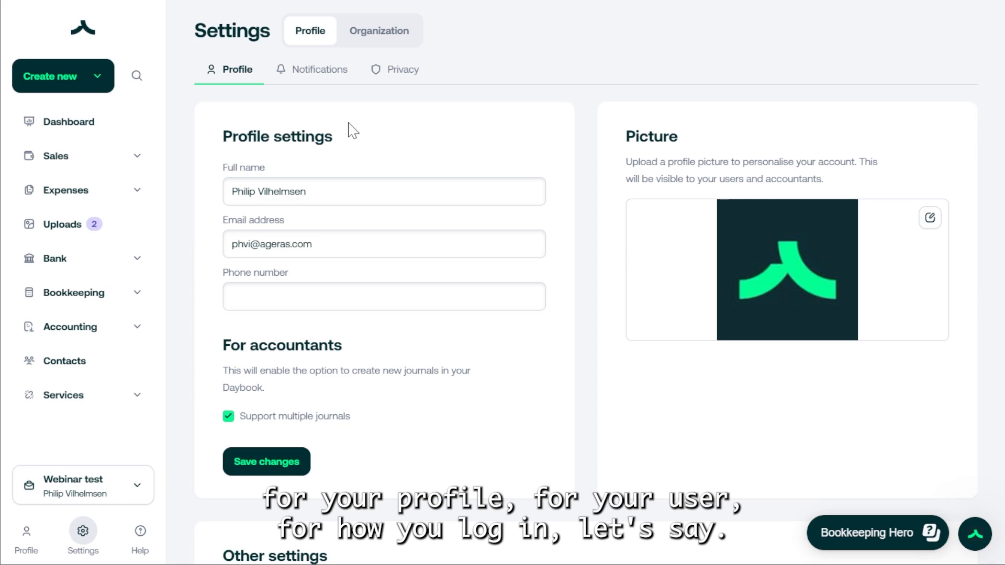
{"action": "left_click", "coordinate": [285, 196]}
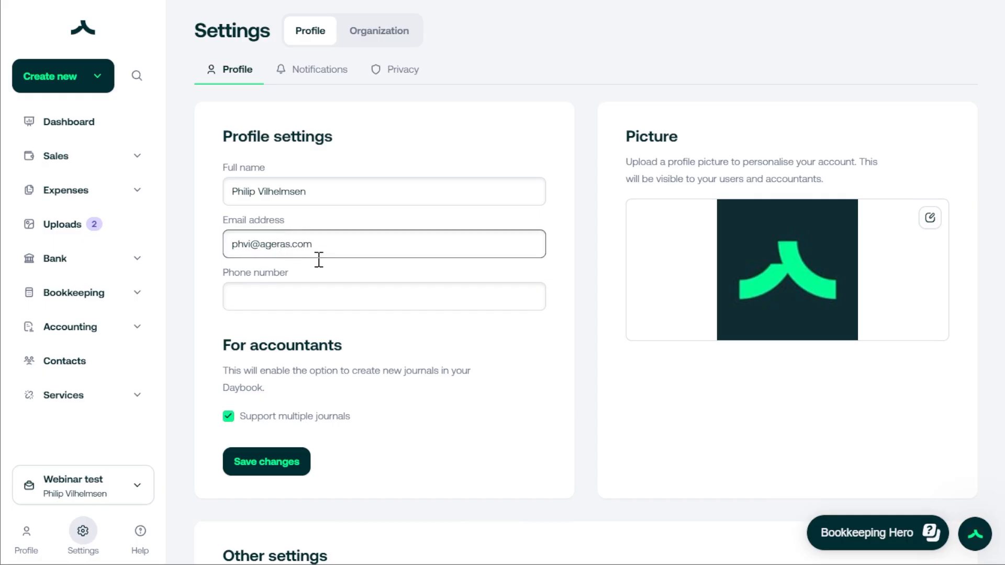
{"action": "scroll", "coordinate": [330, 277], "scroll_direction": "down", "scroll_amount": 1}
{"action": "scroll", "coordinate": [331, 279], "scroll_direction": "down", "scroll_amount": 3}
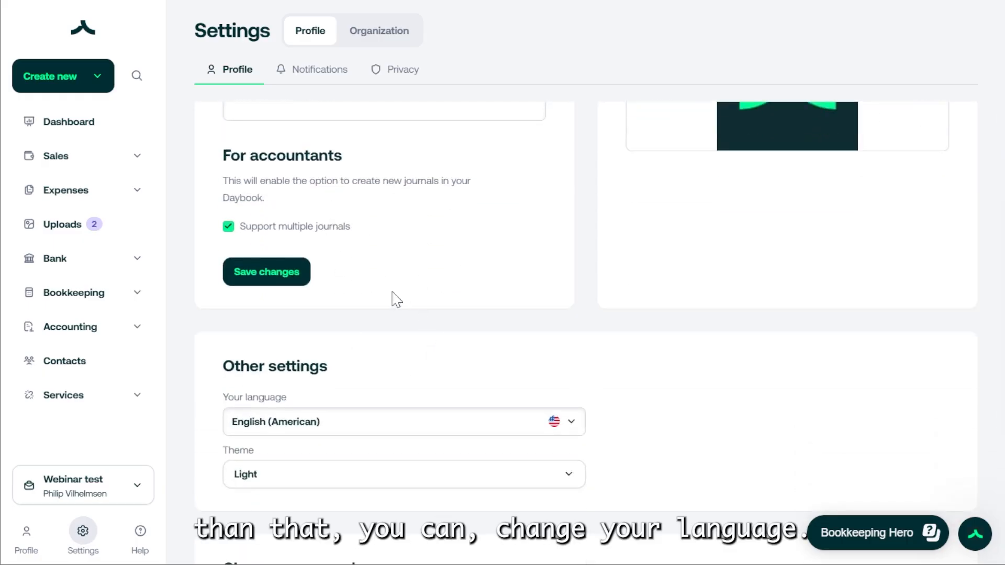
{"action": "scroll", "coordinate": [392, 298], "scroll_direction": "down", "scroll_amount": 2}
{"action": "scroll", "coordinate": [461, 346], "scroll_direction": "down", "scroll_amount": 2}
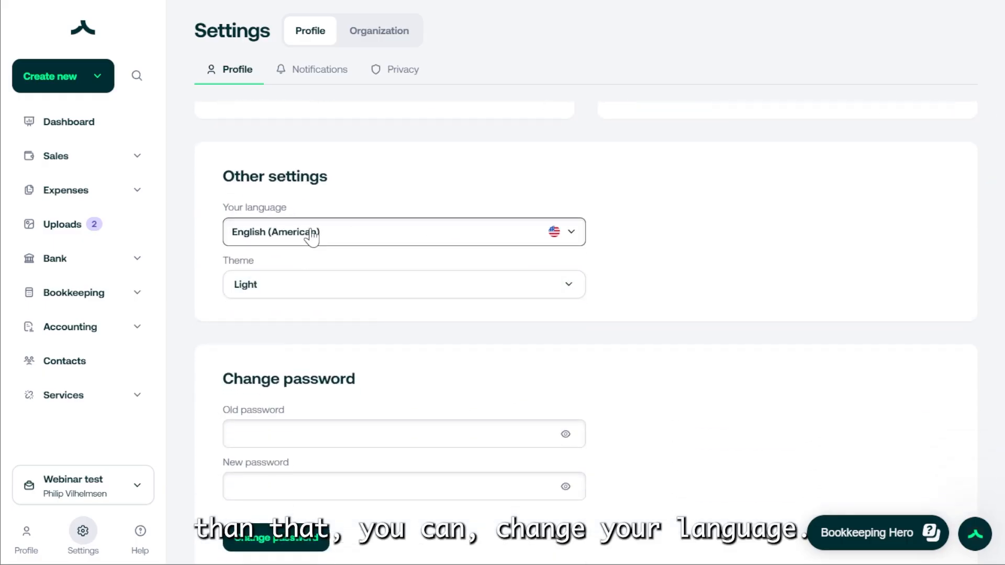
Check the language list, keeping English (American), and view the Change password section.
{"action": "left_click", "coordinate": [364, 242]}
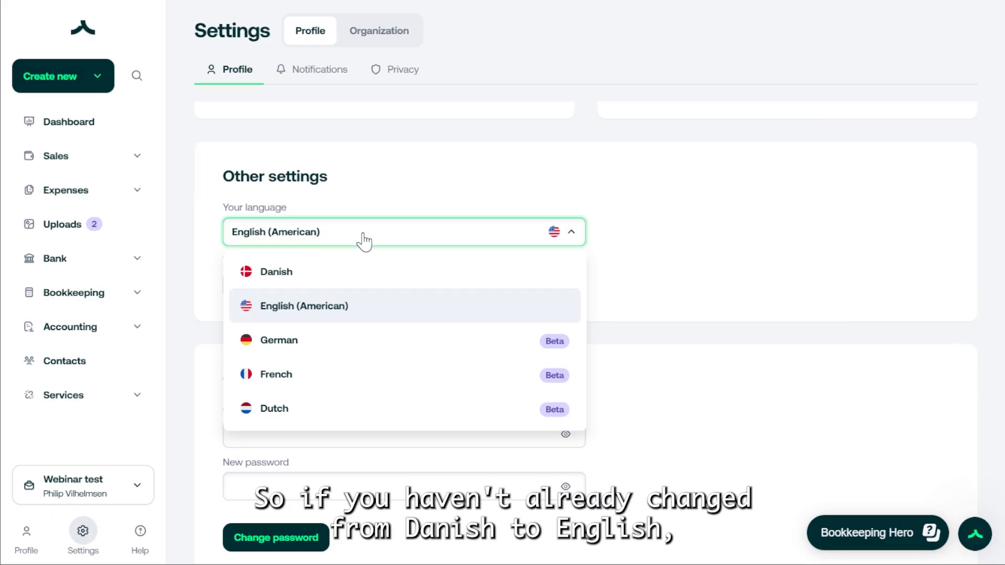
{"action": "left_click", "coordinate": [346, 205]}
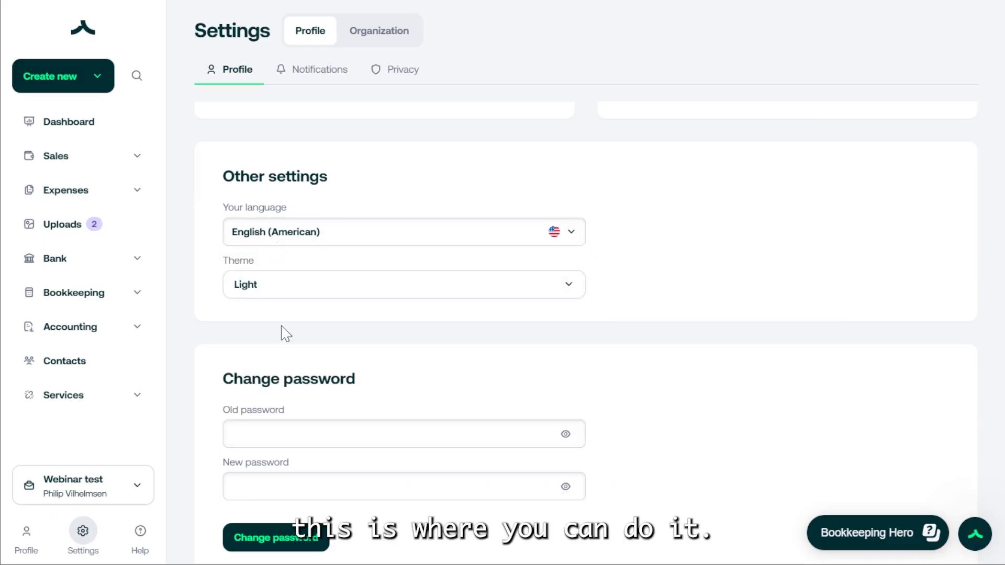
{"action": "scroll", "coordinate": [281, 335], "scroll_direction": "down", "scroll_amount": 2}
{"action": "left_click_drag", "start_coordinate": [201, 318], "coordinate": [360, 317]}
{"action": "left_click", "coordinate": [360, 316]}
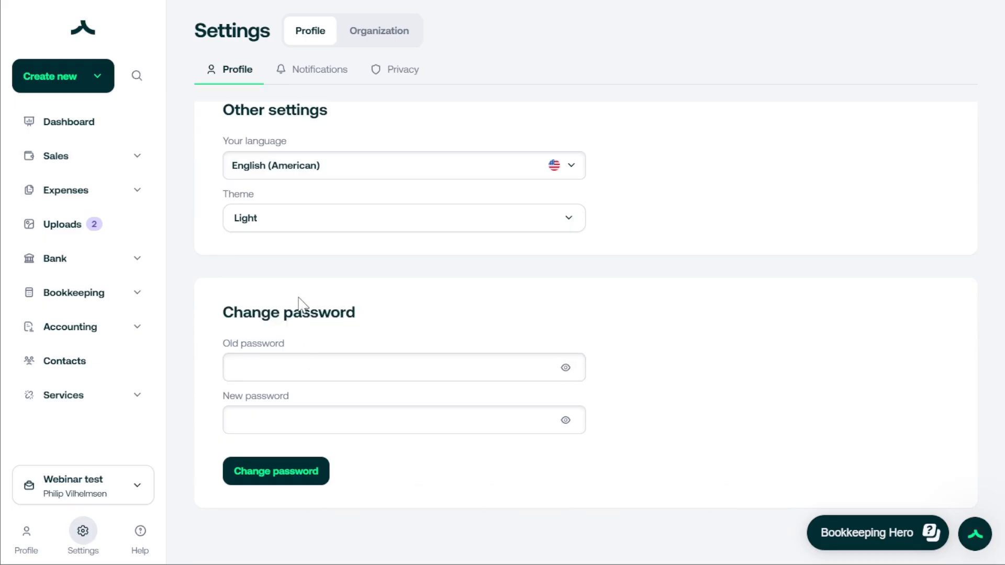
{"action": "scroll", "coordinate": [299, 304], "scroll_direction": "up", "scroll_amount": 5}
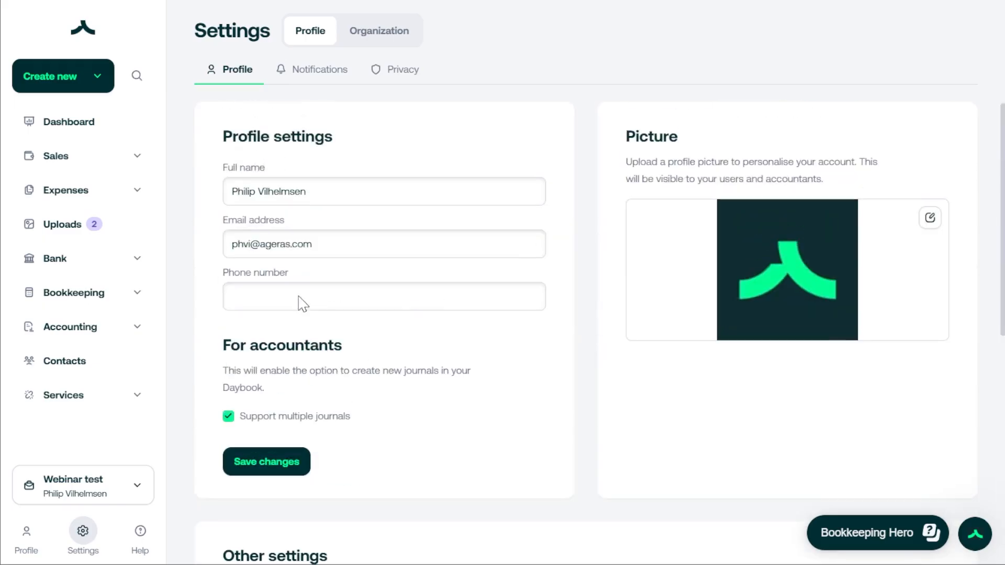
Show Notifications and expand the Philly organization, with all event notifications enabled.
{"action": "left_click", "coordinate": [311, 78]}
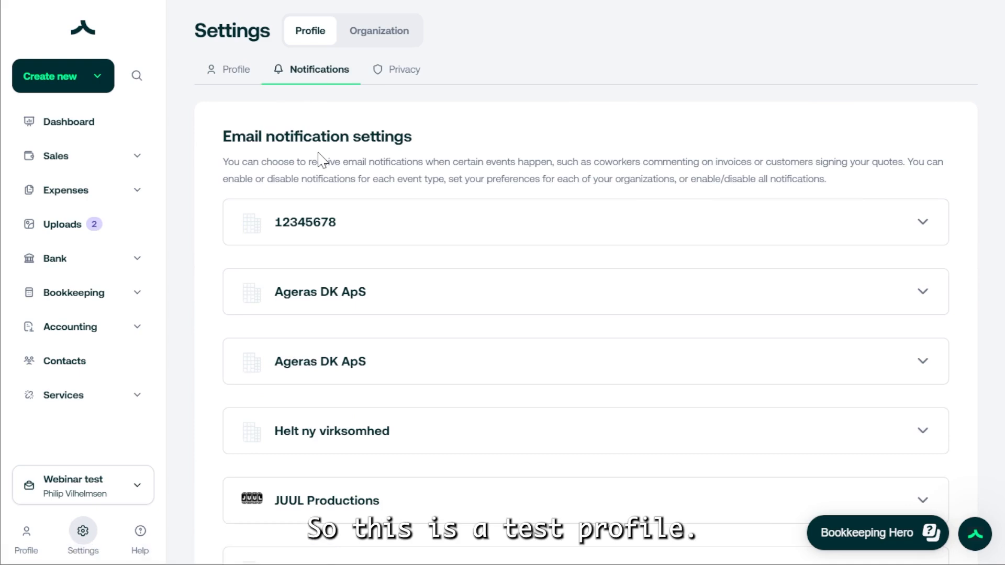
{"action": "scroll", "coordinate": [325, 161], "scroll_direction": "down", "scroll_amount": 2}
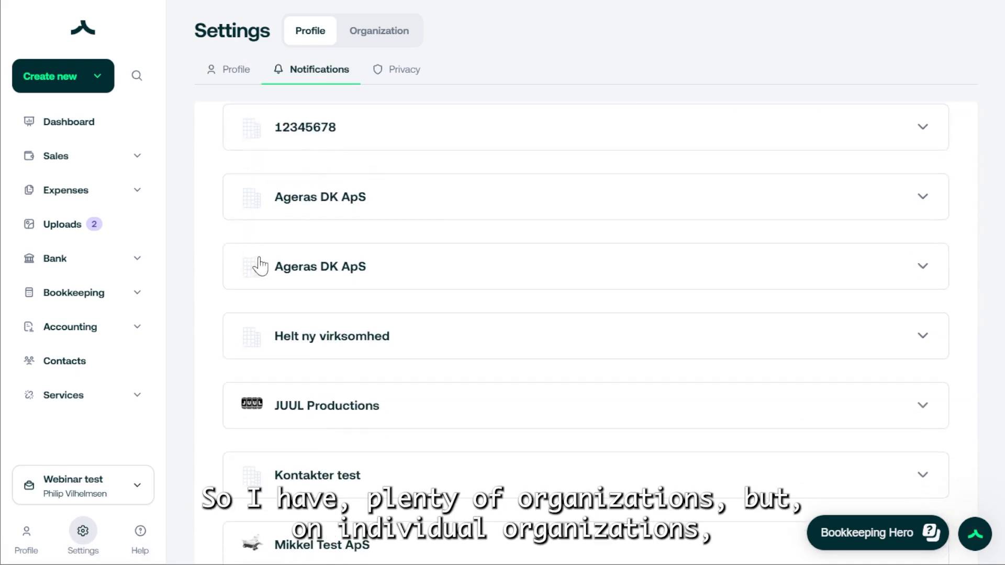
{"action": "scroll", "coordinate": [256, 267], "scroll_direction": "down", "scroll_amount": 5}
{"action": "scroll", "coordinate": [238, 293], "scroll_direction": "down", "scroll_amount": 8}
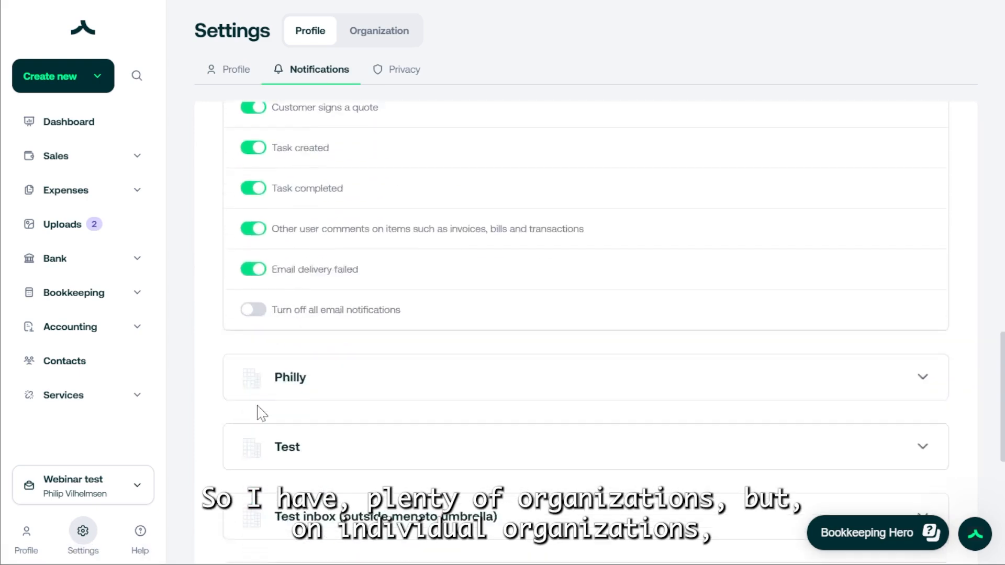
{"action": "left_click", "coordinate": [348, 342]}
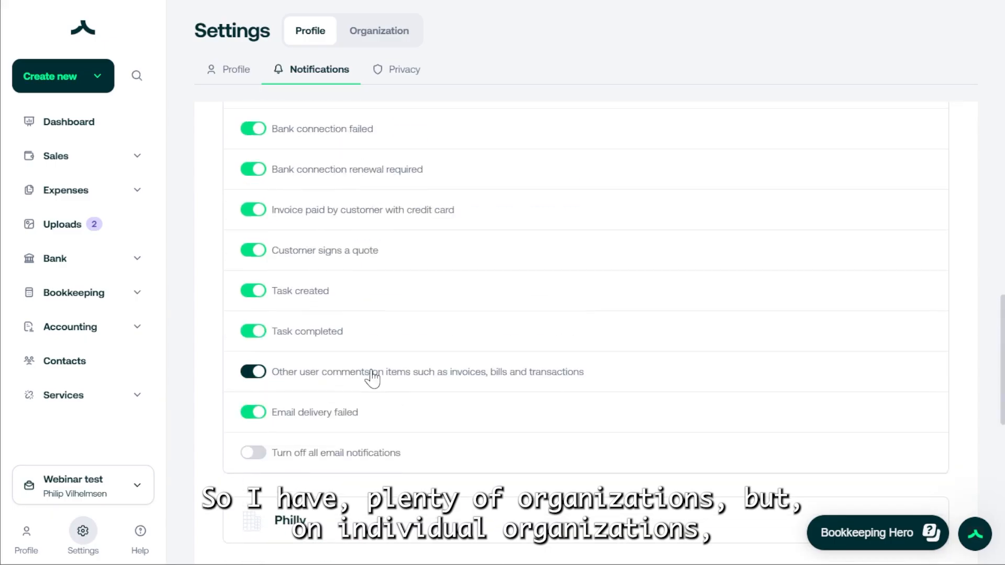
{"action": "scroll", "coordinate": [393, 330], "scroll_direction": "up", "scroll_amount": 2}
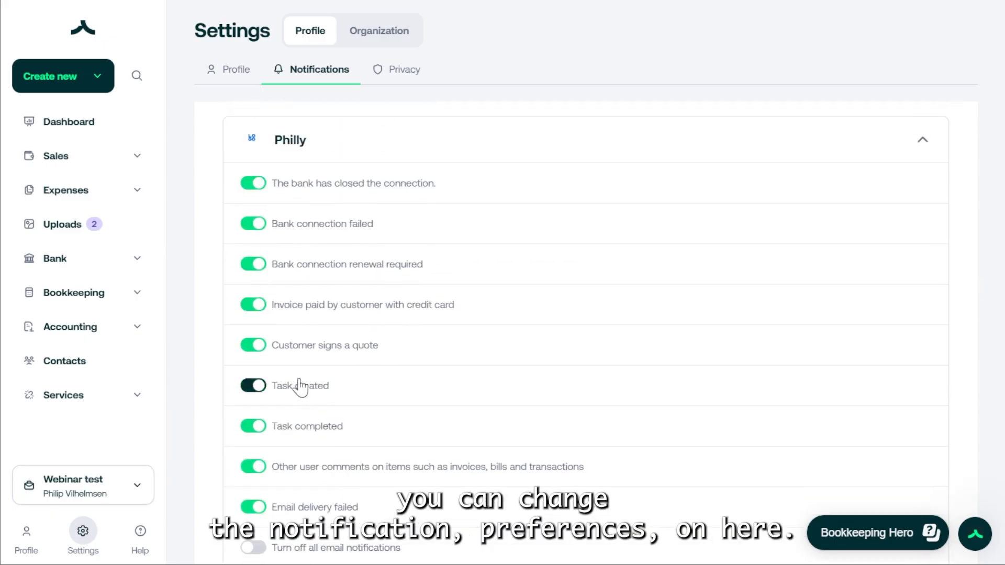
View the Privacy settings, where support team access to the account is ticked.
{"action": "left_click", "coordinate": [400, 71]}
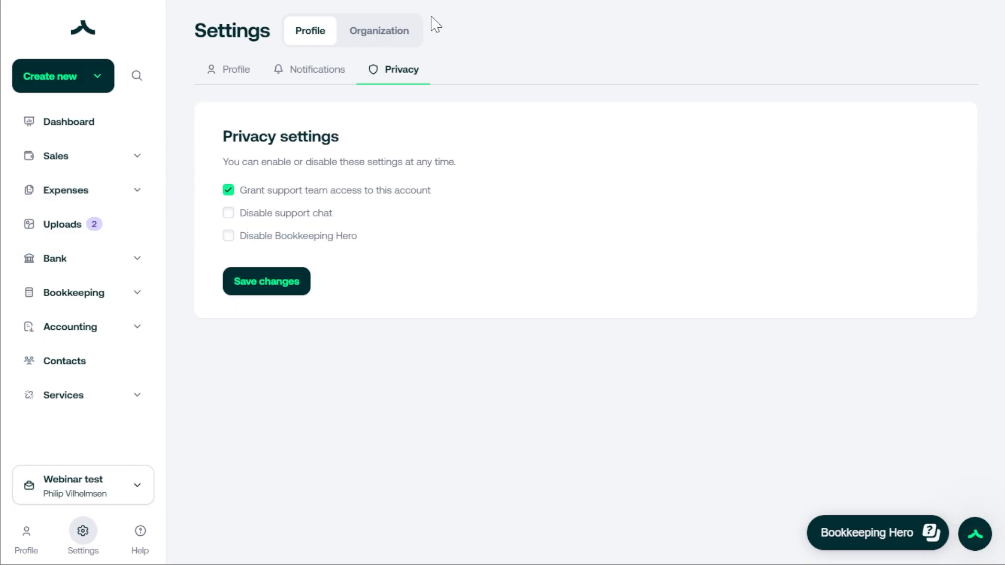
{"action": "left_click", "coordinate": [407, 36]}
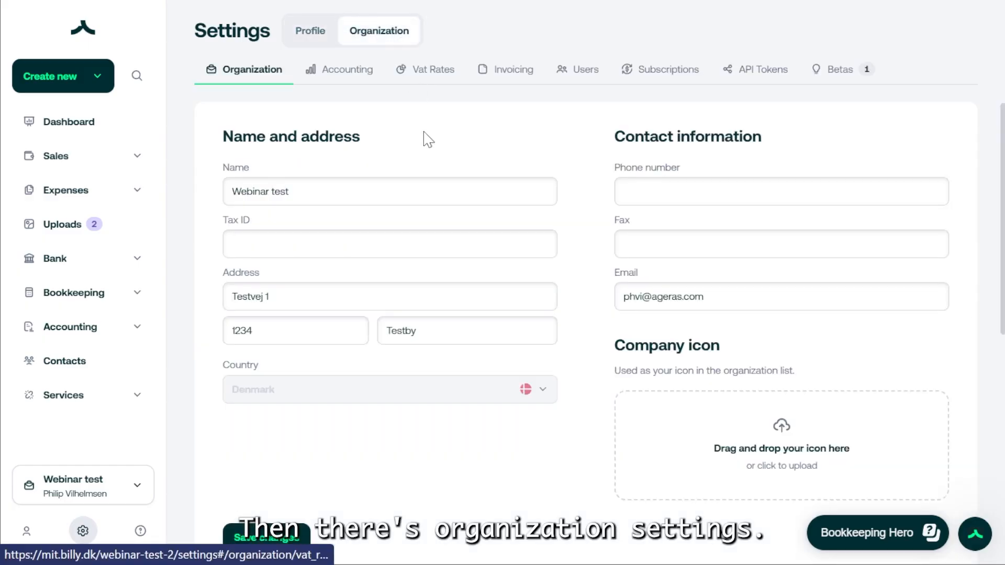
{"action": "left_click_drag", "start_coordinate": [224, 138], "coordinate": [371, 138]}
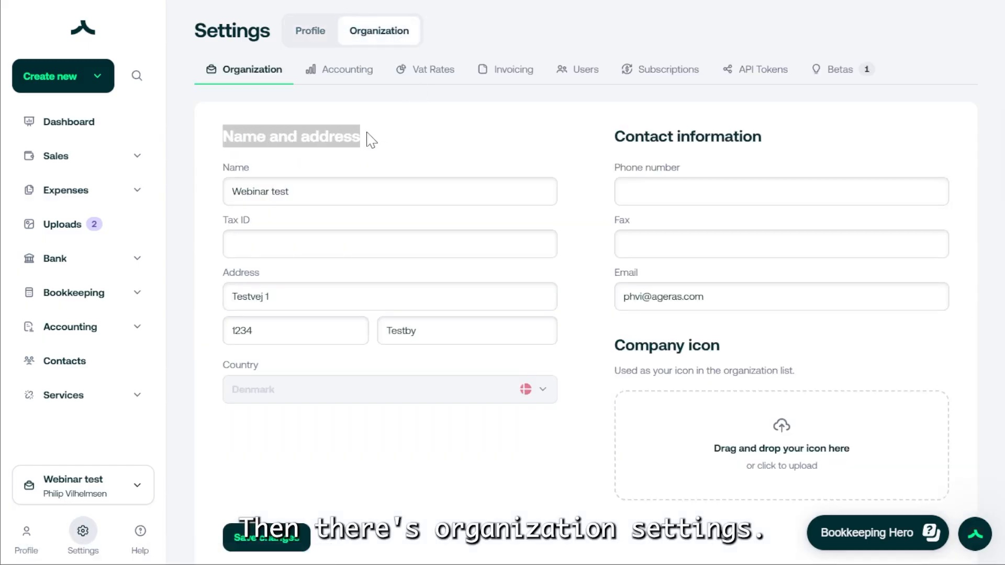
{"action": "left_click", "coordinate": [386, 164]}
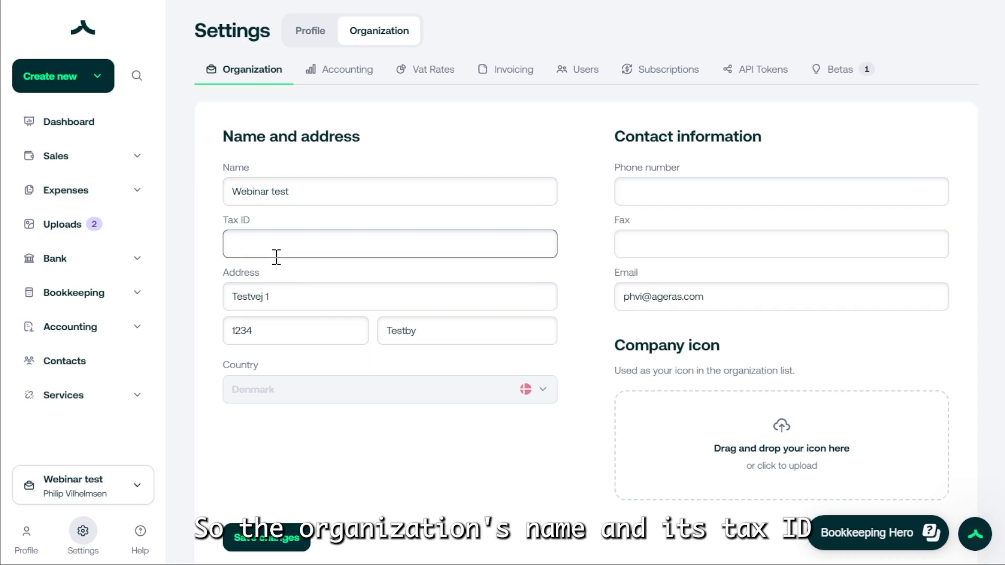
{"action": "scroll", "coordinate": [294, 258], "scroll_direction": "down", "scroll_amount": 2}
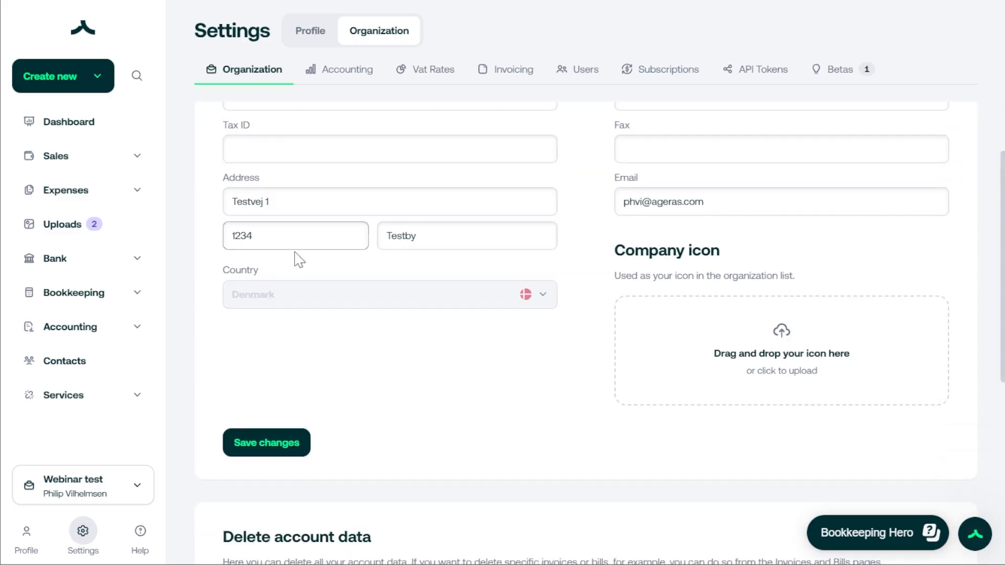
{"action": "scroll", "coordinate": [293, 258], "scroll_direction": "up", "scroll_amount": 2}
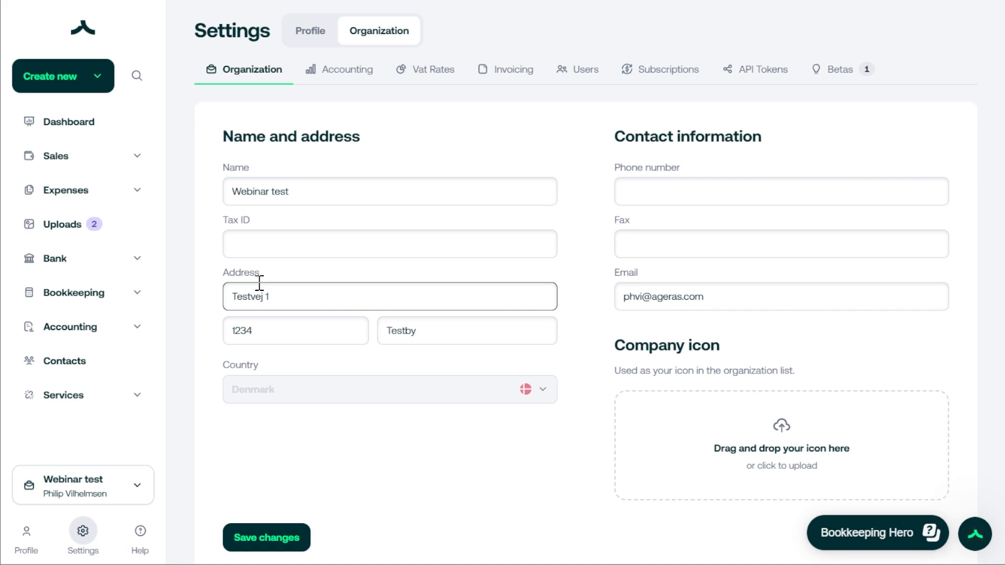
{"action": "scroll", "coordinate": [259, 282], "scroll_direction": "down", "scroll_amount": 4}
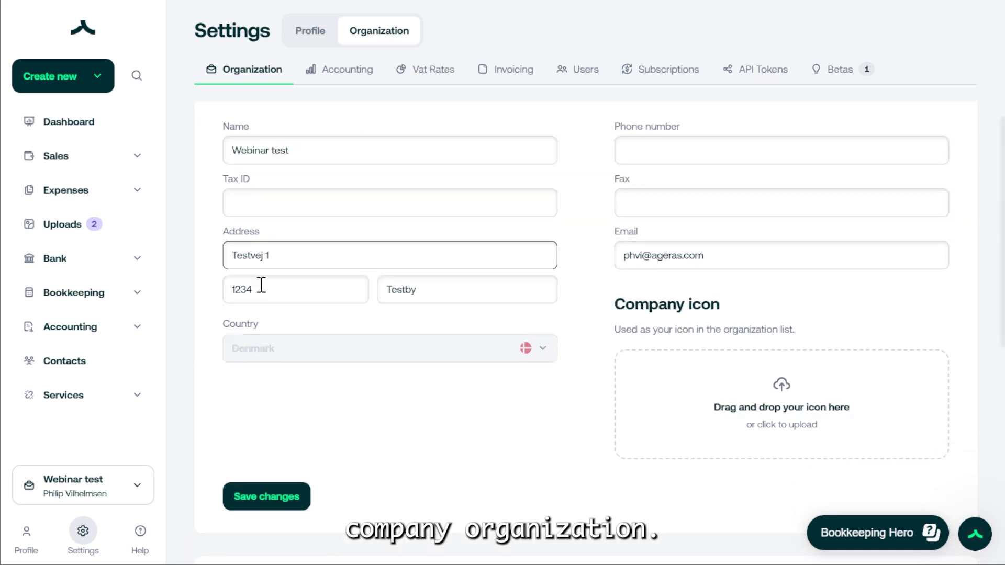
{"action": "scroll", "coordinate": [446, 401], "scroll_direction": "down", "scroll_amount": 2}
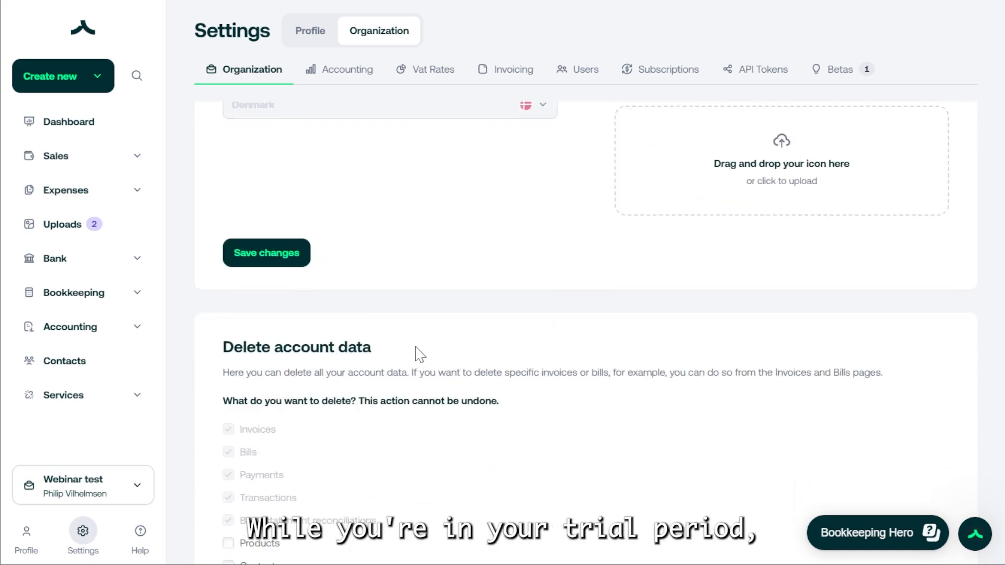
{"action": "scroll", "coordinate": [377, 340], "scroll_direction": "down", "scroll_amount": 2}
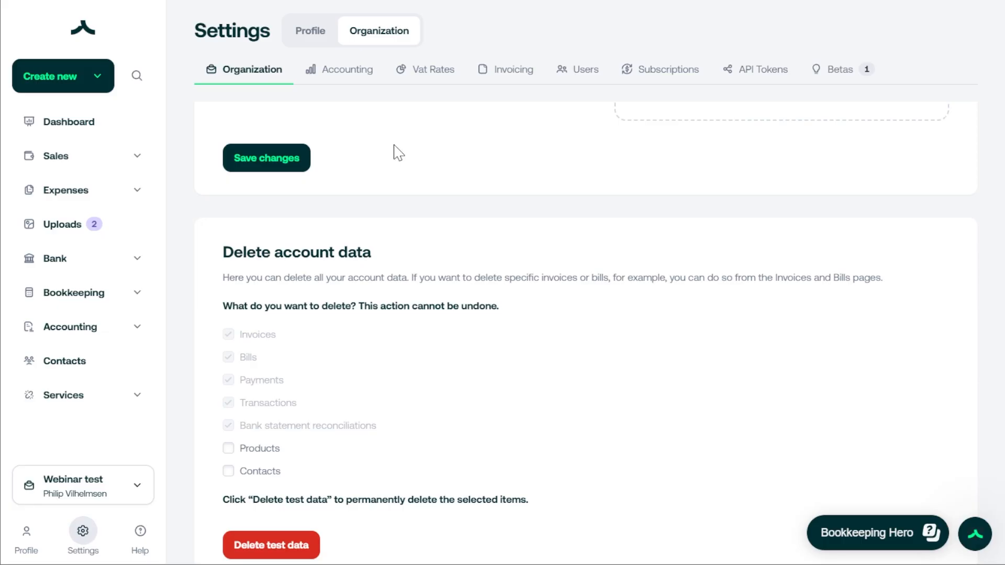
{"action": "scroll", "coordinate": [395, 151], "scroll_direction": "up", "scroll_amount": 2}
{"action": "scroll", "coordinate": [396, 150], "scroll_direction": "up", "scroll_amount": 5}
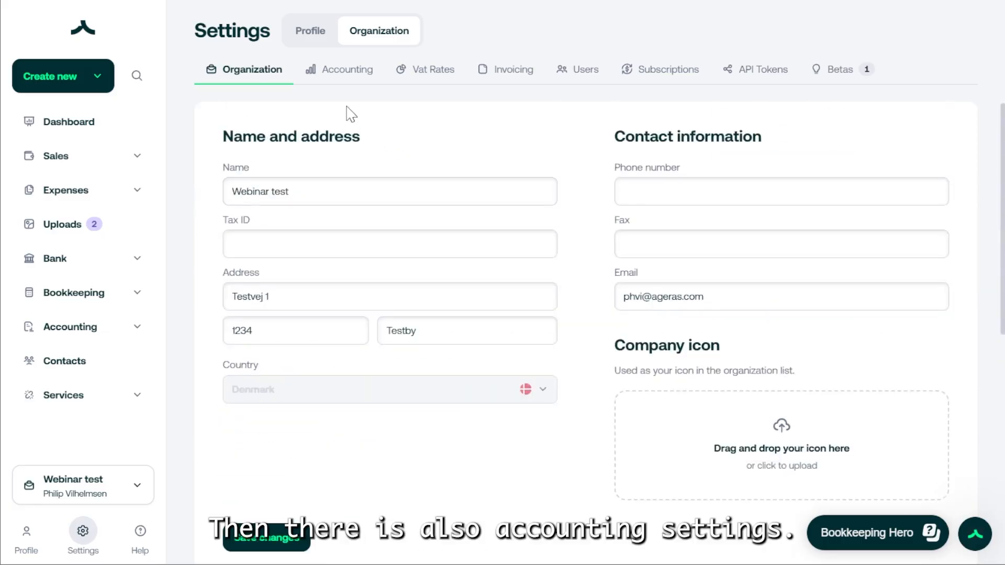
Review Accounting settings: fiscal year ending December, first year from 01/01/2024, quarterly VAT reporting.
{"action": "left_click", "coordinate": [357, 81]}
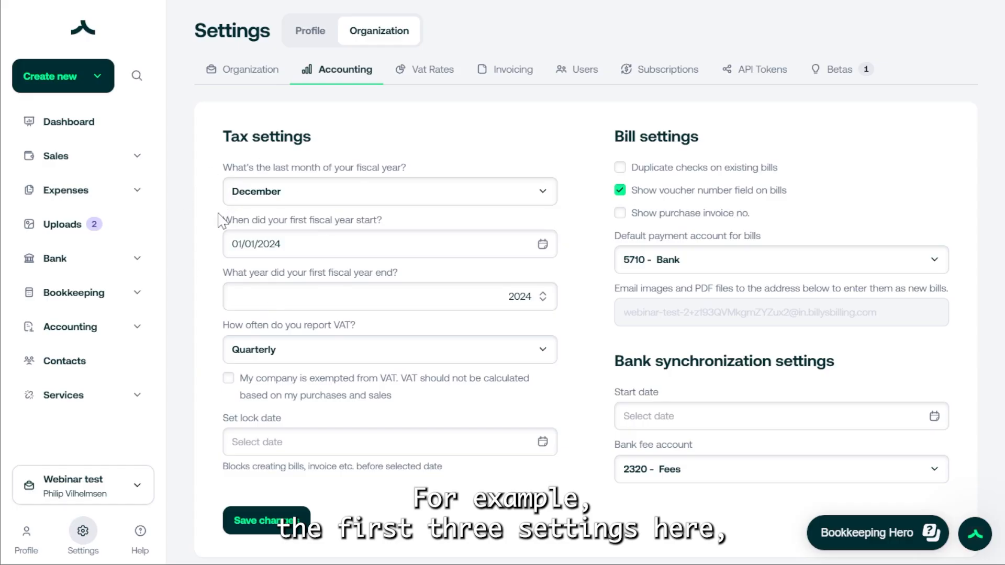
{"action": "left_click_drag", "start_coordinate": [218, 172], "coordinate": [359, 167]}
{"action": "left_click", "coordinate": [357, 168]}
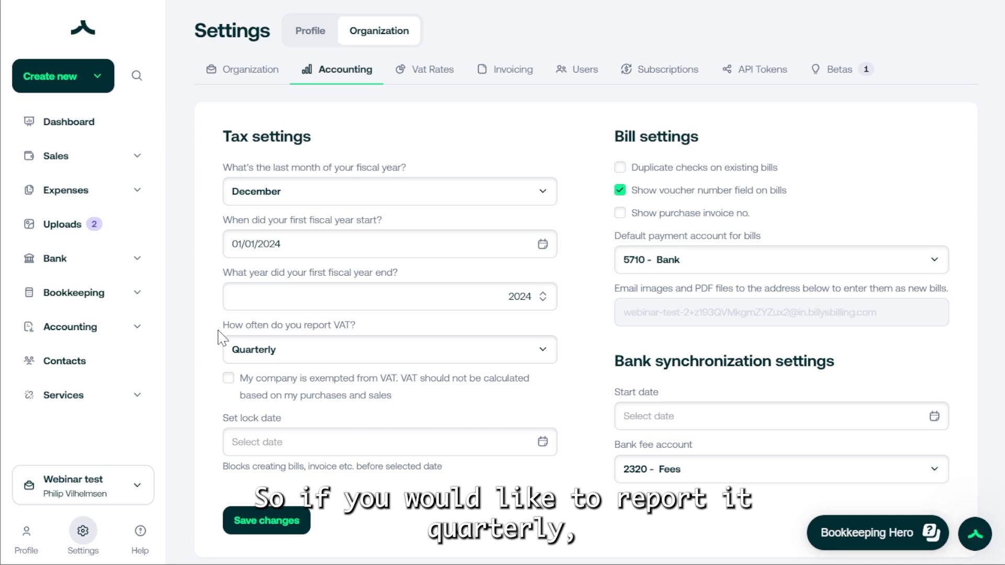
{"action": "left_click", "coordinate": [248, 349]}
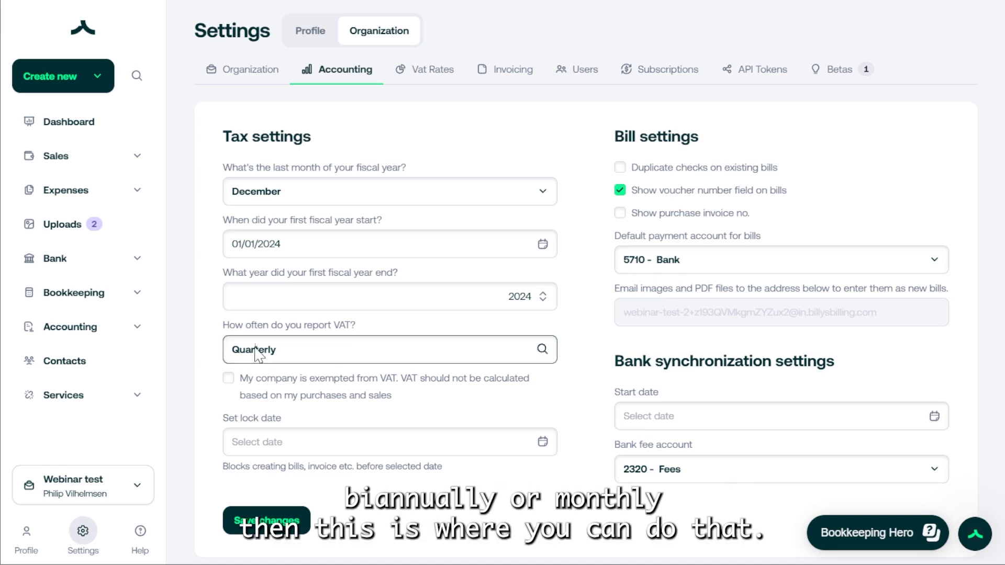
{"action": "left_click", "coordinate": [256, 348]}
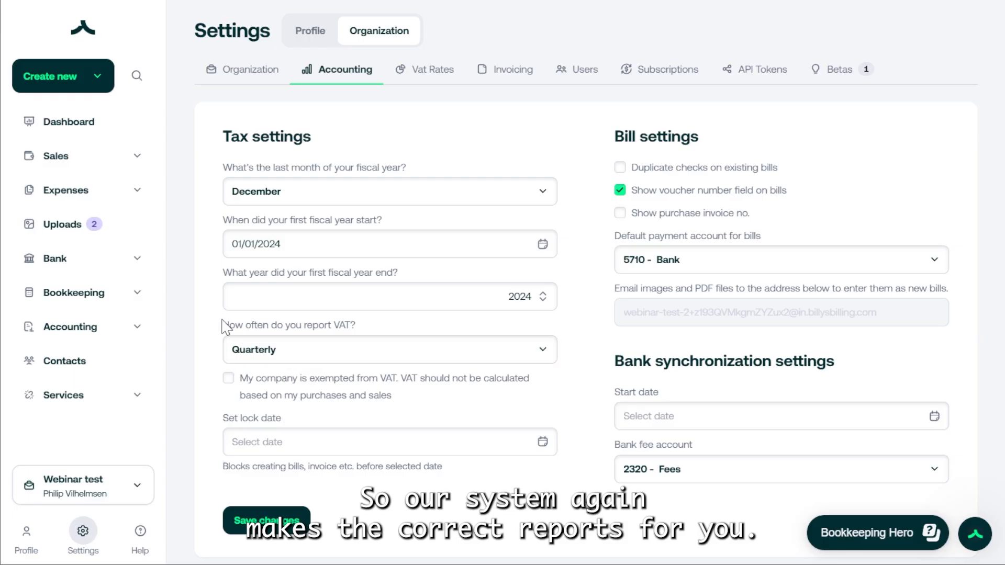
{"action": "scroll", "coordinate": [226, 328], "scroll_direction": "down", "scroll_amount": 6}
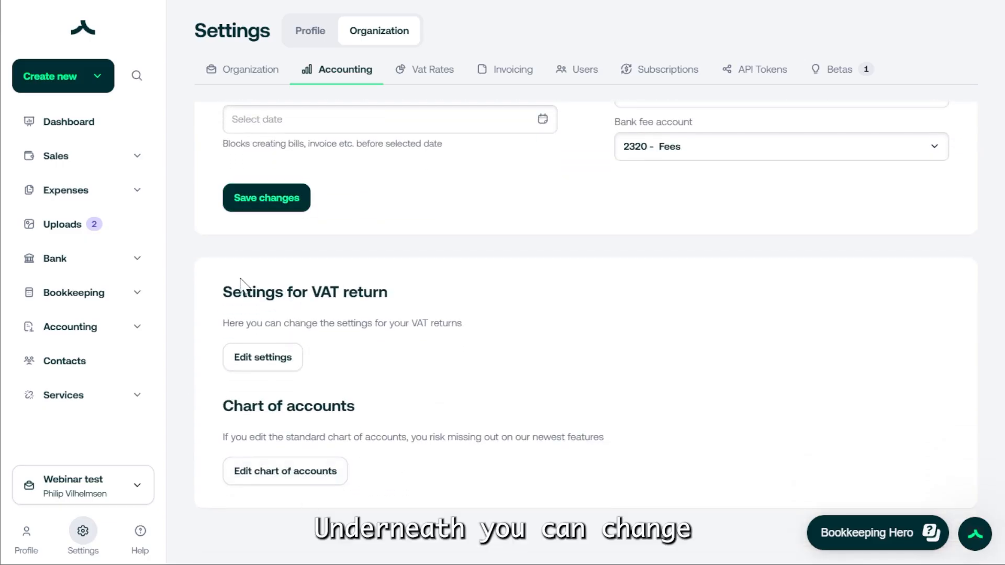
{"action": "left_click_drag", "start_coordinate": [223, 291], "coordinate": [410, 296]}
{"action": "left_click", "coordinate": [411, 294]}
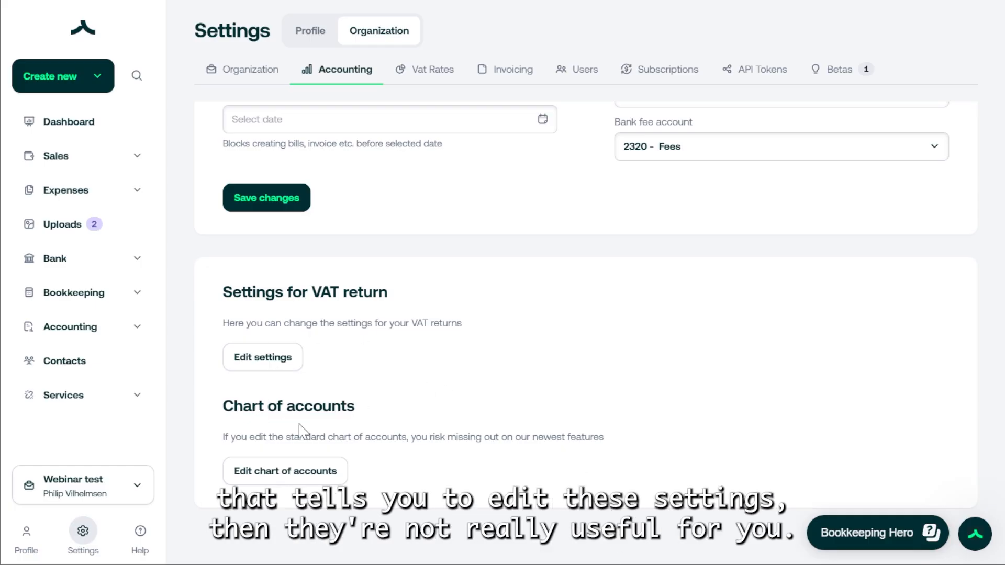
{"action": "scroll", "coordinate": [310, 432], "scroll_direction": "up", "scroll_amount": 6}
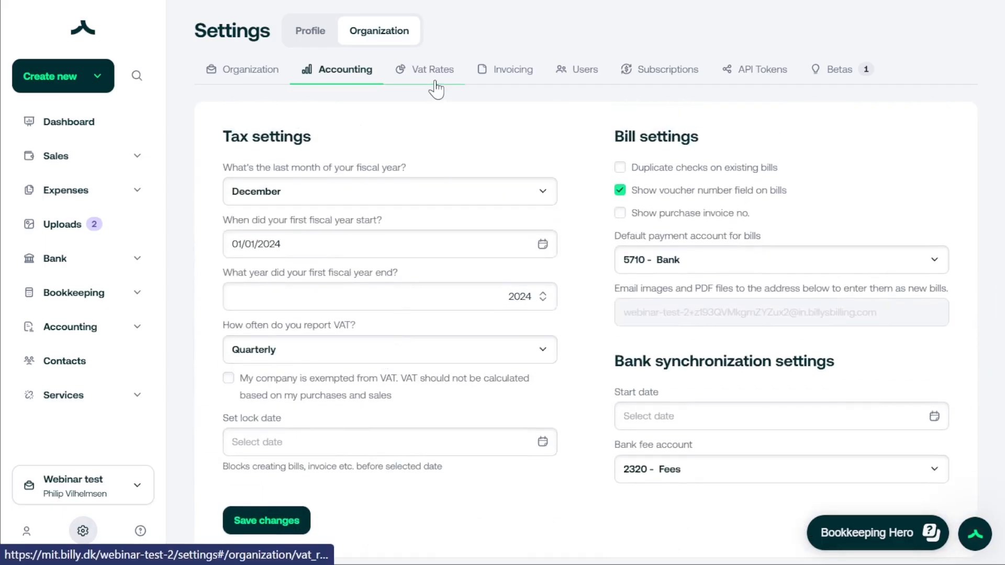
Open VAT Rates and review the rulesets VAT-free, Regular sale of goods and services.
{"action": "left_click", "coordinate": [433, 79]}
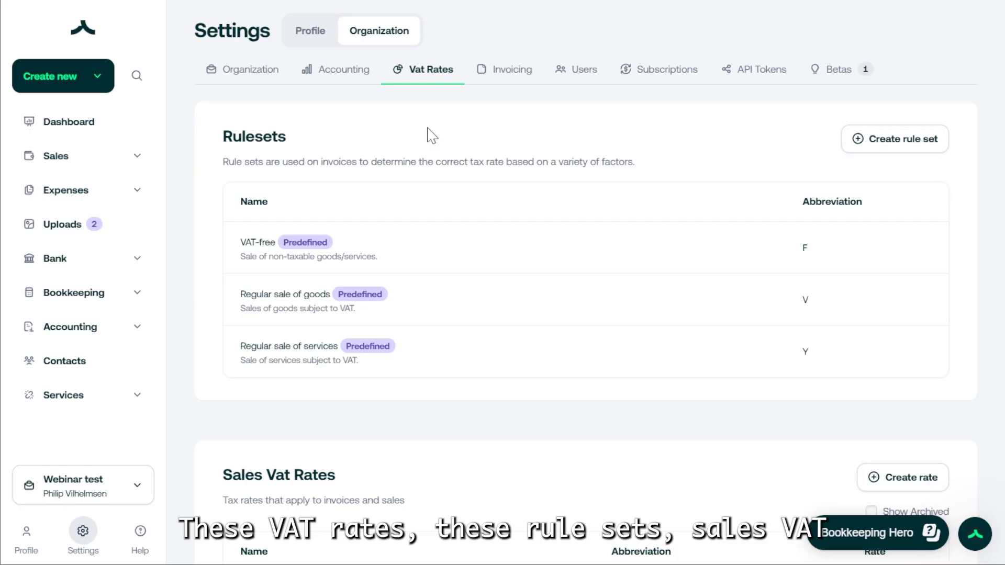
{"action": "scroll", "coordinate": [332, 453], "scroll_direction": "down", "scroll_amount": 10}
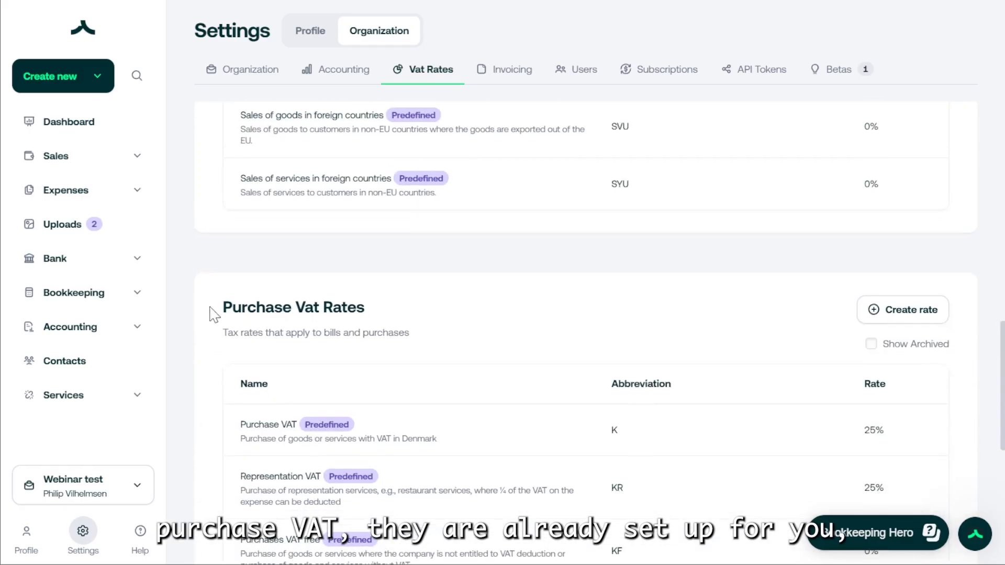
{"action": "scroll", "coordinate": [392, 335], "scroll_direction": "up", "scroll_amount": 10}
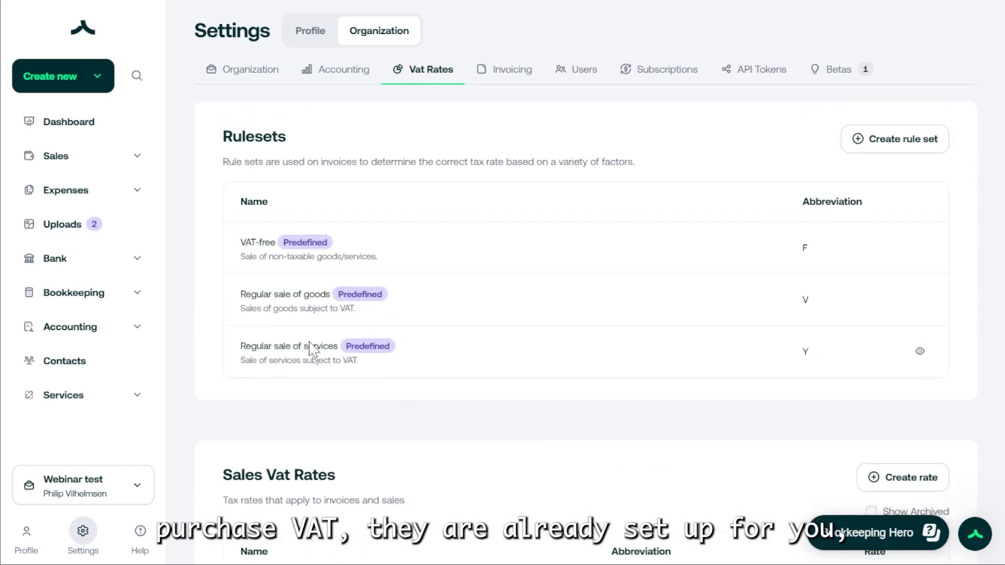
{"action": "scroll", "coordinate": [335, 349], "scroll_direction": "down", "scroll_amount": 9}
{"action": "scroll", "coordinate": [408, 461], "scroll_direction": "up", "scroll_amount": 9}
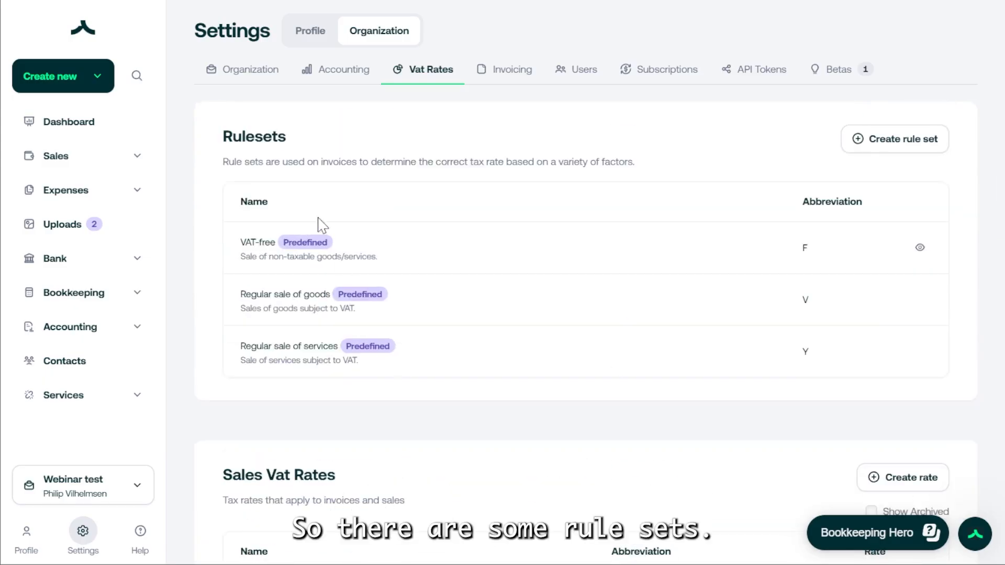
{"action": "left_click_drag", "start_coordinate": [225, 137], "coordinate": [314, 141]}
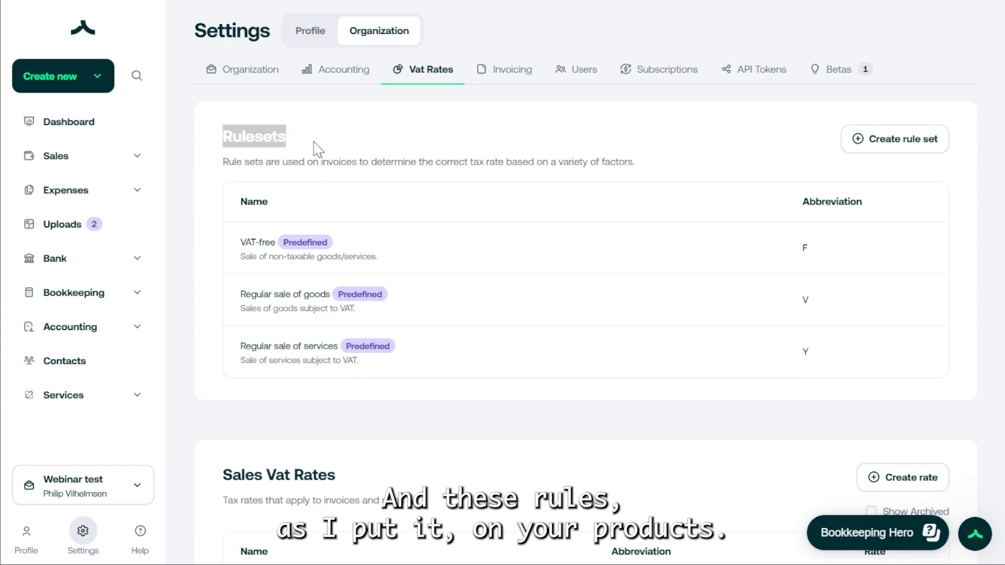
{"action": "left_click", "coordinate": [313, 141]}
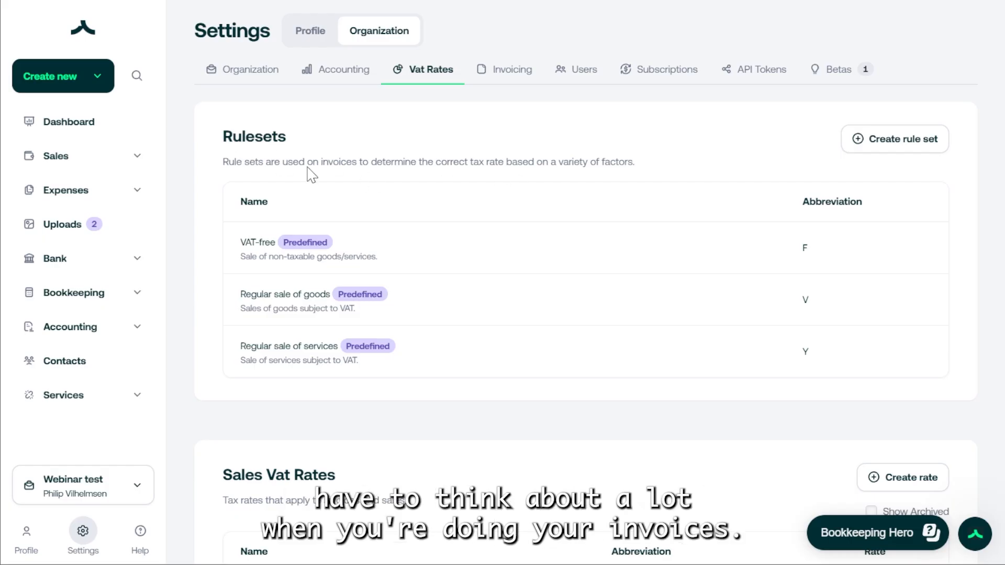
Scroll through the Sales VAT rates and Purchase VAT rates lists.
{"action": "scroll", "coordinate": [412, 399], "scroll_direction": "down", "scroll_amount": 7}
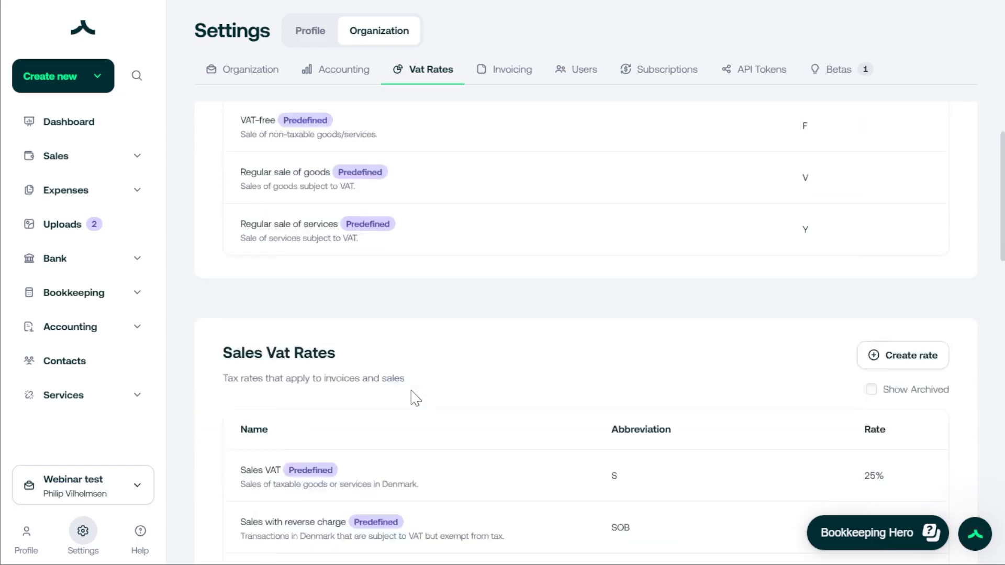
{"action": "scroll", "coordinate": [294, 186], "scroll_direction": "up", "scroll_amount": 4}
{"action": "scroll", "coordinate": [210, 220], "scroll_direction": "down", "scroll_amount": 2}
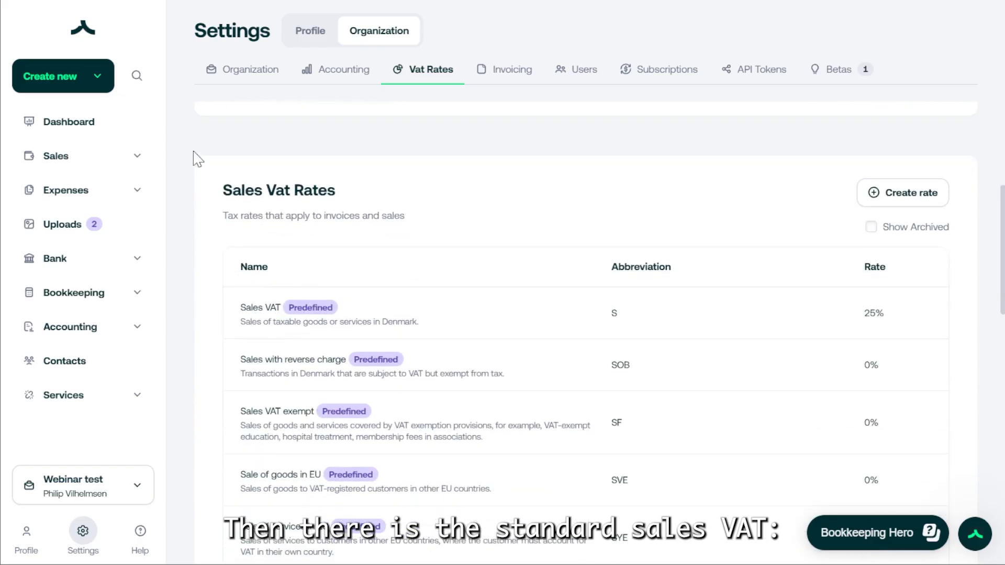
{"action": "scroll", "coordinate": [377, 215], "scroll_direction": "down", "scroll_amount": 2}
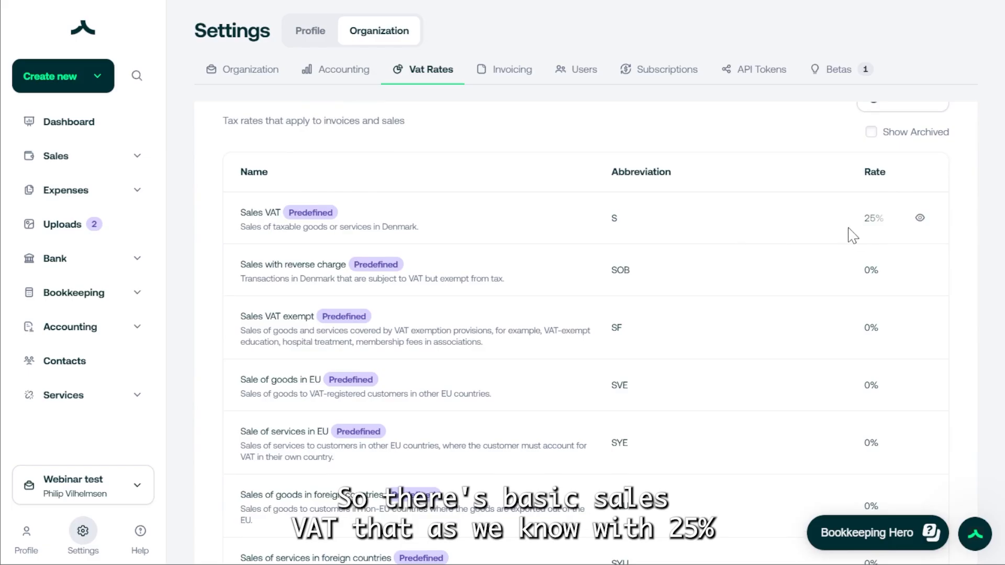
{"action": "scroll", "coordinate": [775, 160], "scroll_direction": "down", "scroll_amount": 3}
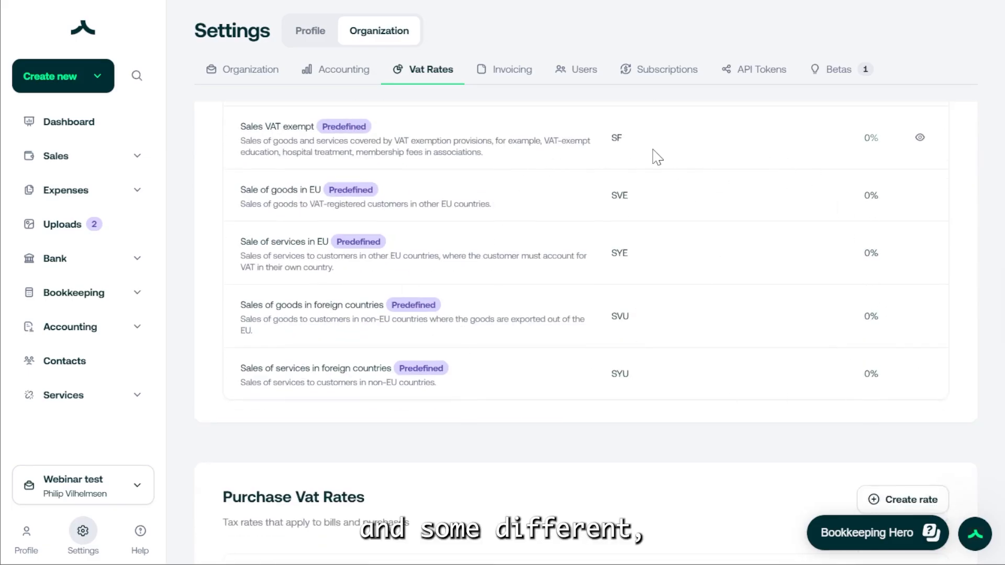
{"action": "scroll", "coordinate": [648, 246], "scroll_direction": "up", "scroll_amount": 2}
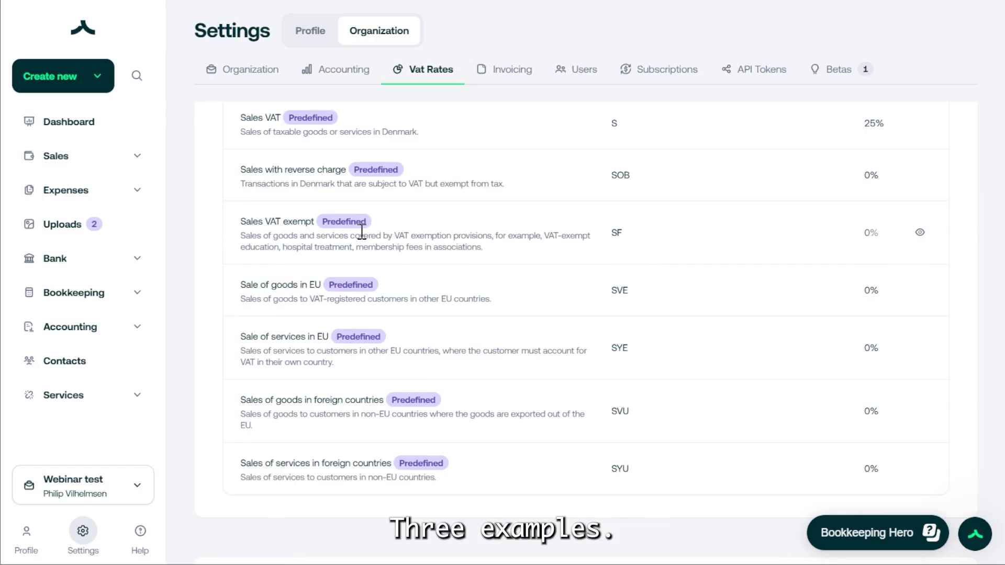
{"action": "scroll", "coordinate": [373, 256], "scroll_direction": "down", "scroll_amount": 8}
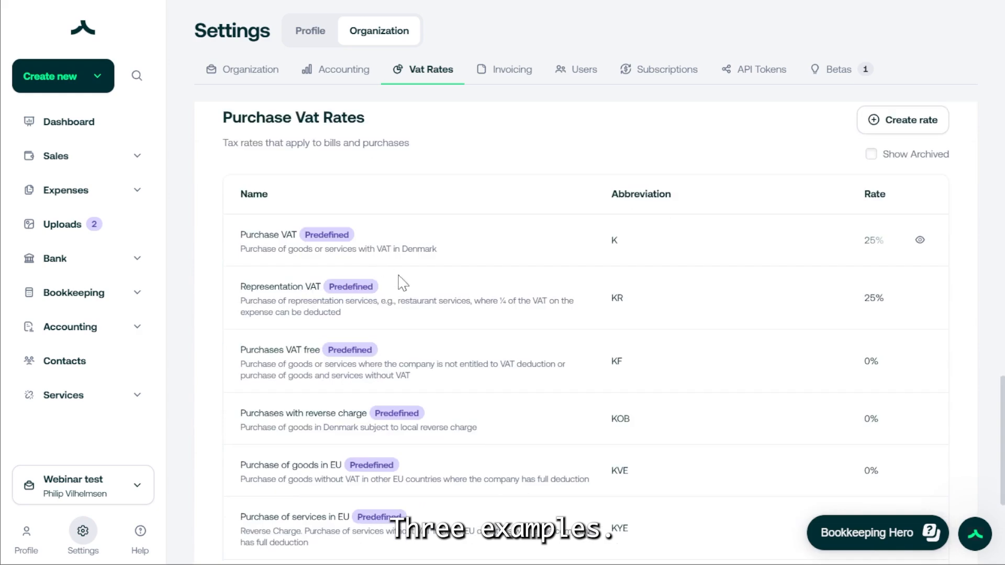
{"action": "scroll", "coordinate": [433, 285], "scroll_direction": "down", "scroll_amount": 4}
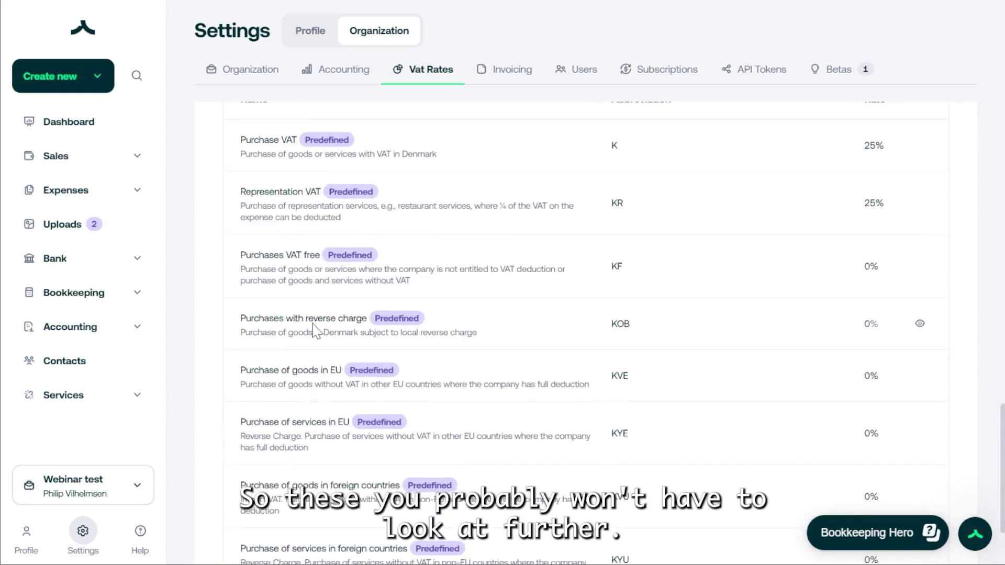
{"action": "scroll", "coordinate": [600, 351], "scroll_direction": "up", "scroll_amount": 15}
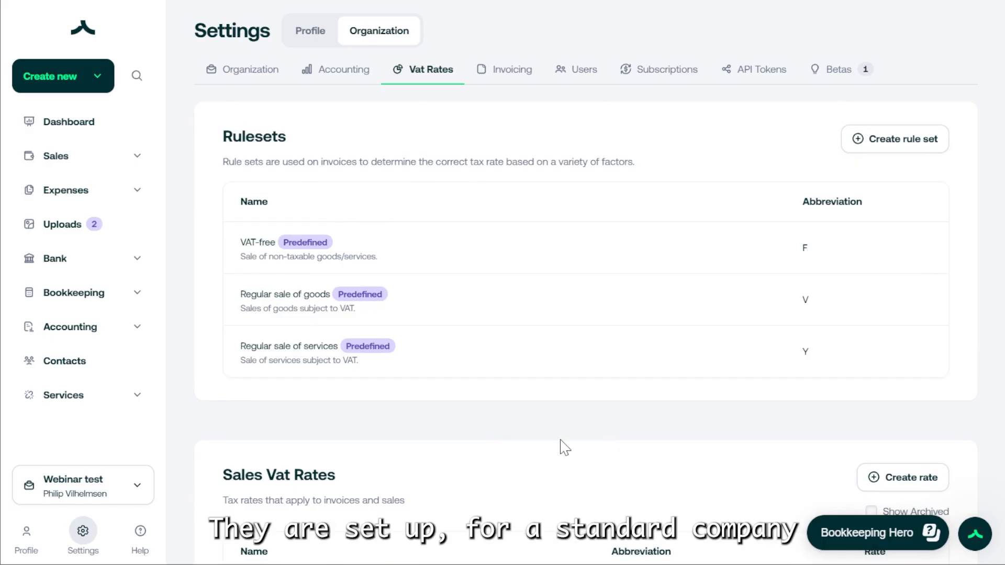
Open the Invoicing settings and locate the Next invoice number field.
{"action": "left_click", "coordinate": [533, 78]}
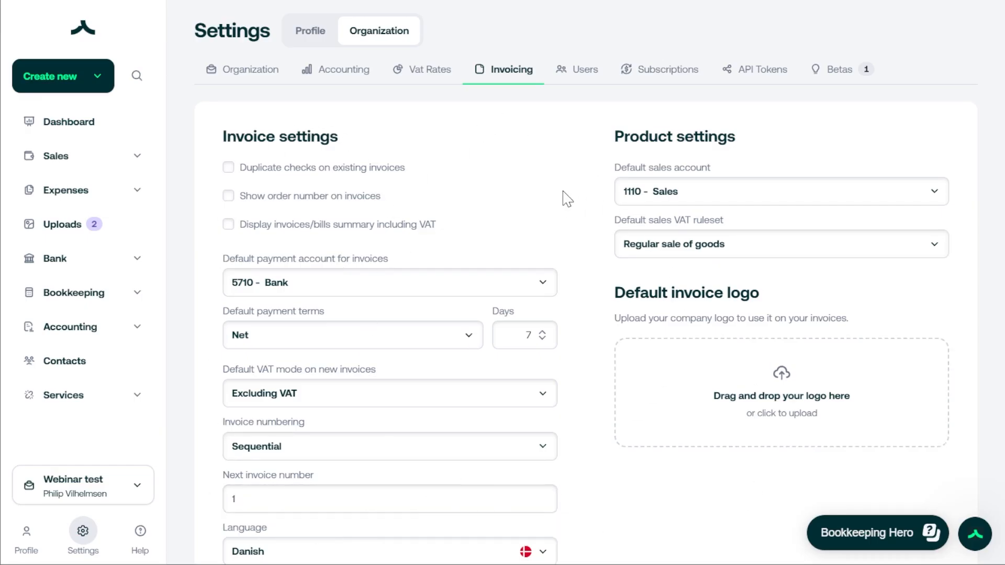
{"action": "scroll", "coordinate": [566, 192], "scroll_direction": "down", "scroll_amount": 2}
{"action": "scroll", "coordinate": [545, 216], "scroll_direction": "up", "scroll_amount": 2}
{"action": "scroll", "coordinate": [283, 393], "scroll_direction": "down", "scroll_amount": 2}
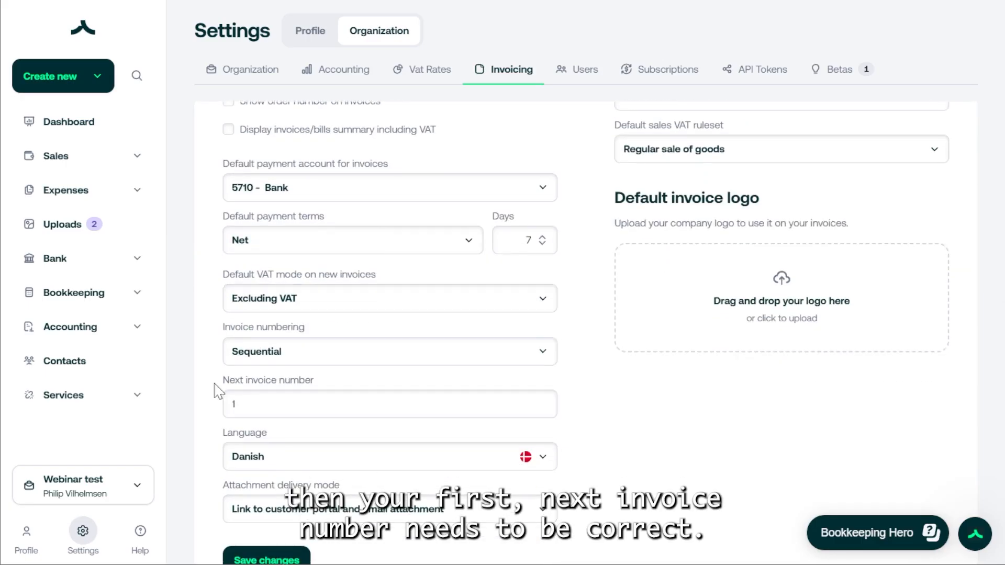
{"action": "left_click_drag", "start_coordinate": [219, 383], "coordinate": [317, 389]}
Change the next invoice number to 21, revert it to 1, and keep numbering Sequential.
{"action": "left_click", "coordinate": [270, 403]}
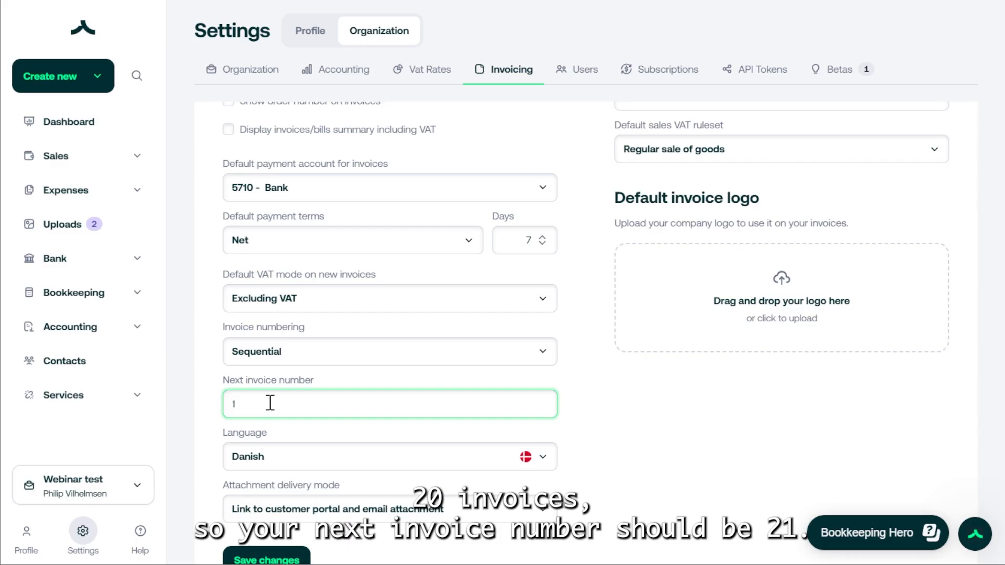
{"action": "key", "text": "BackSpace"}
{"action": "type", "text": "21"}
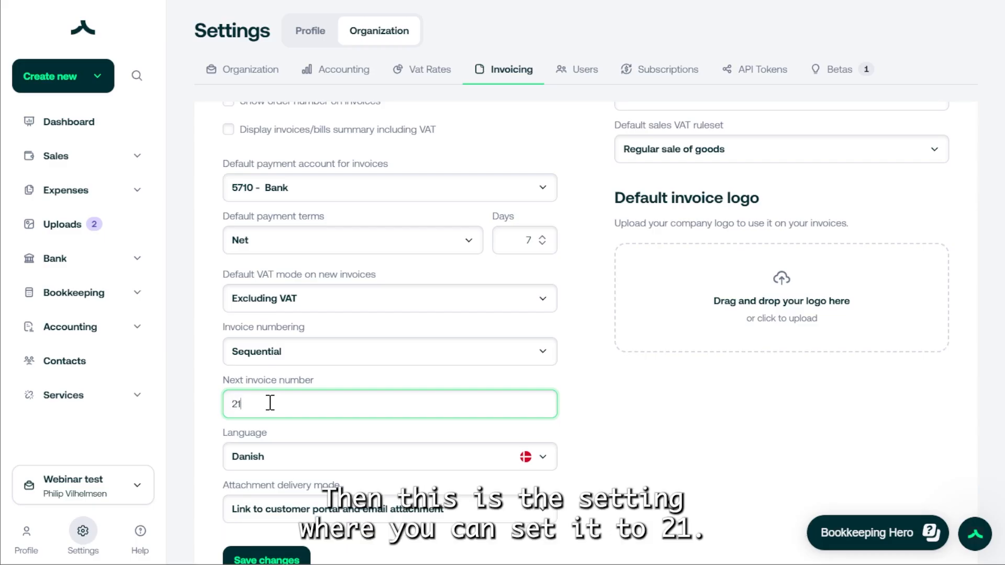
{"action": "key", "text": "BackSpace"}
{"action": "key", "text": "BackSpace"}
{"action": "type", "text": "1"}
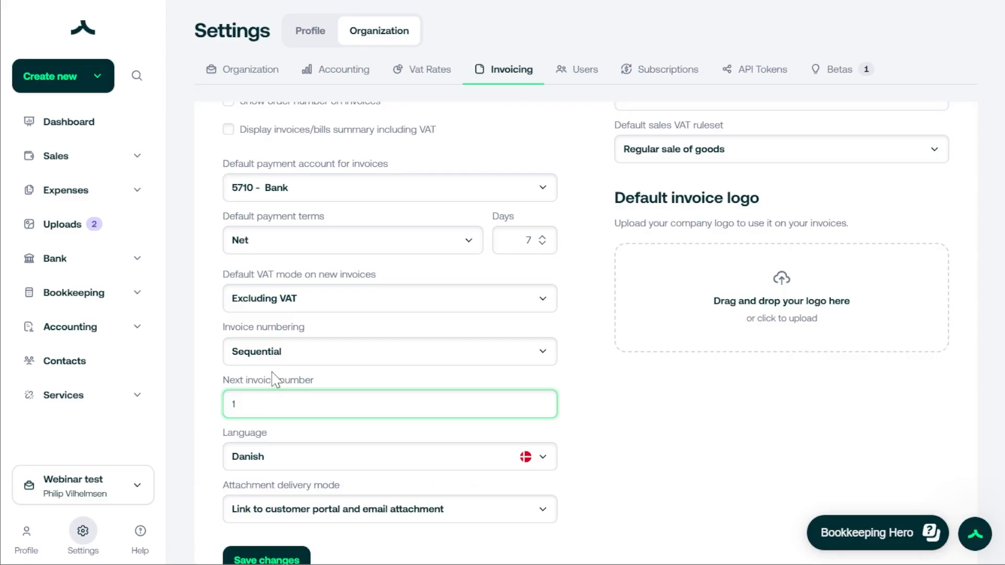
{"action": "left_click", "coordinate": [281, 357]}
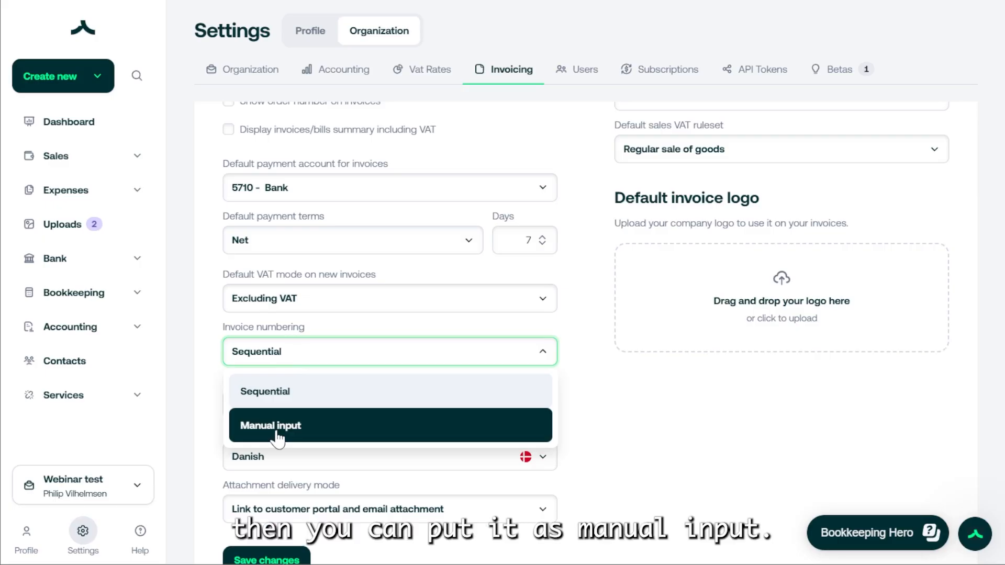
{"action": "left_click", "coordinate": [212, 391]}
Open the Standardskabelon invoice template for editing, leaving settings without saving changes.
{"action": "scroll", "coordinate": [218, 395], "scroll_direction": "down", "scroll_amount": 8}
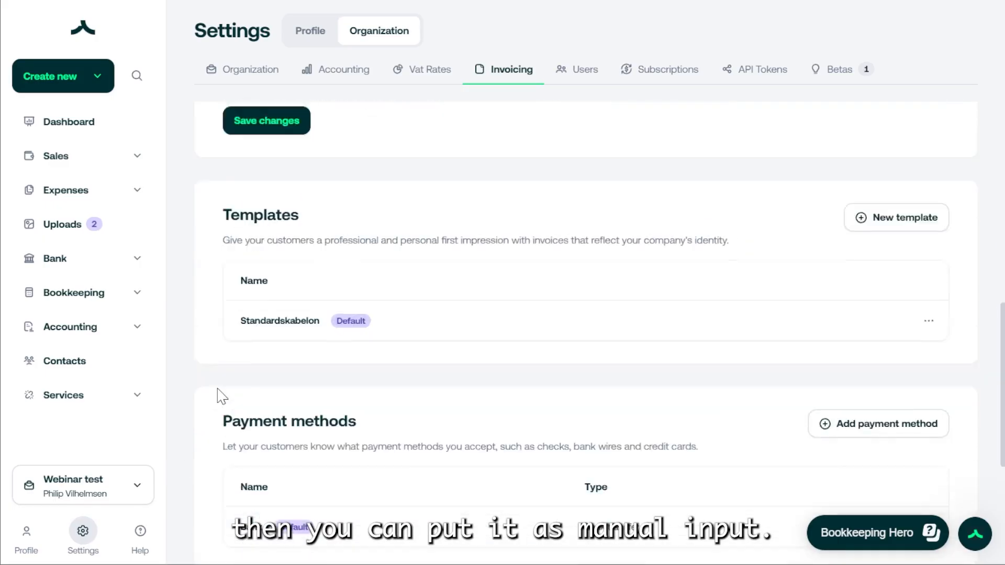
{"action": "scroll", "coordinate": [220, 395], "scroll_direction": "up", "scroll_amount": 3}
{"action": "scroll", "coordinate": [220, 395], "scroll_direction": "down", "scroll_amount": 2}
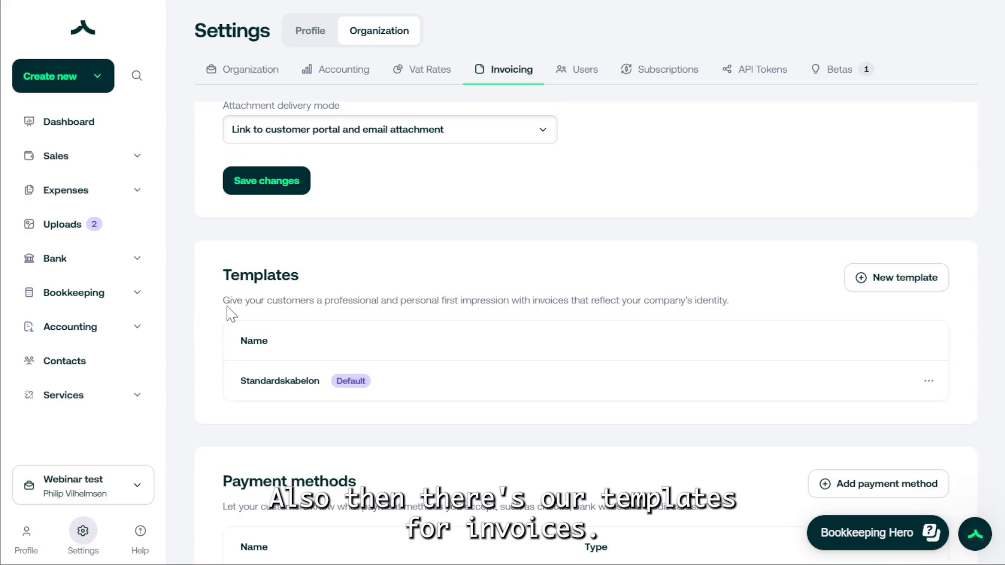
{"action": "scroll", "coordinate": [230, 314], "scroll_direction": "down", "scroll_amount": 2}
{"action": "left_click_drag", "start_coordinate": [240, 179], "coordinate": [335, 191]}
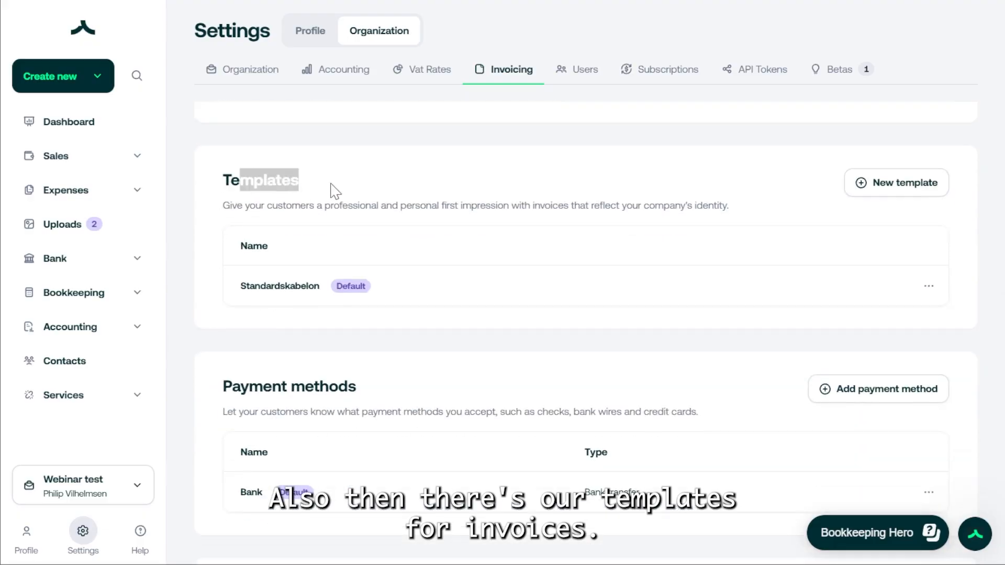
{"action": "left_click", "coordinate": [334, 192]}
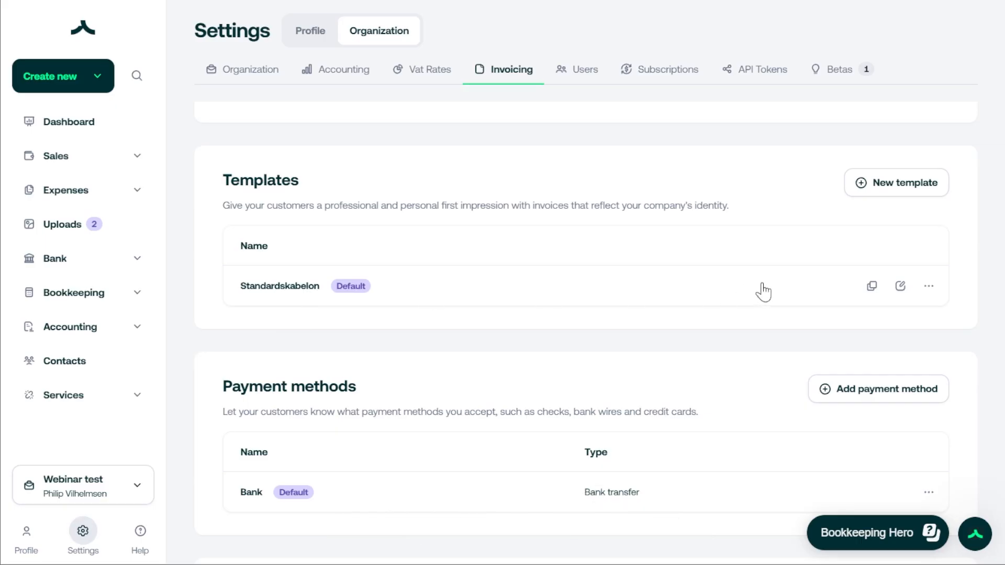
{"action": "left_click", "coordinate": [900, 286]}
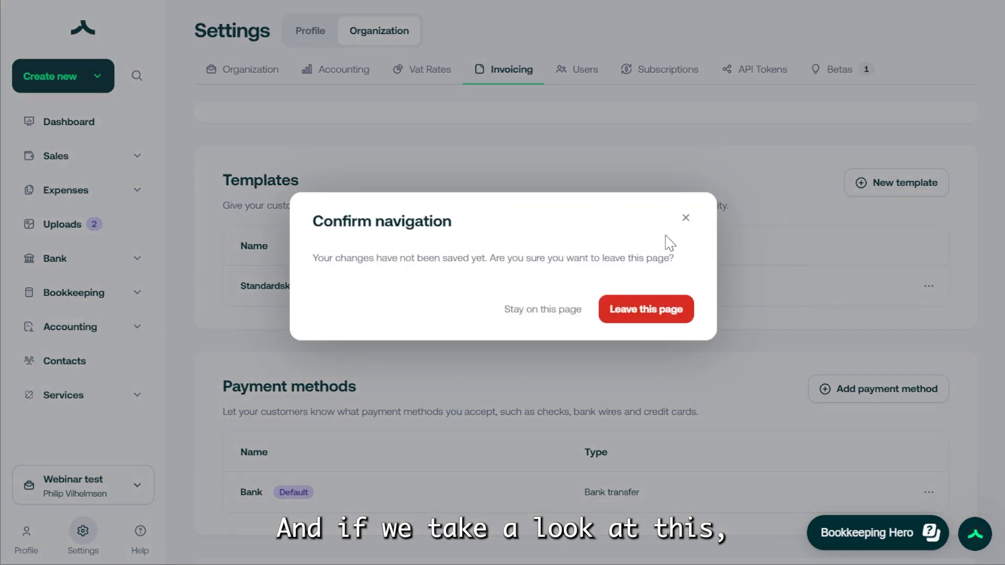
{"action": "left_click", "coordinate": [666, 311]}
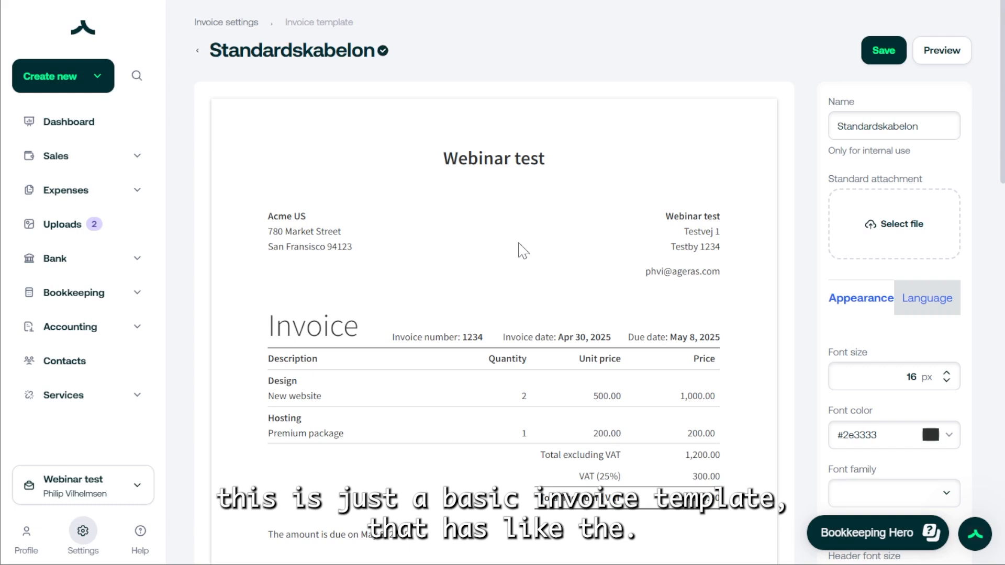
Review the template's Appearance settings, then return to the Invoicing settings.
{"action": "scroll", "coordinate": [524, 252], "scroll_direction": "down", "scroll_amount": 2}
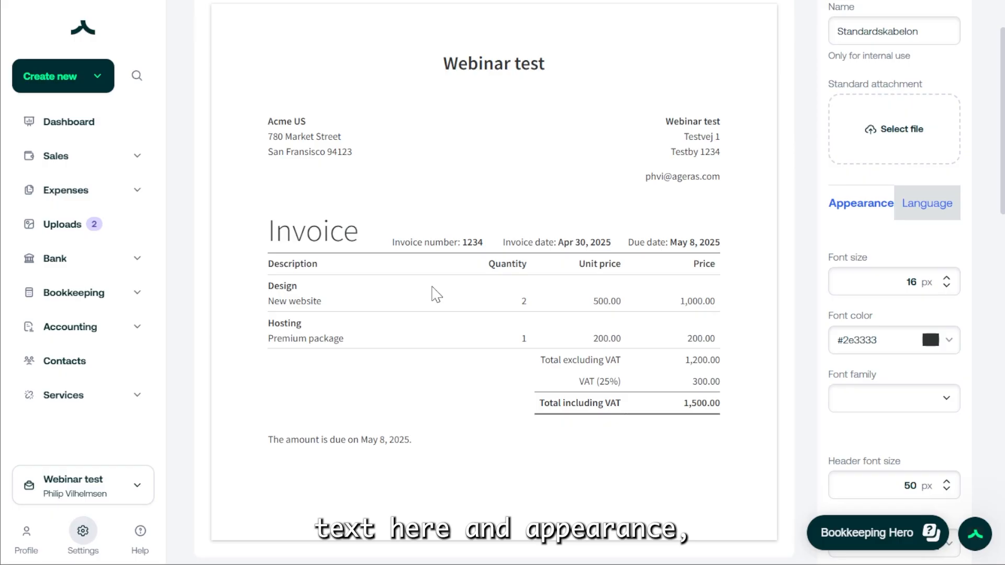
{"action": "scroll", "coordinate": [576, 291], "scroll_direction": "down", "scroll_amount": 2}
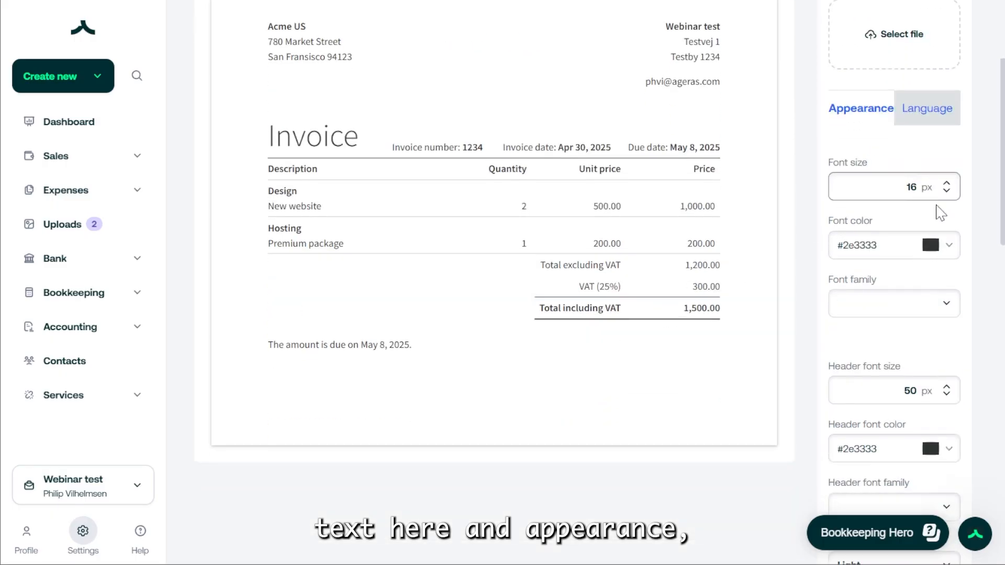
{"action": "scroll", "coordinate": [941, 212], "scroll_direction": "down", "scroll_amount": 12}
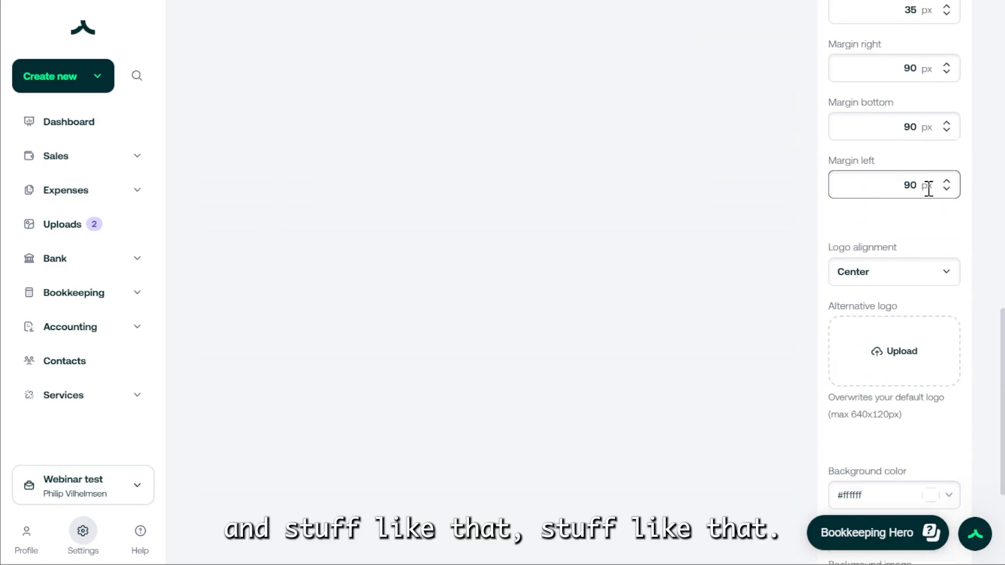
{"action": "scroll", "coordinate": [919, 181], "scroll_direction": "down", "scroll_amount": 4}
{"action": "scroll", "coordinate": [920, 180], "scroll_direction": "up", "scroll_amount": 18}
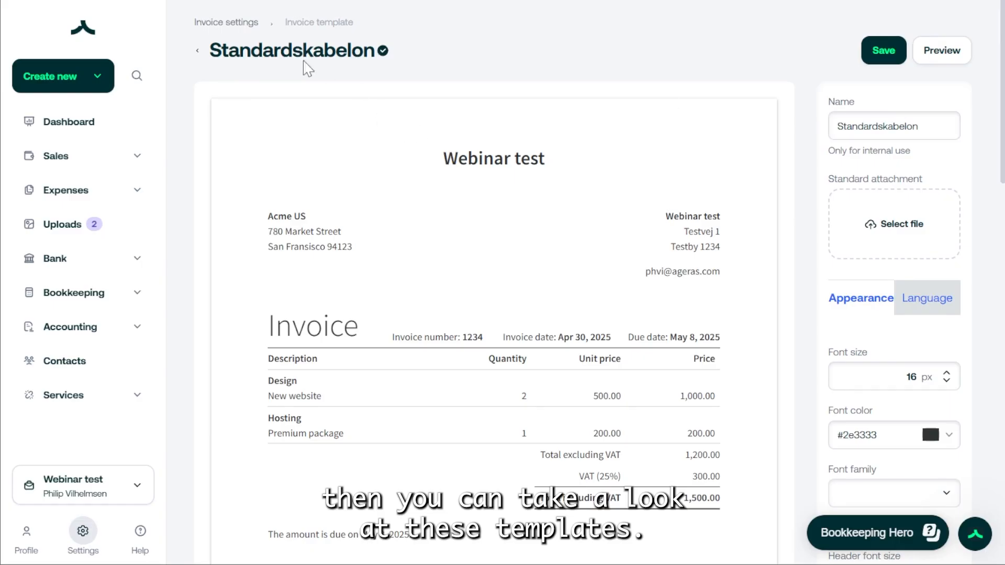
{"action": "left_click", "coordinate": [197, 51]}
{"action": "scroll", "coordinate": [471, 238], "scroll_direction": "down", "scroll_amount": 10}
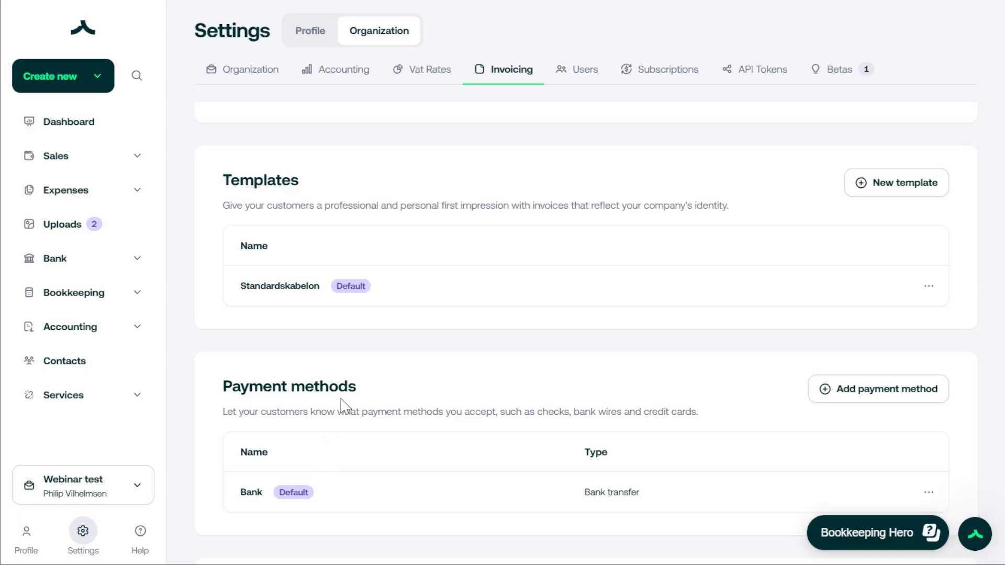
{"action": "scroll", "coordinate": [293, 366], "scroll_direction": "down", "scroll_amount": 2}
{"action": "scroll", "coordinate": [230, 308], "scroll_direction": "down", "scroll_amount": 2}
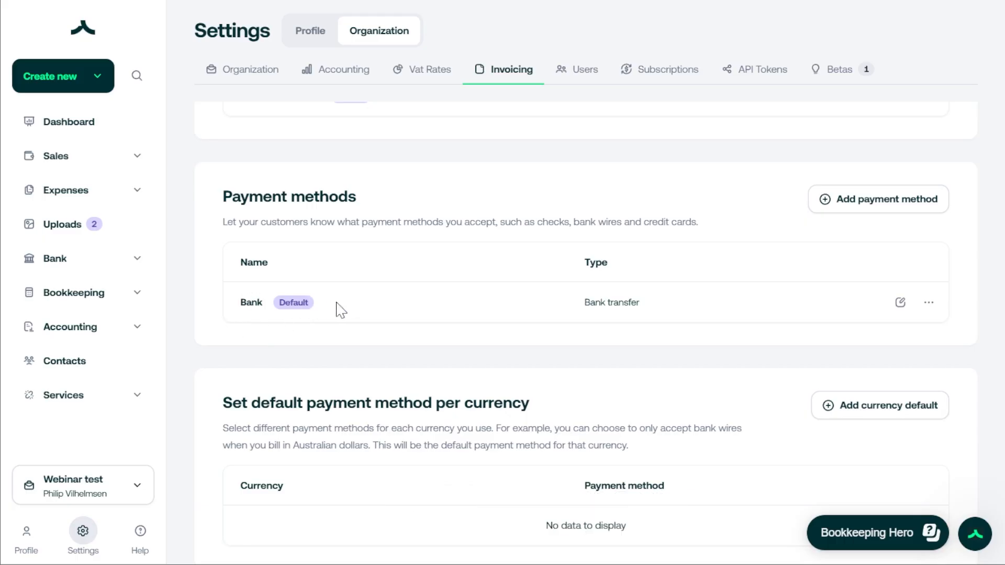
Edit the Bank payment method's routing and bank account numbers and save them.
{"action": "left_click", "coordinate": [899, 304]}
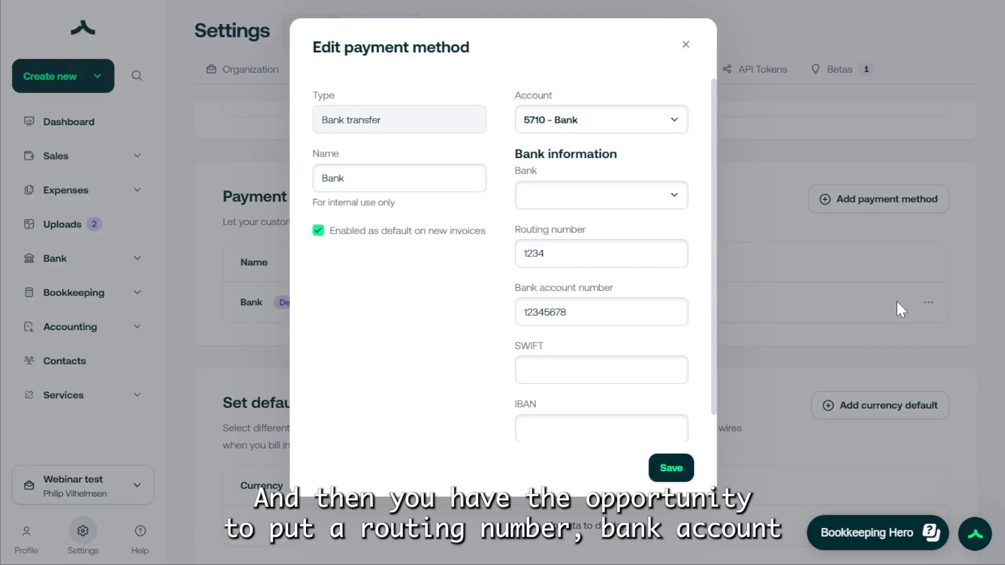
{"action": "double_click", "coordinate": [608, 262]}
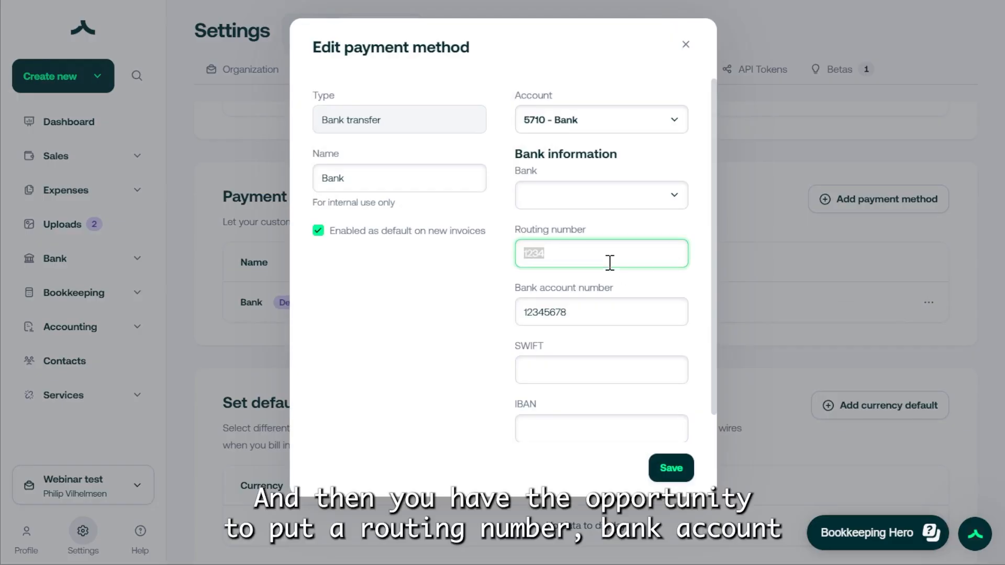
{"action": "double_click", "coordinate": [594, 312]}
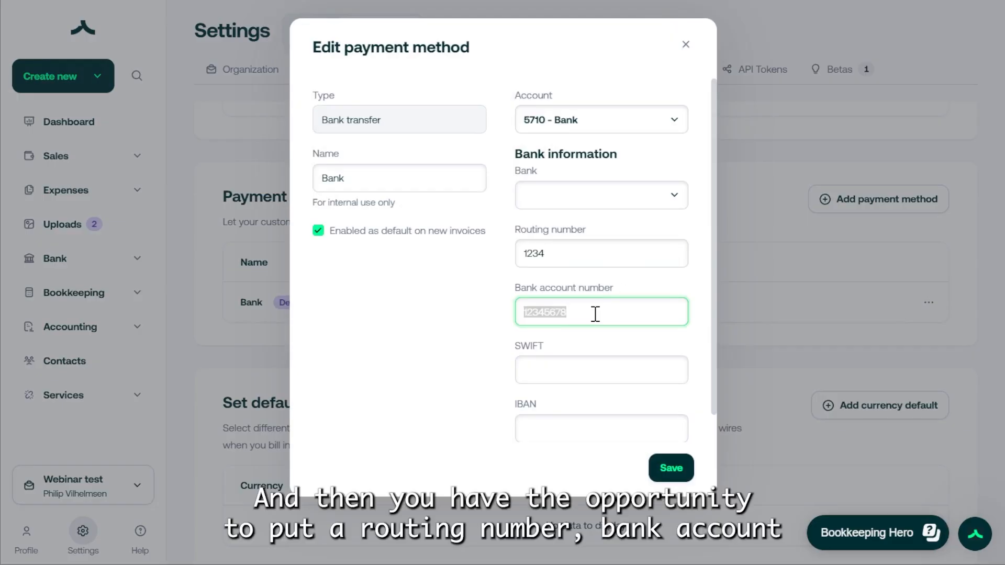
{"action": "left_click", "coordinate": [673, 471]}
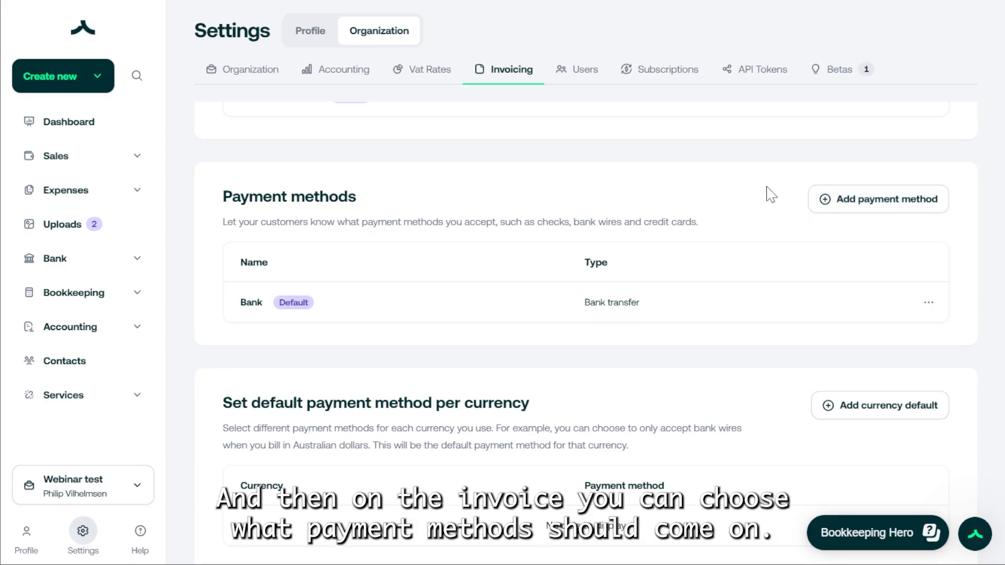
{"action": "scroll", "coordinate": [716, 209], "scroll_direction": "down", "scroll_amount": 2}
{"action": "scroll", "coordinate": [697, 203], "scroll_direction": "up", "scroll_amount": 10}
{"action": "scroll", "coordinate": [696, 203], "scroll_direction": "up", "scroll_amount": 5}
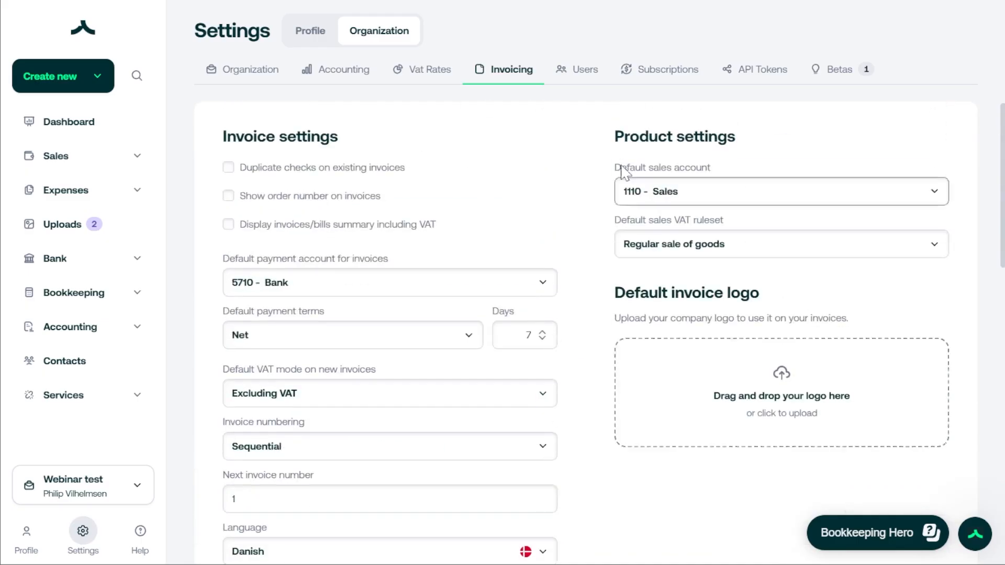
Open the Users tab, showing the owner as the only user and no bookkeepers.
{"action": "left_click", "coordinate": [579, 70]}
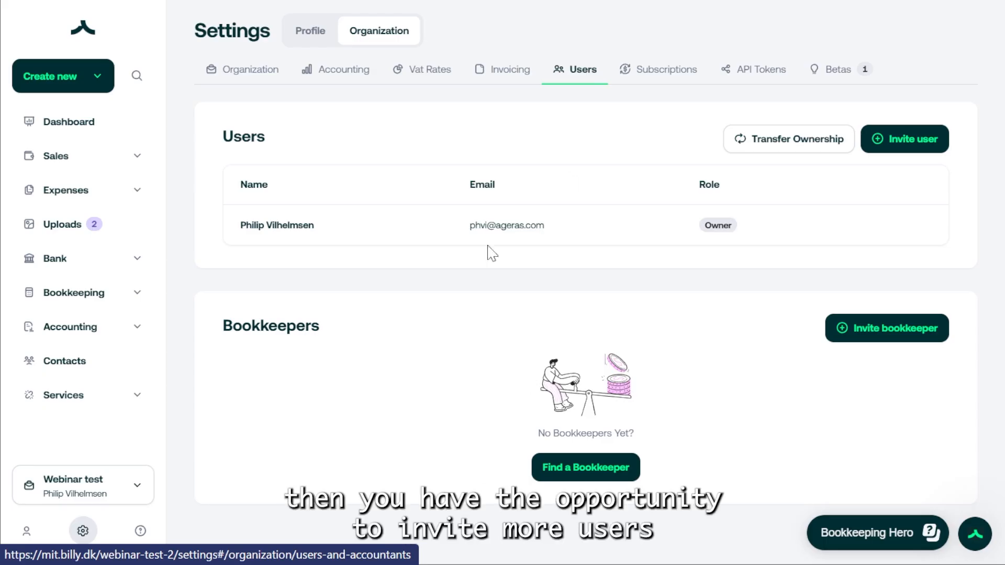
{"action": "left_click_drag", "start_coordinate": [213, 136], "coordinate": [278, 140]}
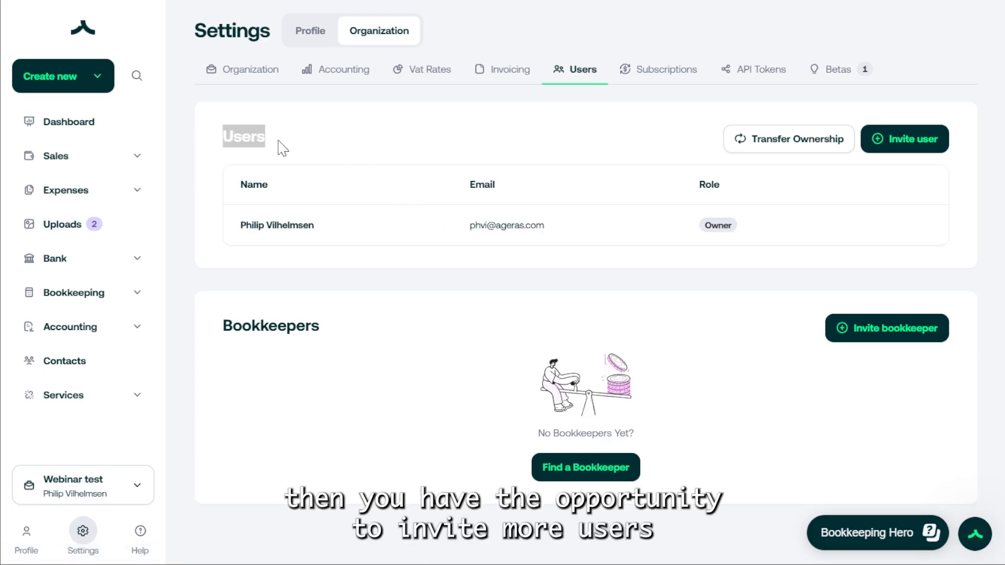
{"action": "left_click", "coordinate": [279, 141]}
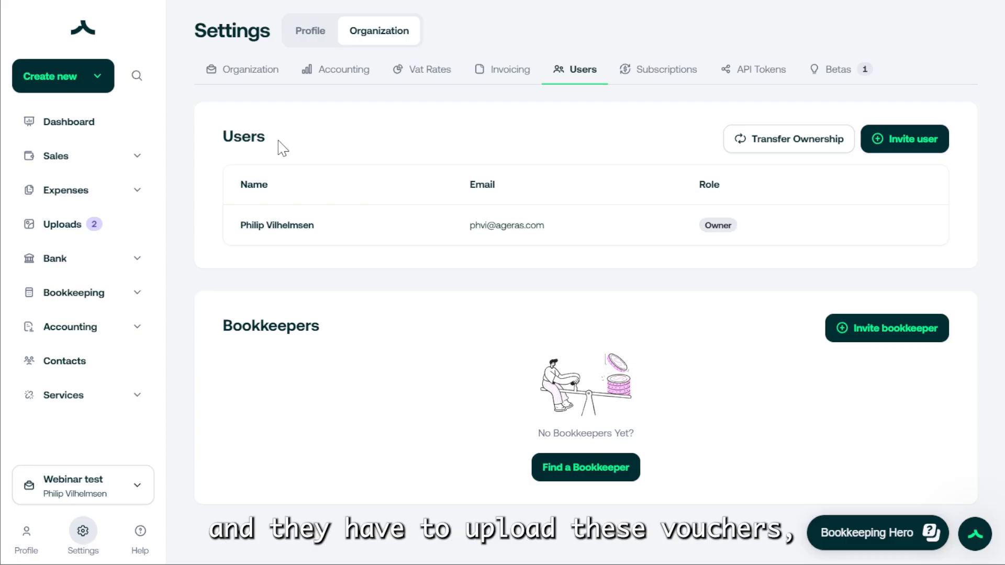
{"action": "left_click", "coordinate": [890, 139]}
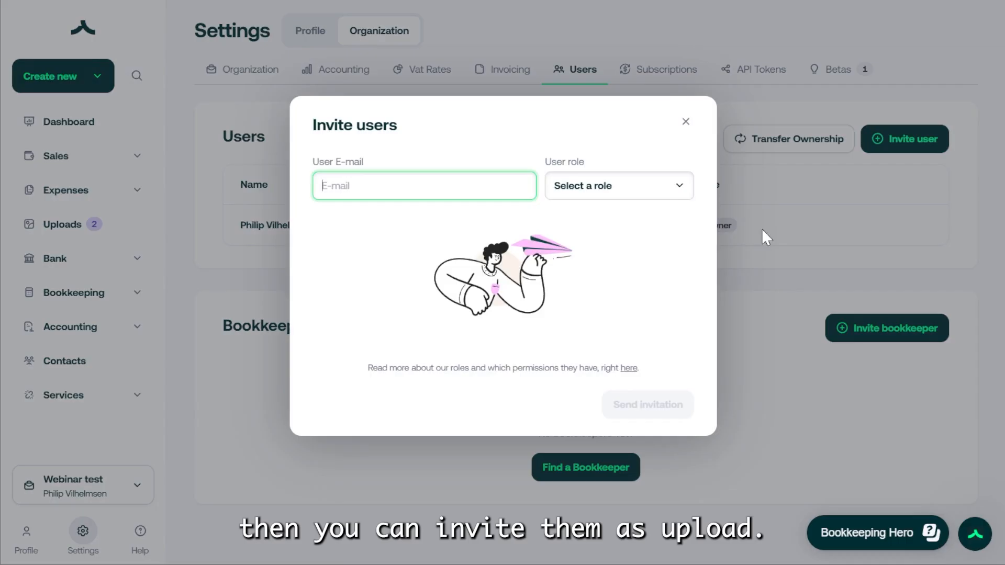
{"action": "left_click", "coordinate": [667, 194]}
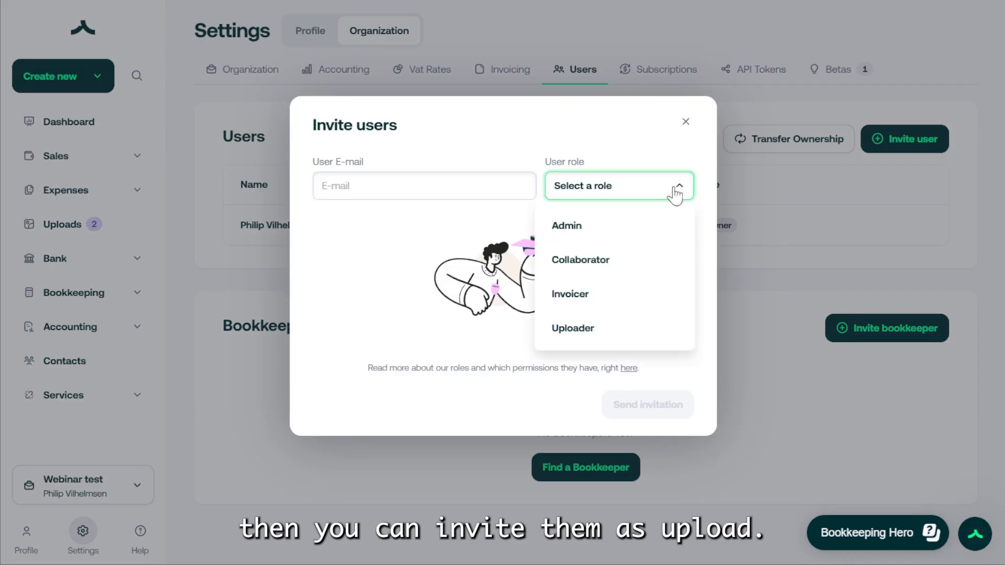
{"action": "left_click", "coordinate": [502, 303]}
{"action": "left_click", "coordinate": [685, 122]}
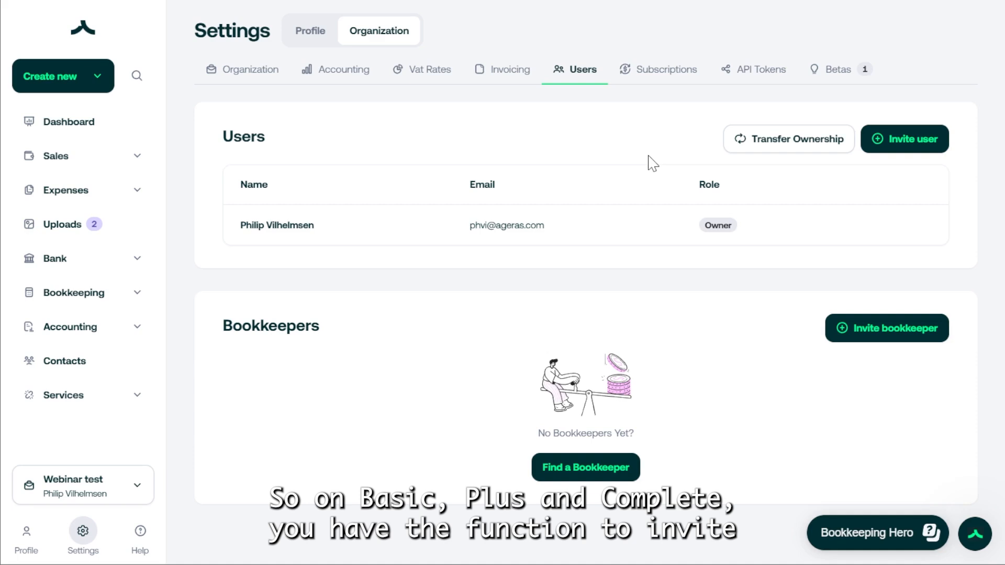
Search for a bookkeeper to invite, cancel without sending, and view the Plus plan's trial details.
{"action": "left_click", "coordinate": [885, 337]}
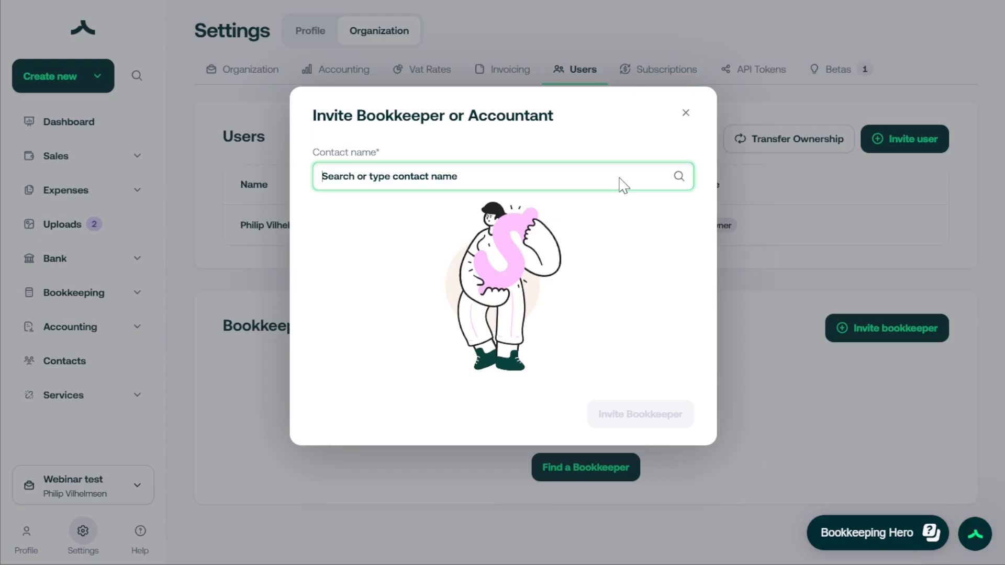
{"action": "type", "text": "lysehøj"}
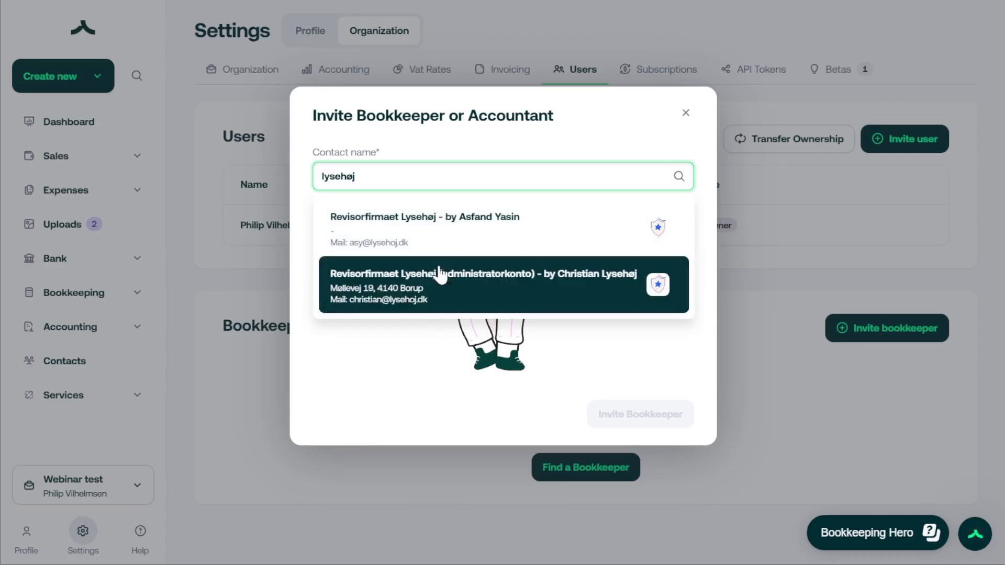
{"action": "left_click", "coordinate": [283, 207]}
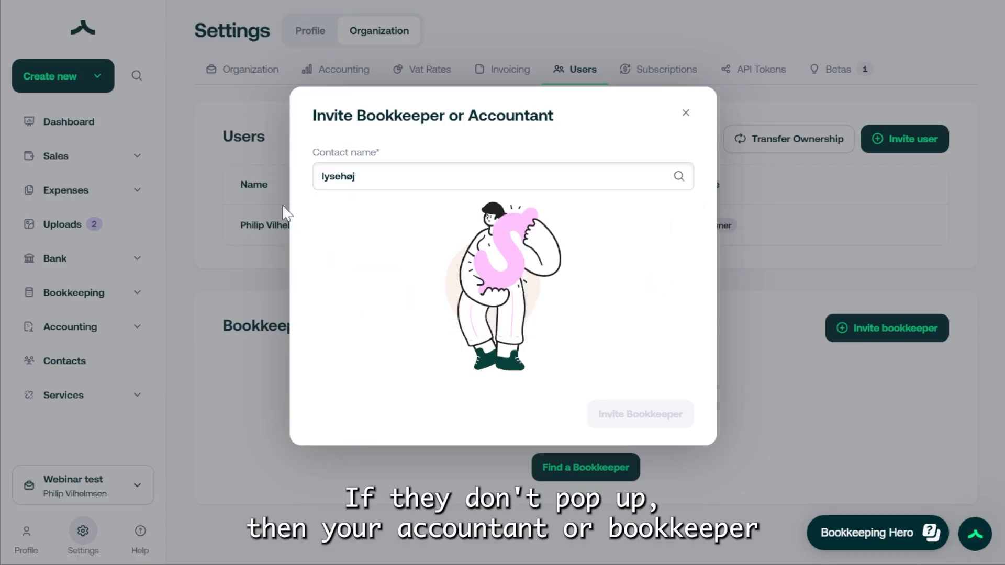
{"action": "left_click", "coordinate": [685, 113]}
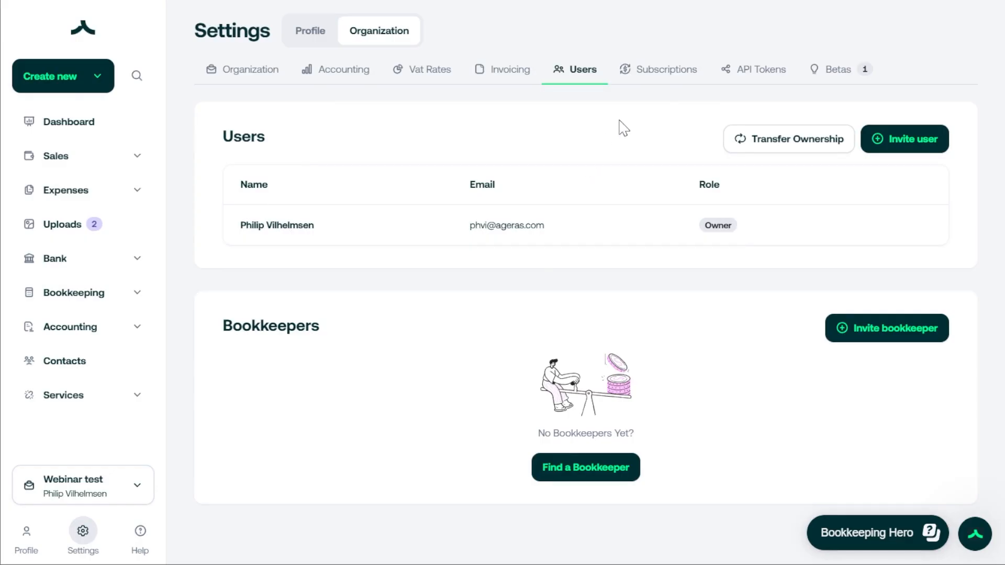
{"action": "left_click", "coordinate": [659, 91]}
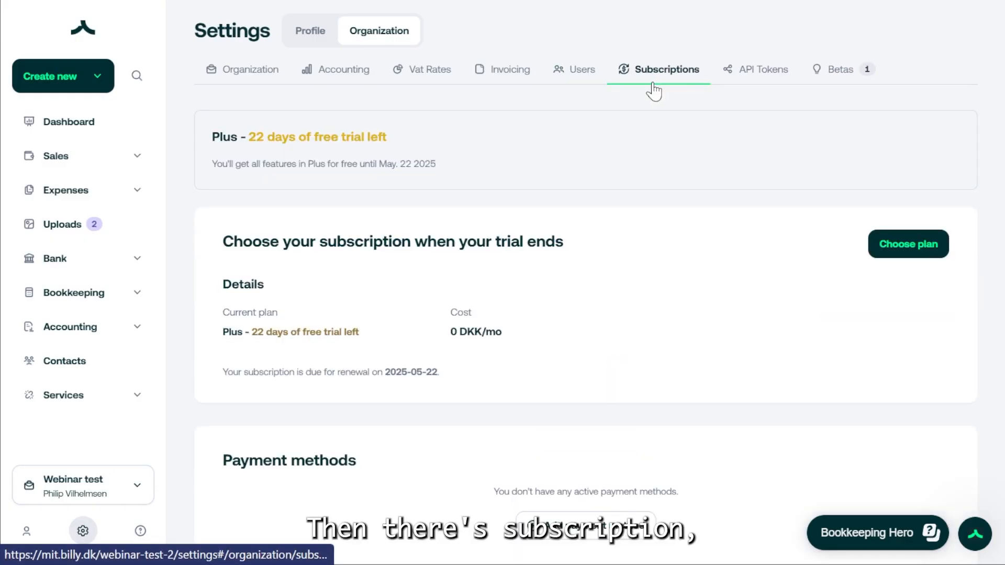
Review the Subscriptions page down to its Invoices table, then check the API Tokens list.
{"action": "scroll", "coordinate": [606, 210], "scroll_direction": "down", "scroll_amount": 2}
{"action": "scroll", "coordinate": [601, 247], "scroll_direction": "down", "scroll_amount": 2}
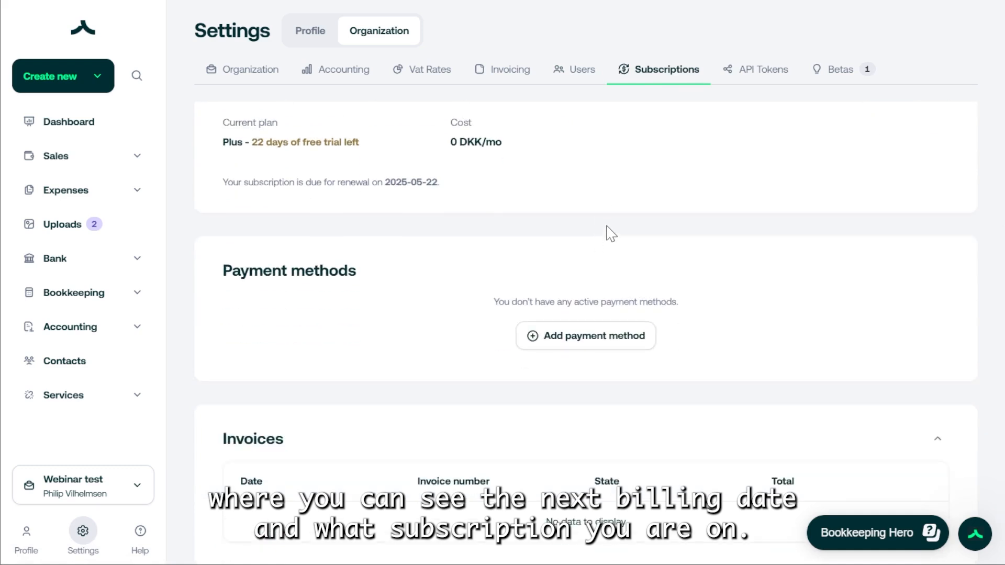
{"action": "scroll", "coordinate": [610, 230], "scroll_direction": "down", "scroll_amount": 1}
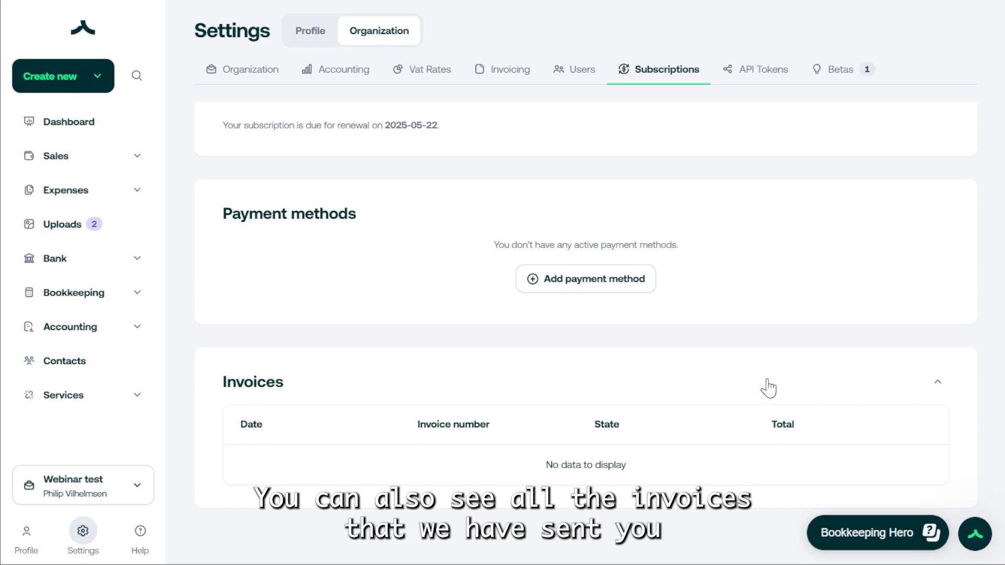
{"action": "scroll", "coordinate": [765, 370], "scroll_direction": "up", "scroll_amount": 5}
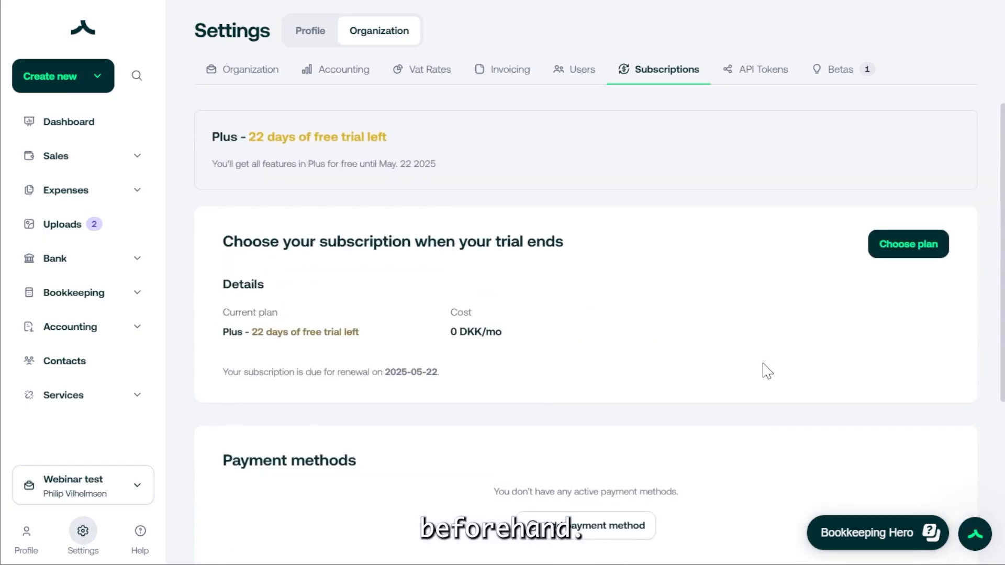
{"action": "left_click", "coordinate": [770, 77]}
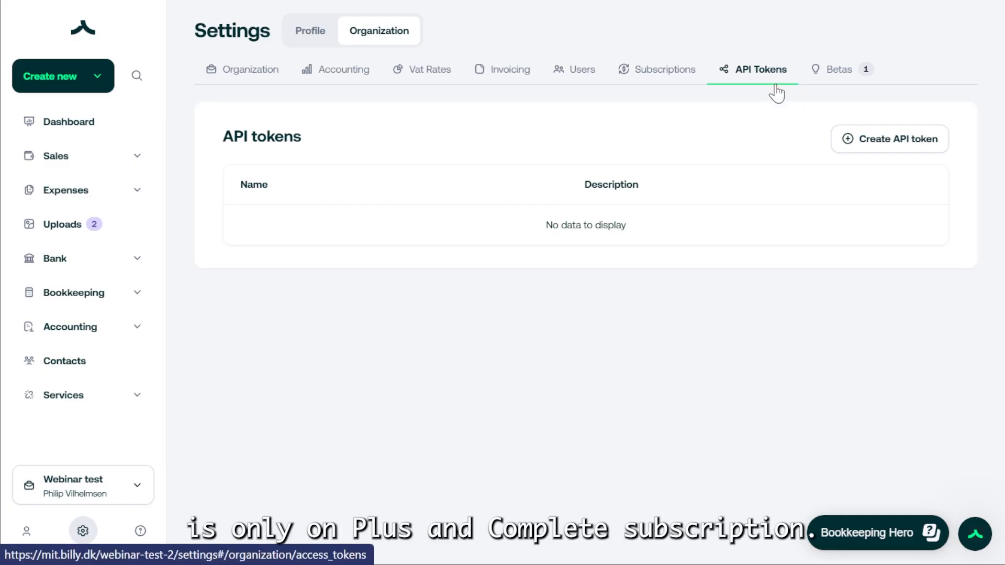
Return to the Dashboard showing 0.00 DKK revenue, expenses and result for fiscal 2025.
{"action": "left_click", "coordinate": [124, 122]}
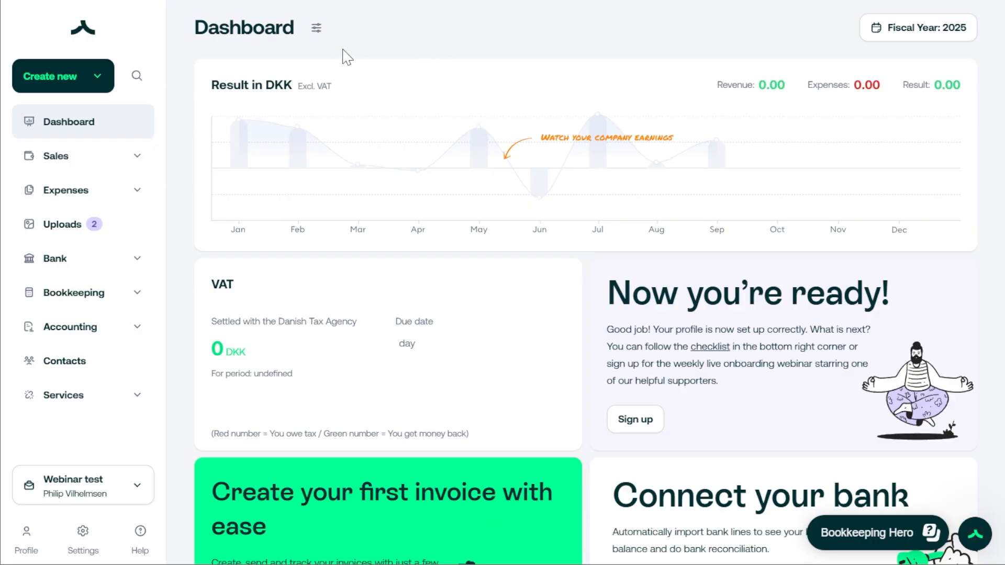
Unhide the Top vendors widget and place it beside VAT, below the Result in DKK chart.
{"action": "left_click", "coordinate": [318, 31]}
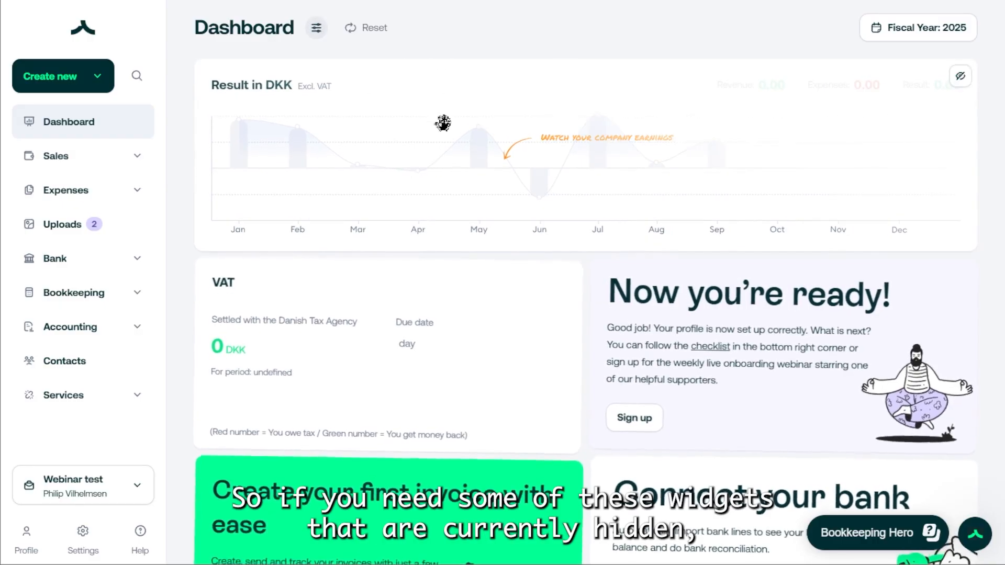
{"action": "scroll", "coordinate": [698, 276], "scroll_direction": "down", "scroll_amount": 2}
{"action": "scroll", "coordinate": [698, 276], "scroll_direction": "down", "scroll_amount": 10}
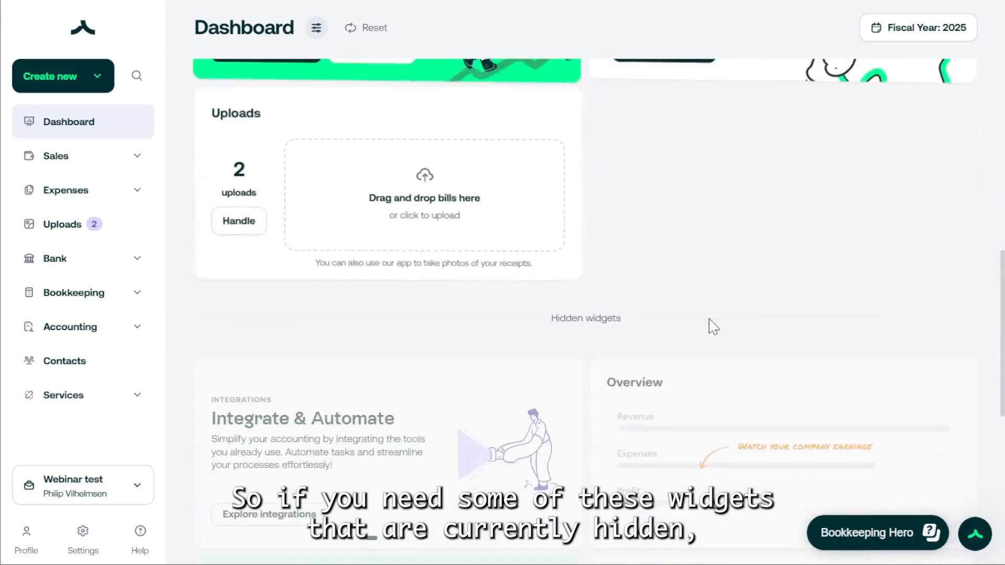
{"action": "scroll", "coordinate": [581, 419], "scroll_direction": "down", "scroll_amount": 5}
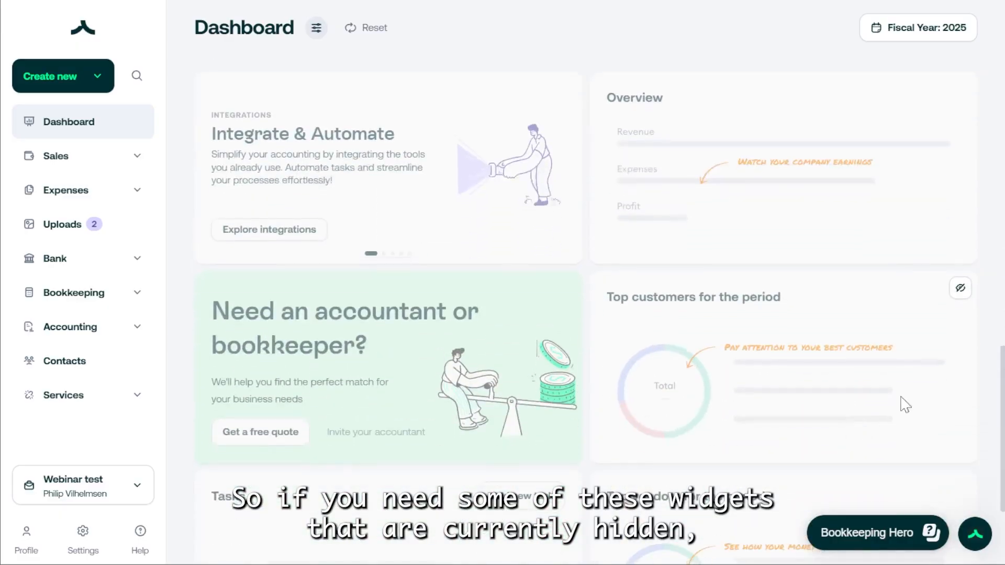
{"action": "scroll", "coordinate": [623, 419], "scroll_direction": "down", "scroll_amount": 1}
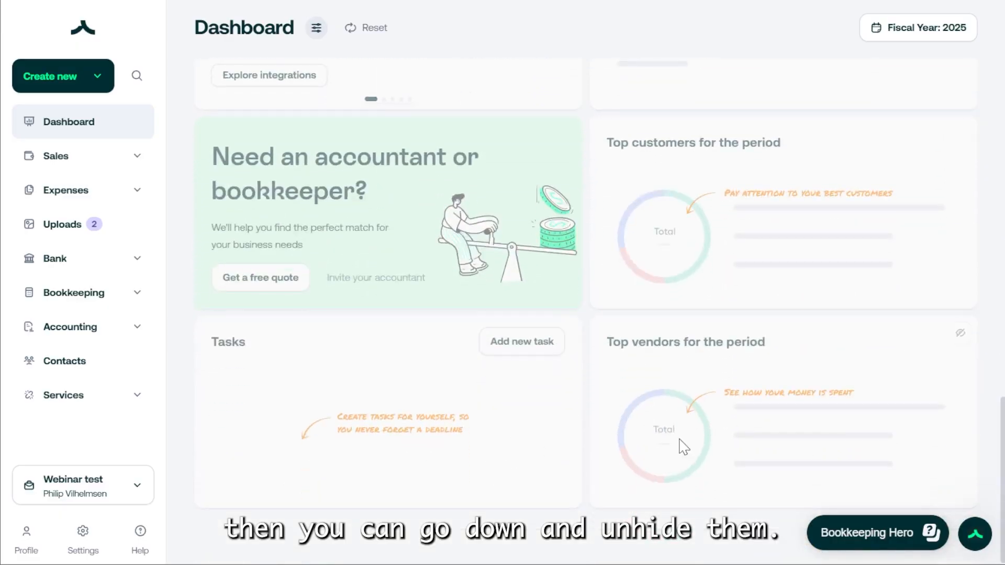
{"action": "left_click", "coordinate": [960, 333]}
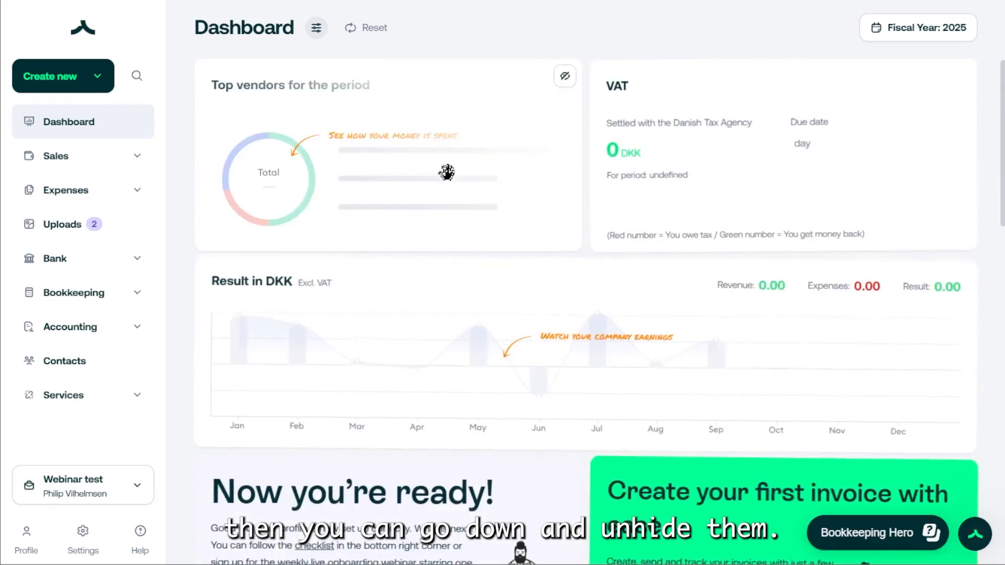
{"action": "left_click_drag", "start_coordinate": [352, 159], "coordinate": [422, 370]}
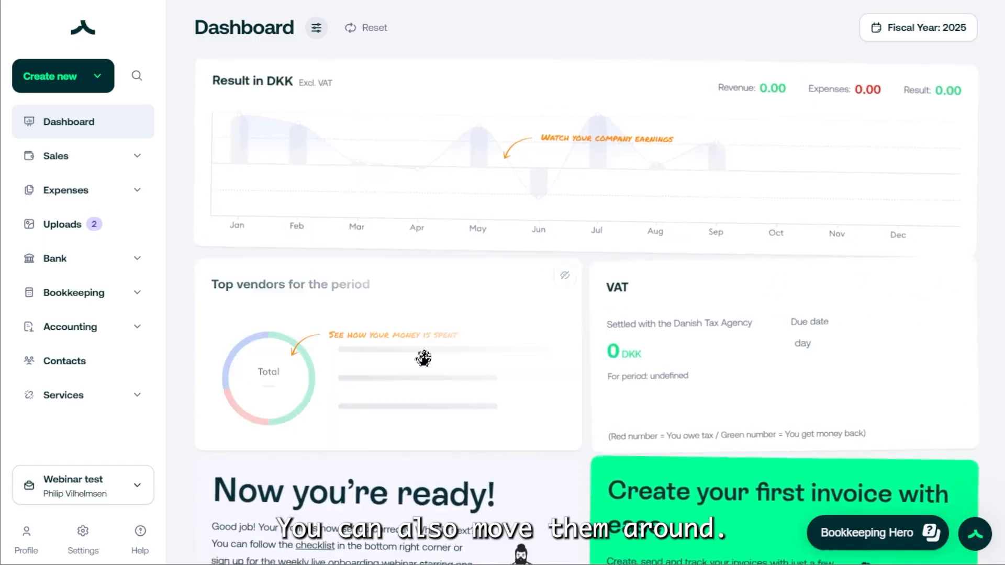
{"action": "left_click", "coordinate": [317, 27]}
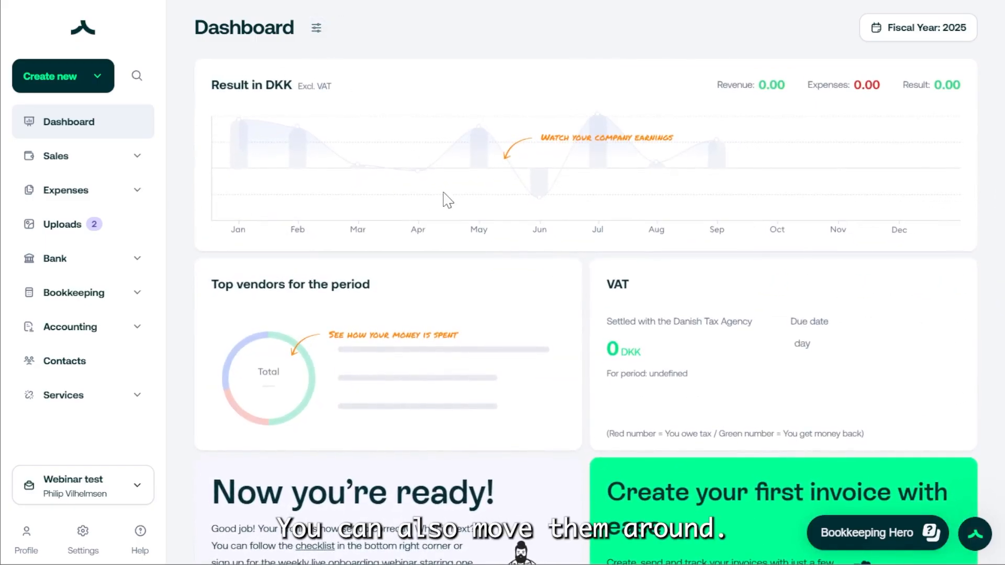
{"action": "scroll", "coordinate": [576, 220], "scroll_direction": "down", "scroll_amount": 1}
{"action": "scroll", "coordinate": [554, 330], "scroll_direction": "down", "scroll_amount": 2}
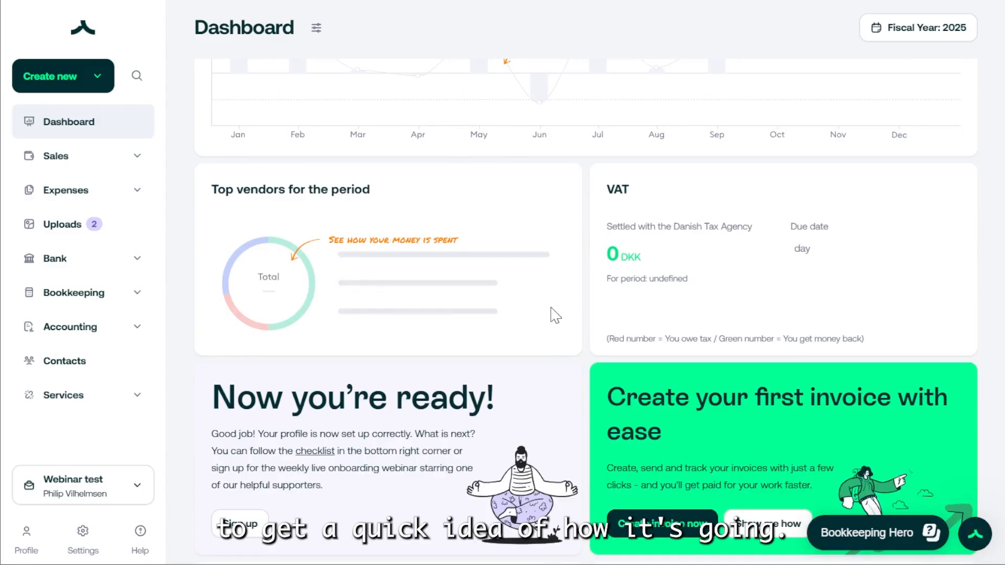
{"action": "scroll", "coordinate": [578, 227], "scroll_direction": "up", "scroll_amount": 2}
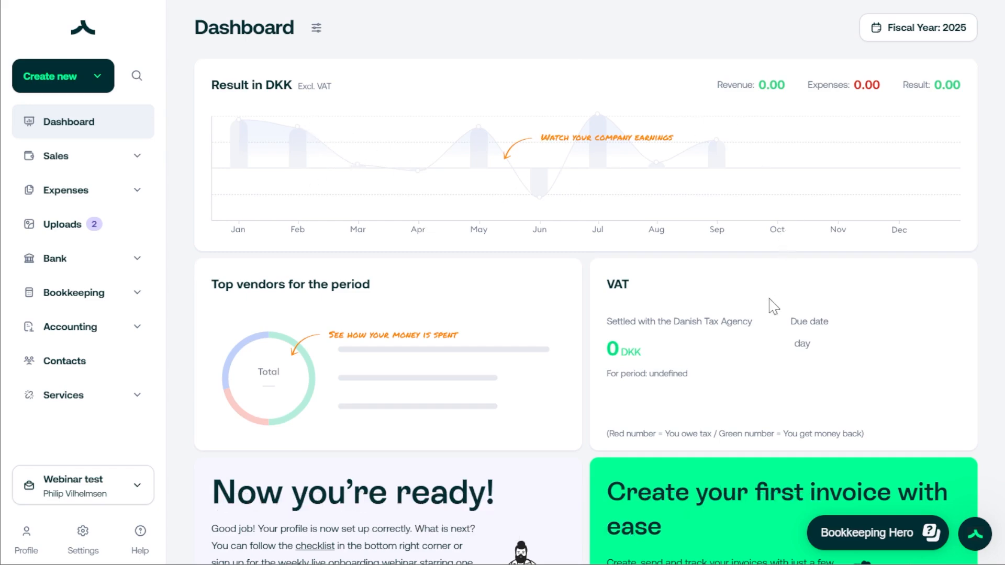
{"action": "scroll", "coordinate": [769, 304], "scroll_direction": "down", "scroll_amount": 2}
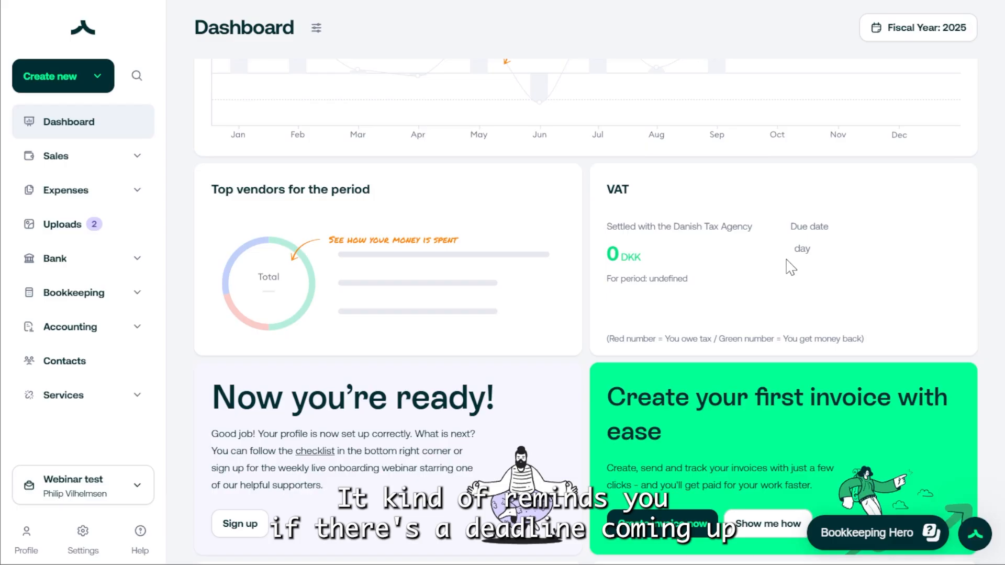
{"action": "left_click_drag", "start_coordinate": [609, 253], "coordinate": [624, 254]}
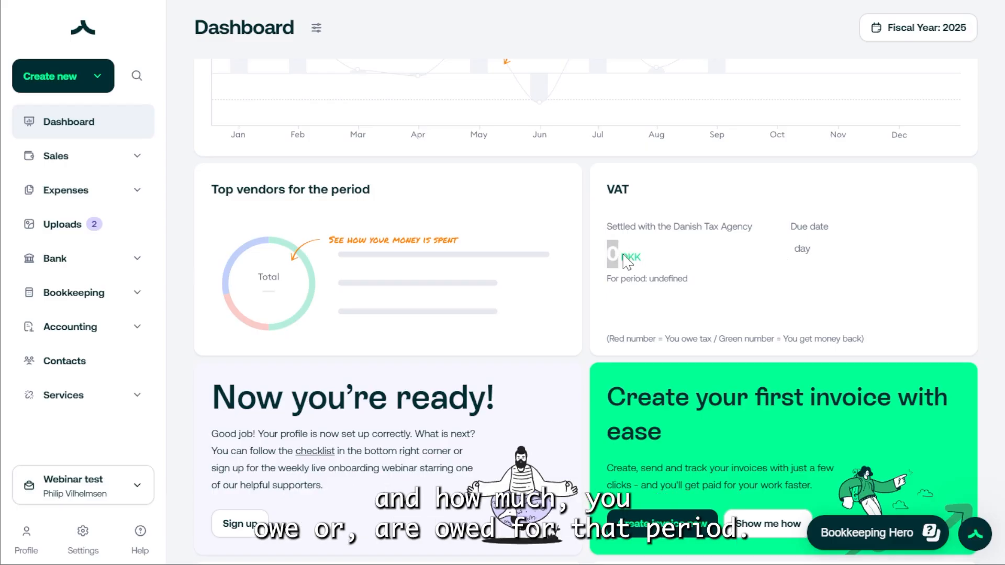
{"action": "scroll", "coordinate": [660, 246], "scroll_direction": "down", "scroll_amount": 5}
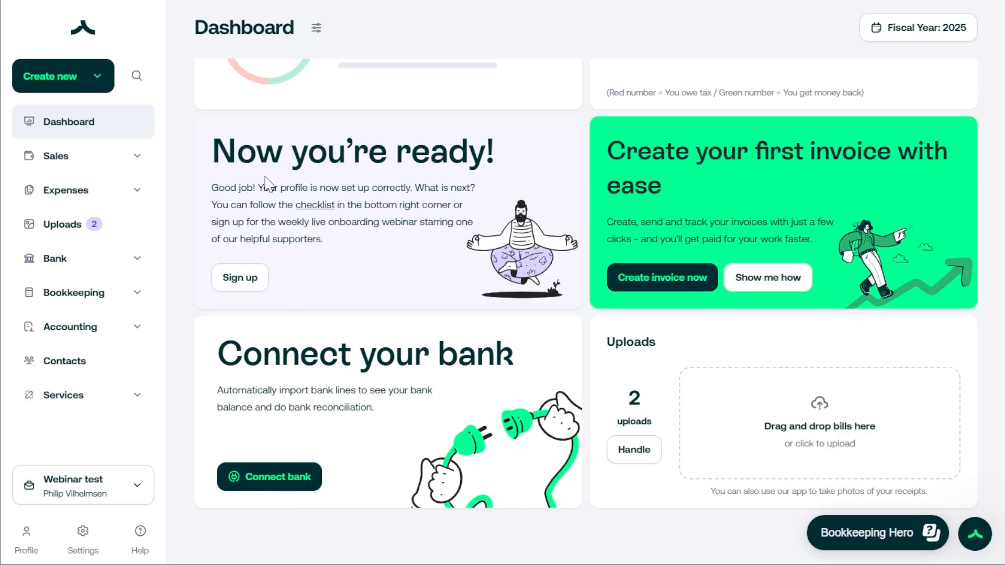
{"action": "scroll", "coordinate": [426, 223], "scroll_direction": "up", "scroll_amount": 5}
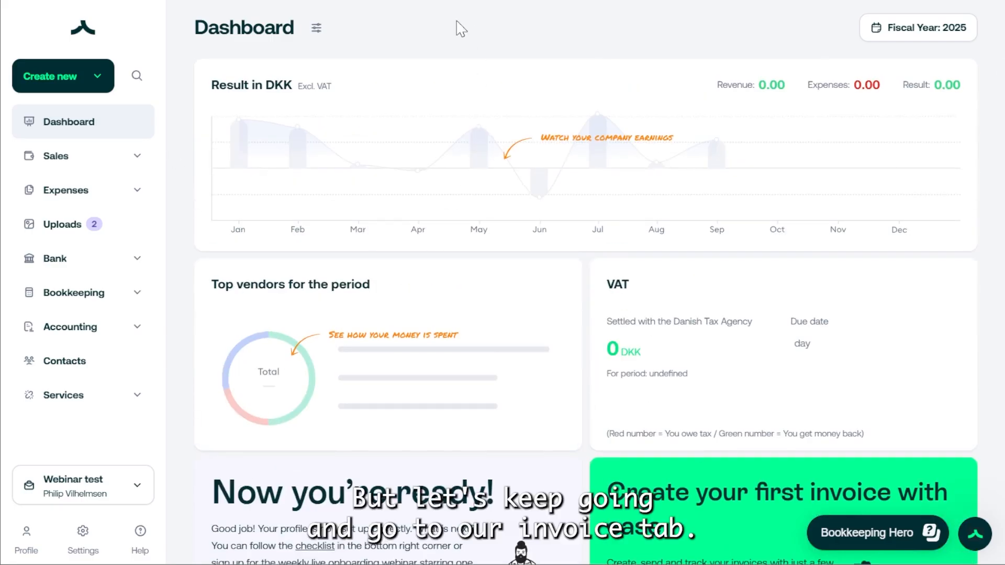
Start invoice number 1 from the Sales invoices list, dated 04/30/2025 with Net 7 terms in DKK.
{"action": "left_click", "coordinate": [145, 157]}
{"action": "left_click", "coordinate": [101, 186]}
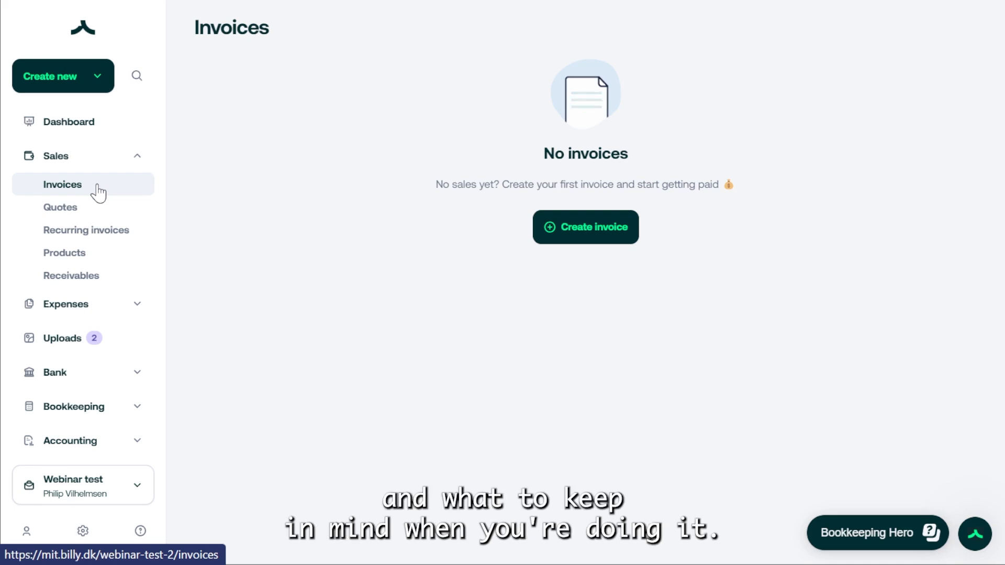
{"action": "left_click", "coordinate": [591, 246]}
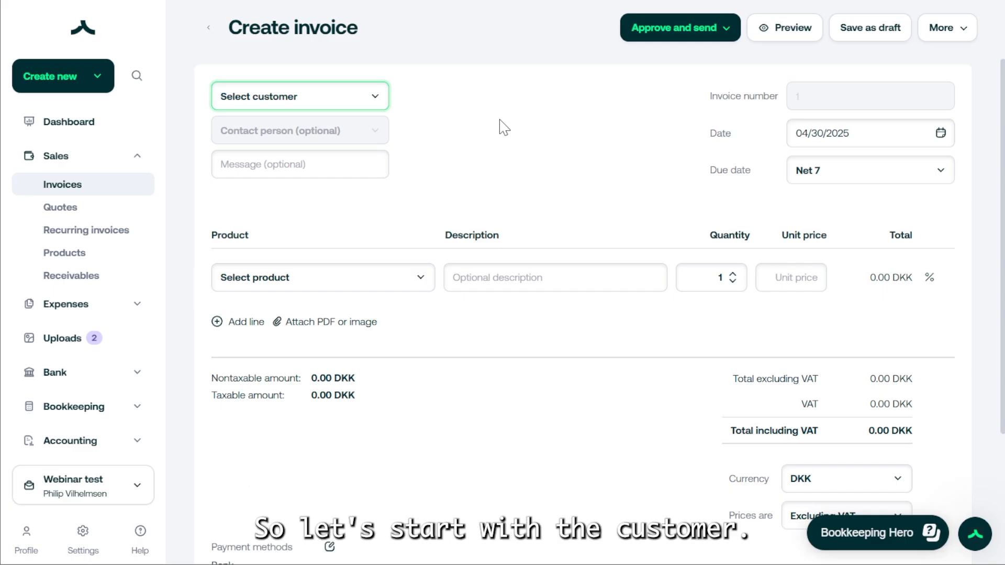
Begin adding a new customer from the bottom of the customer list on the invoice.
{"action": "left_click", "coordinate": [369, 98]}
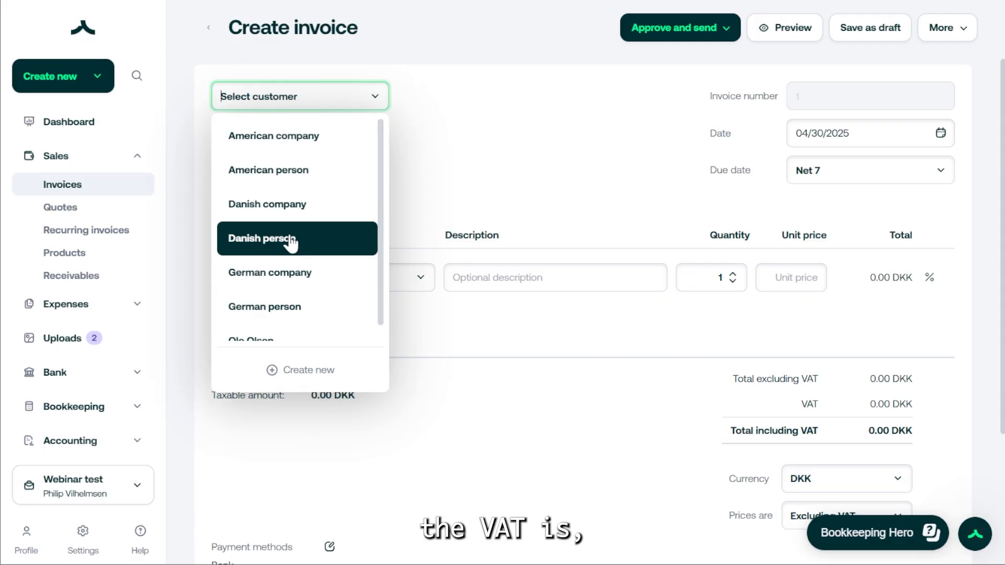
{"action": "scroll", "coordinate": [291, 238], "scroll_direction": "down", "scroll_amount": 1}
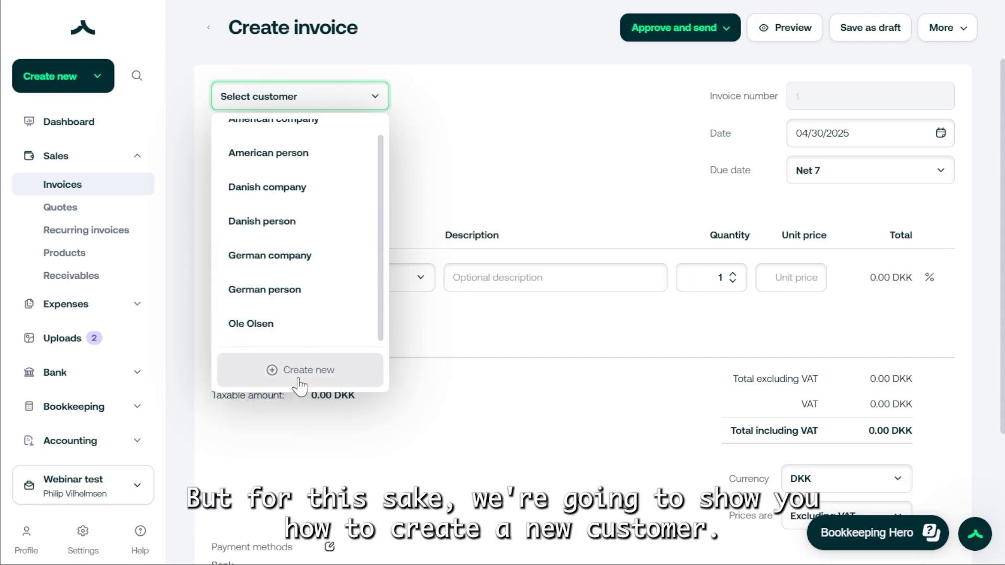
{"action": "left_click", "coordinate": [333, 385]}
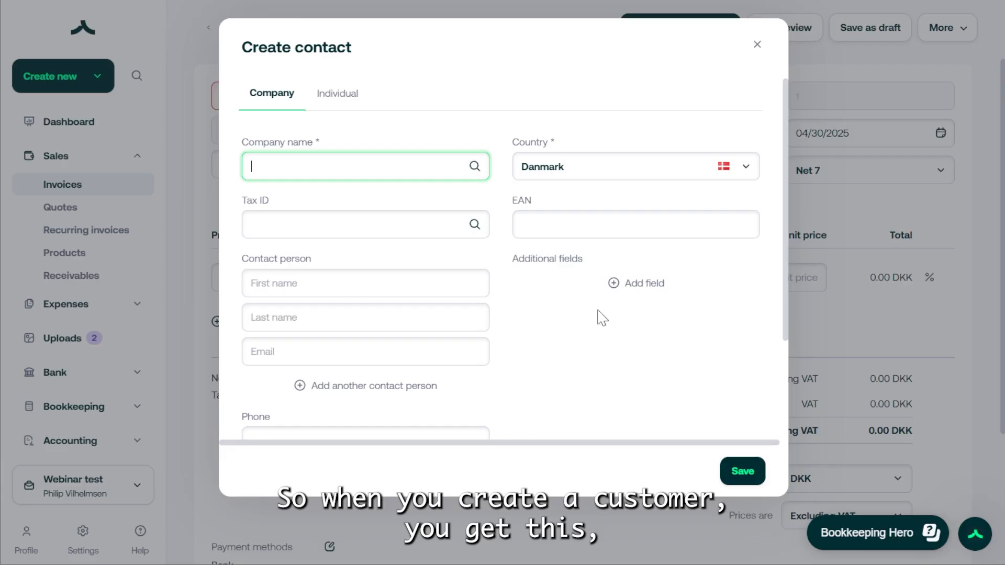
{"action": "left_click_drag", "start_coordinate": [245, 50], "coordinate": [348, 51]}
{"action": "left_click", "coordinate": [280, 69]}
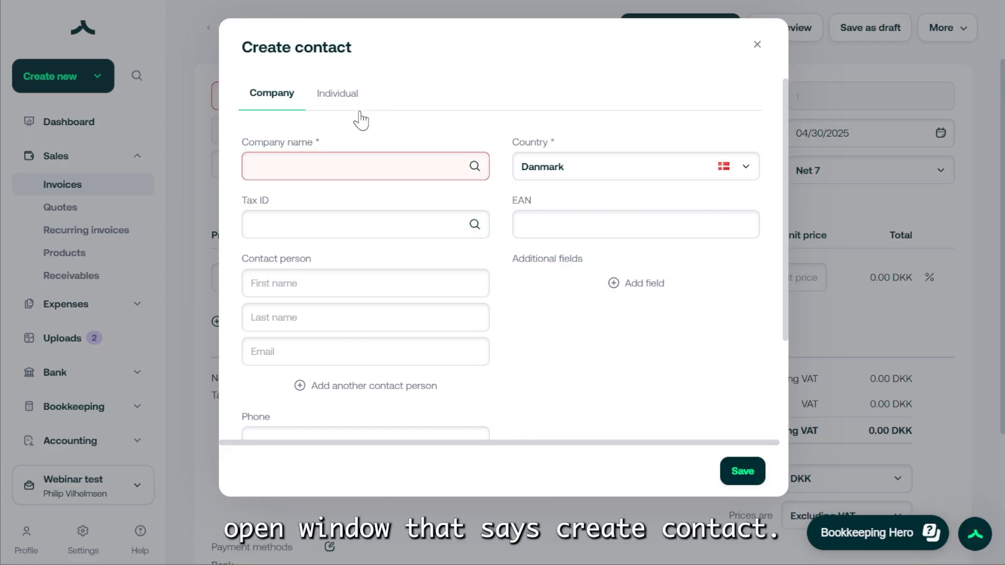
{"action": "left_click", "coordinate": [308, 160]}
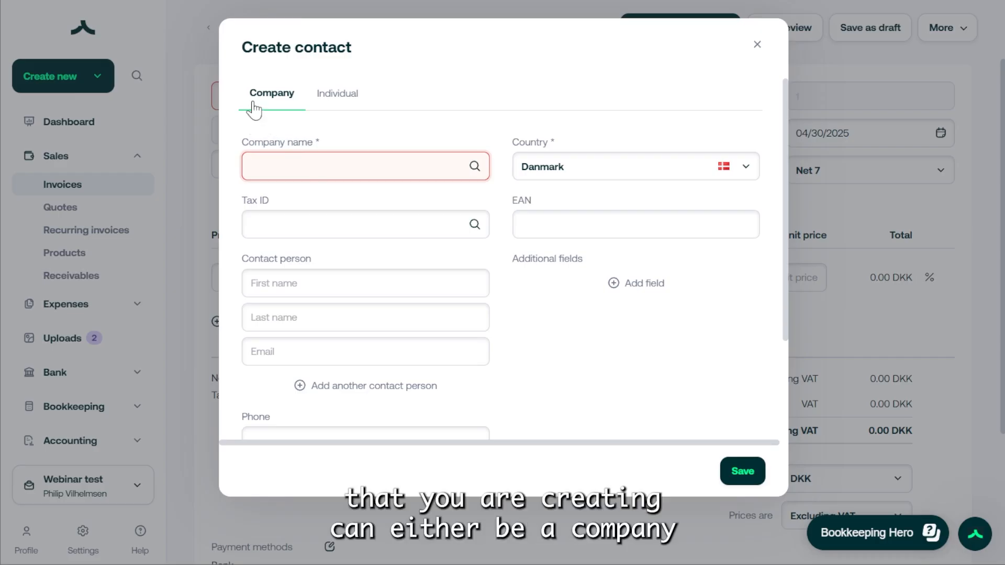
{"action": "left_click", "coordinate": [335, 108]}
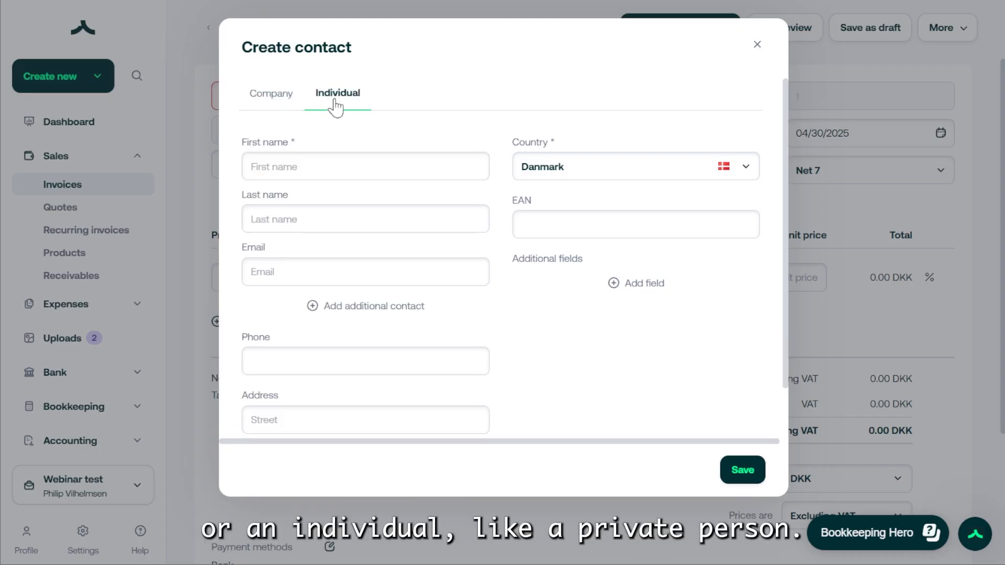
{"action": "left_click", "coordinate": [274, 101]}
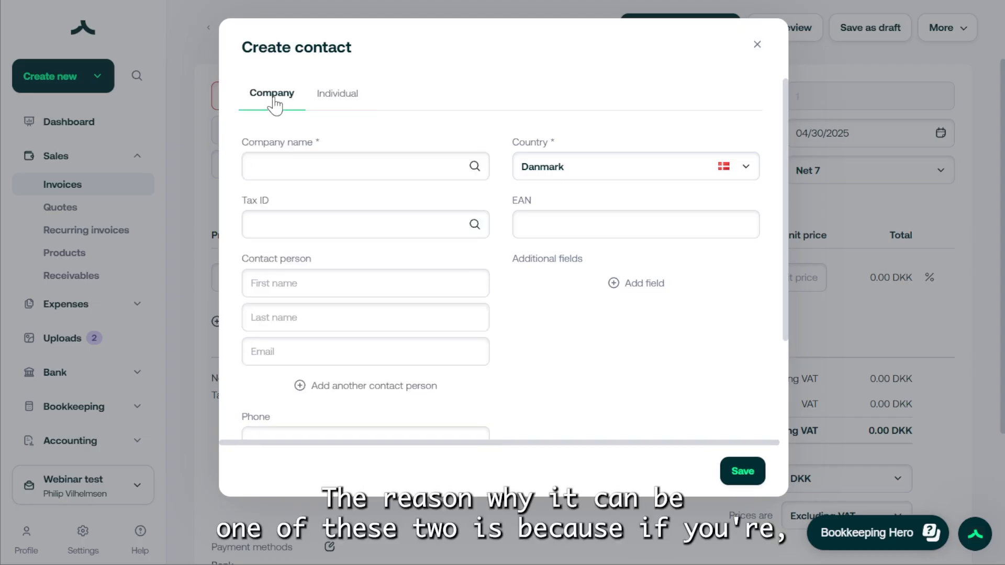
{"action": "left_click", "coordinate": [304, 100]}
{"action": "left_click", "coordinate": [273, 100]}
{"action": "left_click", "coordinate": [346, 99]}
{"action": "left_click", "coordinate": [271, 99]}
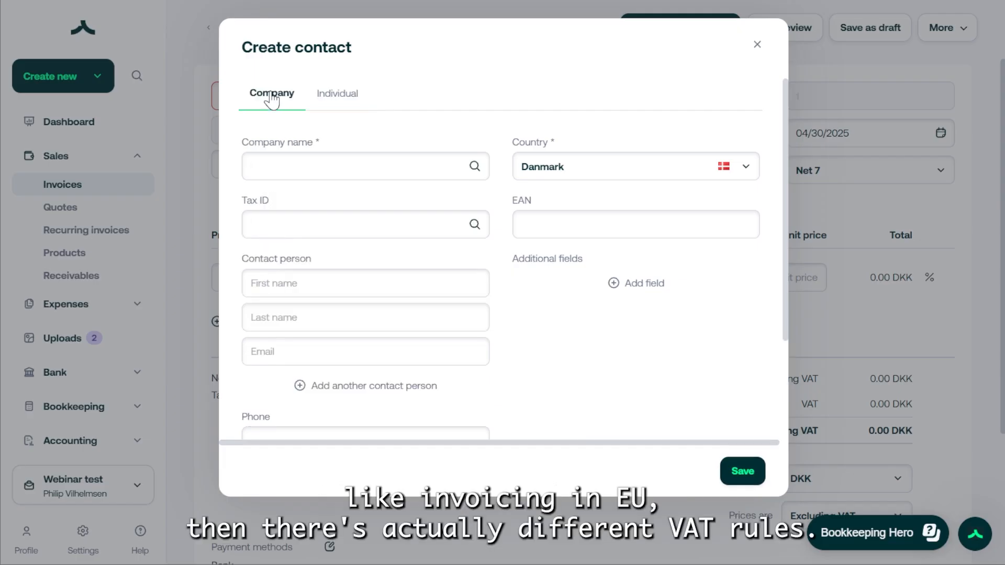
{"action": "left_click", "coordinate": [334, 101]}
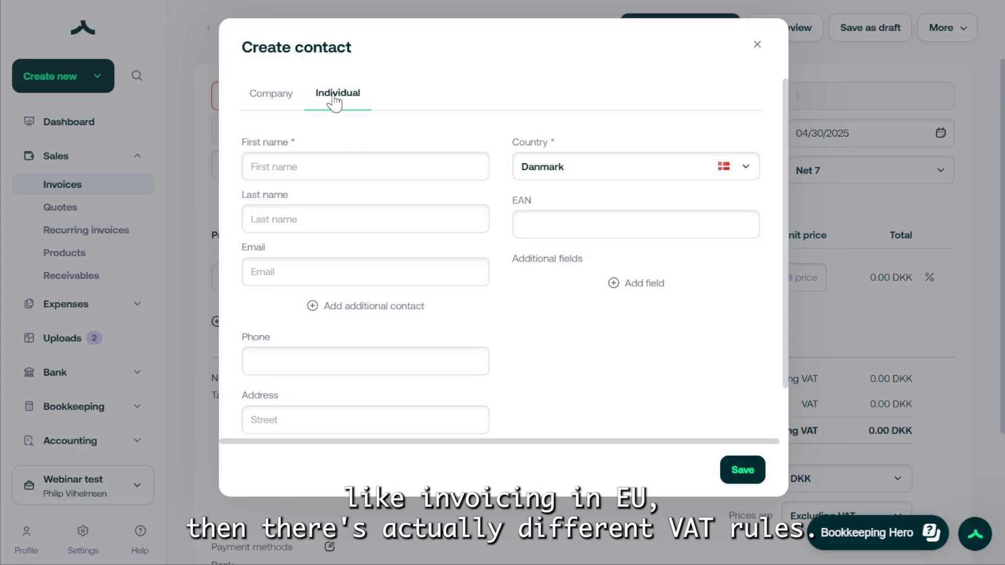
{"action": "left_click", "coordinate": [270, 94]}
{"action": "left_click", "coordinate": [358, 99]}
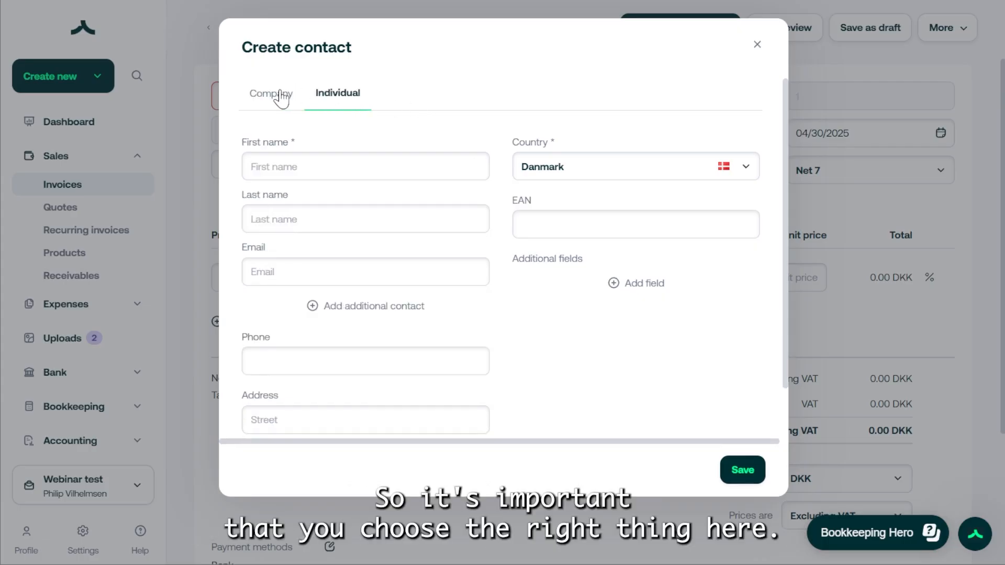
{"action": "left_click", "coordinate": [288, 109]}
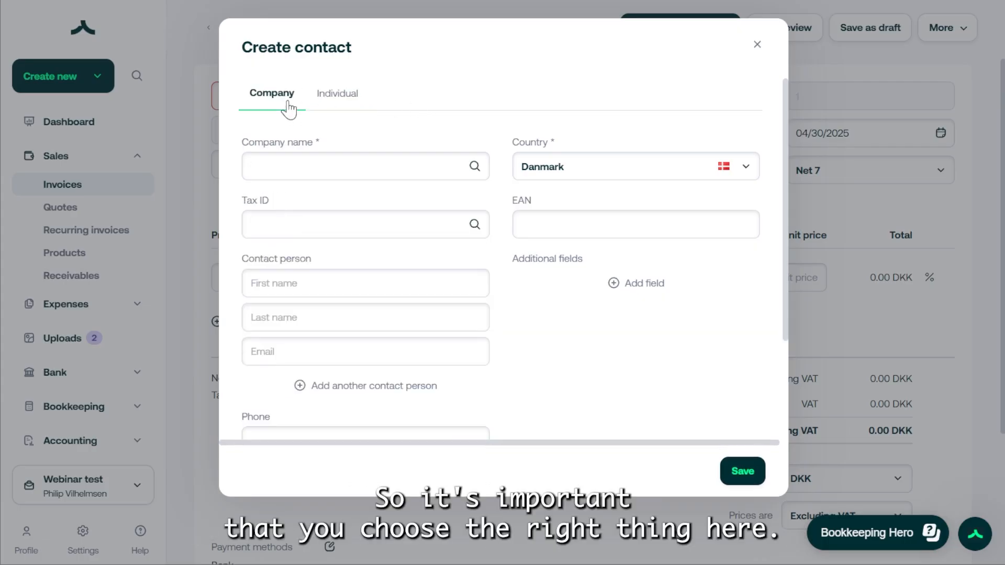
{"action": "left_click", "coordinate": [309, 164]}
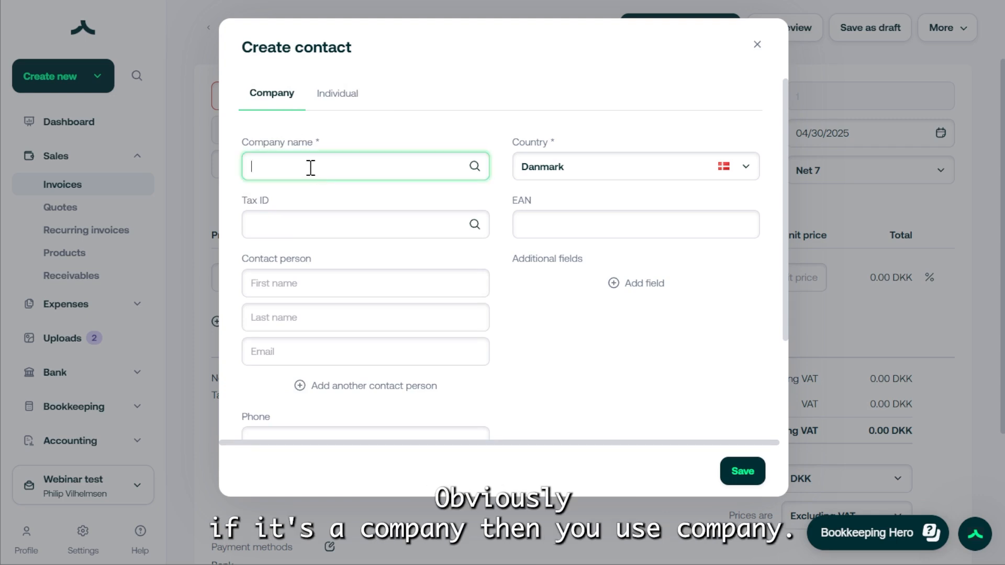
{"action": "left_click", "coordinate": [321, 105]}
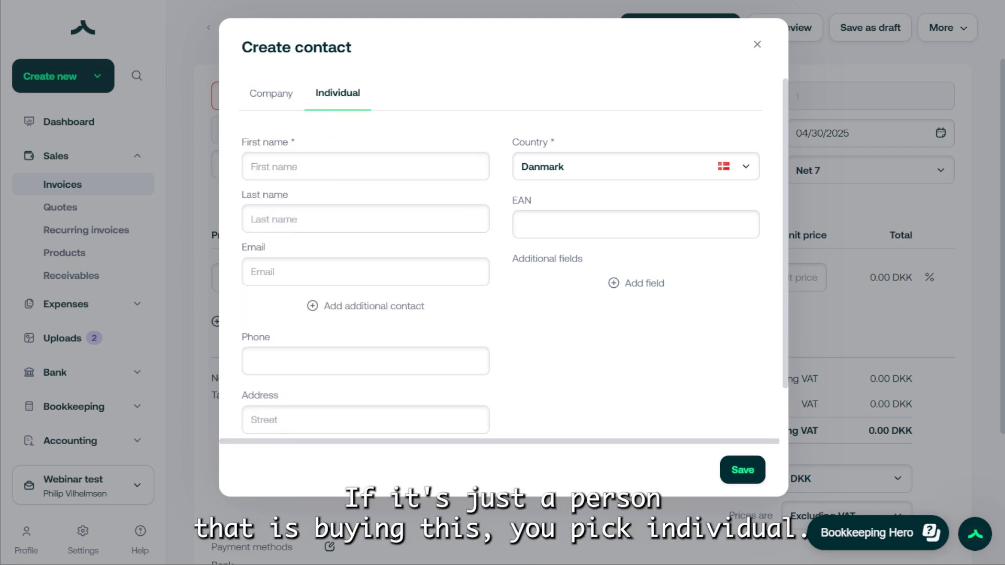
{"action": "left_click", "coordinate": [285, 104]}
{"action": "left_click", "coordinate": [308, 155]}
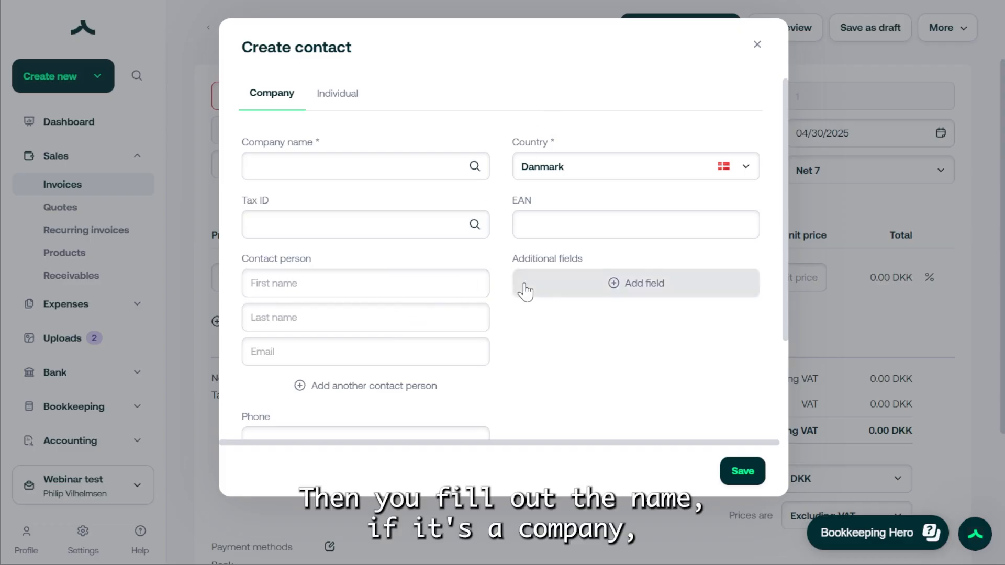
{"action": "scroll", "coordinate": [523, 289], "scroll_direction": "down", "scroll_amount": 1}
{"action": "scroll", "coordinate": [523, 291], "scroll_direction": "up", "scroll_amount": 1}
{"action": "scroll", "coordinate": [399, 285], "scroll_direction": "down", "scroll_amount": 3}
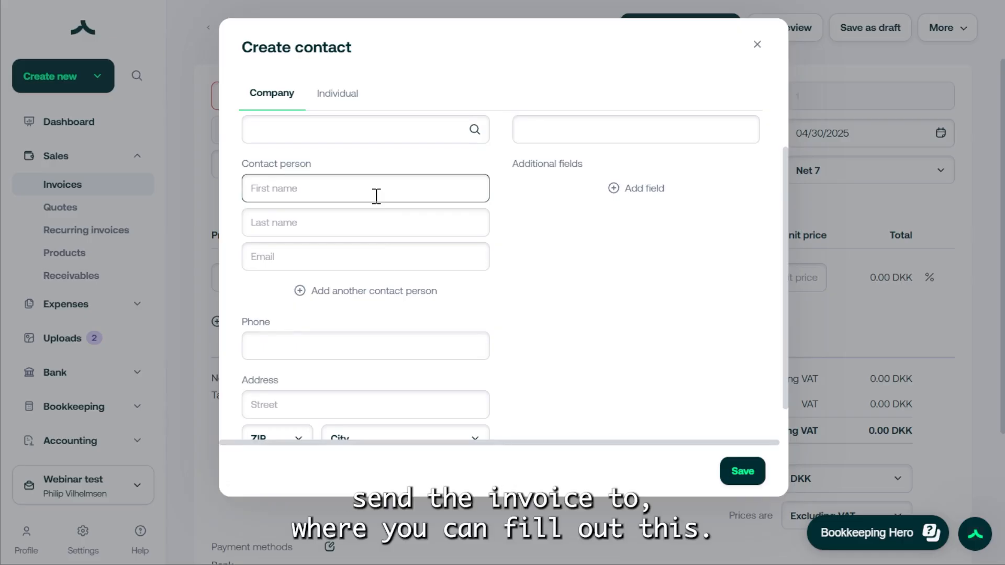
{"action": "scroll", "coordinate": [376, 195], "scroll_direction": "down", "scroll_amount": 1}
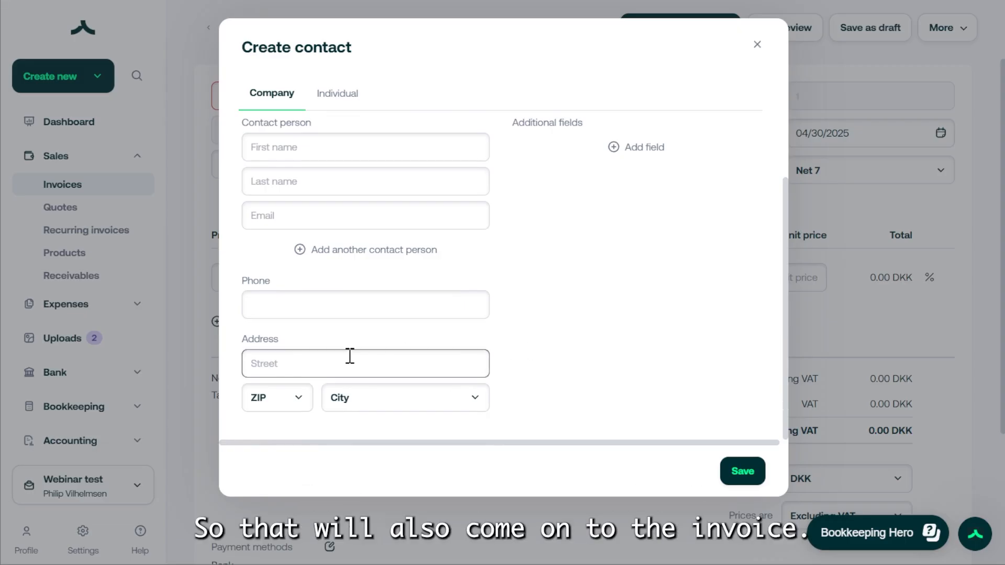
{"action": "scroll", "coordinate": [557, 299], "scroll_direction": "up", "scroll_amount": 3}
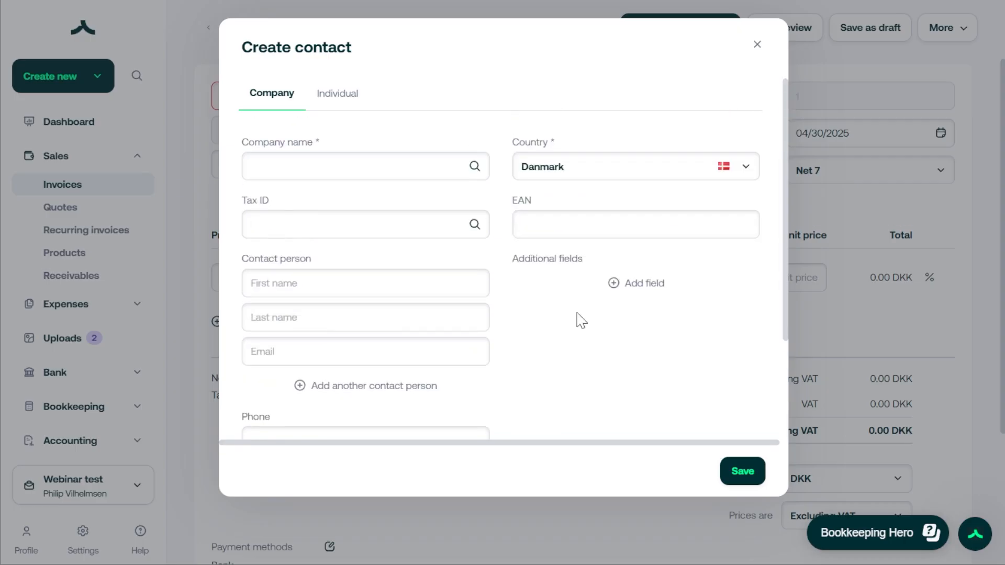
{"action": "left_click", "coordinate": [663, 295]}
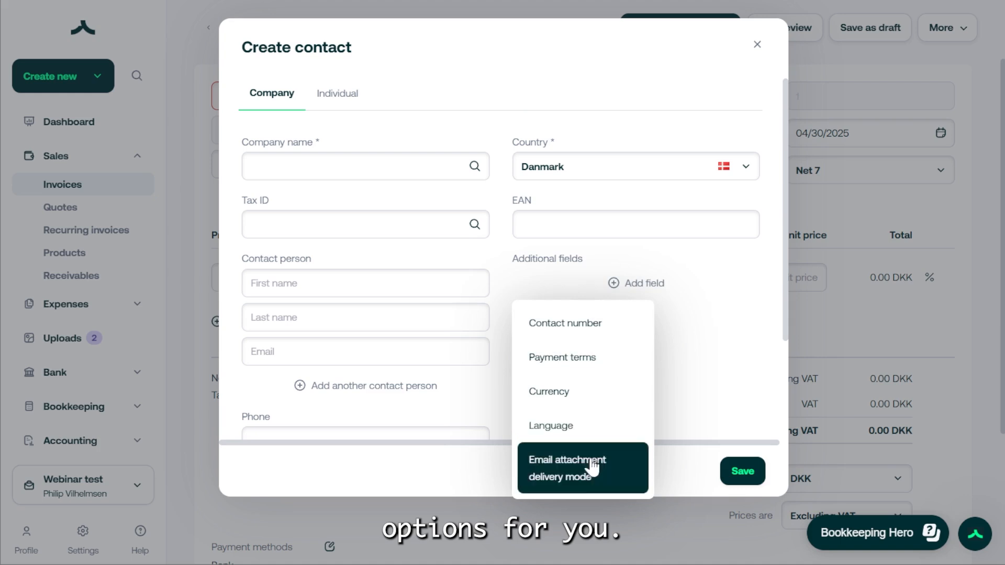
{"action": "left_click", "coordinate": [704, 426]}
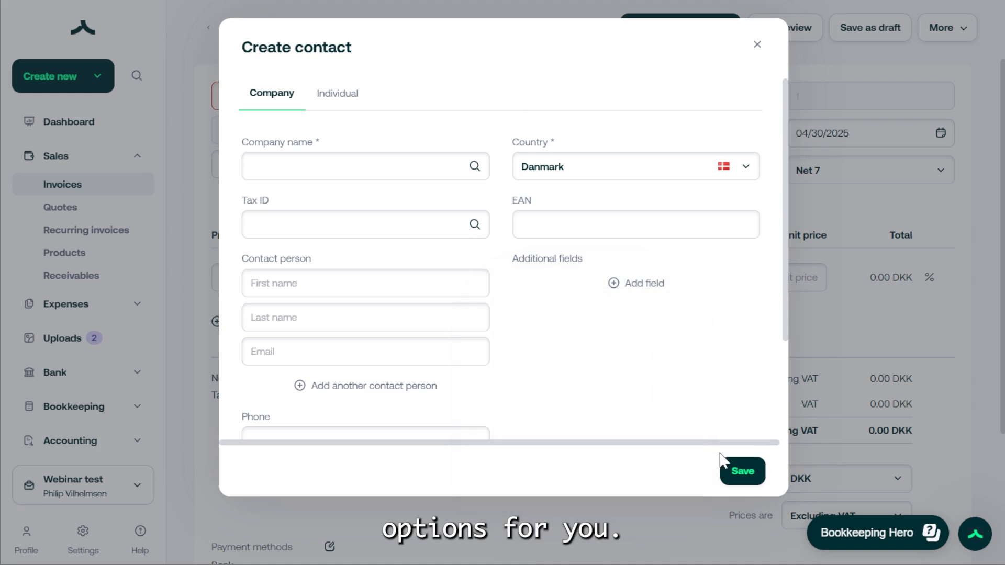
{"action": "left_click", "coordinate": [758, 48]}
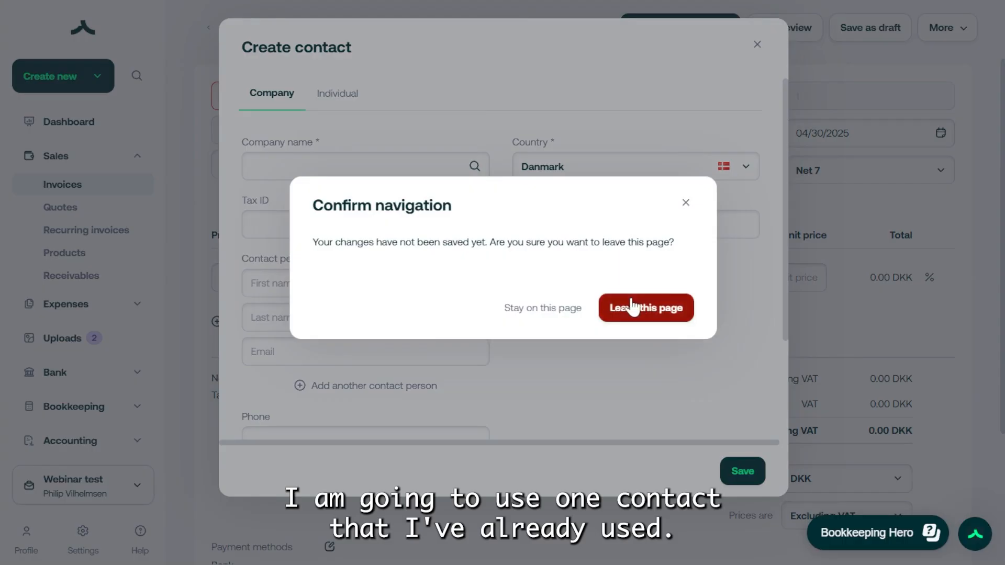
Discard the unsaved contact and pick the previously created person as the invoice customer.
{"action": "left_click", "coordinate": [633, 307]}
{"action": "left_click", "coordinate": [366, 101]}
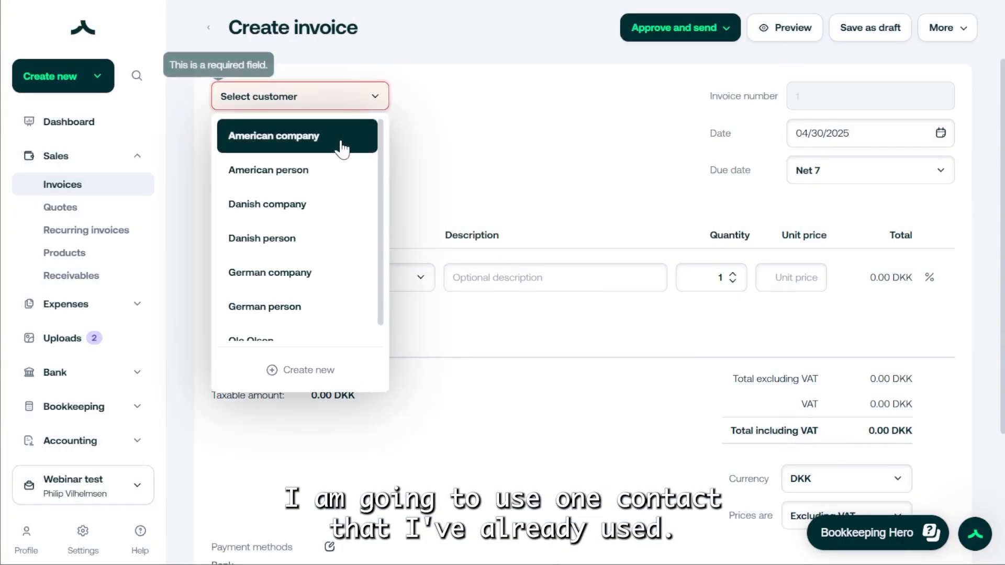
{"action": "scroll", "coordinate": [356, 201], "scroll_direction": "down", "scroll_amount": 1}
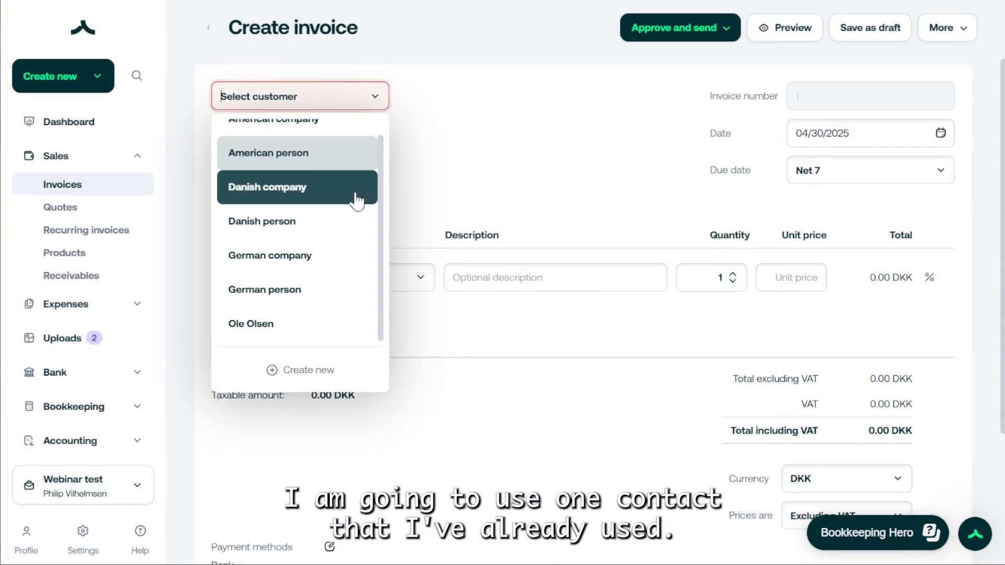
{"action": "left_click", "coordinate": [245, 329]}
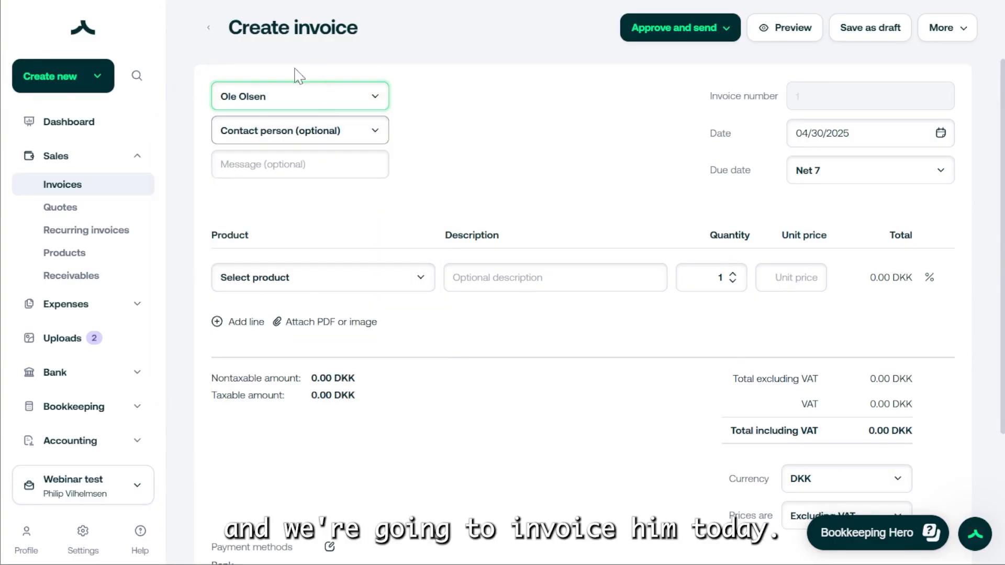
{"action": "left_click", "coordinate": [473, 110]}
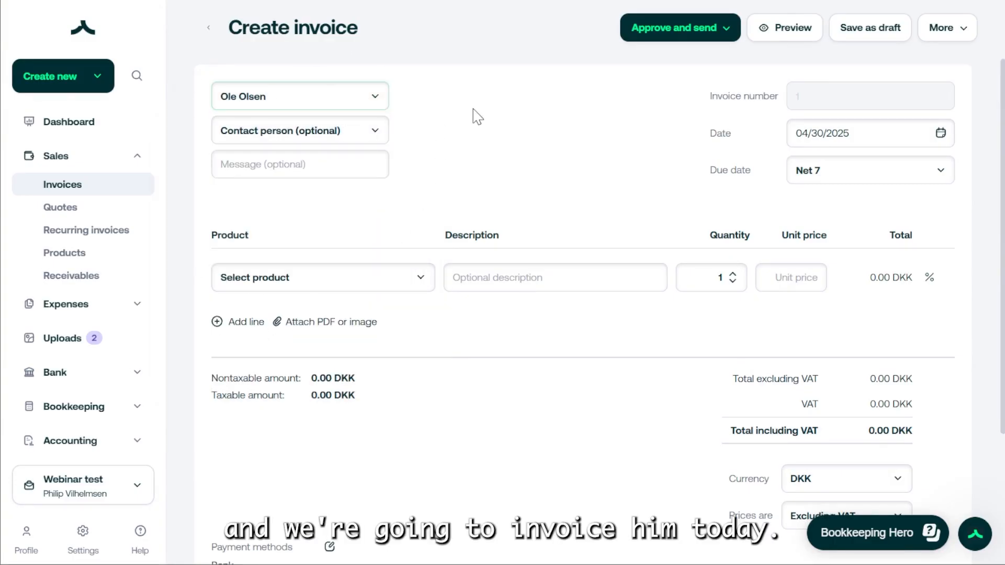
Add 'Message here' as the invoice message, then bring up the line's product list.
{"action": "left_click", "coordinate": [370, 165]}
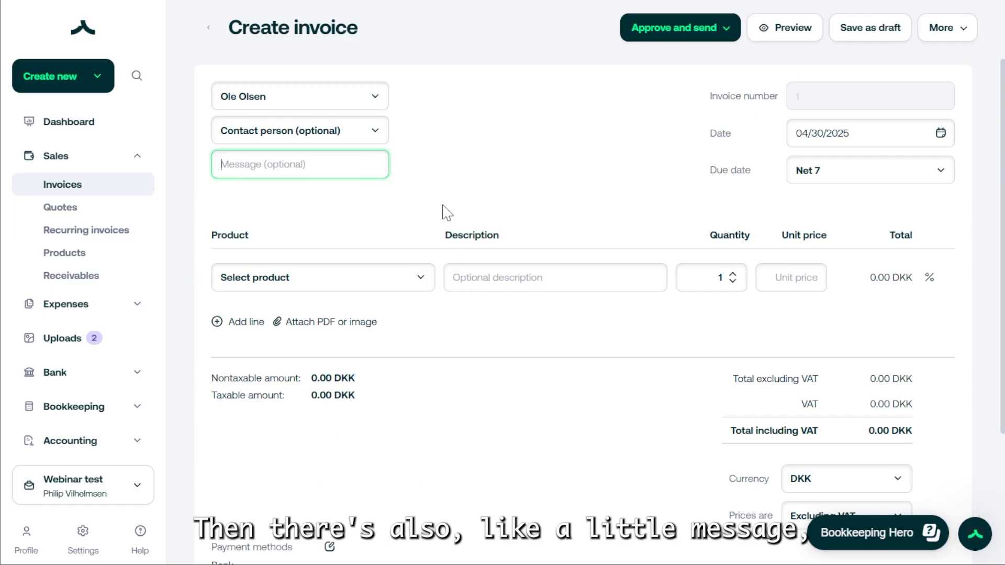
{"action": "type", "text": "Message"}
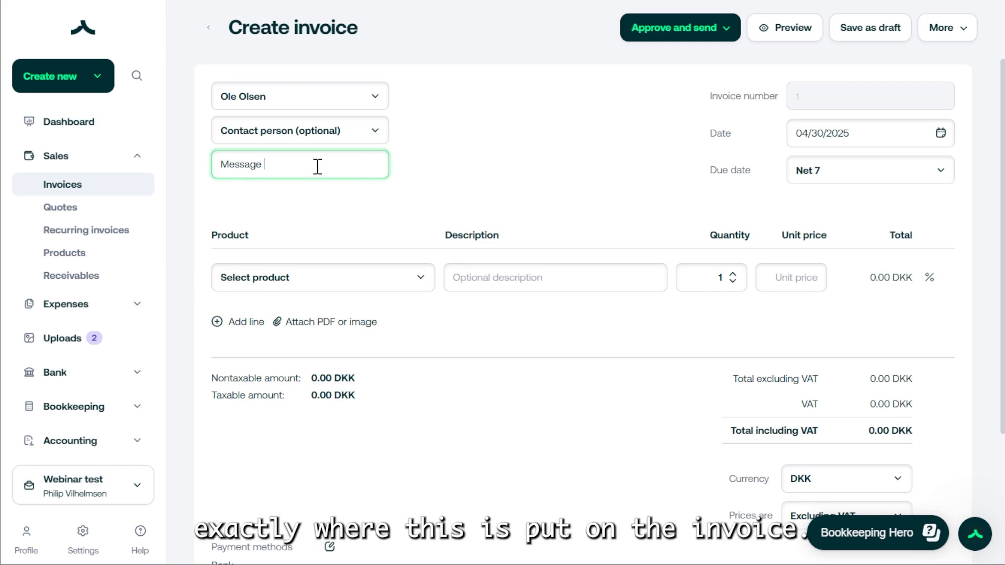
{"action": "type", "text": "ere"}
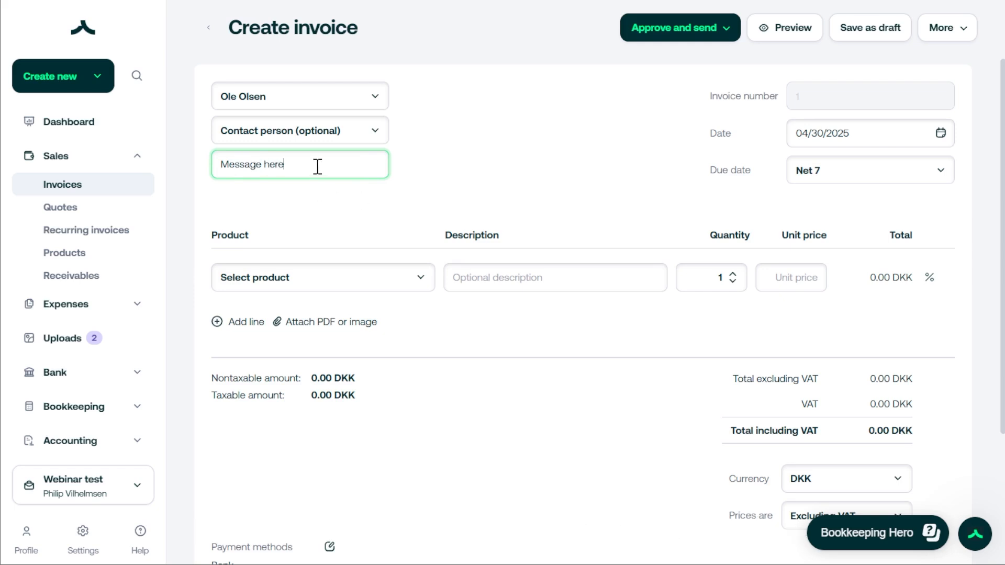
{"action": "left_click", "coordinate": [506, 184]}
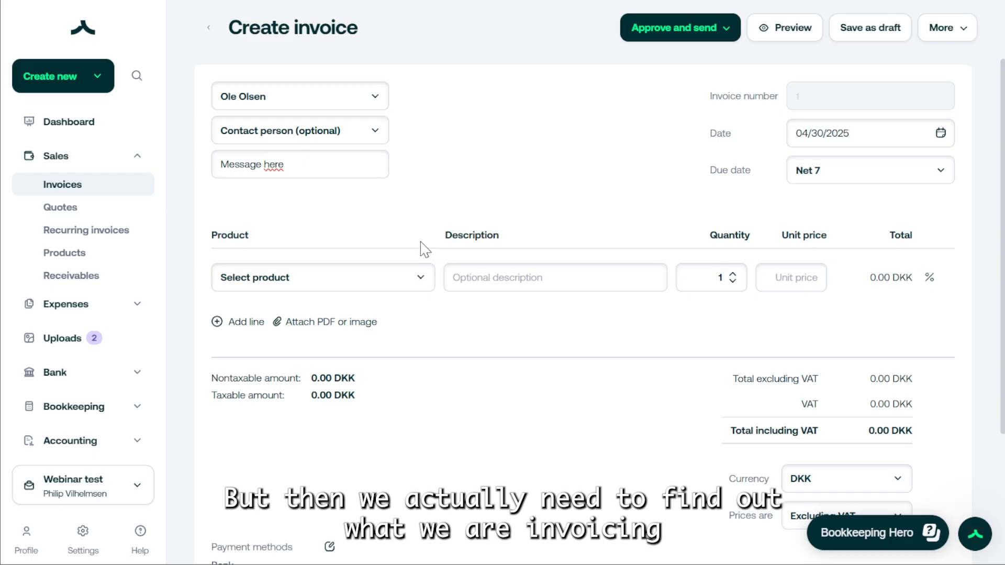
{"action": "left_click", "coordinate": [425, 287]}
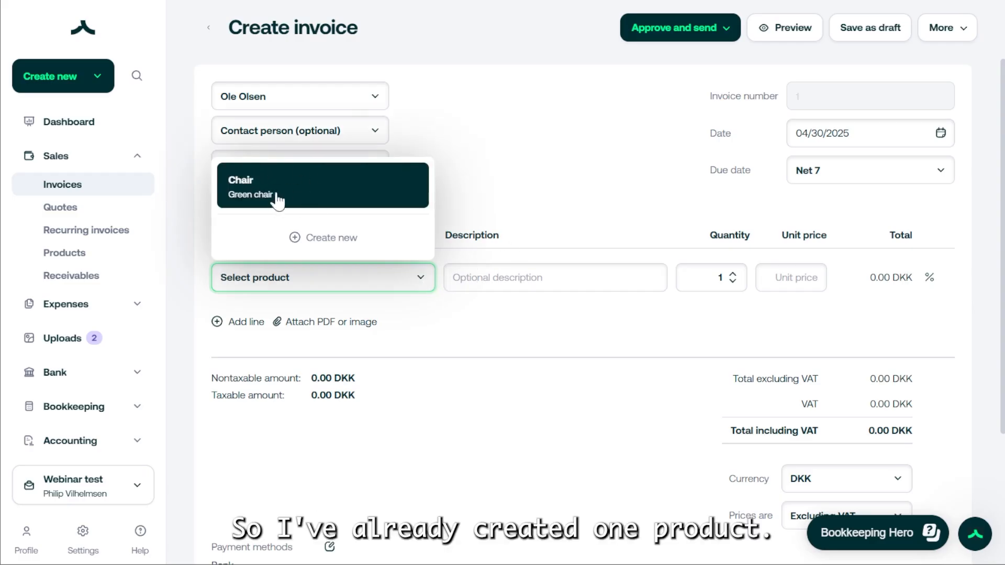
Begin a new product from the line's product list and focus its Name and Description fields.
{"action": "left_click", "coordinate": [331, 239]}
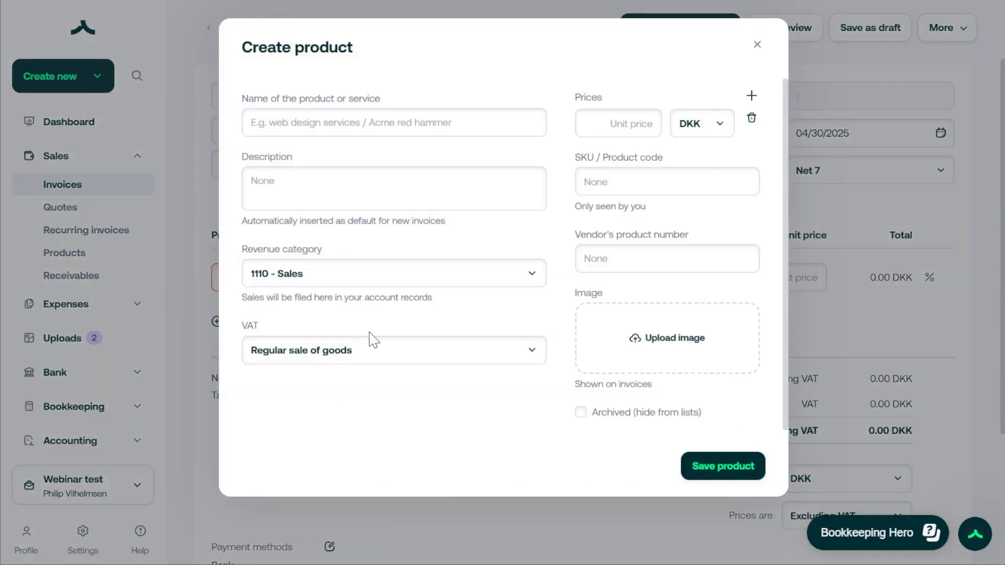
{"action": "left_click", "coordinate": [364, 126]}
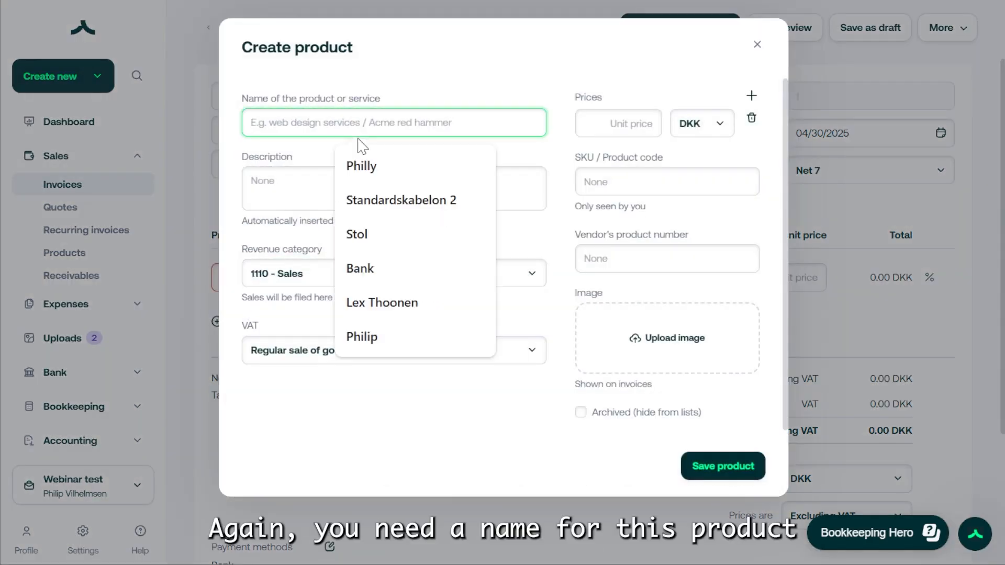
{"action": "left_click_drag", "start_coordinate": [300, 99], "coordinate": [393, 110]}
{"action": "left_click", "coordinate": [366, 114]}
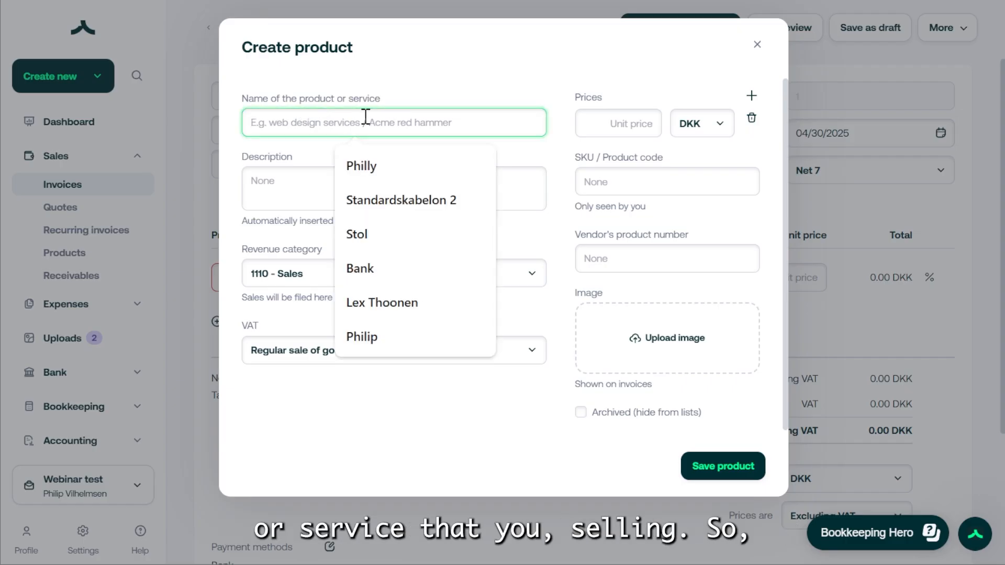
{"action": "left_click", "coordinate": [441, 86]}
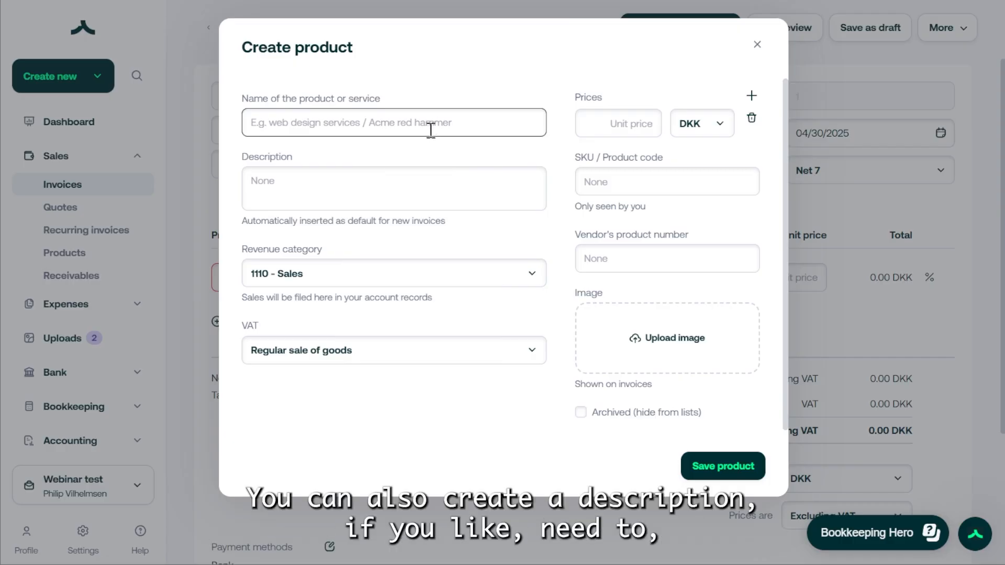
{"action": "left_click", "coordinate": [371, 195]}
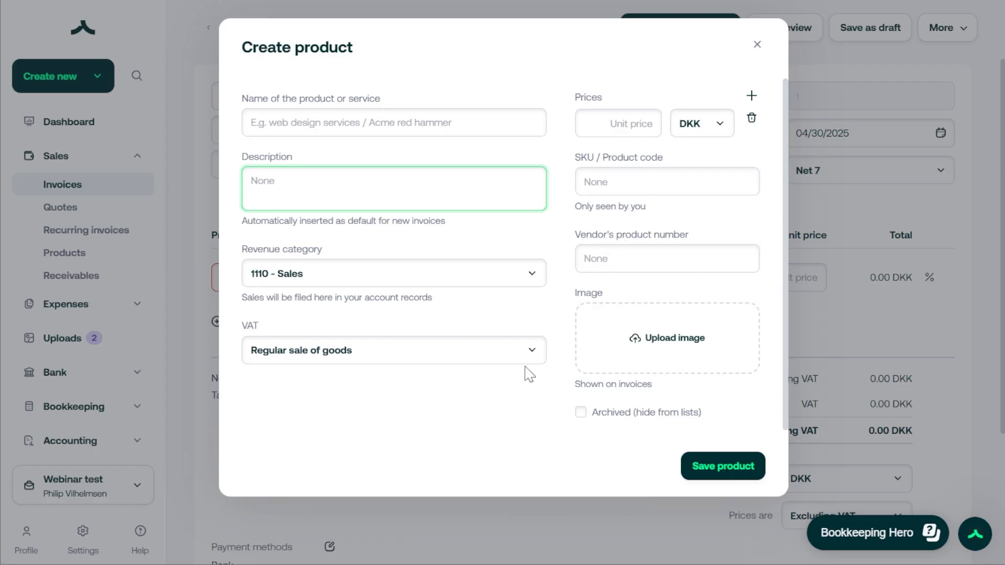
{"action": "left_click", "coordinate": [323, 283]}
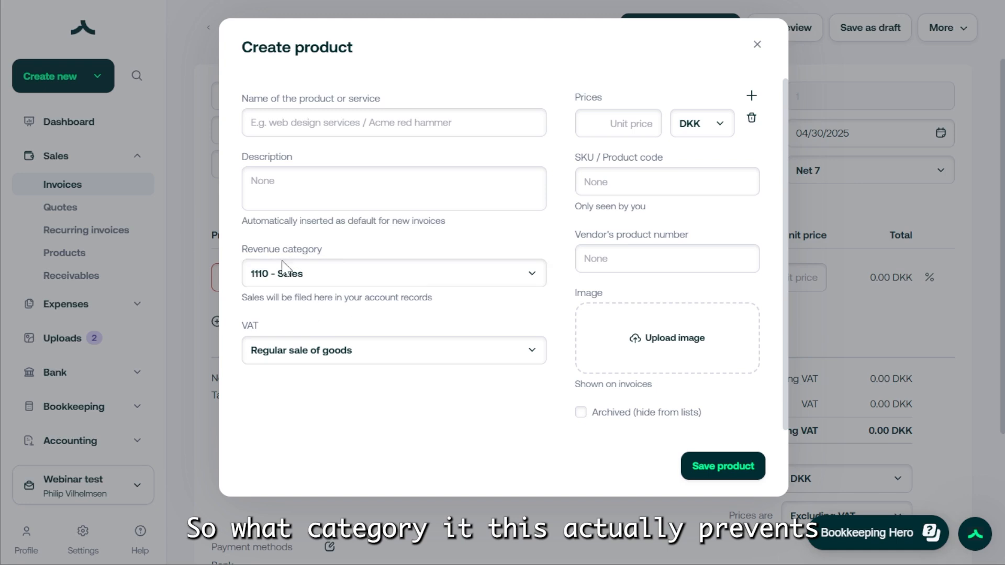
{"action": "left_click", "coordinate": [529, 274]}
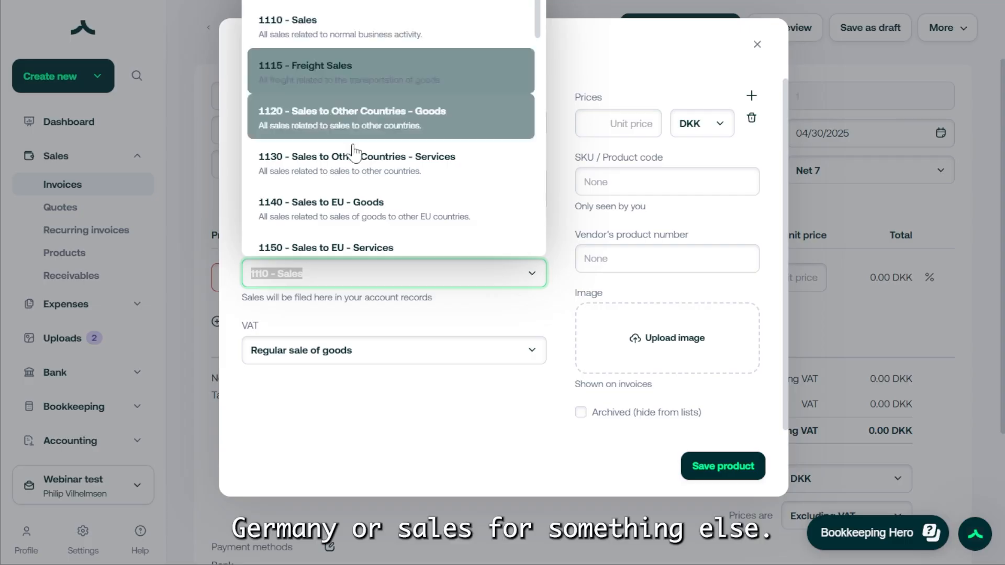
{"action": "left_click", "coordinate": [331, 309]}
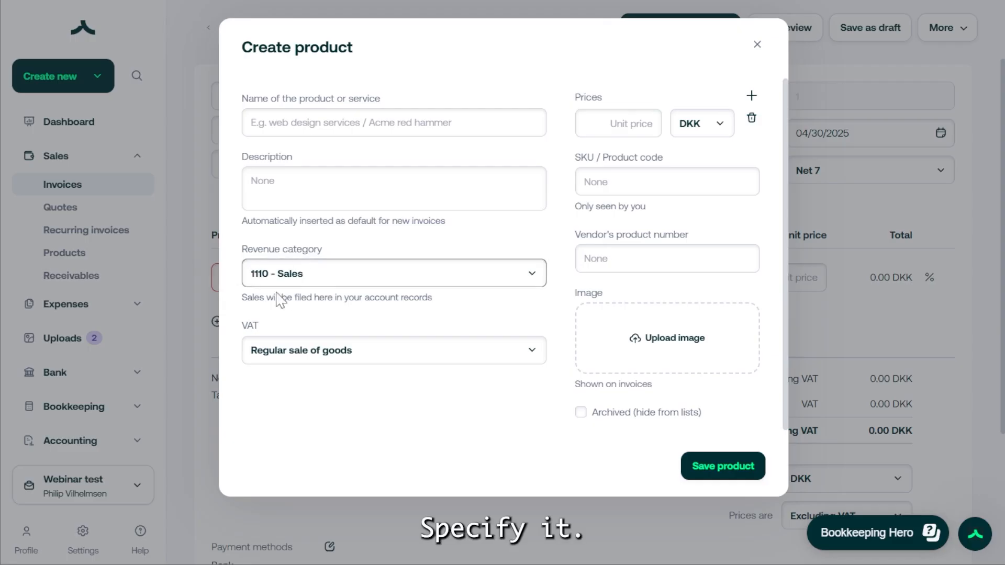
{"action": "left_click", "coordinate": [325, 271]}
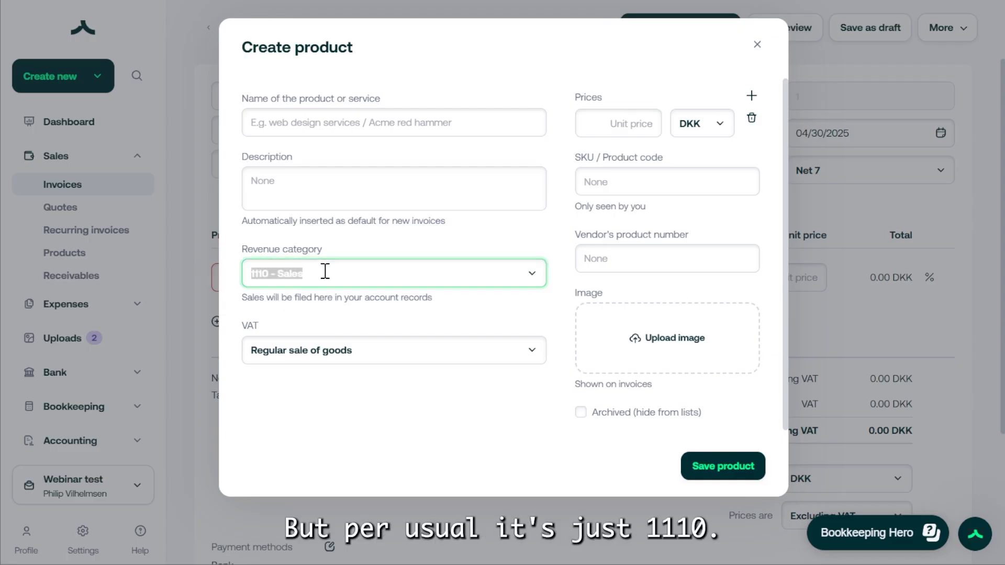
{"action": "left_click", "coordinate": [288, 298]}
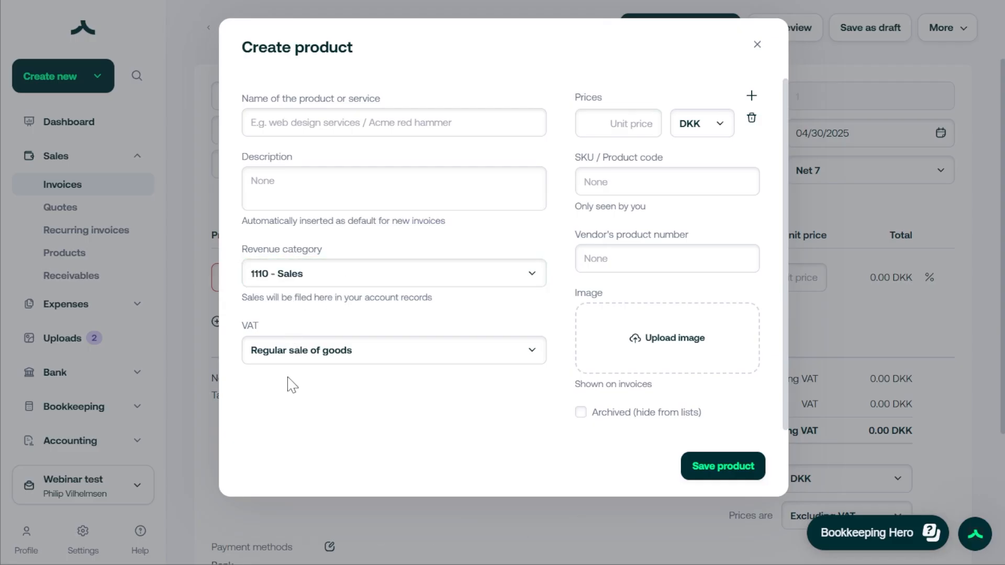
{"action": "left_click", "coordinate": [395, 359]}
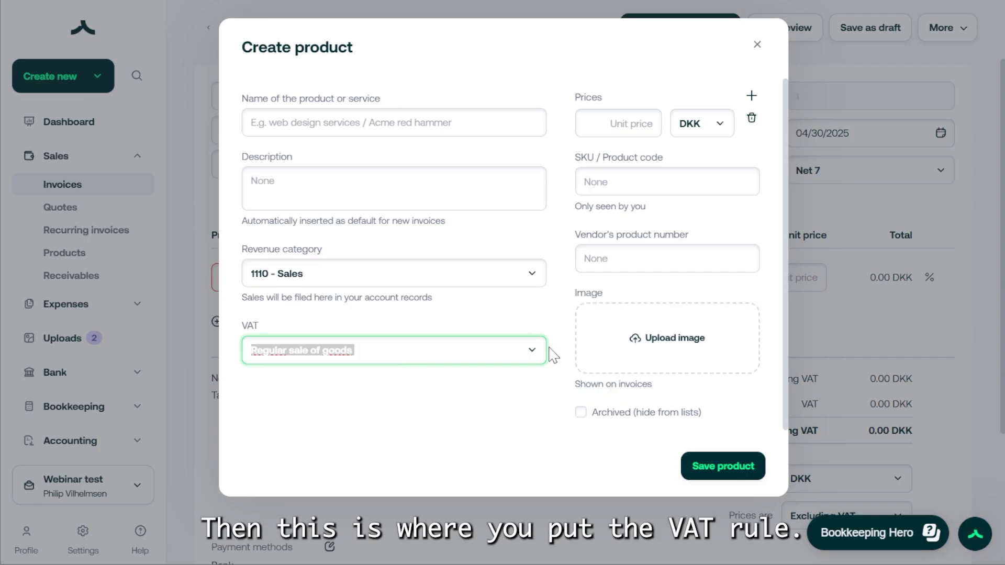
Keep Regular sale of goods as VAT, then discard the unsaved product and reopen the product list.
{"action": "left_click", "coordinate": [530, 353]}
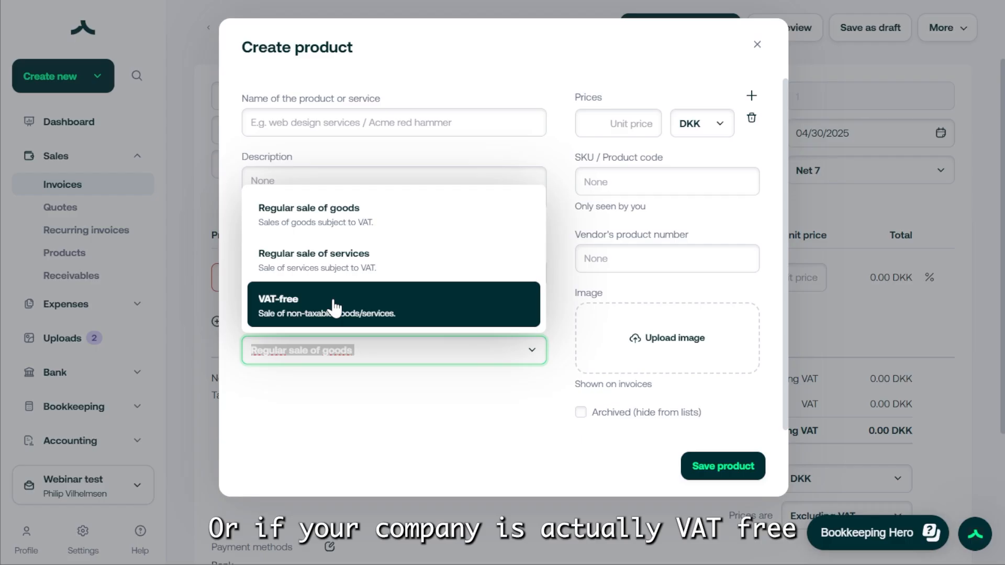
{"action": "left_click", "coordinate": [376, 224]}
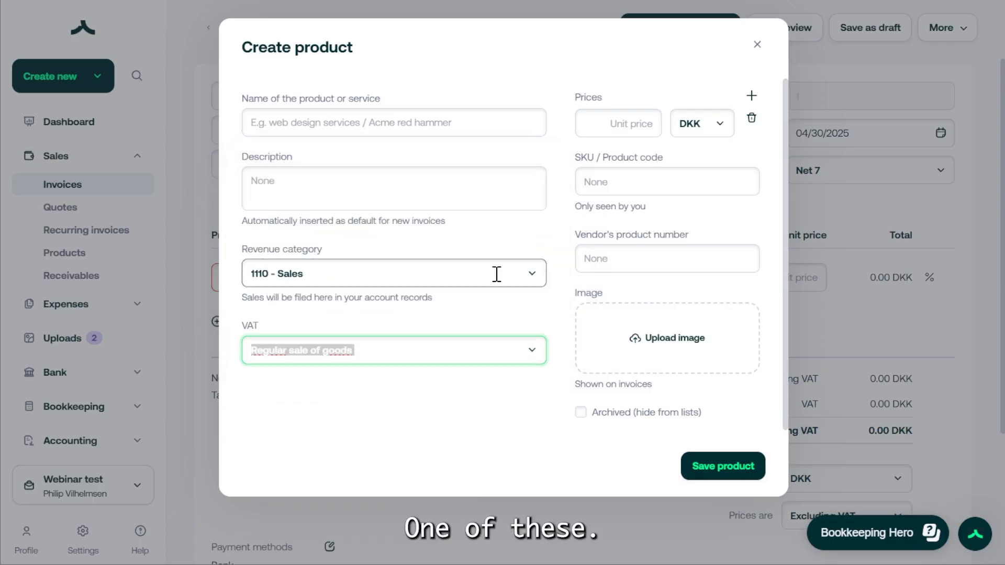
{"action": "left_click", "coordinate": [757, 46]}
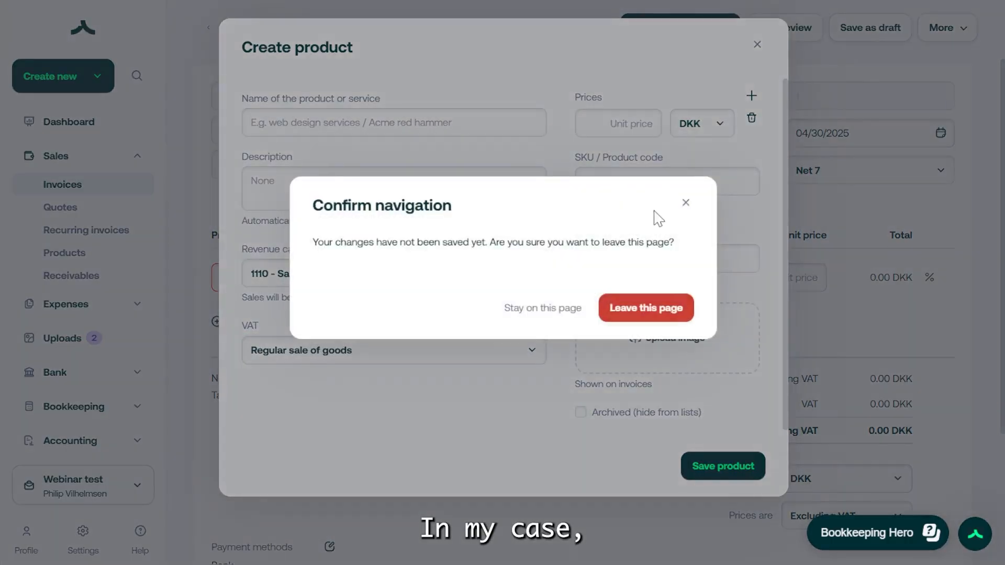
{"action": "left_click", "coordinate": [666, 307]}
{"action": "left_click", "coordinate": [421, 283]}
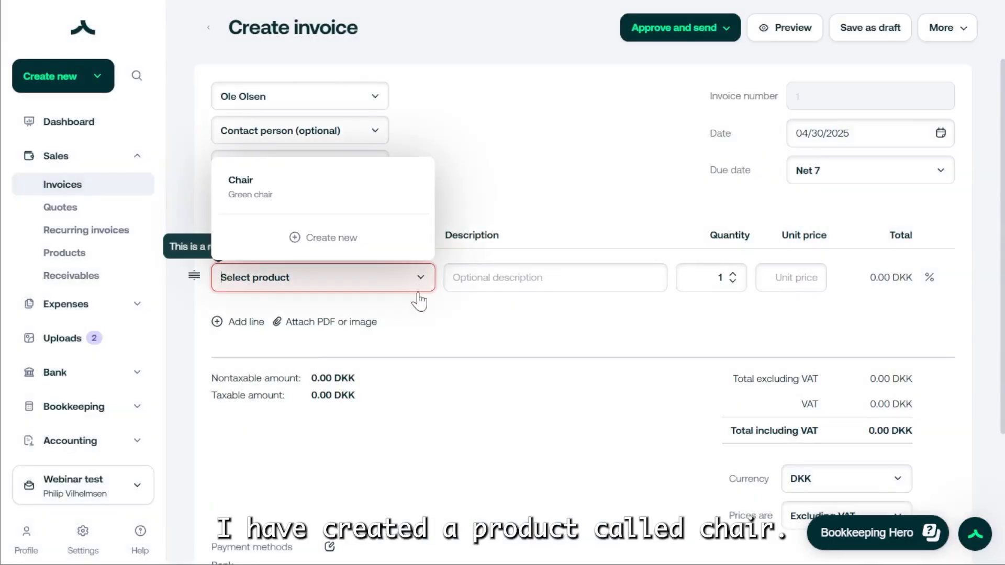
Add the Chair product (Green chair) at 500.00 DKK, giving a 625.00 DKK total with 25% VAT.
{"action": "left_click", "coordinate": [289, 192]}
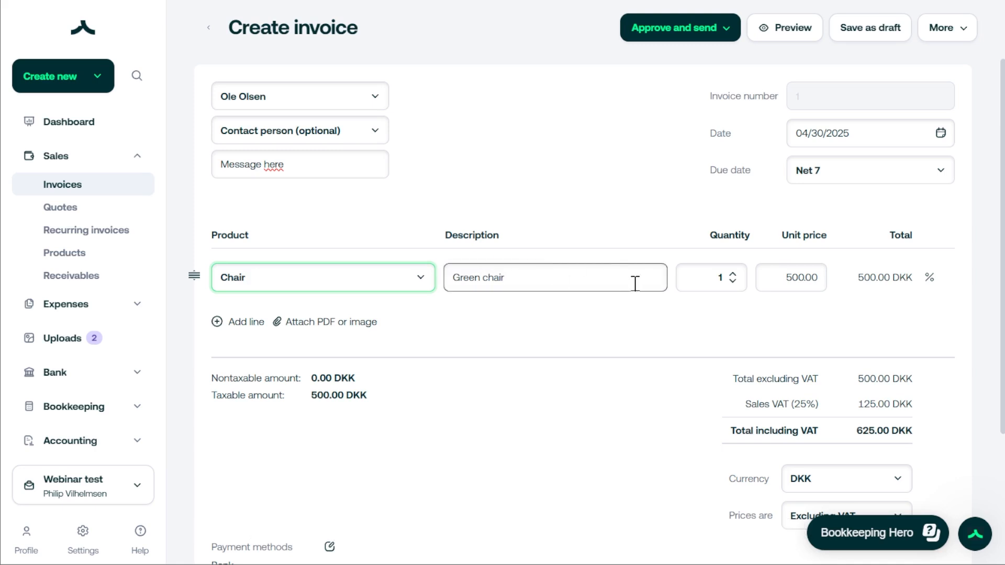
{"action": "left_click", "coordinate": [796, 281]}
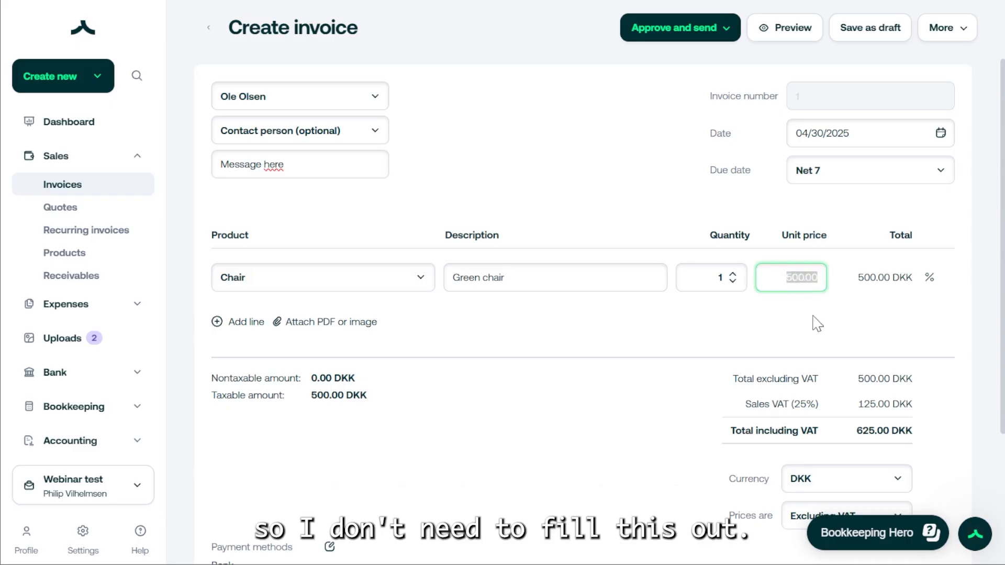
{"action": "left_click", "coordinate": [811, 289]}
{"action": "left_click", "coordinate": [803, 352]}
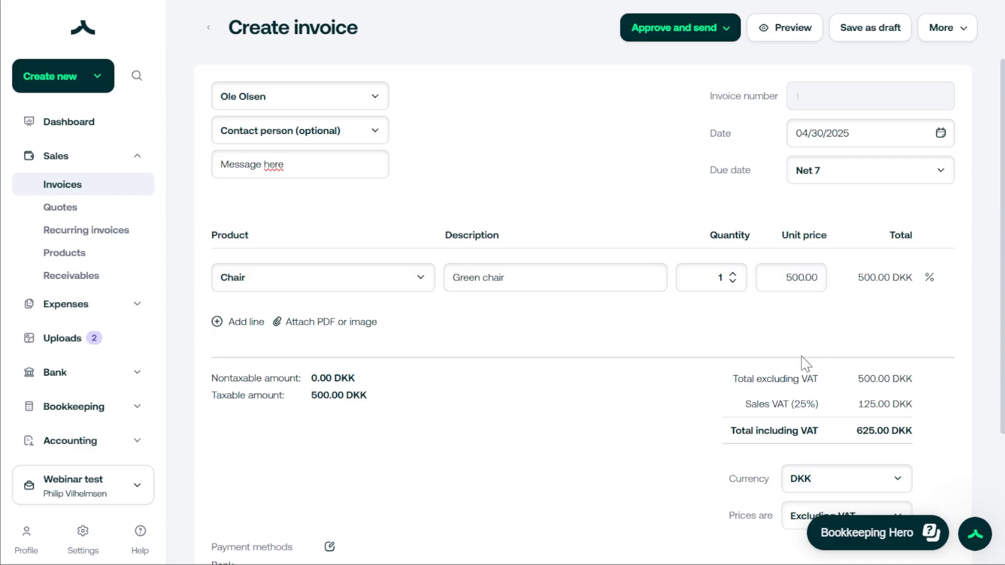
{"action": "scroll", "coordinate": [779, 281], "scroll_direction": "down", "scroll_amount": 2}
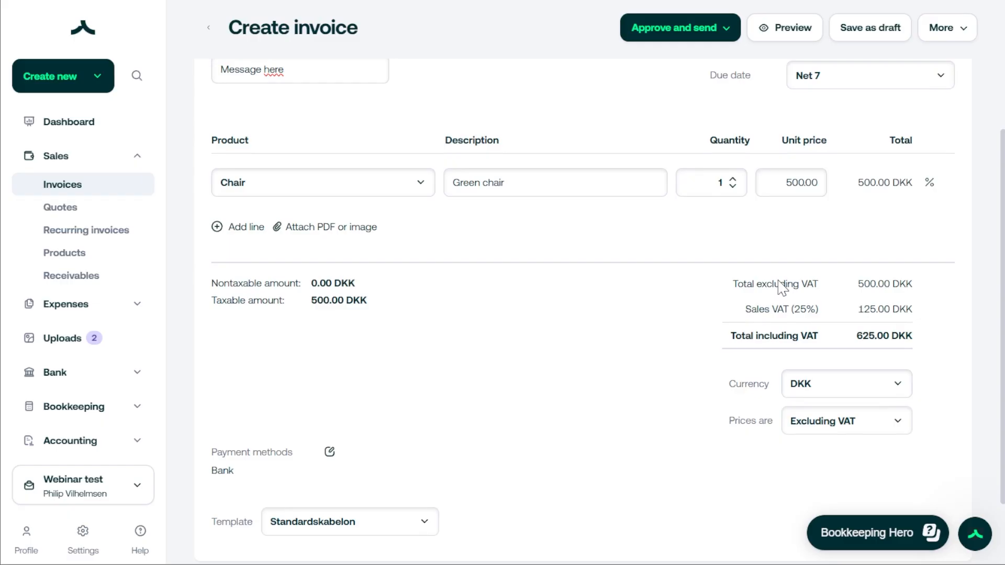
{"action": "scroll", "coordinate": [780, 283], "scroll_direction": "up", "scroll_amount": 2}
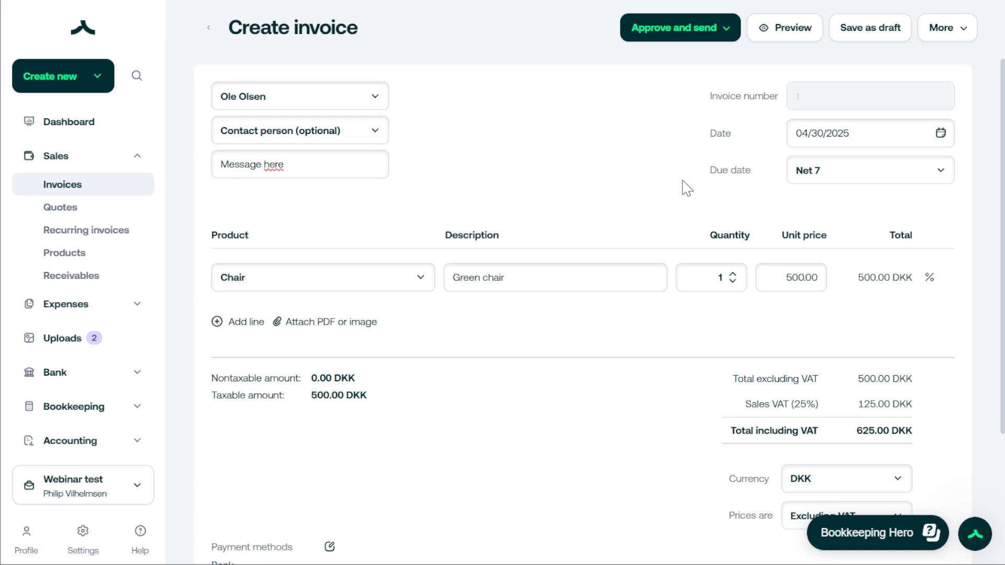
Change the invoice's payment term from Net 7 to Net 14 days.
{"action": "left_click", "coordinate": [858, 178]}
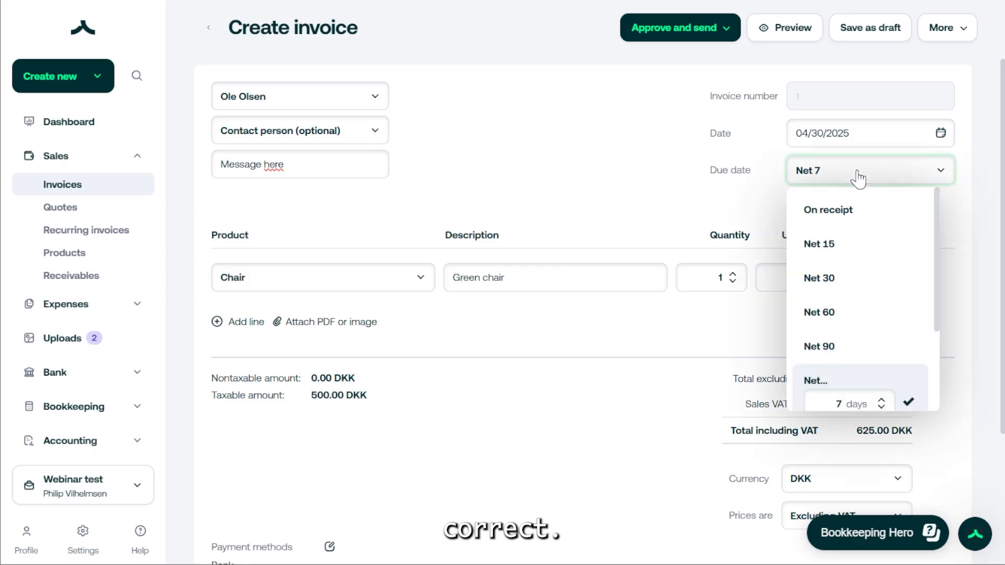
{"action": "scroll", "coordinate": [885, 266], "scroll_direction": "down", "scroll_amount": 3}
{"action": "scroll", "coordinate": [883, 266], "scroll_direction": "down", "scroll_amount": 1}
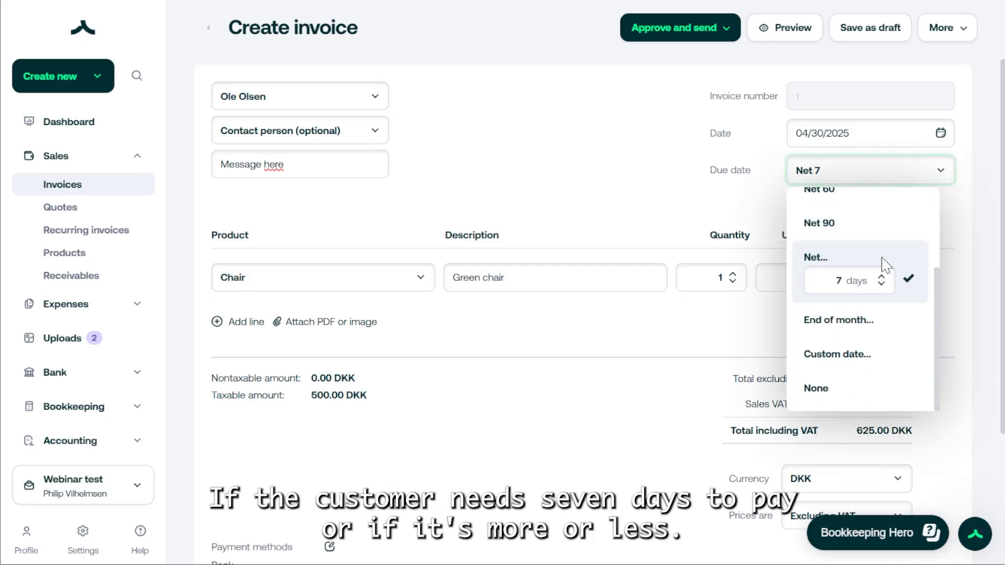
{"action": "left_click", "coordinate": [843, 283]}
{"action": "left_click", "coordinate": [883, 279]}
{"action": "left_click", "coordinate": [883, 279]}
{"action": "left_click", "coordinate": [882, 277]}
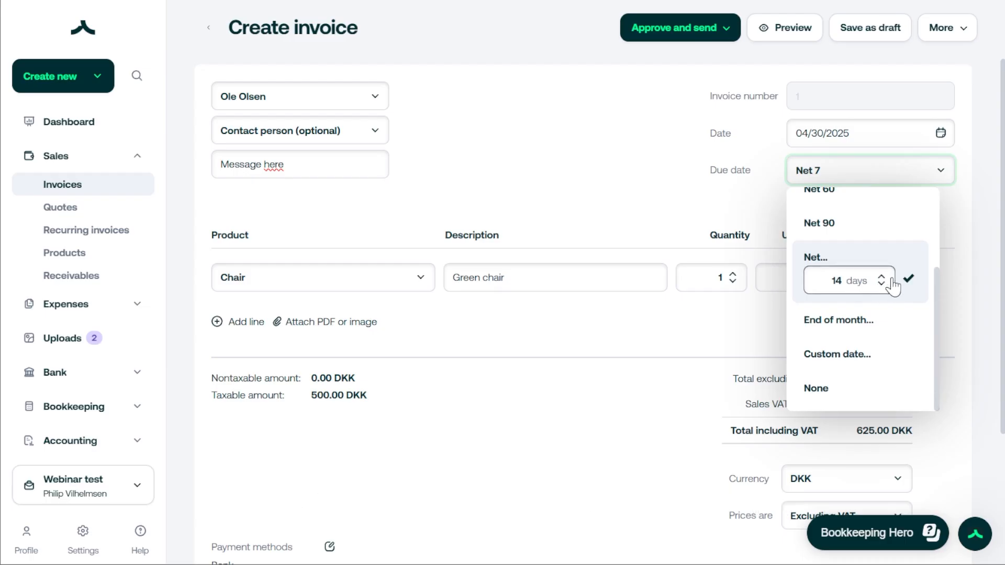
{"action": "left_click", "coordinate": [908, 279]}
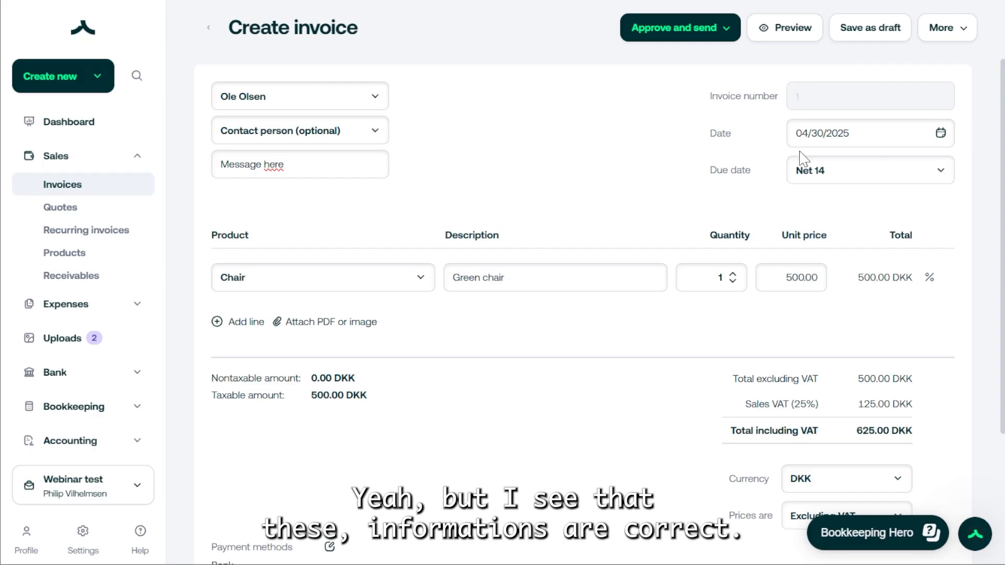
Set prices to Including VAT, so the 500.00 total splits into 400.00 plus 100.00 VAT.
{"action": "scroll", "coordinate": [821, 112], "scroll_direction": "down", "scroll_amount": 2}
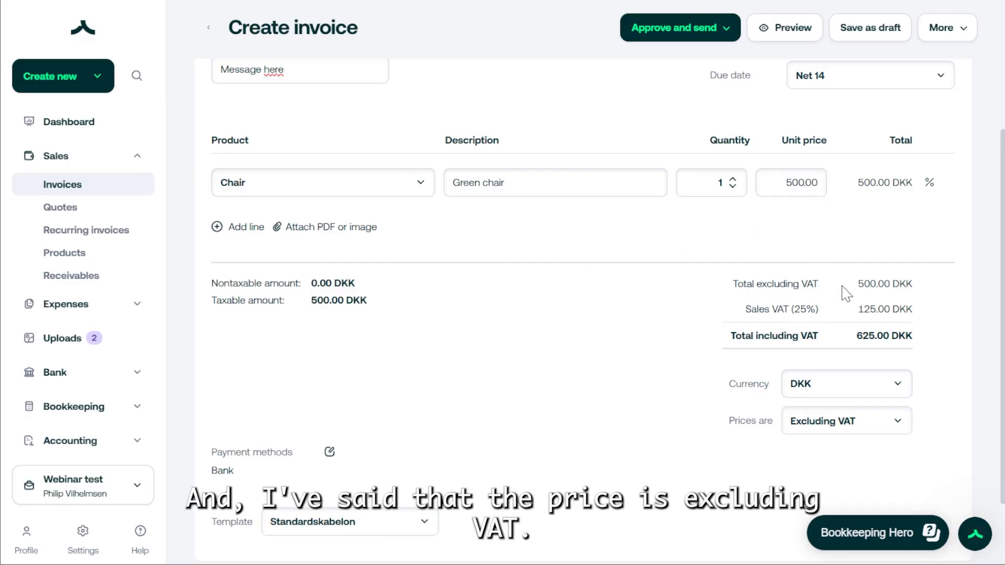
{"action": "left_click", "coordinate": [815, 427]}
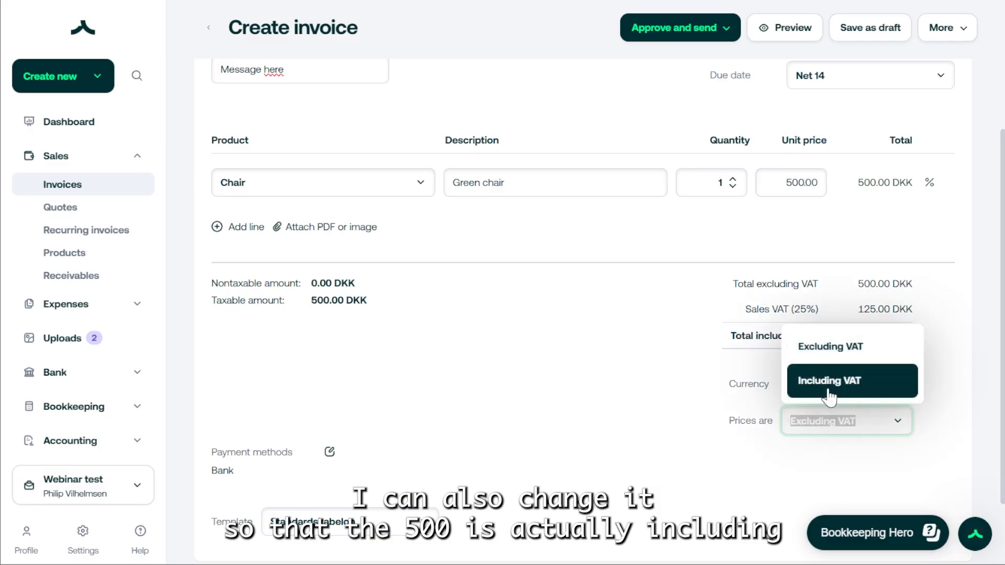
{"action": "left_click", "coordinate": [806, 382]}
{"action": "left_click_drag", "start_coordinate": [859, 309], "coordinate": [884, 316]}
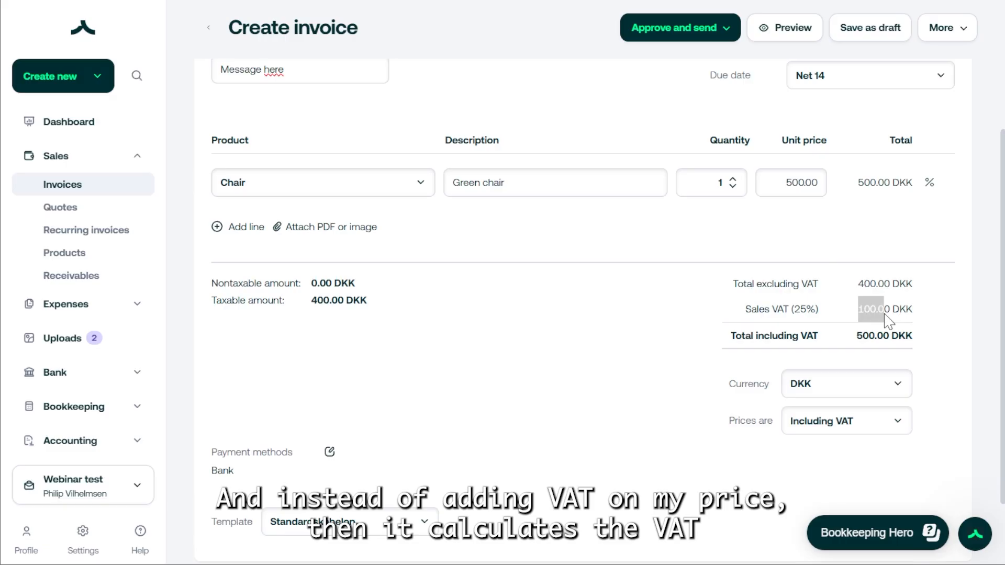
{"action": "left_click", "coordinate": [778, 262]}
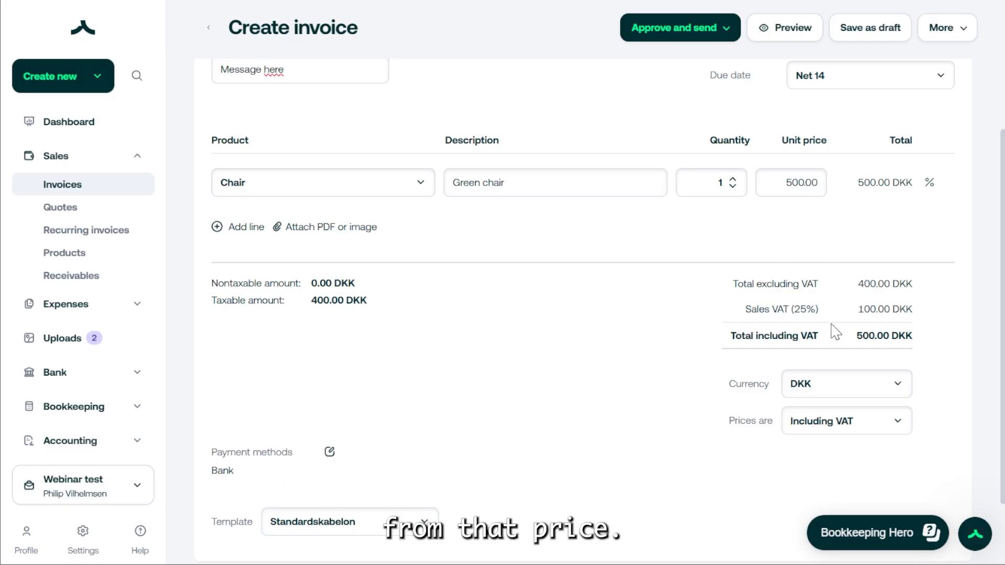
{"action": "scroll", "coordinate": [838, 317], "scroll_direction": "up", "scroll_amount": 2}
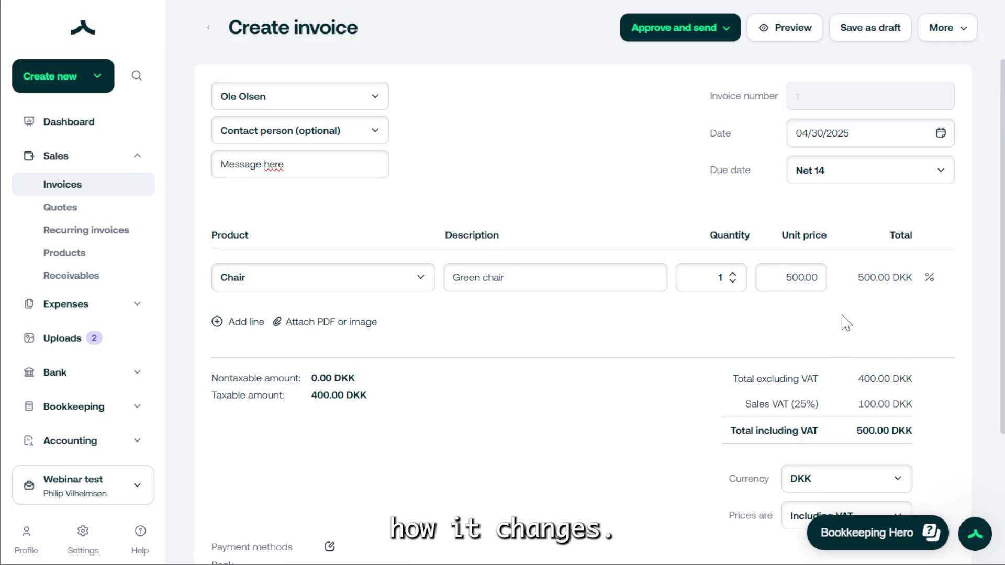
{"action": "left_click", "coordinate": [377, 101]}
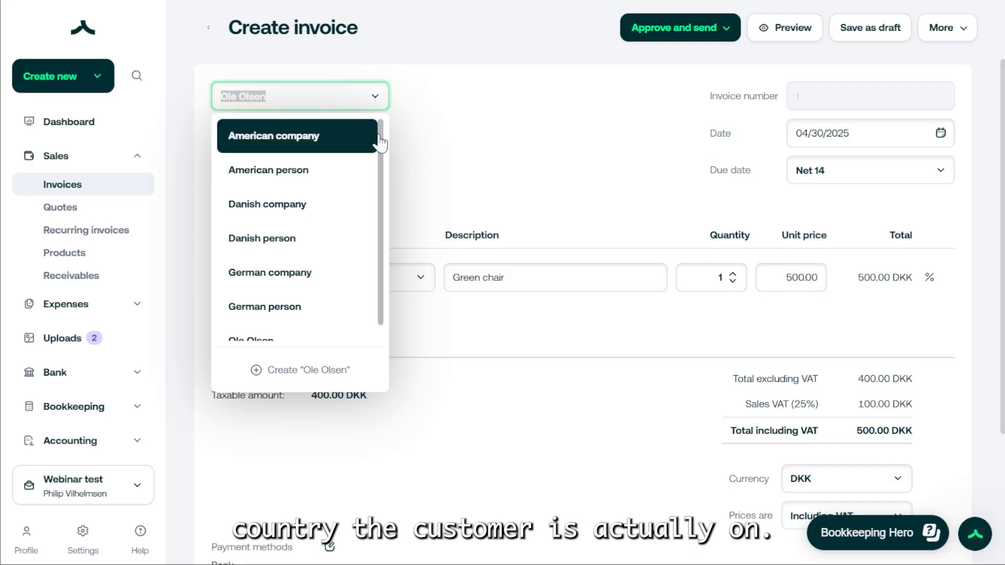
Try American company and American person as customer, checking that VAT drops to 0.00.
{"action": "left_click", "coordinate": [305, 149]}
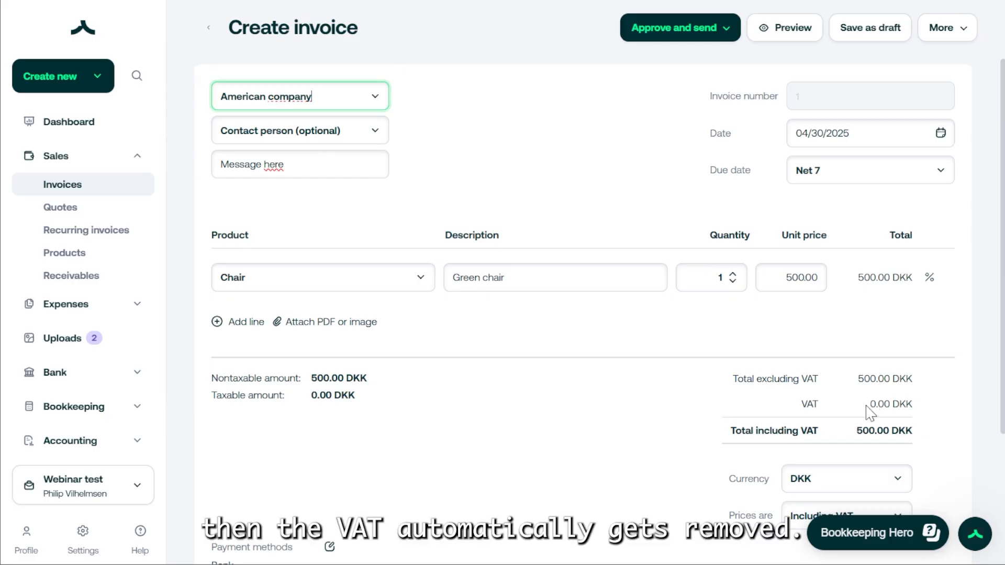
{"action": "left_click_drag", "start_coordinate": [867, 406], "coordinate": [895, 407]}
{"action": "left_click", "coordinate": [895, 407]}
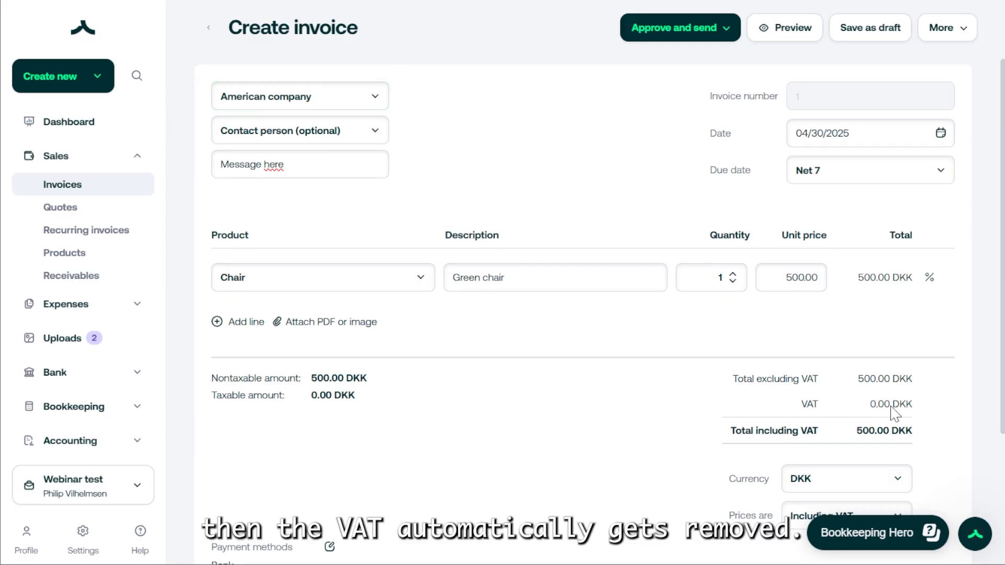
{"action": "left_click", "coordinate": [382, 107]}
{"action": "left_click", "coordinate": [326, 173]}
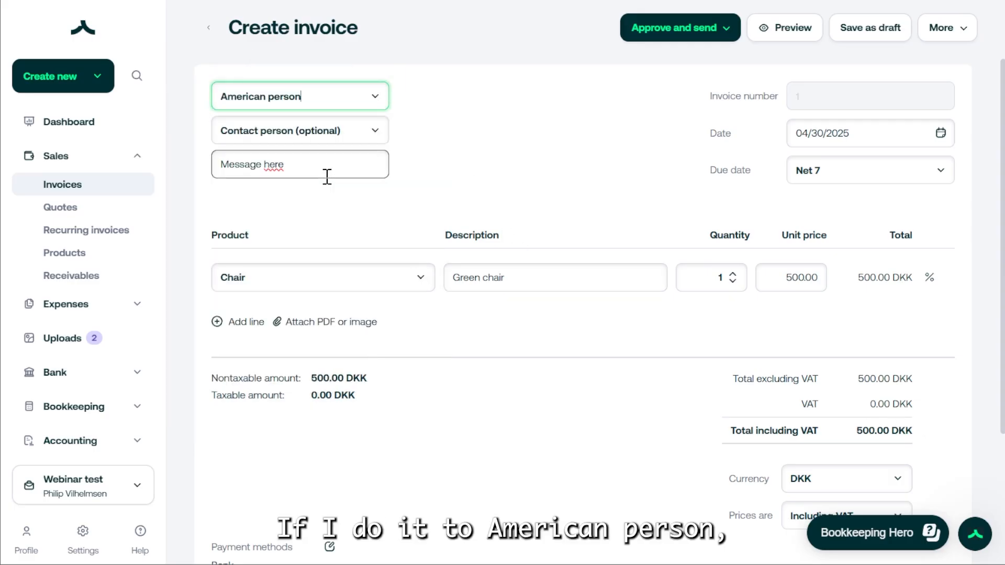
{"action": "left_click_drag", "start_coordinate": [803, 411], "coordinate": [906, 413]}
{"action": "left_click", "coordinate": [904, 414]}
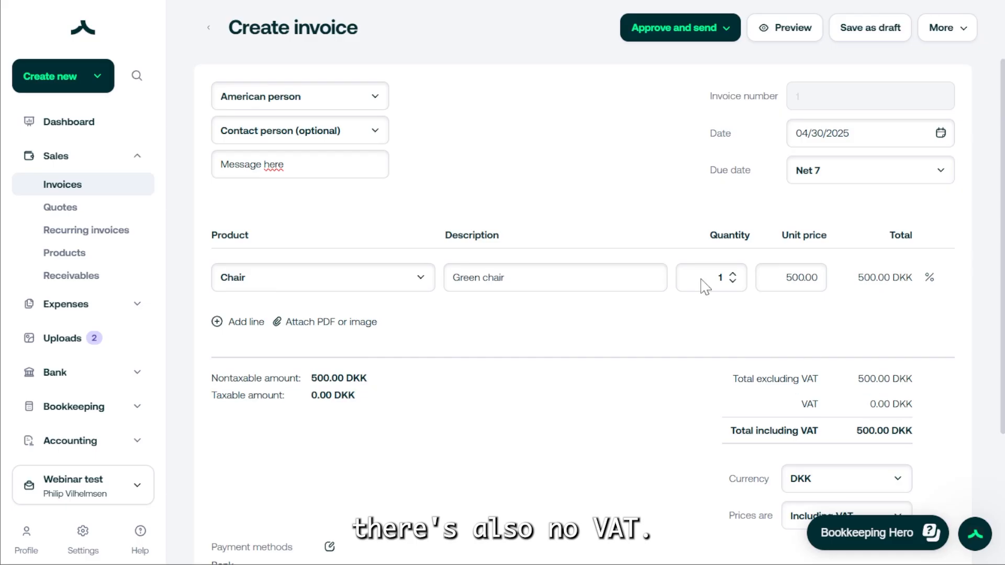
Try Danish company and Danish person as customer, checking the 25% sales VAT line.
{"action": "left_click", "coordinate": [377, 98]}
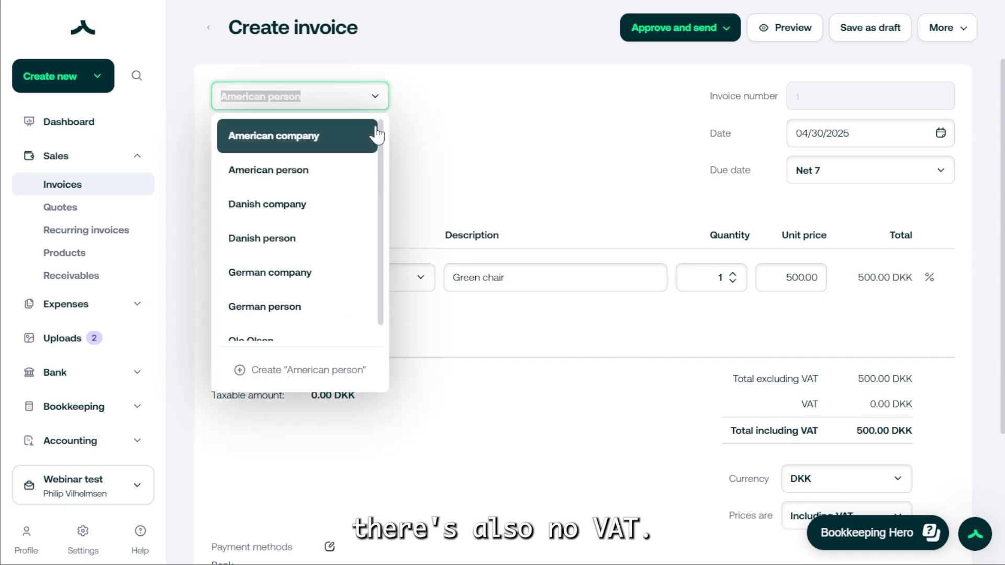
{"action": "left_click", "coordinate": [326, 209]}
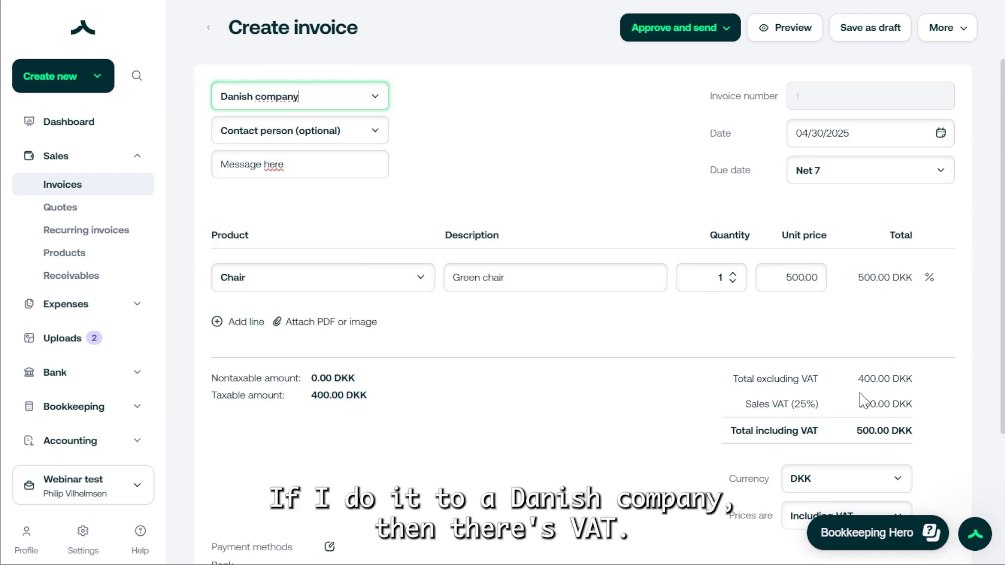
{"action": "left_click", "coordinate": [375, 98]}
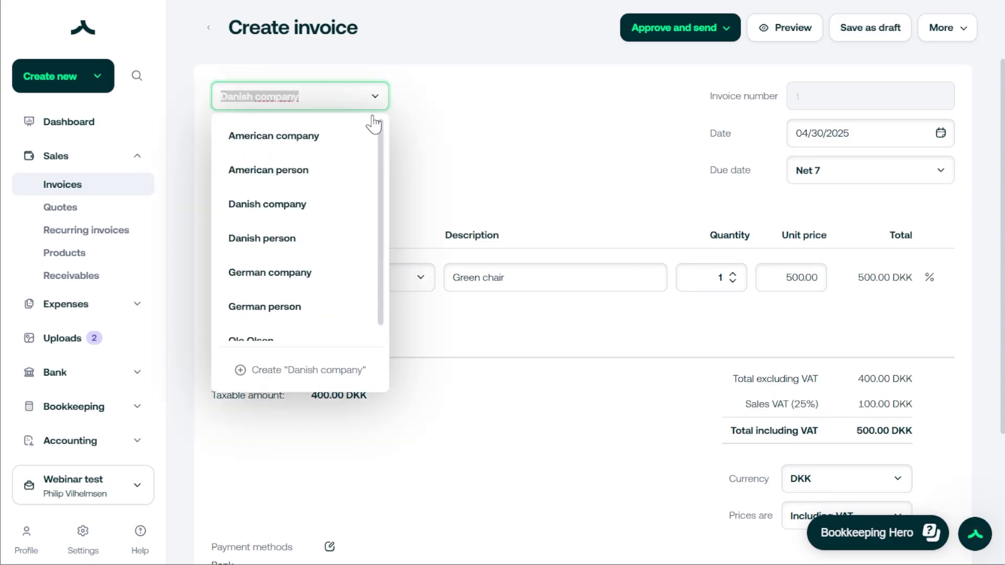
{"action": "left_click", "coordinate": [316, 244]}
{"action": "left_click_drag", "start_coordinate": [752, 404], "coordinate": [879, 406]}
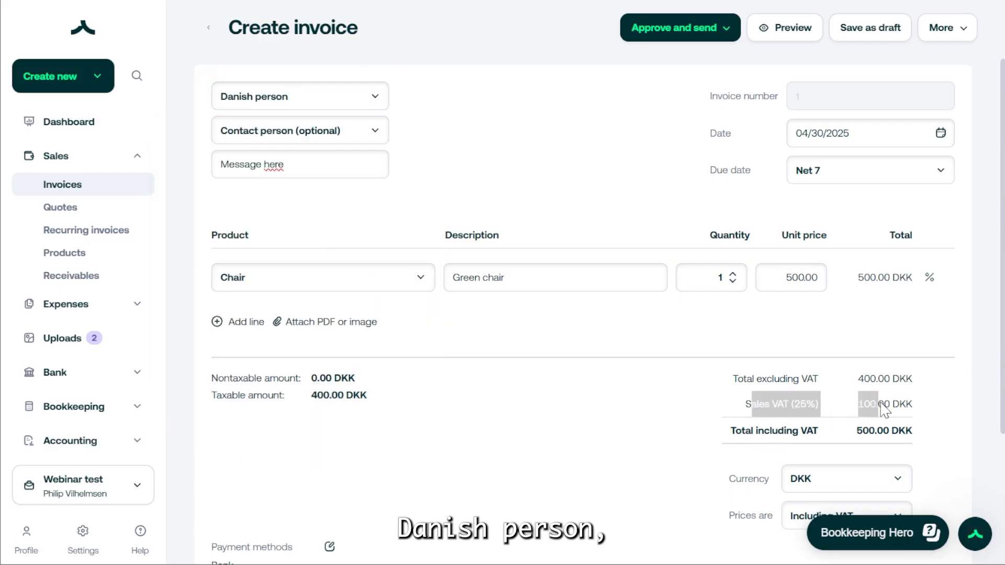
{"action": "left_click", "coordinate": [879, 406]}
Try German company and German person, then reselect the original customer with 25% VAT.
{"action": "left_click", "coordinate": [381, 97]}
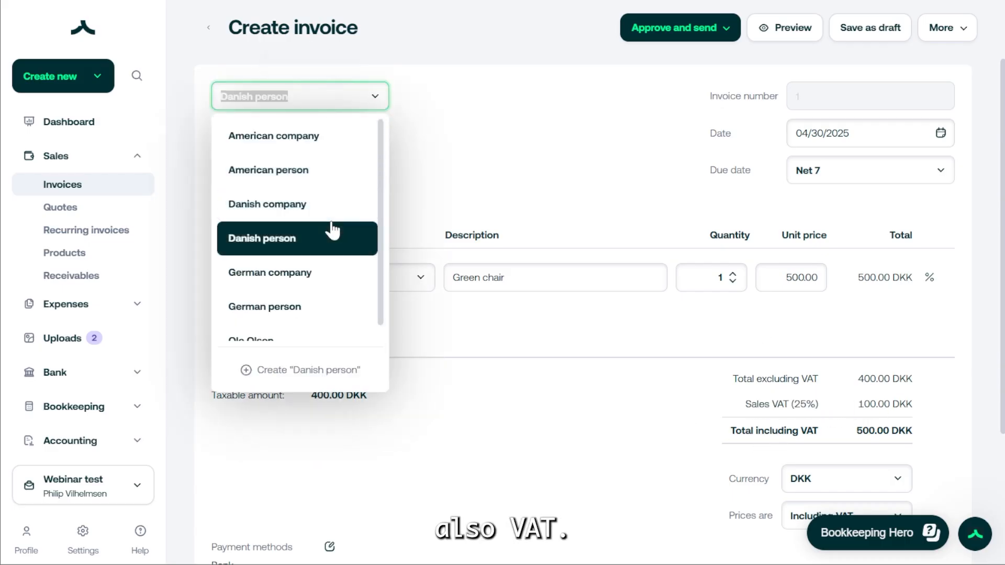
{"action": "scroll", "coordinate": [330, 229], "scroll_direction": "down", "scroll_amount": 1}
{"action": "left_click", "coordinate": [282, 262]}
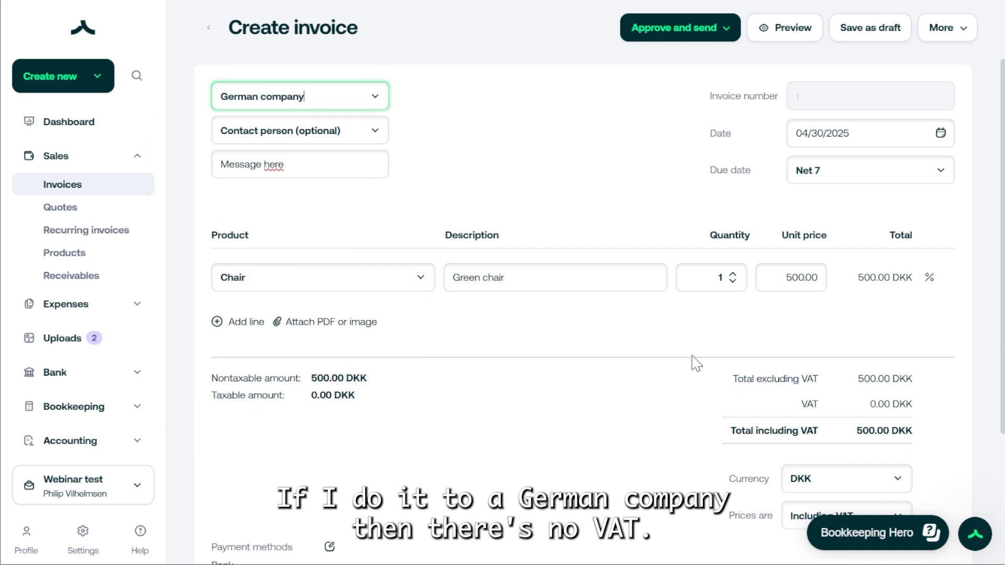
{"action": "left_click", "coordinate": [363, 97]}
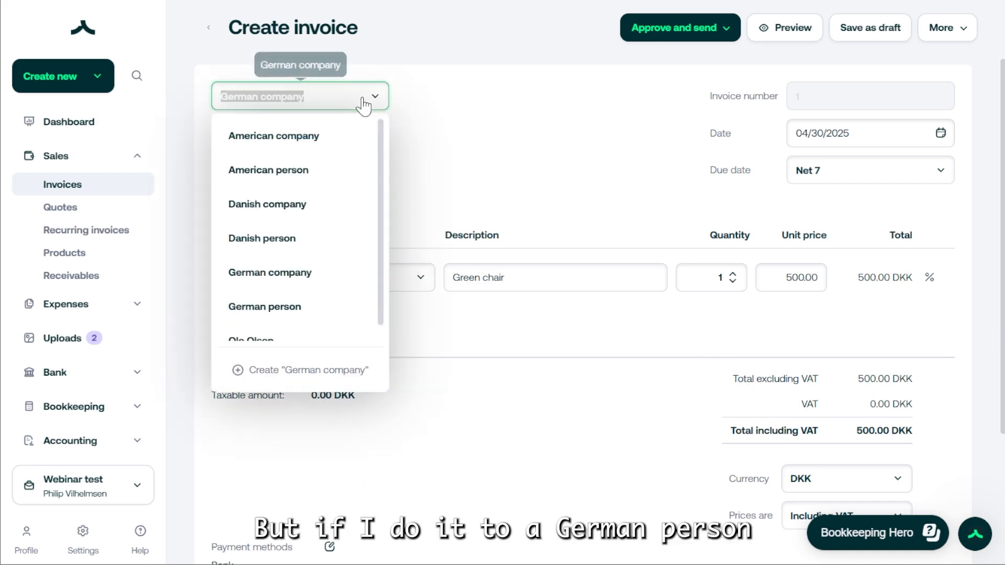
{"action": "left_click", "coordinate": [279, 309]}
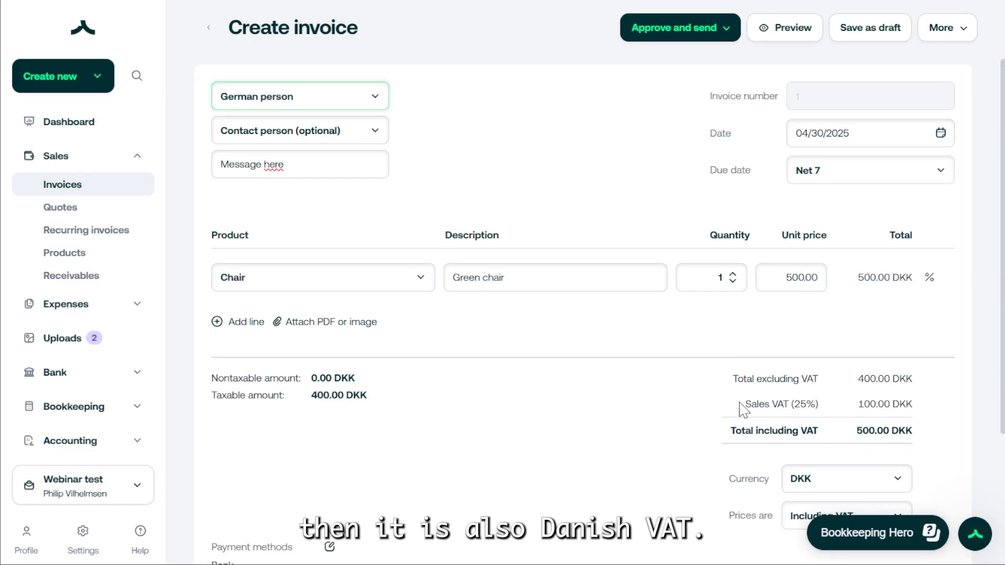
{"action": "left_click_drag", "start_coordinate": [743, 409], "coordinate": [879, 412]}
{"action": "left_click", "coordinate": [891, 415]}
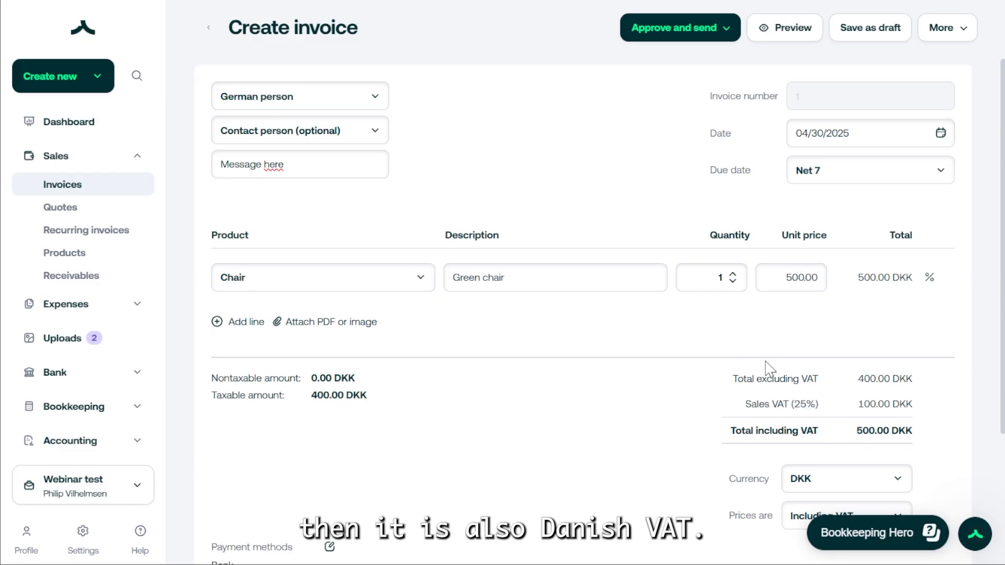
{"action": "left_click", "coordinate": [380, 103]}
{"action": "scroll", "coordinate": [332, 229], "scroll_direction": "down", "scroll_amount": 1}
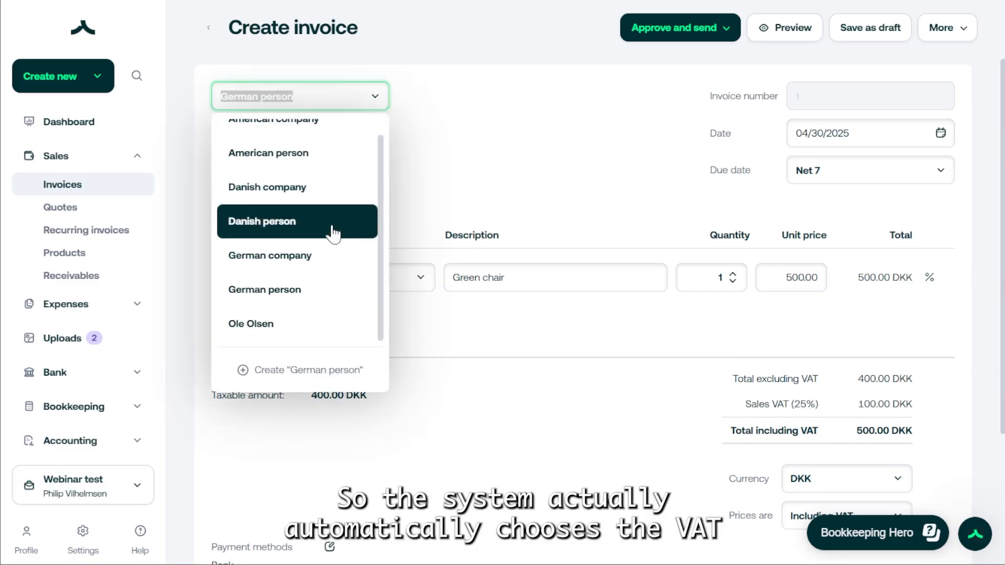
{"action": "left_click", "coordinate": [295, 328]}
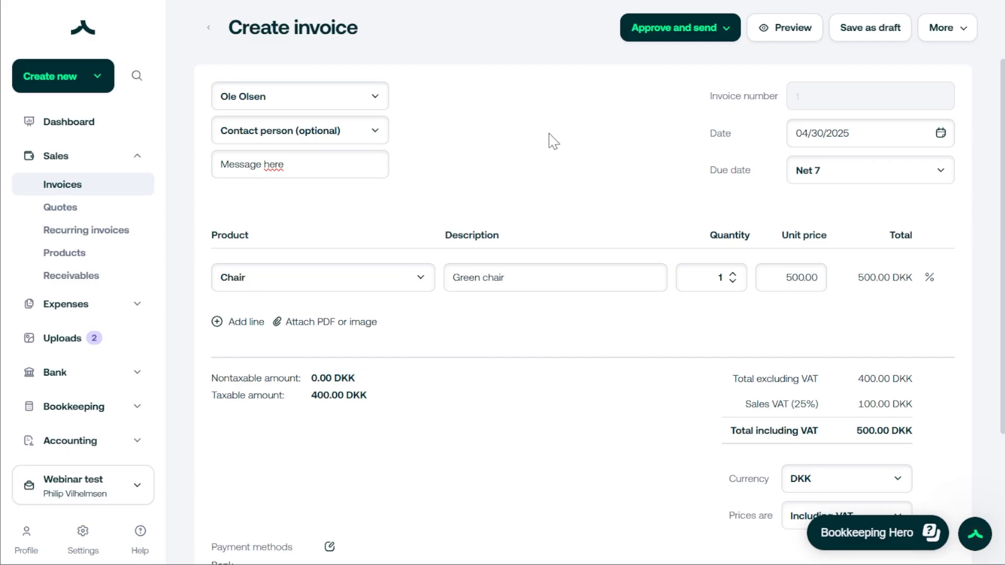
Tick Bank as the invoice's payment method and keep the Standardskabelon template.
{"action": "scroll", "coordinate": [554, 141], "scroll_direction": "down", "scroll_amount": 3}
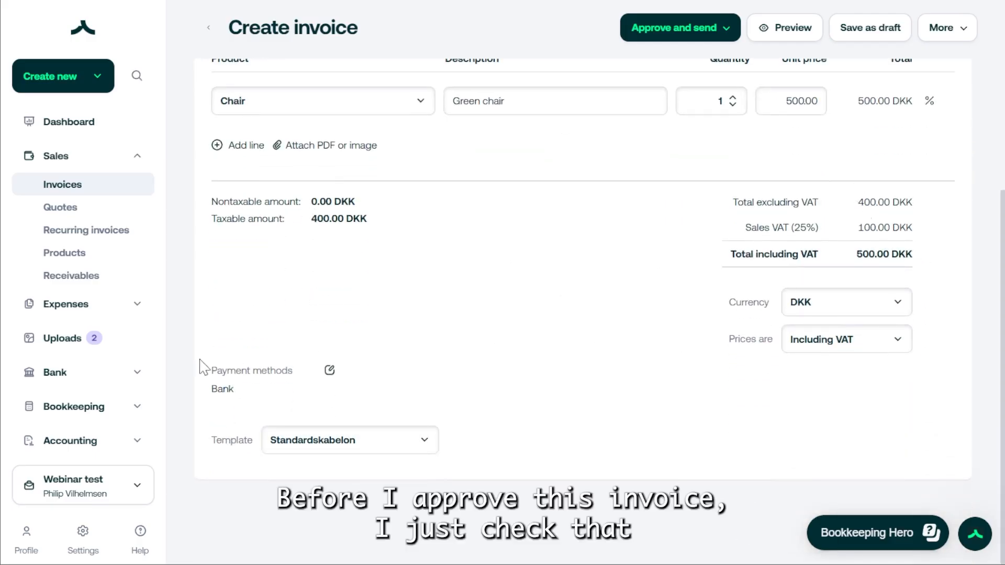
{"action": "left_click", "coordinate": [330, 370]}
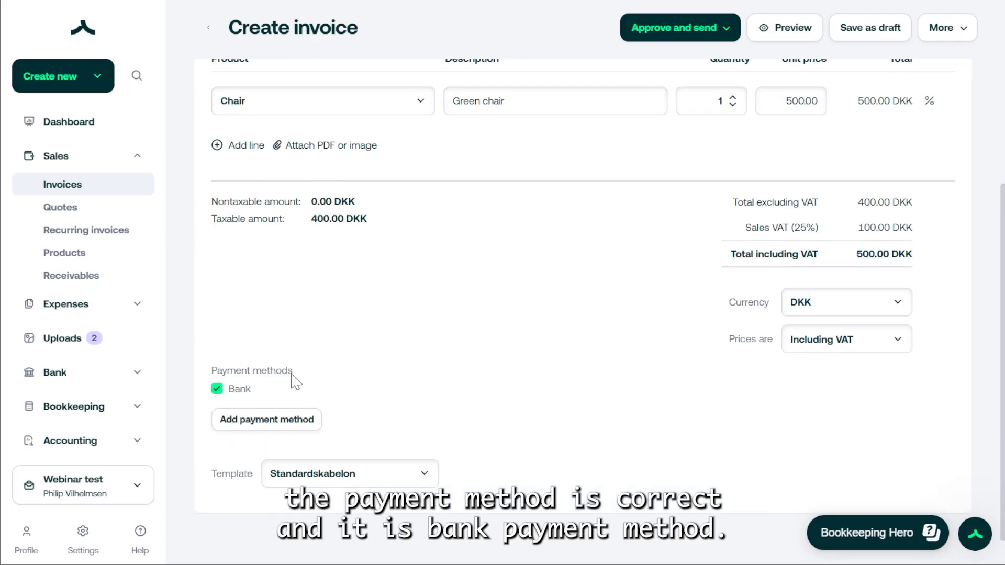
{"action": "left_click", "coordinate": [216, 390]}
{"action": "left_click", "coordinate": [426, 477]}
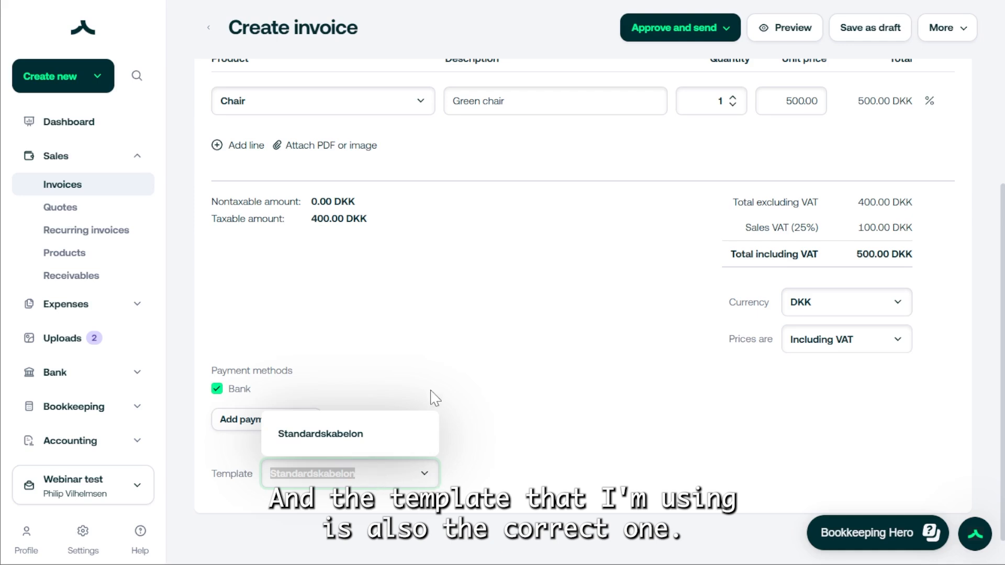
{"action": "left_click", "coordinate": [507, 381]}
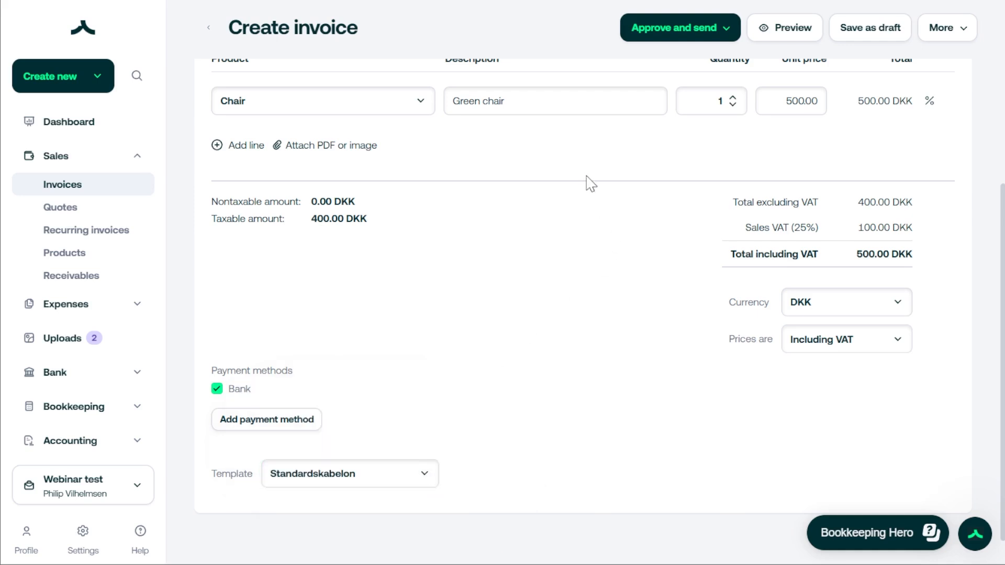
{"action": "scroll", "coordinate": [670, 230], "scroll_direction": "up", "scroll_amount": 3}
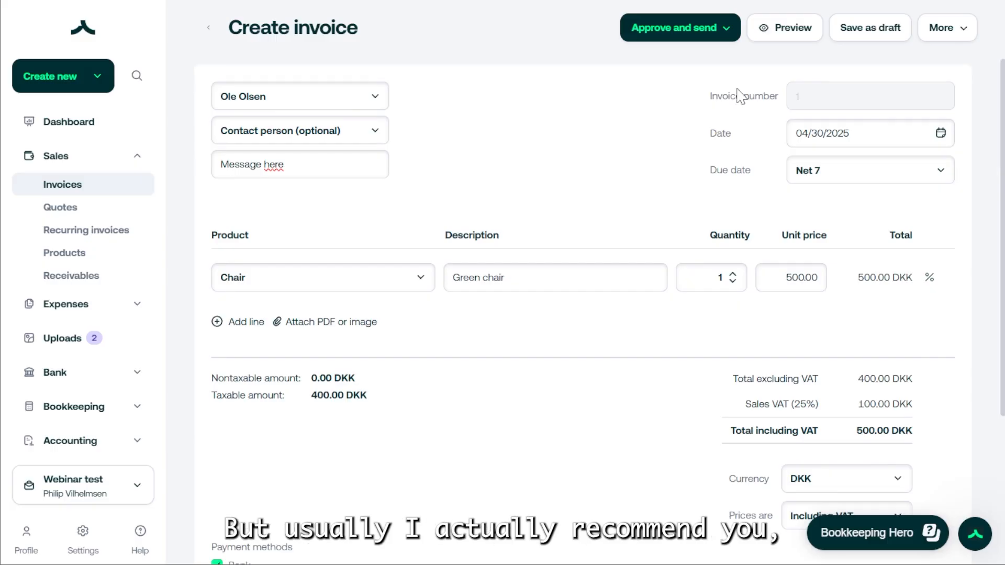
Preview the draft invoice PDF showing the Green chair at 500,00 kr. with no invoice number yet.
{"action": "left_click", "coordinate": [769, 43]}
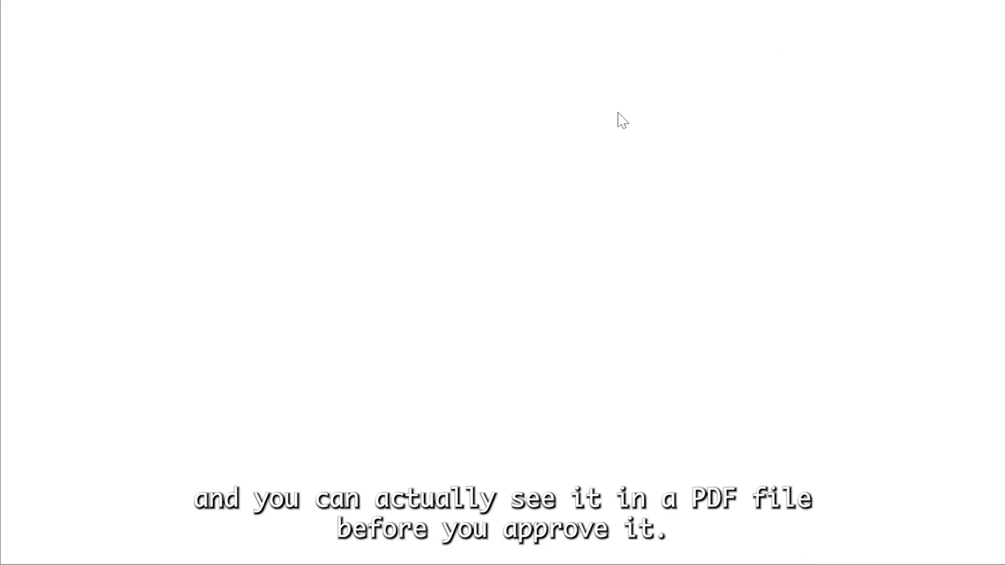
{"action": "scroll", "coordinate": [617, 131], "scroll_direction": "down", "scroll_amount": 2}
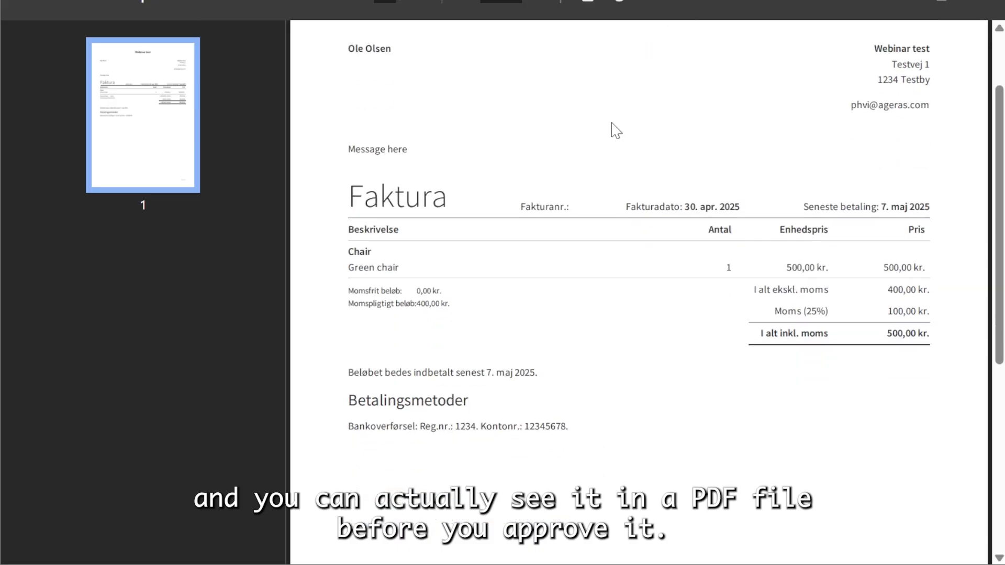
{"action": "scroll", "coordinate": [617, 131], "scroll_direction": "up", "scroll_amount": 2}
{"action": "scroll", "coordinate": [616, 131], "scroll_direction": "down", "scroll_amount": 1}
{"action": "scroll", "coordinate": [613, 130], "scroll_direction": "down", "scroll_amount": 3}
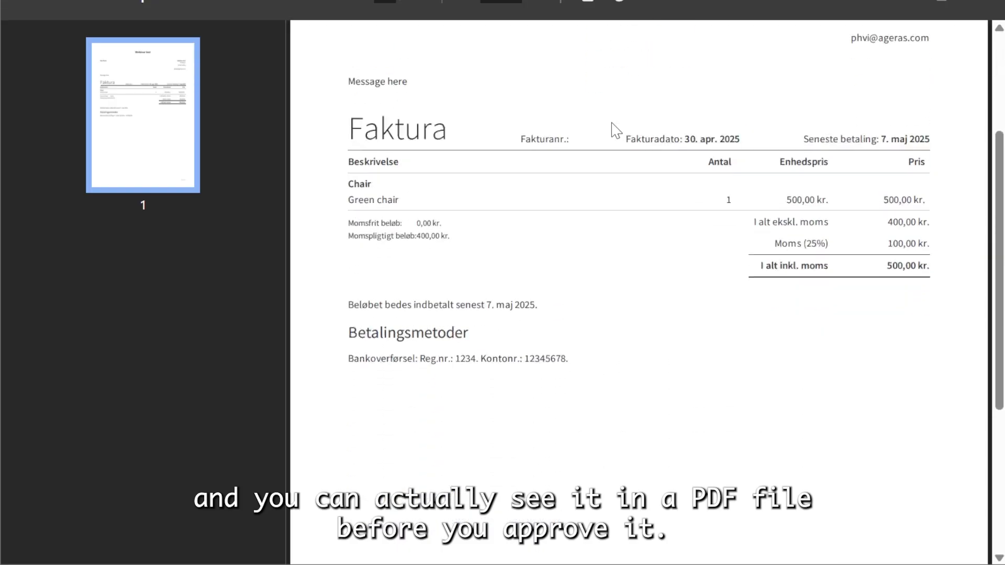
{"action": "scroll", "coordinate": [613, 130], "scroll_direction": "up", "scroll_amount": 3}
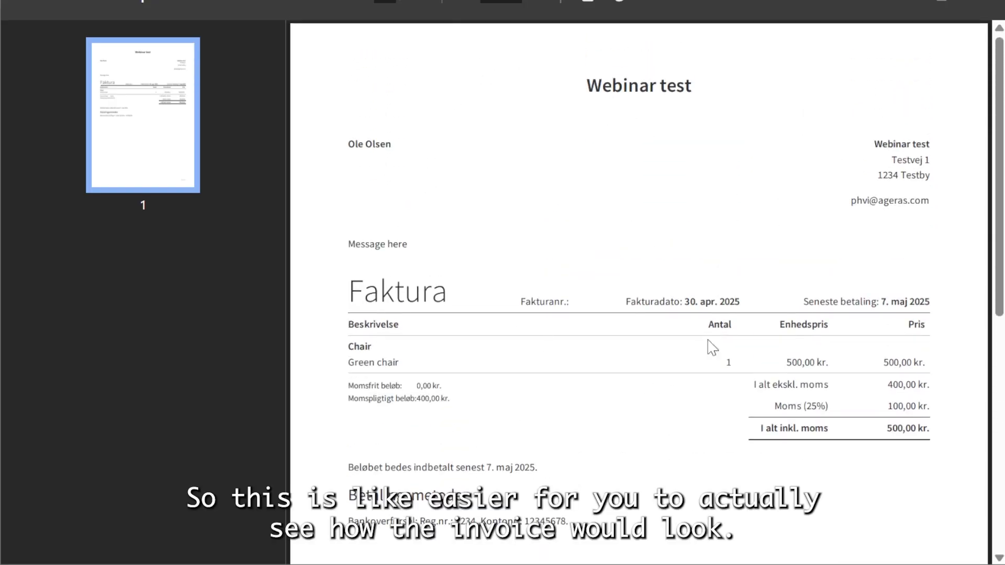
{"action": "scroll", "coordinate": [610, 207], "scroll_direction": "down", "scroll_amount": 5}
{"action": "scroll", "coordinate": [527, 272], "scroll_direction": "down", "scroll_amount": 4}
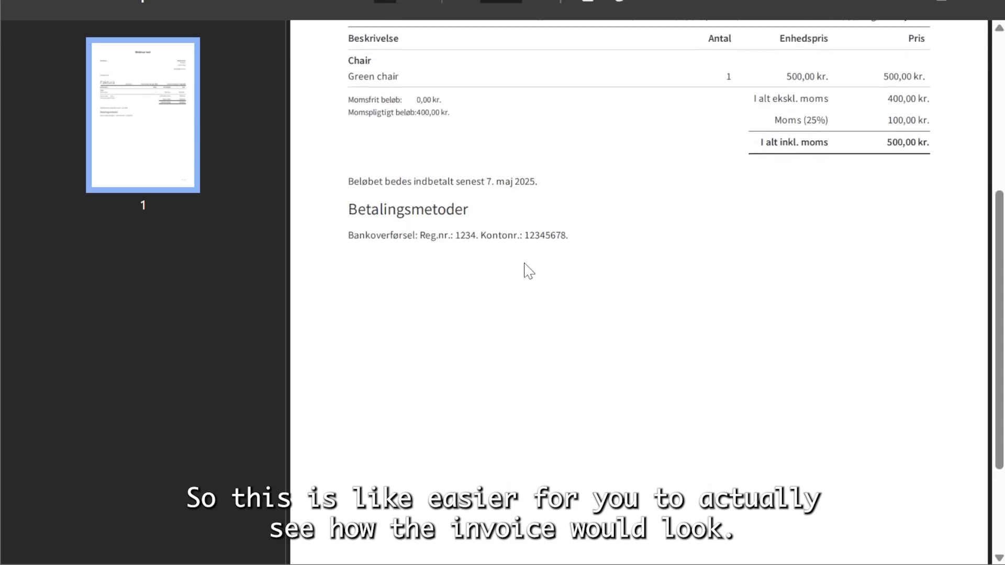
{"action": "scroll", "coordinate": [529, 263], "scroll_direction": "up", "scroll_amount": 9}
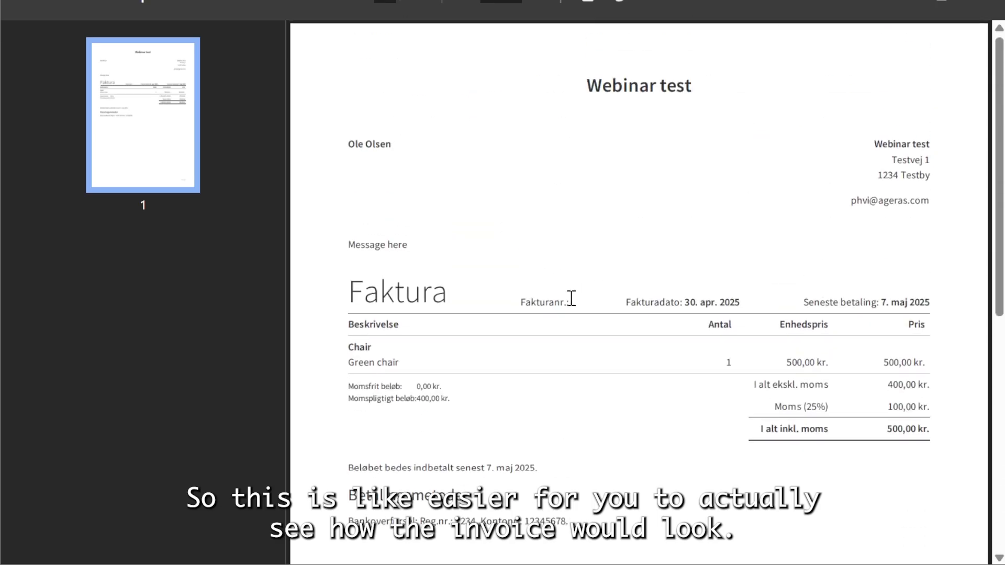
{"action": "left_click_drag", "start_coordinate": [525, 302], "coordinate": [576, 300]}
{"action": "left_click", "coordinate": [584, 303]}
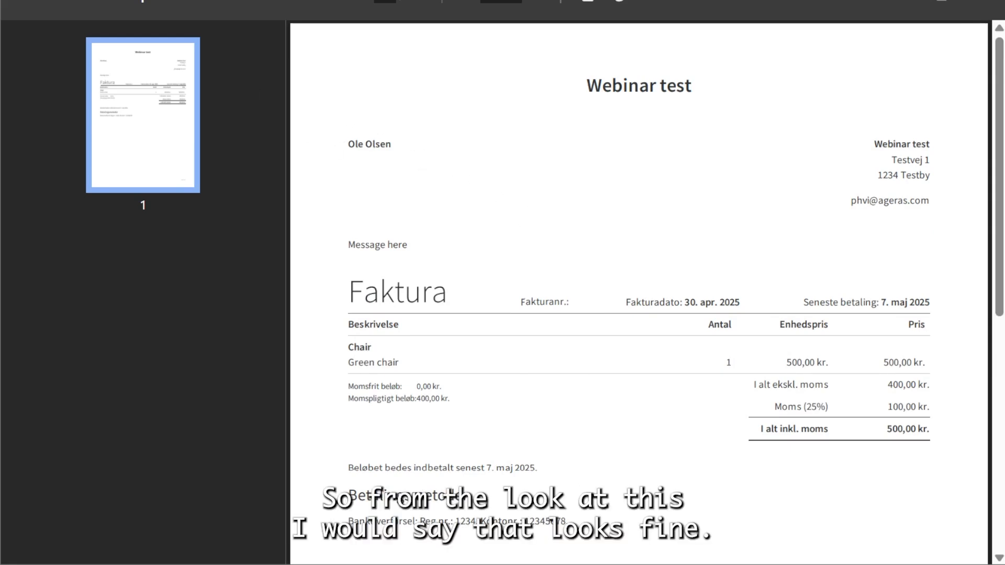
Approve the draft without sending it, booking it as invoice #1 due 05/07/2025.
{"action": "left_click", "coordinate": [105, 1]}
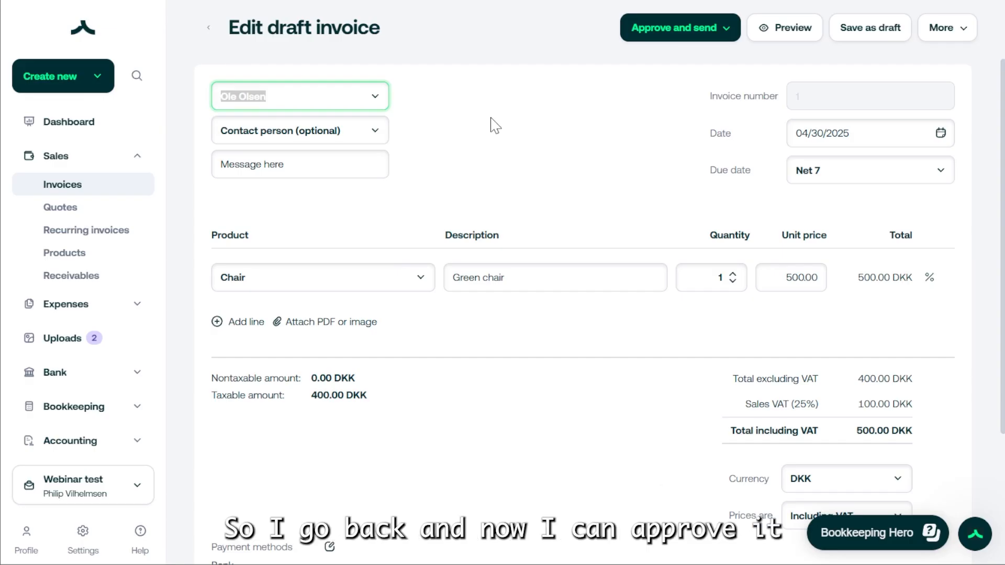
{"action": "left_click", "coordinate": [666, 40]}
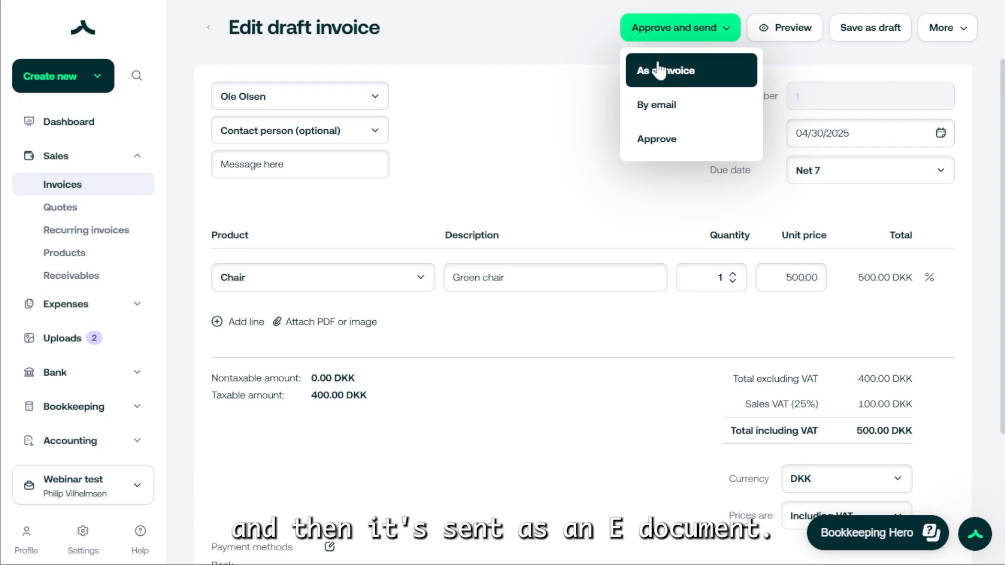
{"action": "left_click", "coordinate": [669, 143]}
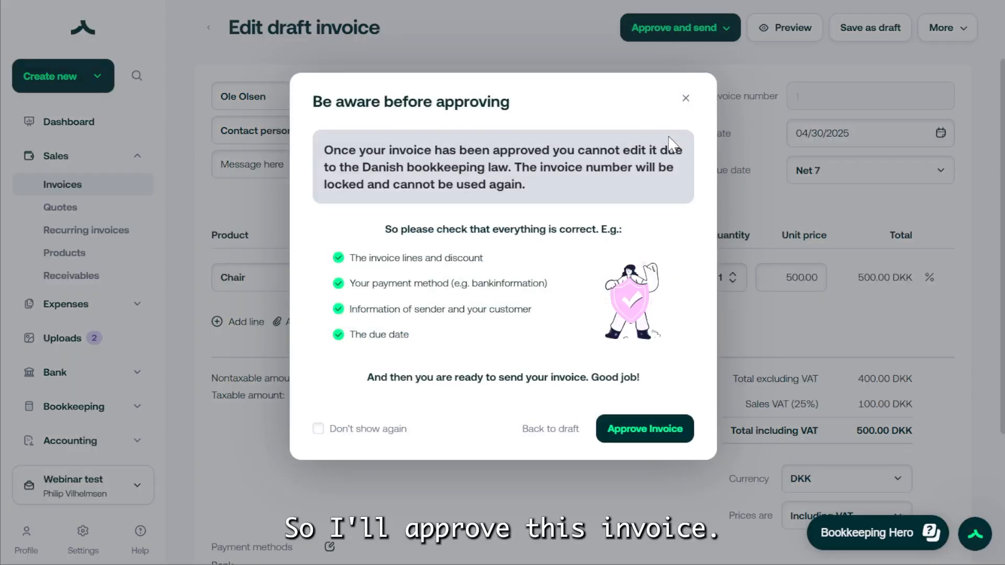
{"action": "left_click", "coordinate": [662, 429]}
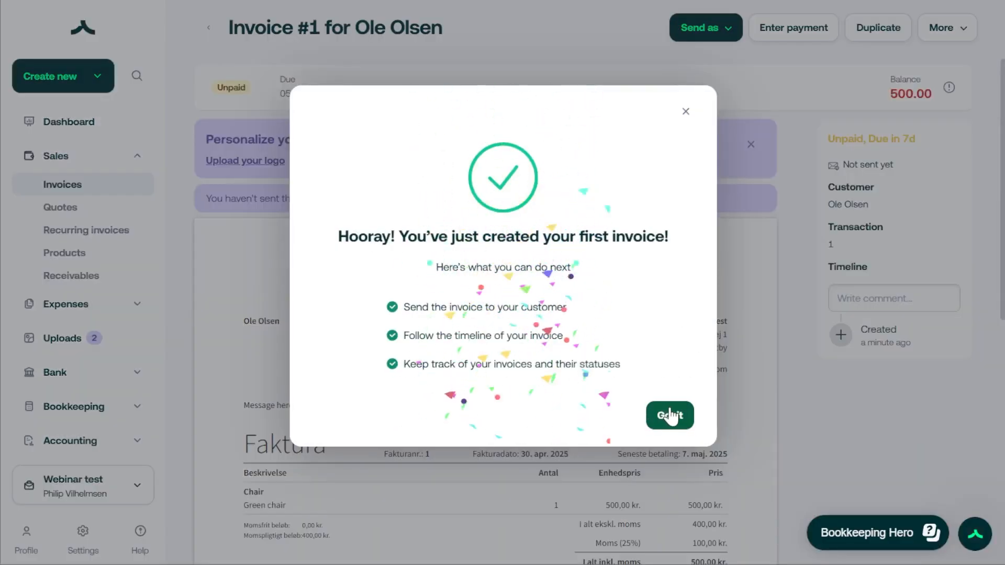
Dismiss the congratulations message and the logo personalization banner on unpaid invoice #1.
{"action": "left_click", "coordinate": [670, 415]}
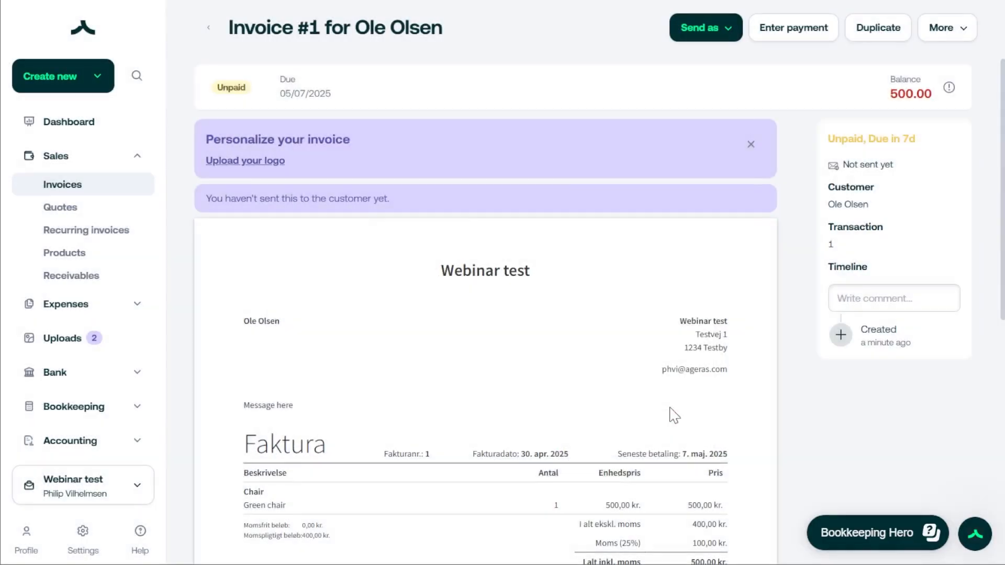
{"action": "scroll", "coordinate": [694, 362], "scroll_direction": "down", "scroll_amount": 4}
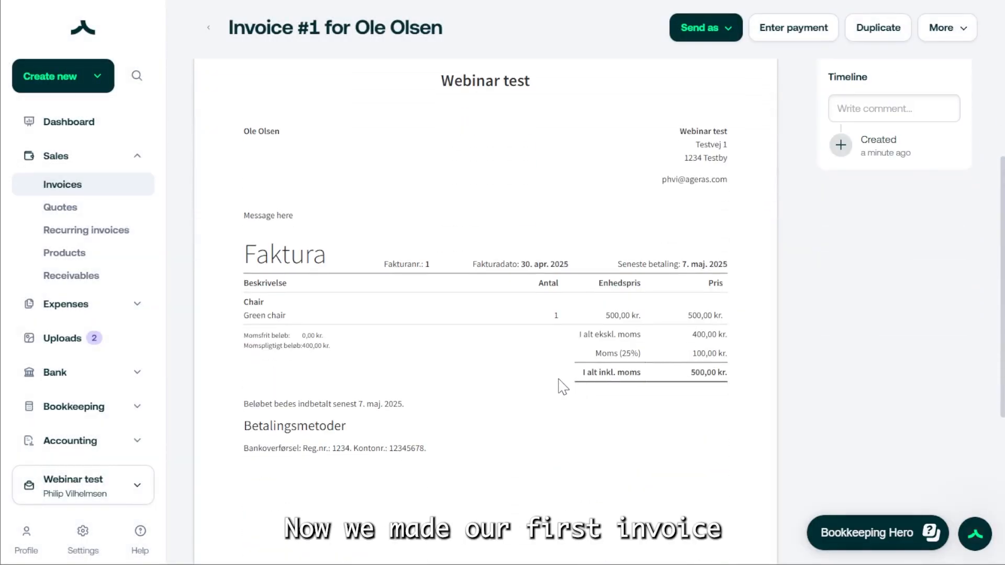
{"action": "scroll", "coordinate": [571, 373], "scroll_direction": "up", "scroll_amount": 4}
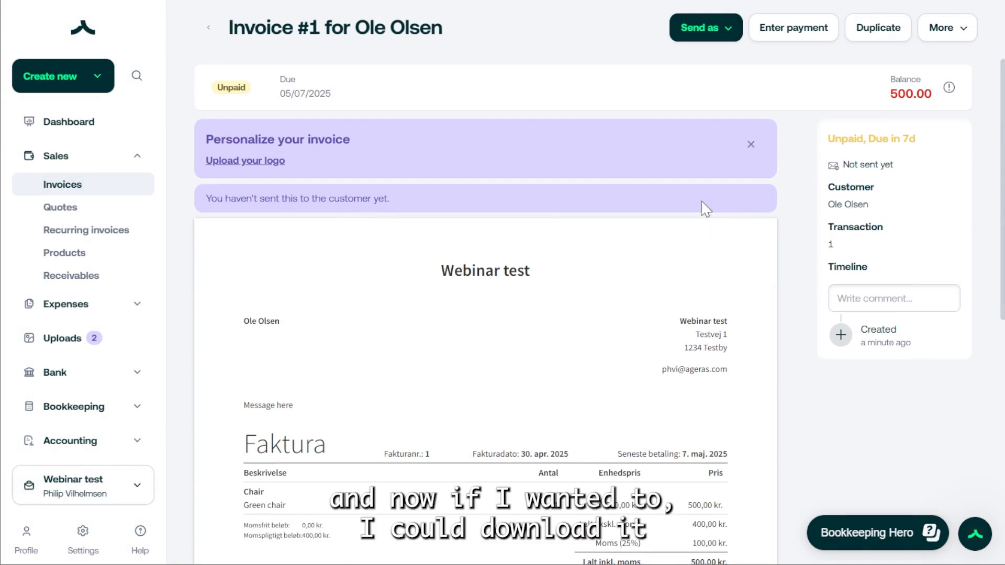
{"action": "left_click", "coordinate": [945, 28]}
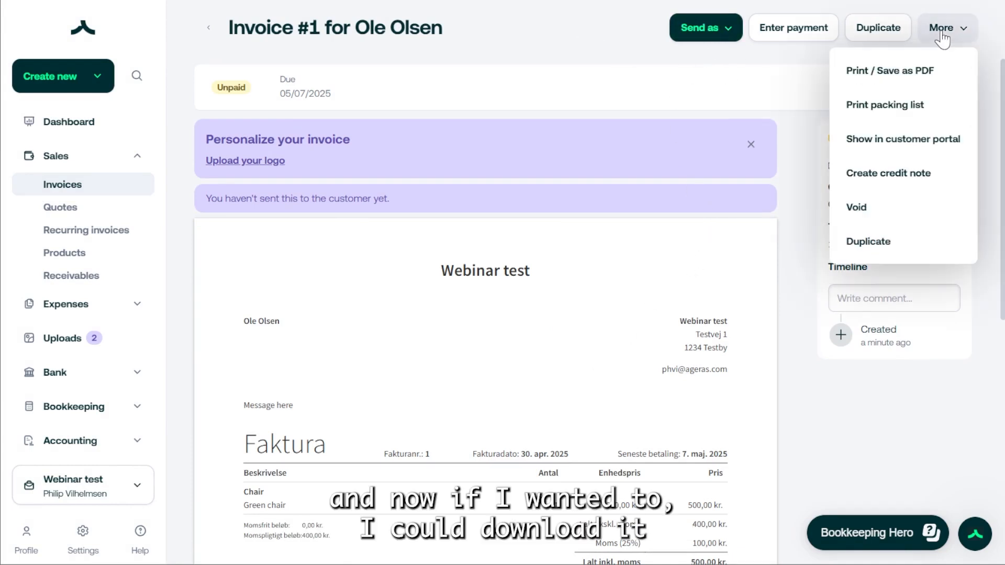
{"action": "left_click", "coordinate": [805, 187]}
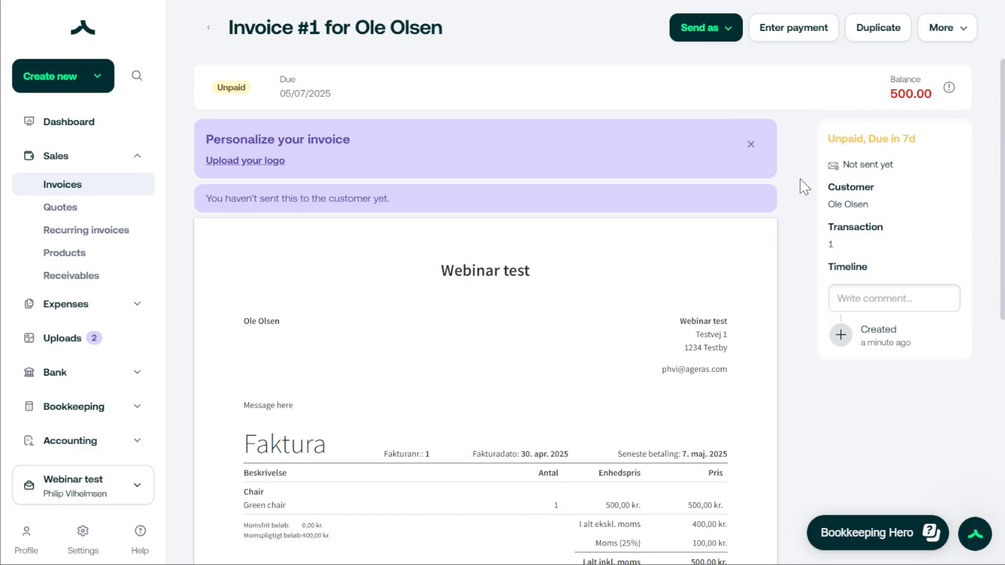
{"action": "left_click", "coordinate": [750, 144]}
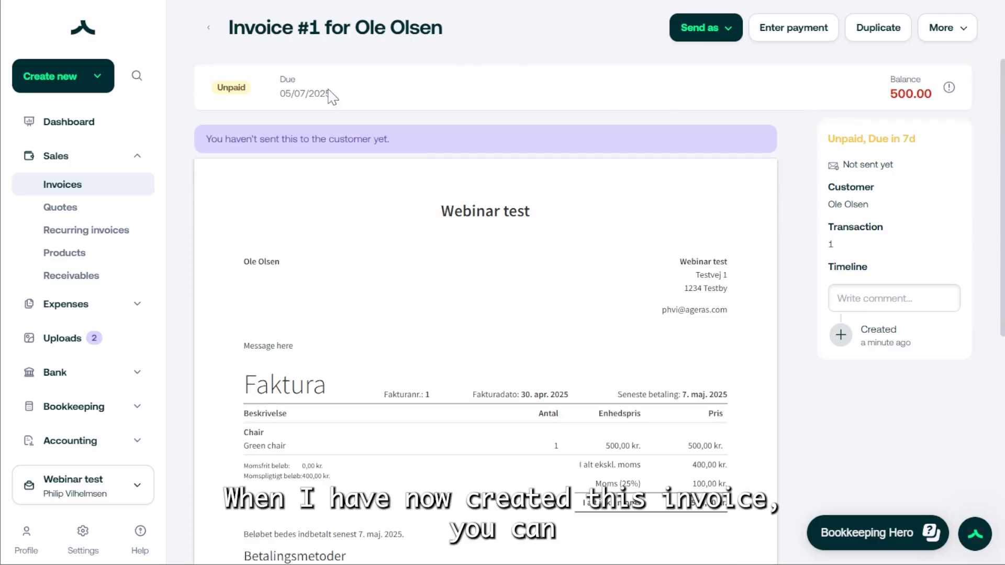
{"action": "left_click_drag", "start_coordinate": [209, 93], "coordinate": [251, 94]}
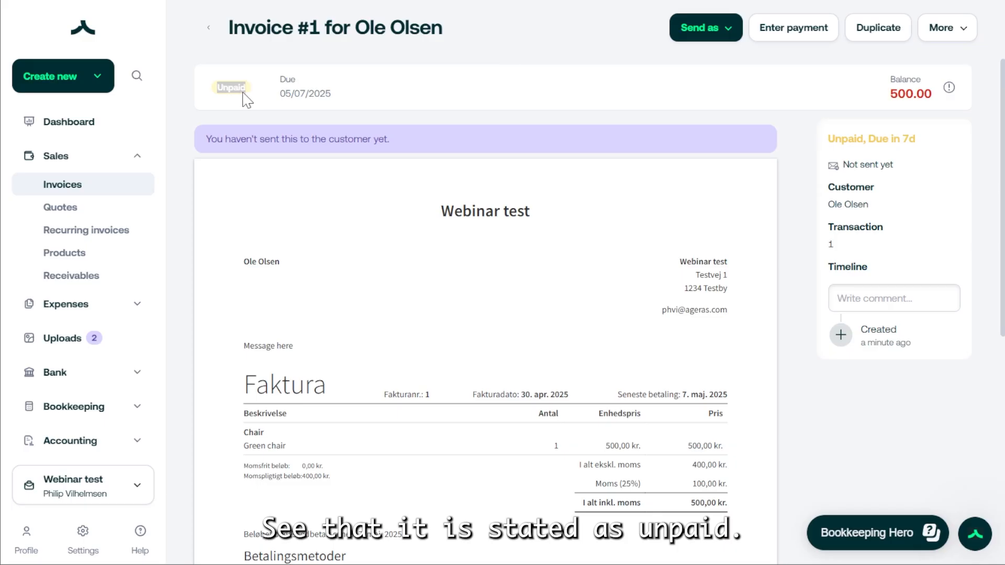
{"action": "left_click", "coordinate": [227, 94]}
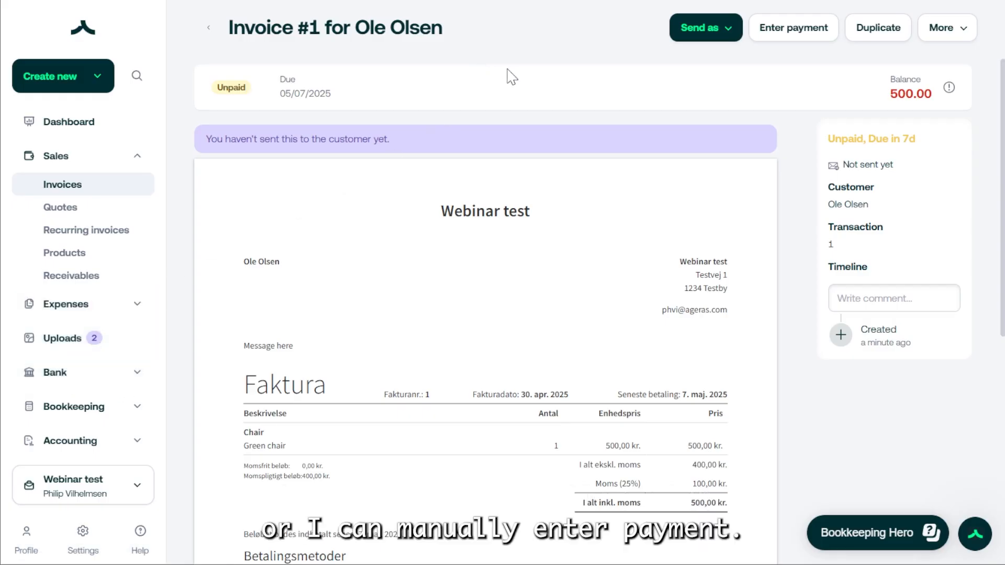
Start a payment into account 5710 - Bank and try a 520 overpayment to see its reasons.
{"action": "left_click", "coordinate": [795, 29]}
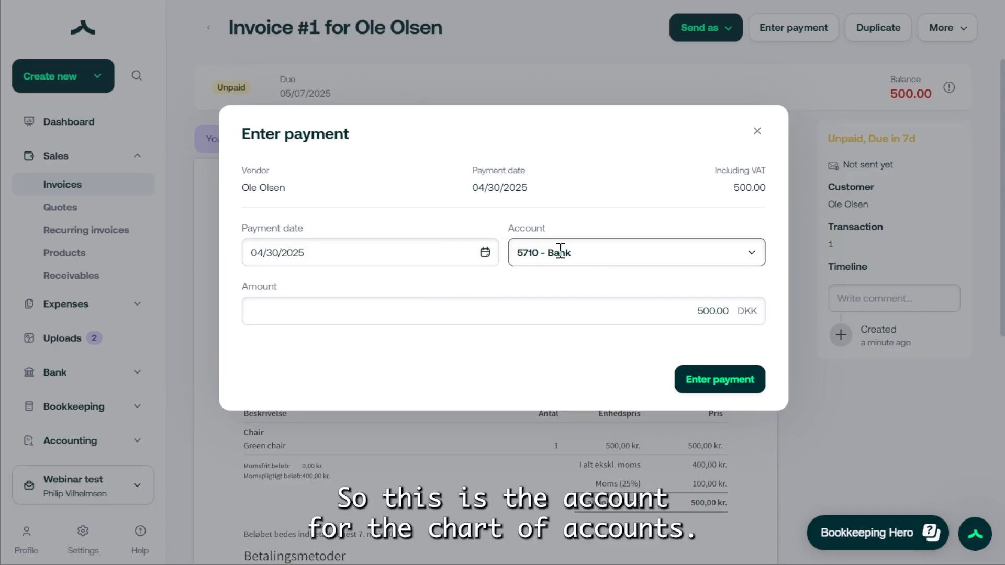
{"action": "left_click", "coordinate": [750, 253]}
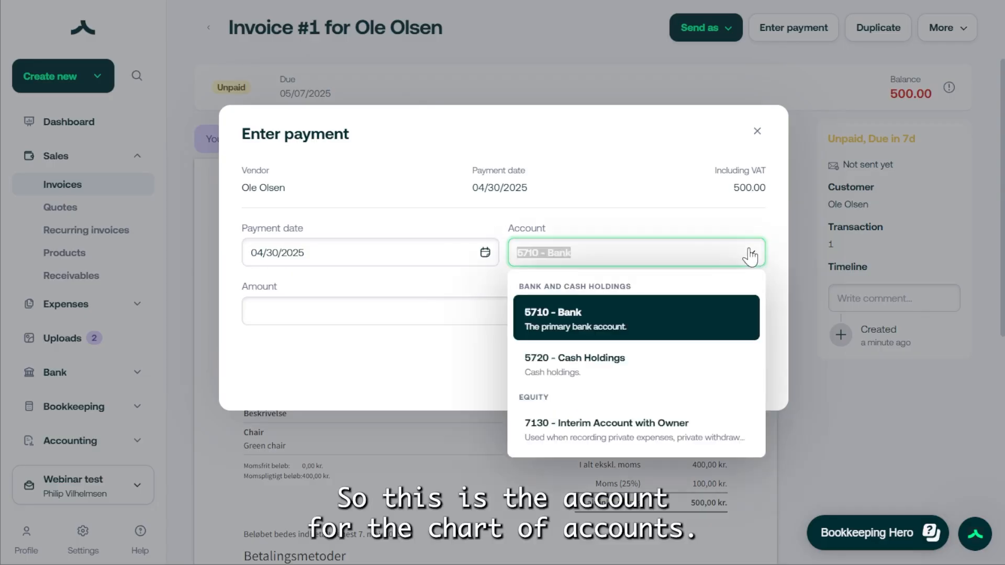
{"action": "left_click", "coordinate": [555, 325]}
{"action": "left_click", "coordinate": [555, 316]}
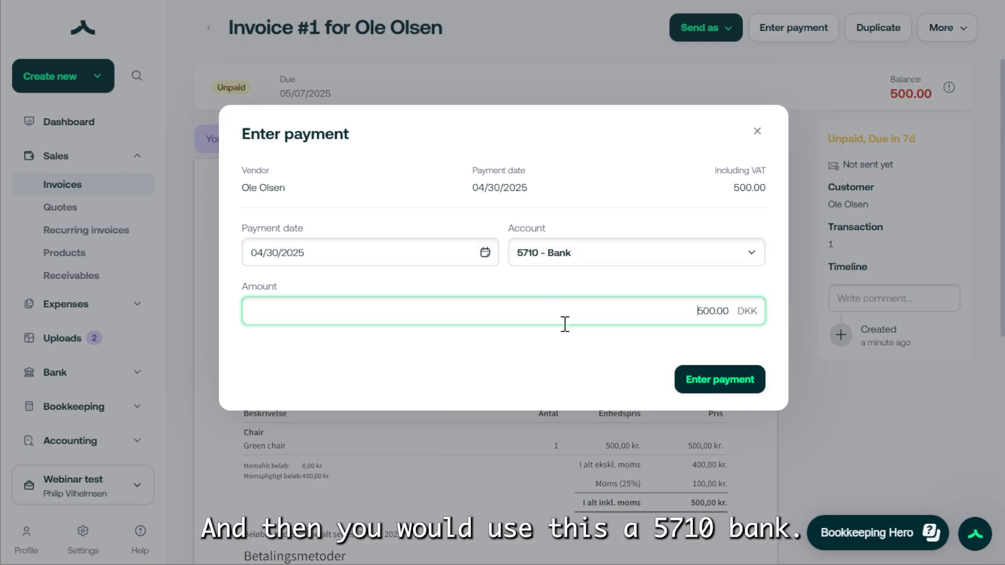
{"action": "double_click", "coordinate": [731, 323]}
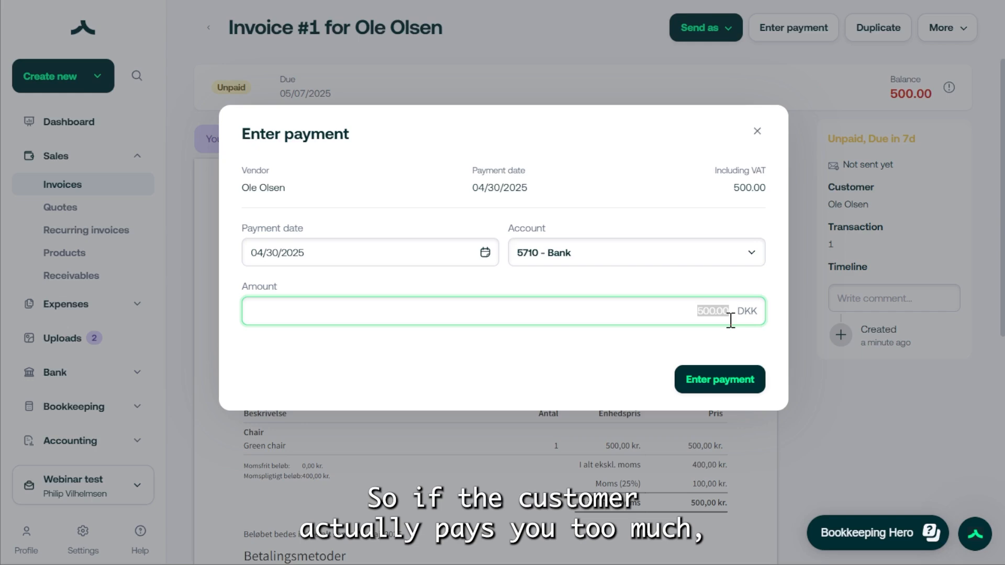
{"action": "type", "text": "520"}
{"action": "left_click", "coordinate": [680, 340]}
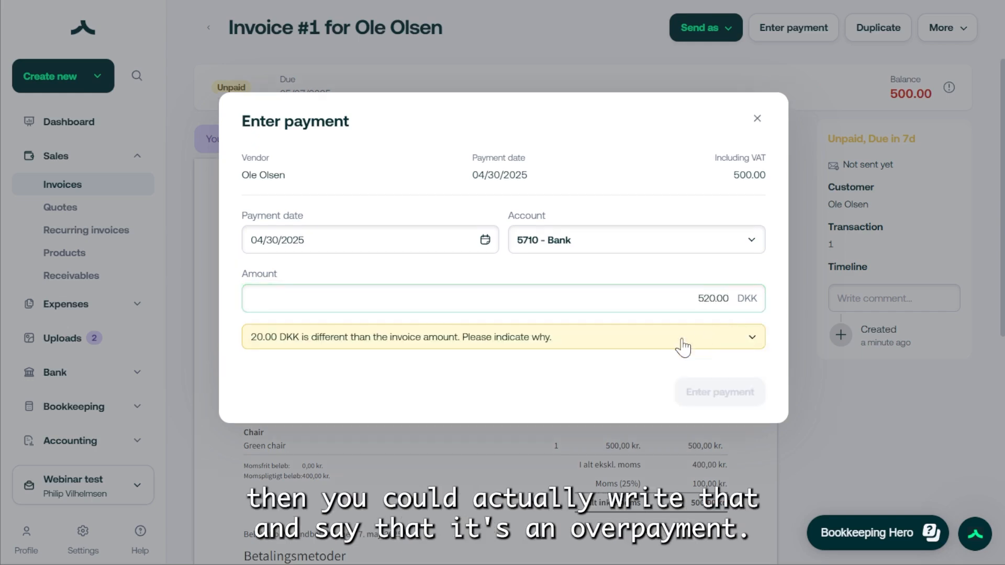
Try a 495.00 underpayment to see its reasons, then set the amount back to 500.
{"action": "left_click_drag", "start_coordinate": [699, 298], "coordinate": [731, 299]}
{"action": "type", "text": "50"}
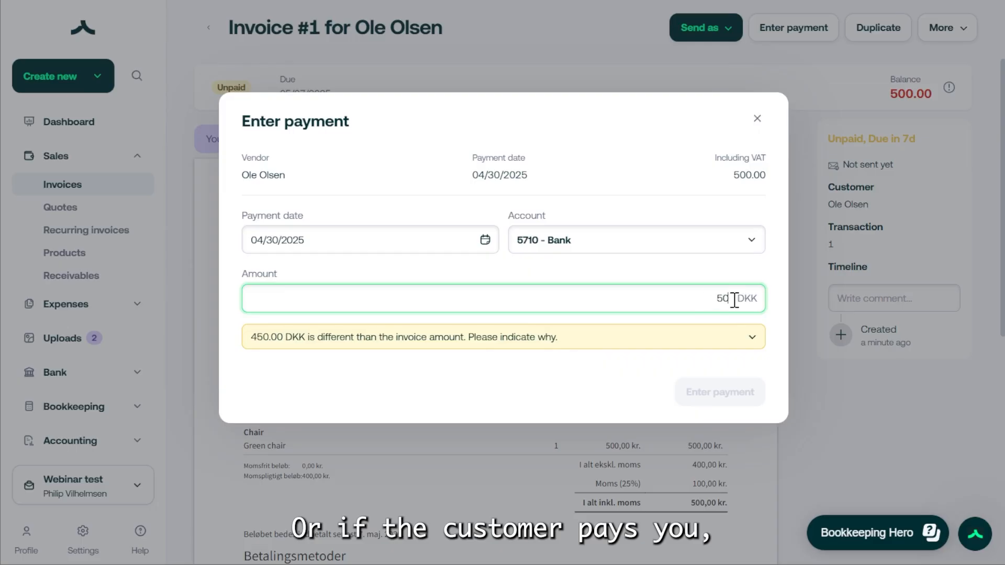
{"action": "type", "text": "495"}
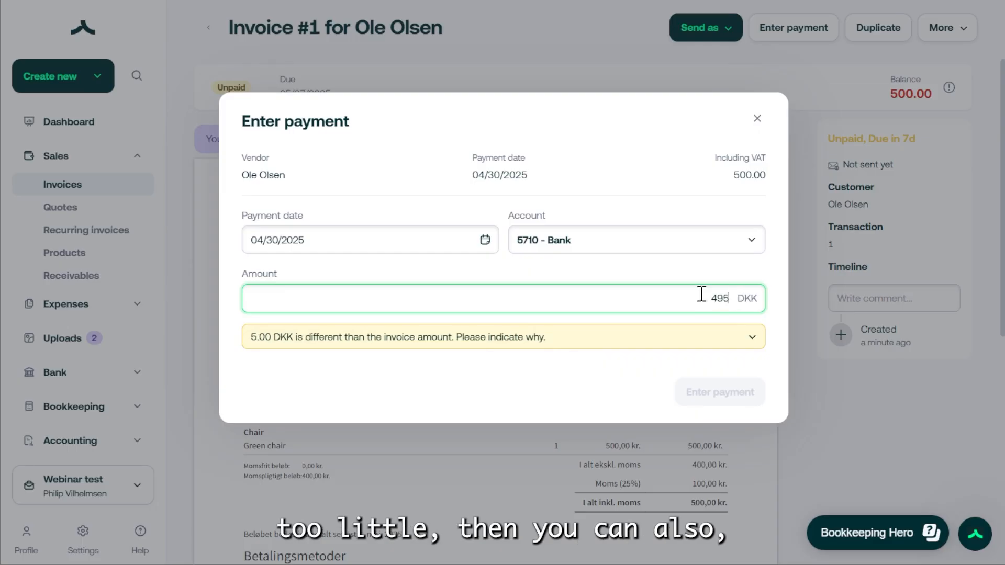
{"action": "left_click", "coordinate": [528, 338]}
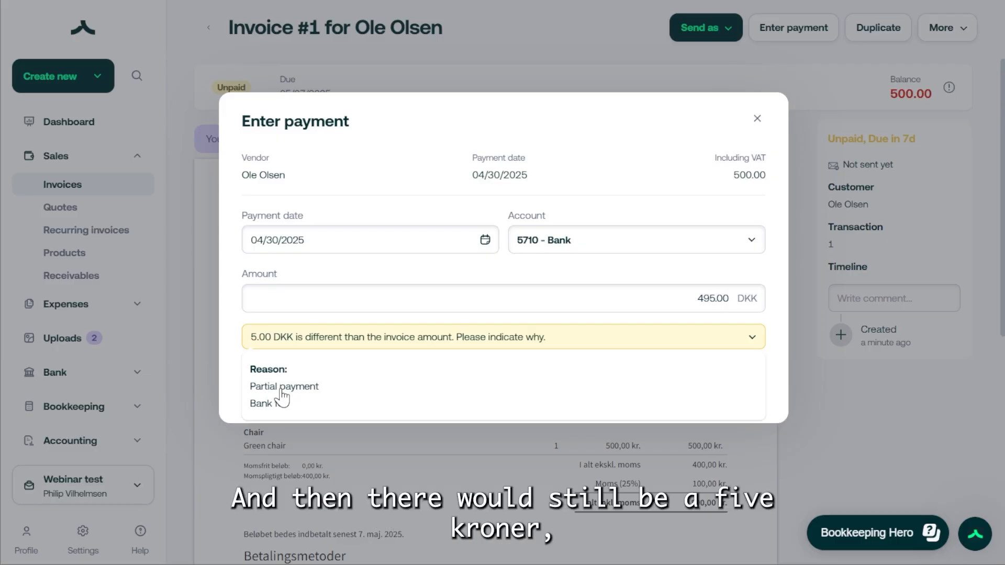
{"action": "left_click", "coordinate": [747, 297]}
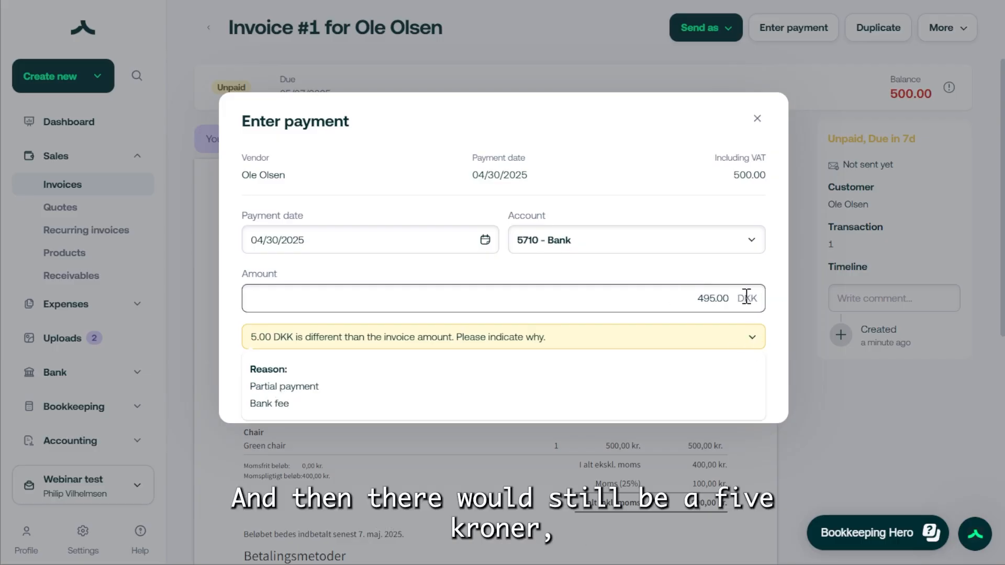
{"action": "double_click", "coordinate": [699, 302]}
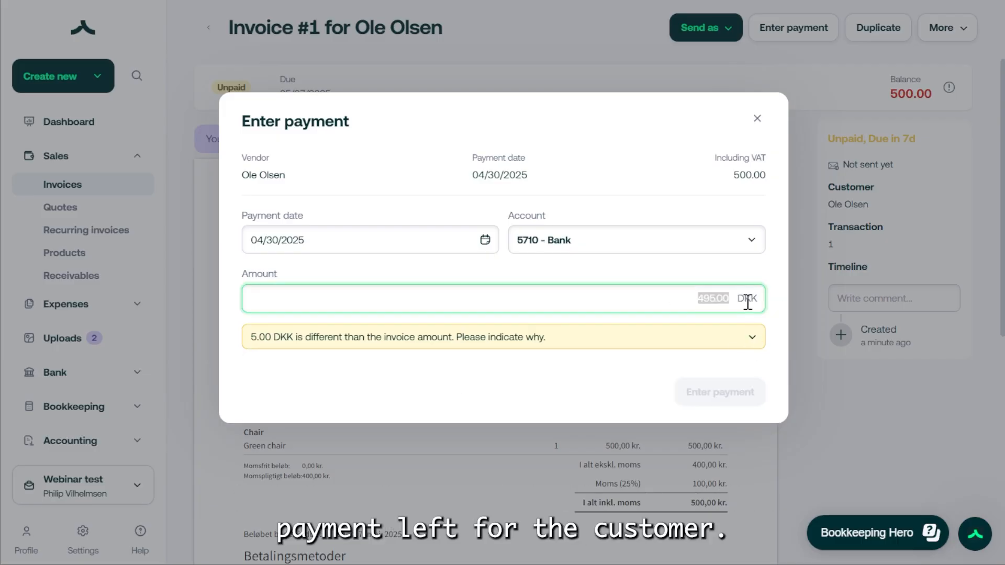
{"action": "type", "text": "500"}
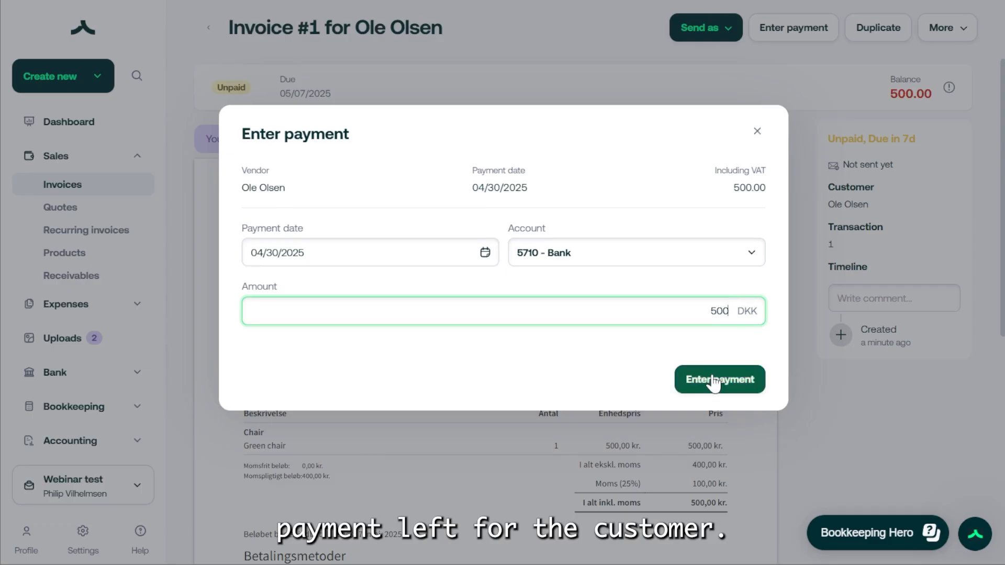
Record the 500 DKK payment, view the Bank payment, and return to the Invoices list.
{"action": "left_click", "coordinate": [714, 381]}
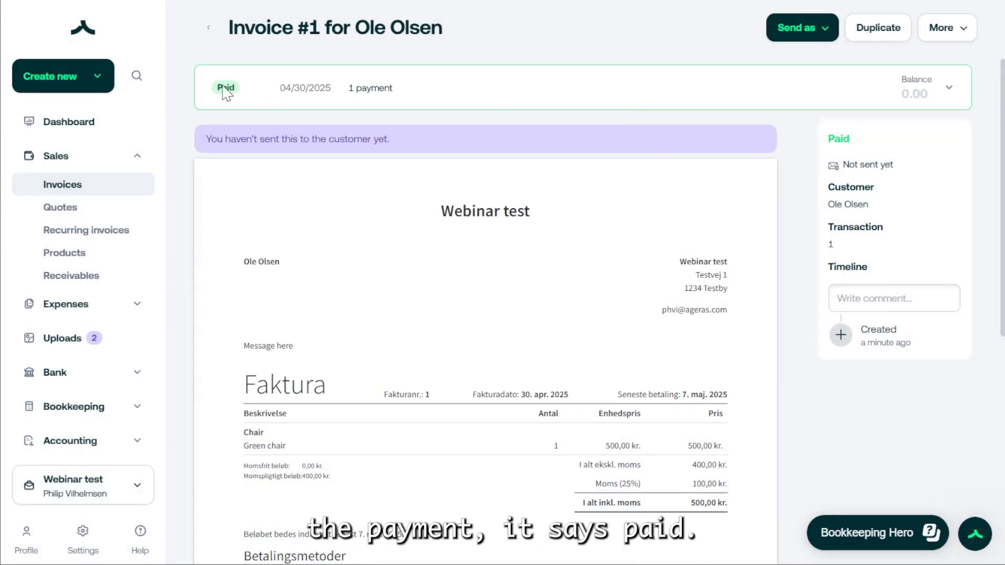
{"action": "left_click", "coordinate": [413, 98]}
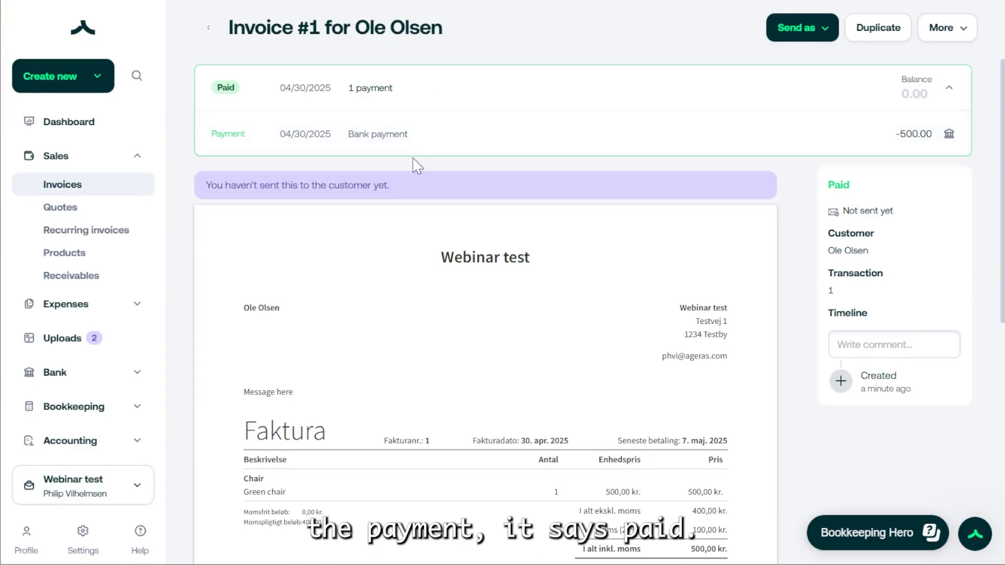
{"action": "left_click", "coordinate": [654, 143]}
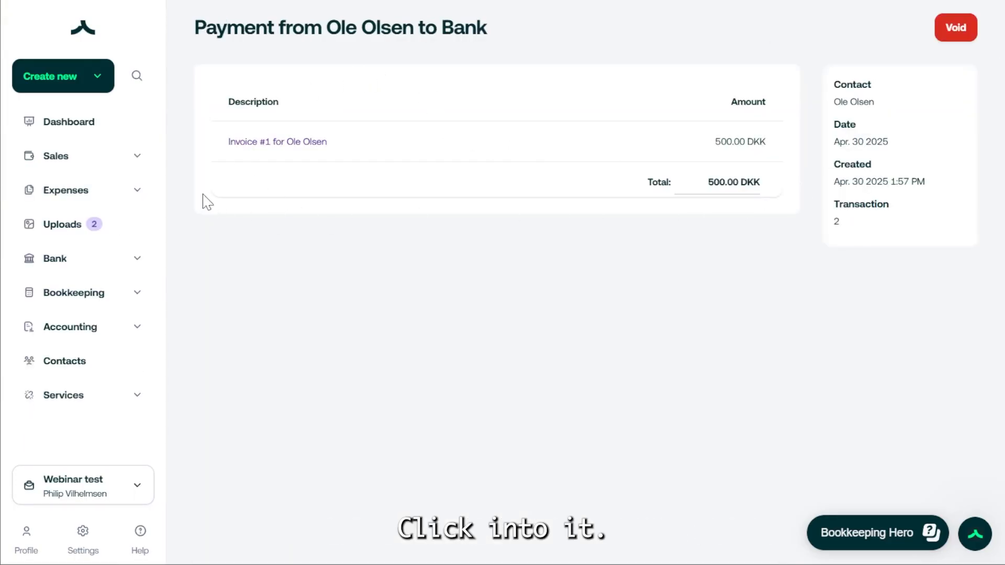
{"action": "left_click", "coordinate": [108, 163]}
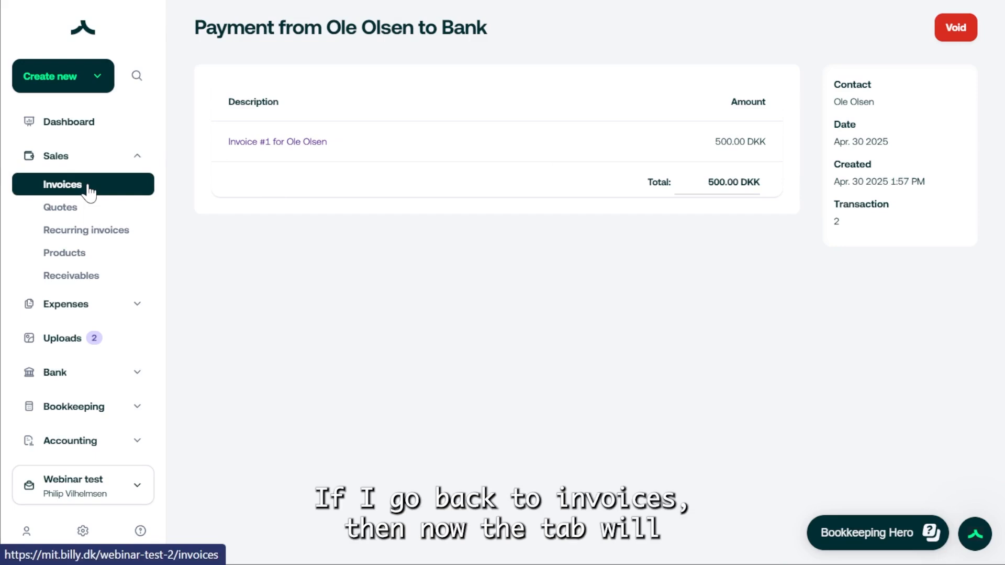
{"action": "left_click", "coordinate": [89, 188]}
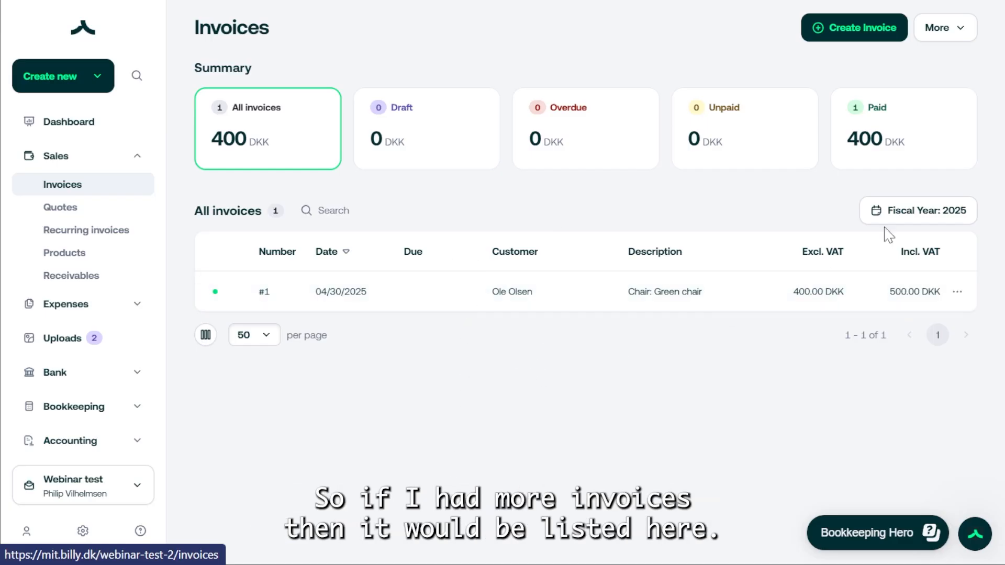
{"action": "left_click", "coordinate": [937, 211]}
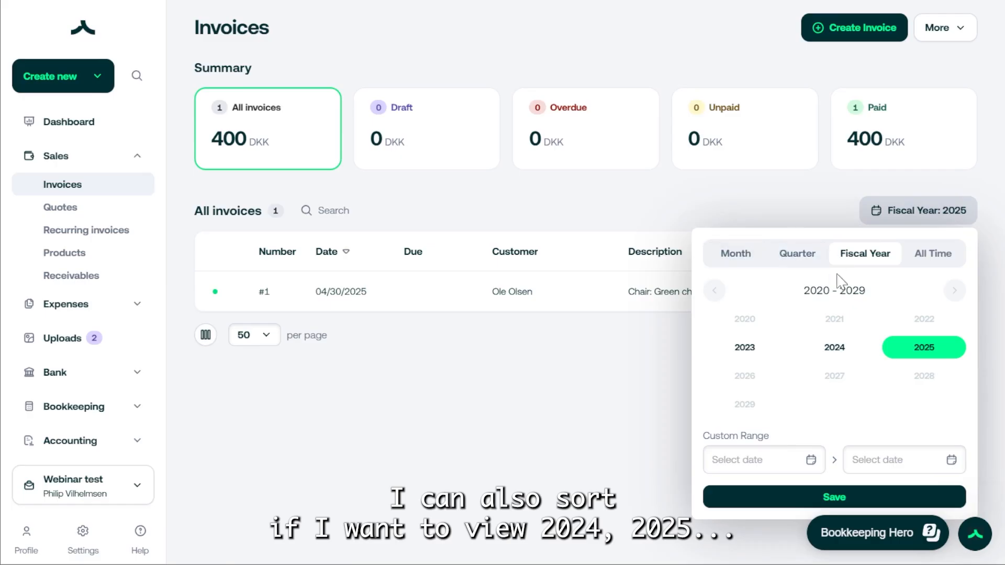
{"action": "left_click", "coordinate": [834, 348]}
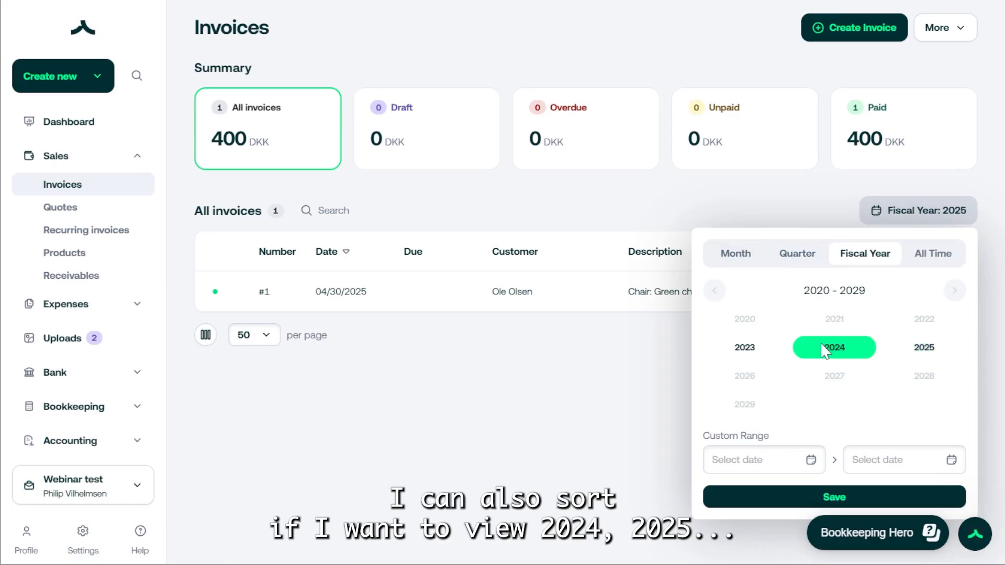
{"action": "left_click", "coordinate": [910, 350]}
{"action": "left_click", "coordinate": [785, 497]}
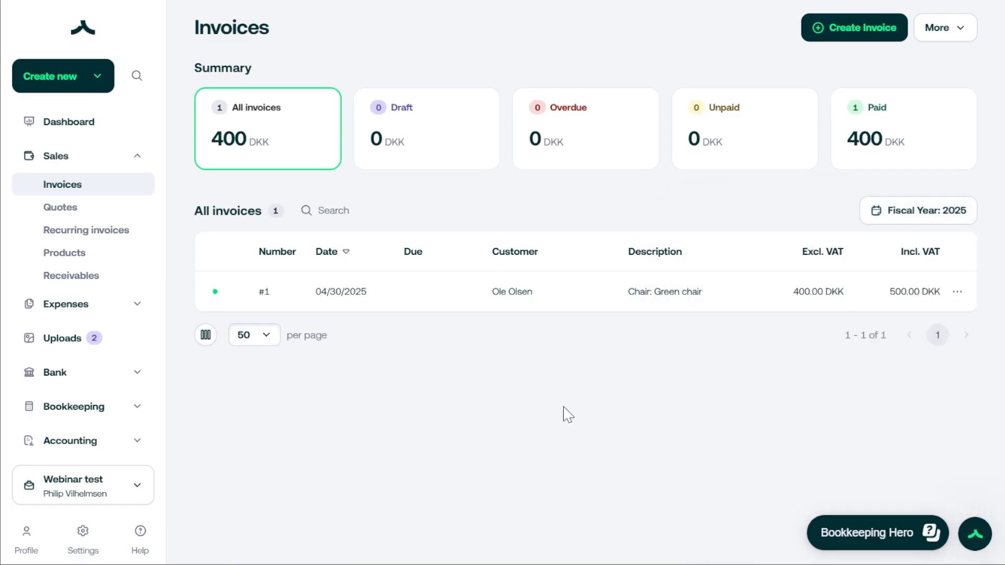
{"action": "left_click", "coordinate": [915, 128]}
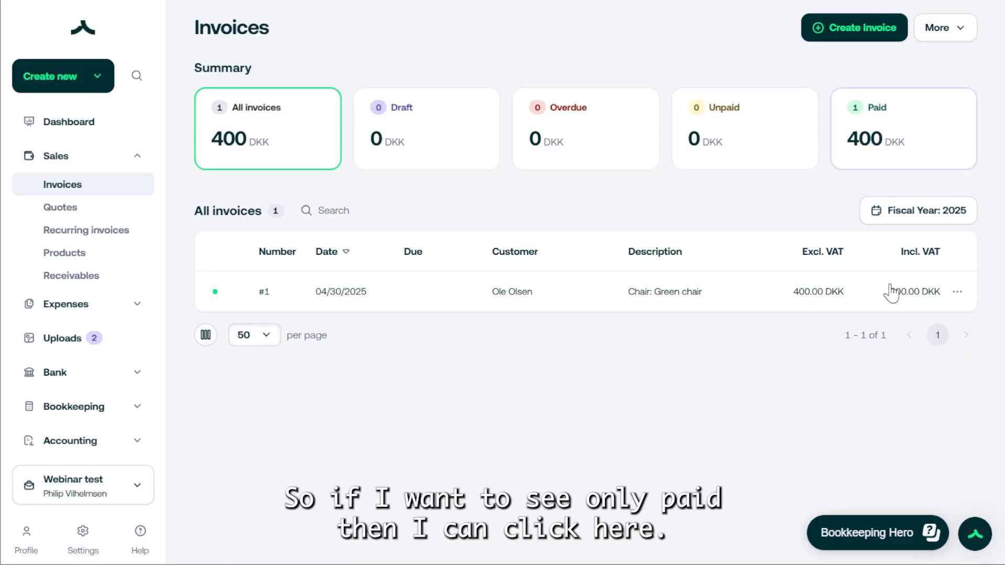
{"action": "left_click", "coordinate": [755, 134]}
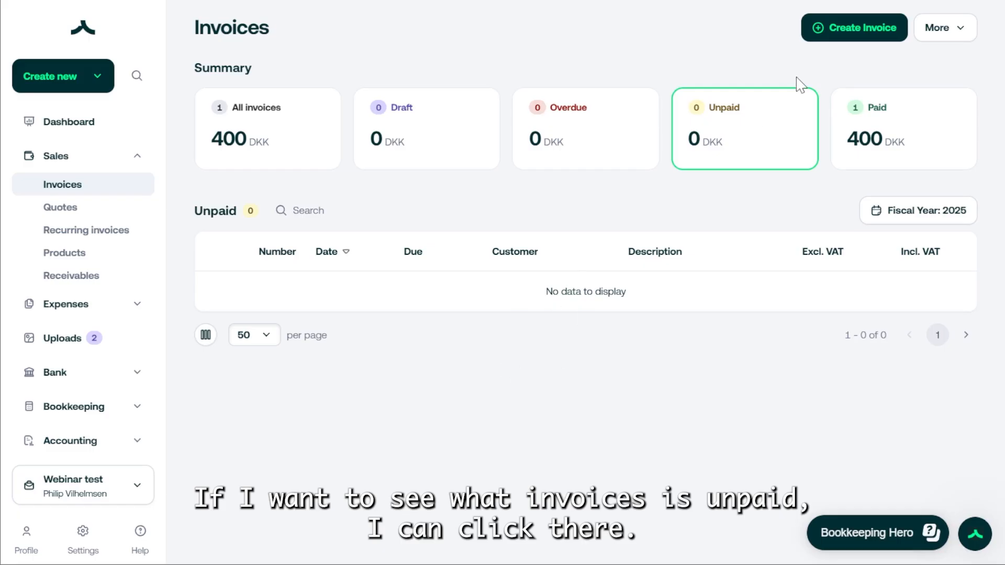
{"action": "left_click", "coordinate": [249, 149]}
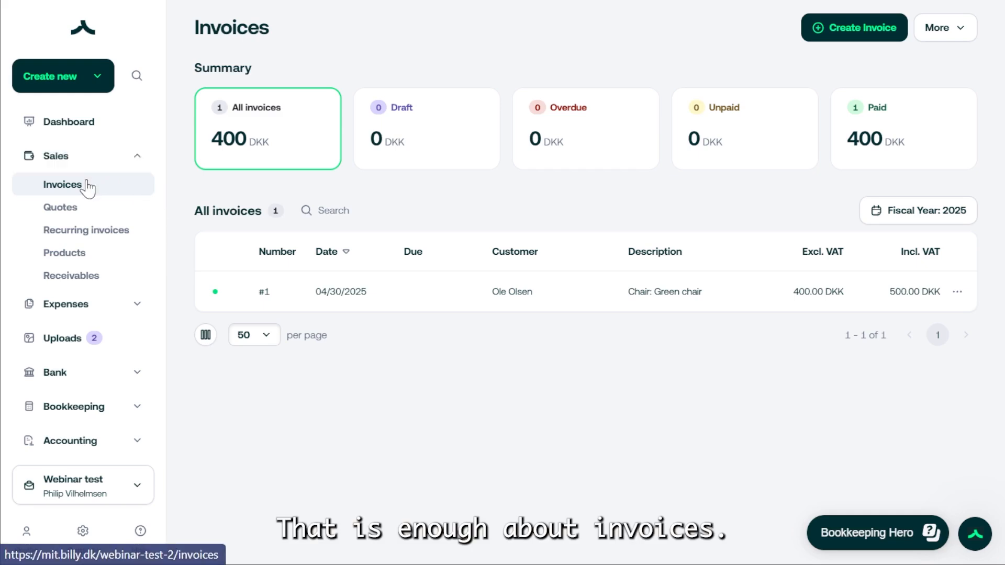
Go to Expenses > Bills, check Uploads, and return to the empty Bills overview.
{"action": "left_click", "coordinate": [57, 308]}
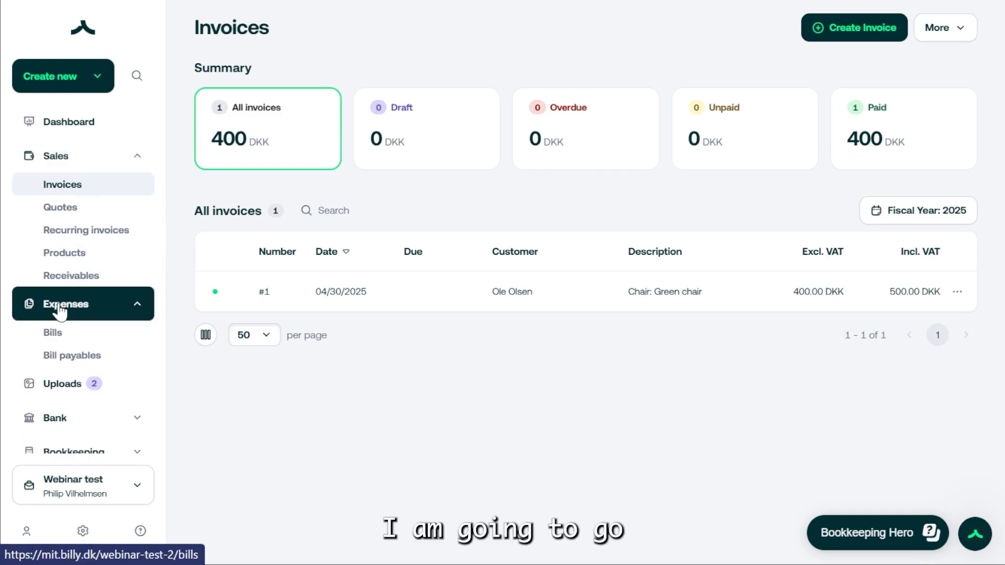
{"action": "left_click", "coordinate": [78, 340]}
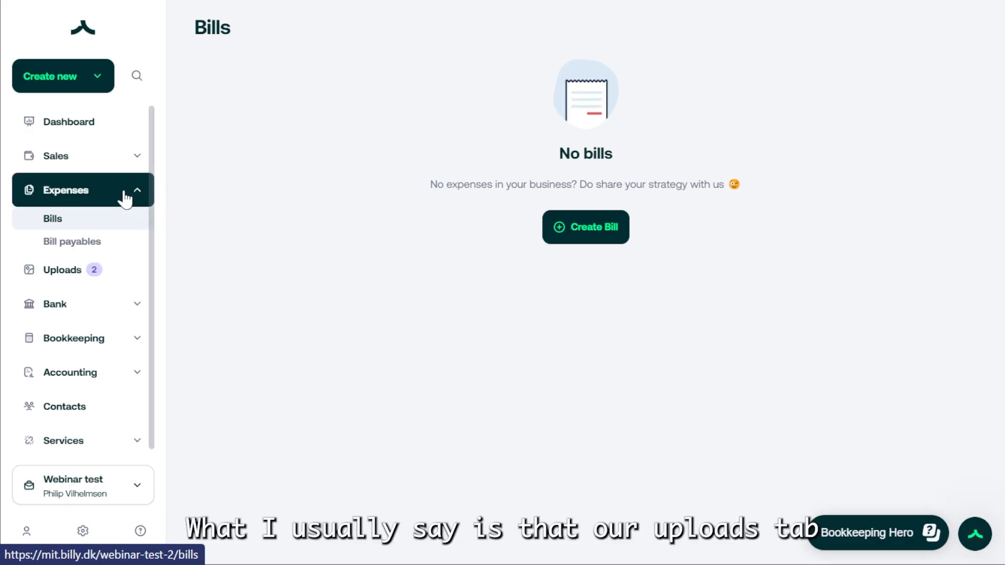
{"action": "left_click", "coordinate": [83, 277]}
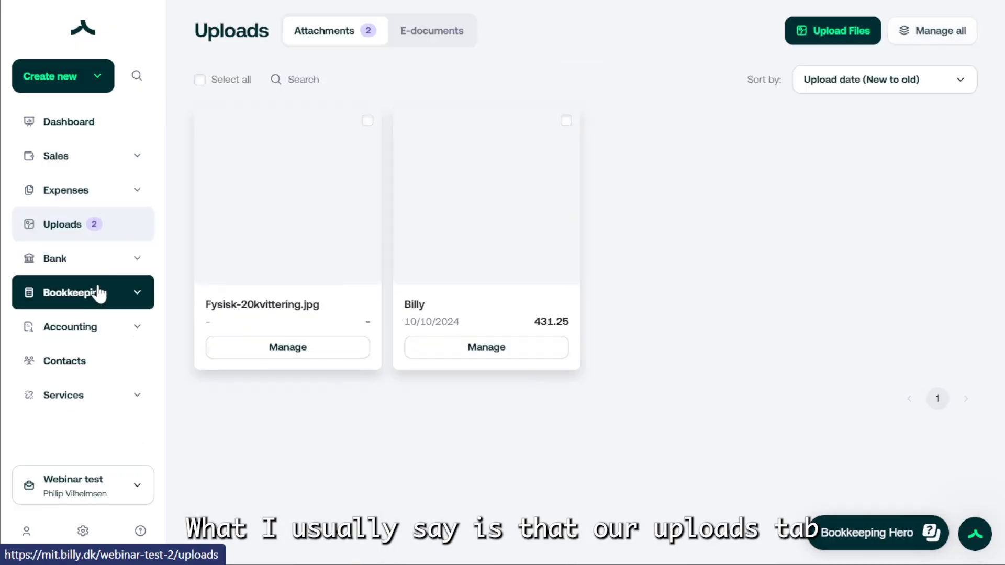
{"action": "left_click", "coordinate": [109, 192]}
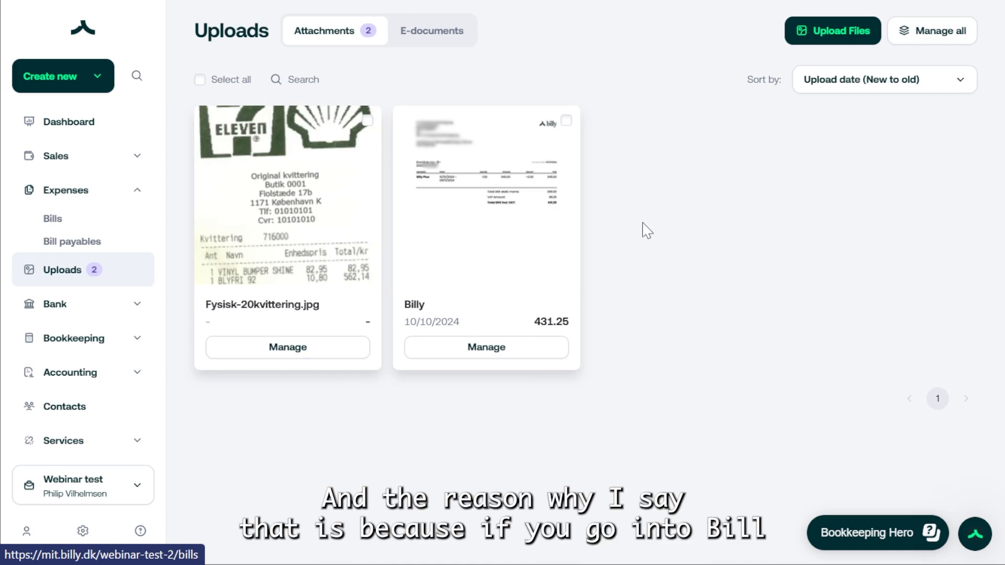
{"action": "left_click", "coordinate": [86, 227]}
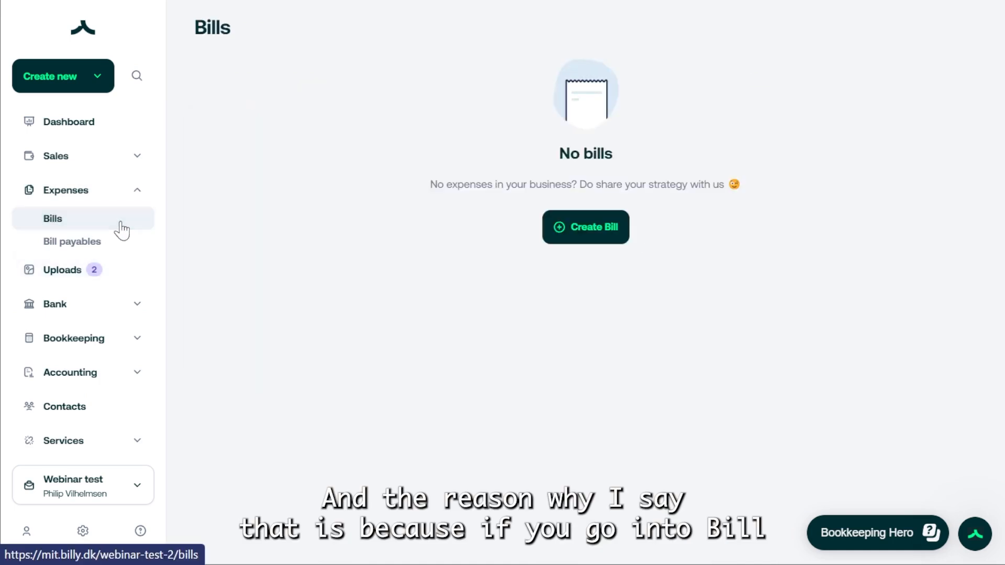
View the blank Create Bill form, then list the uploads: Fysisk-20kvittering.jpg and a 431.25 Billy bill.
{"action": "left_click", "coordinate": [586, 235]}
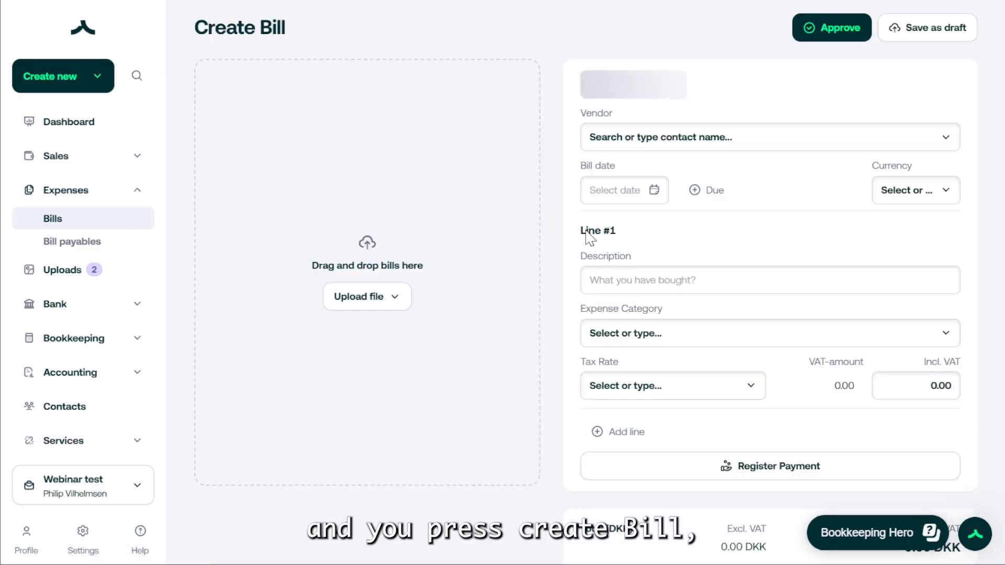
{"action": "left_click_drag", "start_coordinate": [198, 28], "coordinate": [292, 41]}
{"action": "left_click", "coordinate": [291, 41]}
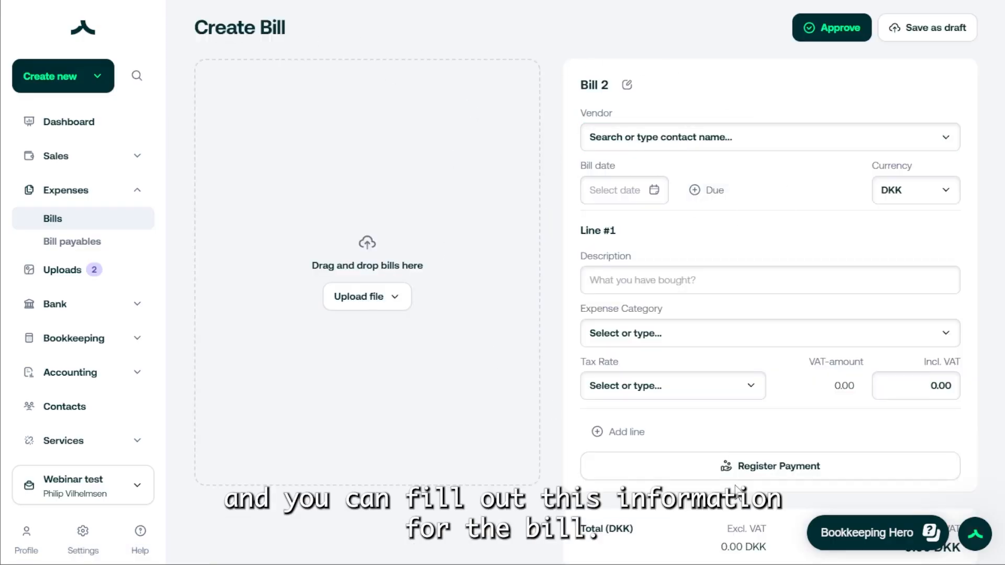
{"action": "left_click", "coordinate": [128, 286]}
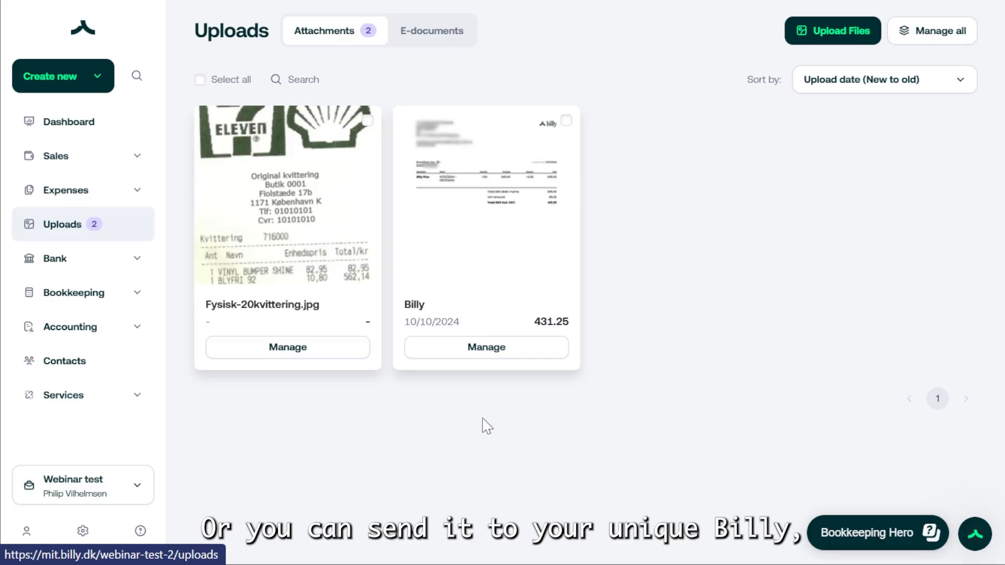
{"action": "left_click", "coordinate": [83, 531]}
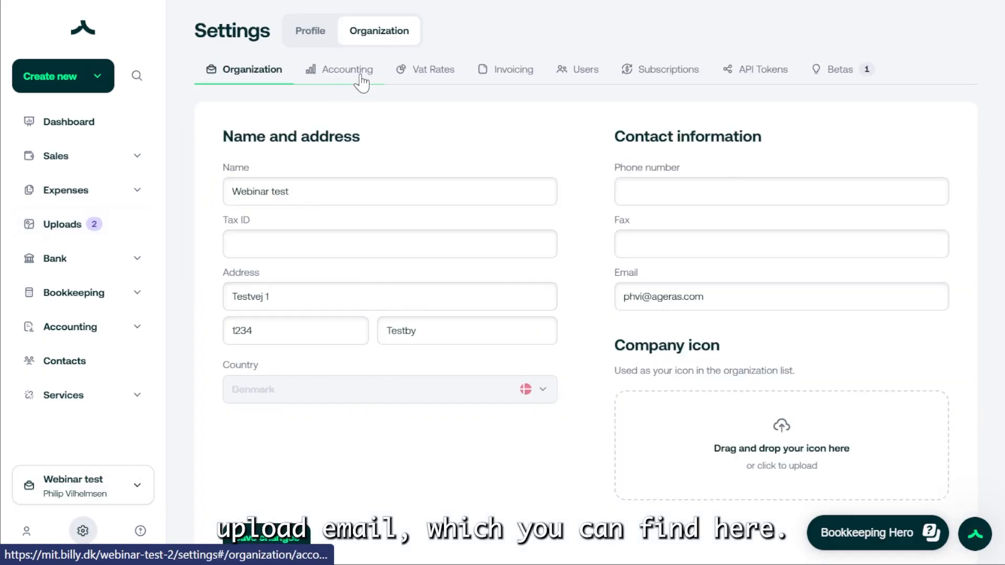
{"action": "left_click", "coordinate": [361, 80]}
{"action": "left_click_drag", "start_coordinate": [621, 313], "coordinate": [897, 323]}
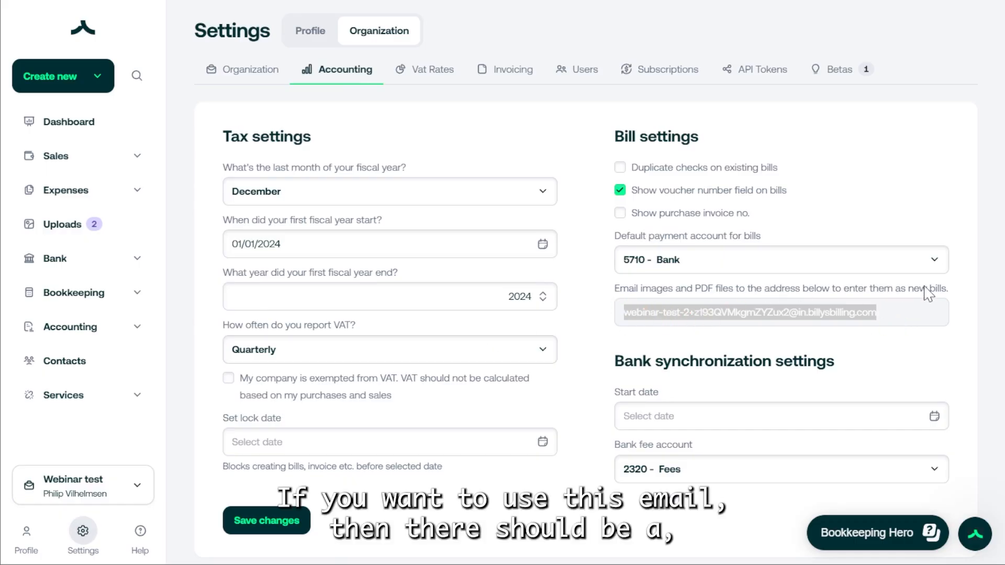
{"action": "left_click", "coordinate": [649, 292]}
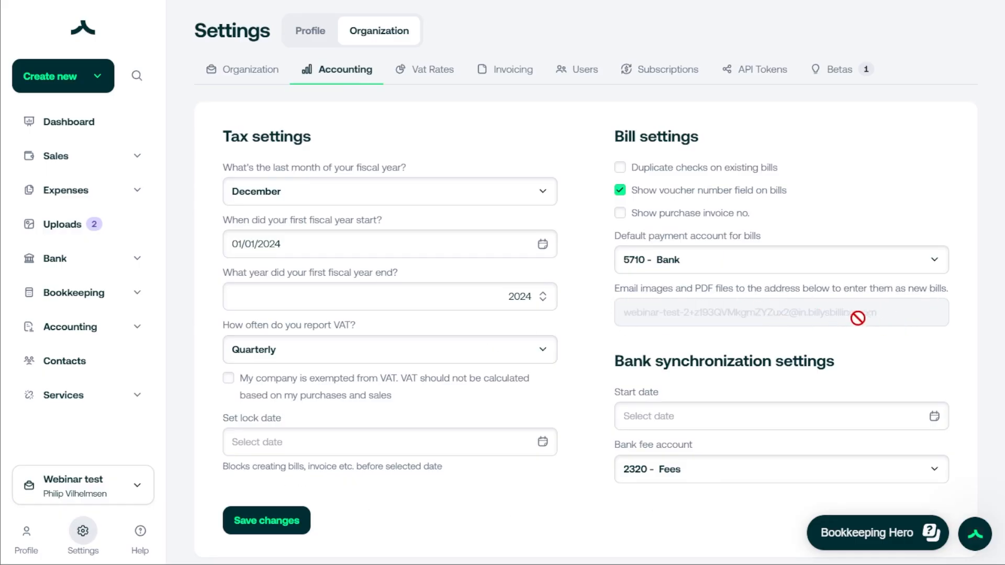
{"action": "left_click", "coordinate": [117, 225]}
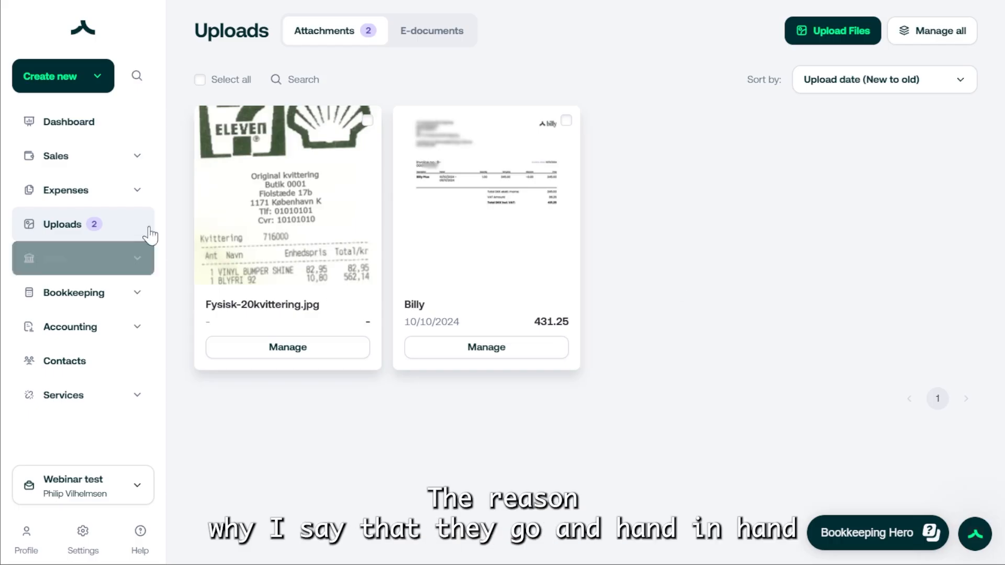
Create a bill from the 431.25 Billy upload, accepting Ageras DK ApS as vendor.
{"action": "left_click", "coordinate": [89, 189]}
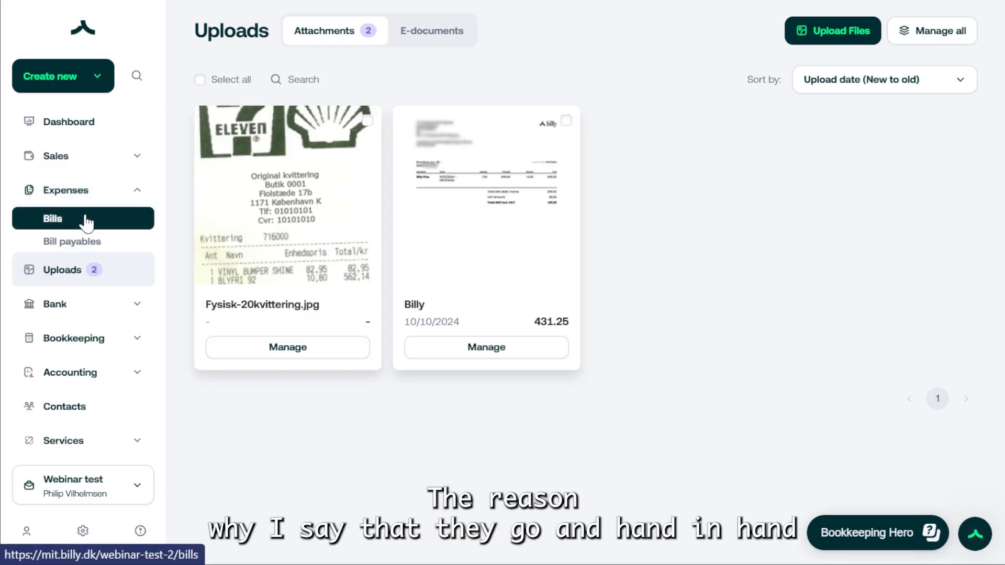
{"action": "left_click", "coordinate": [111, 197]}
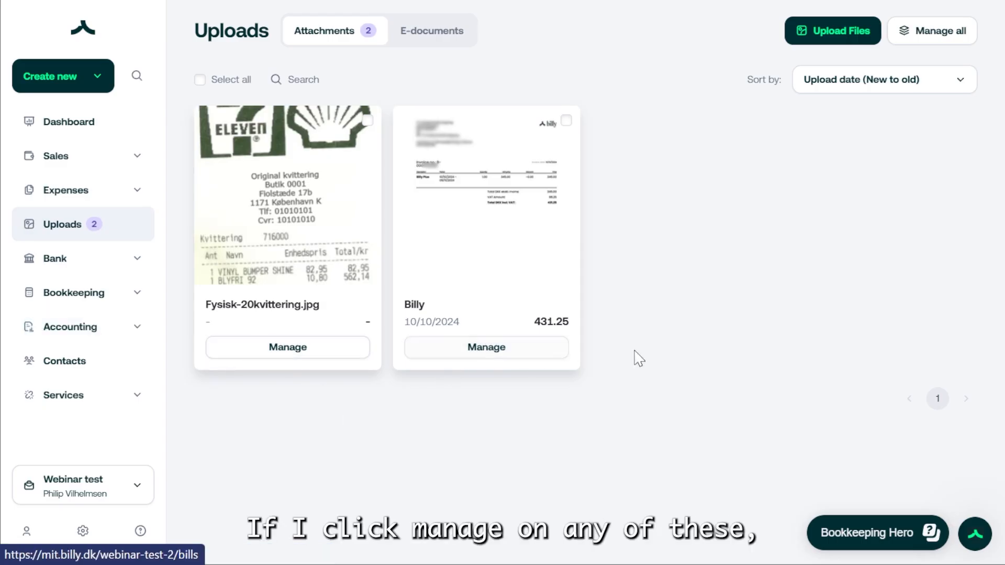
{"action": "left_click", "coordinate": [504, 356]}
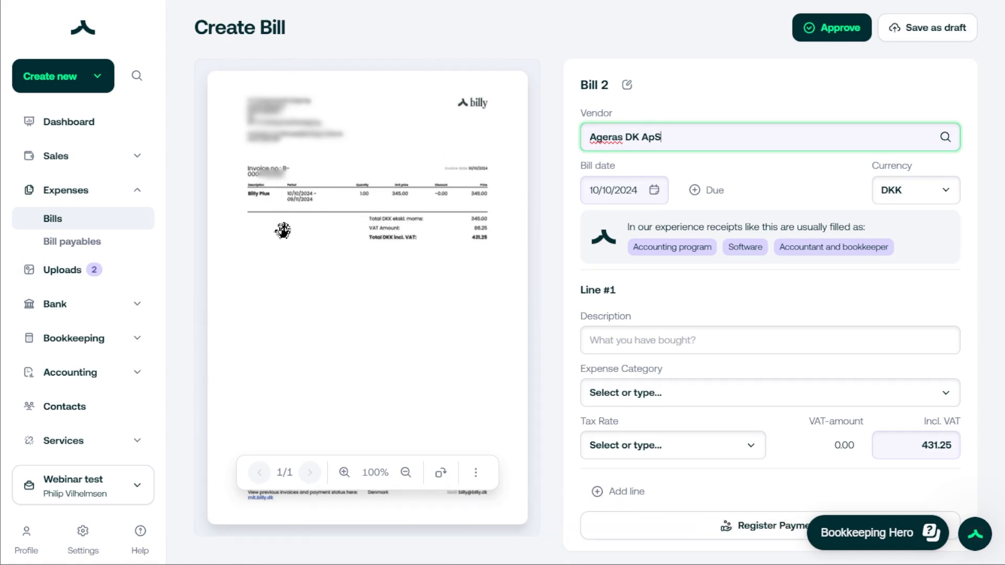
{"action": "left_click", "coordinate": [434, 51]}
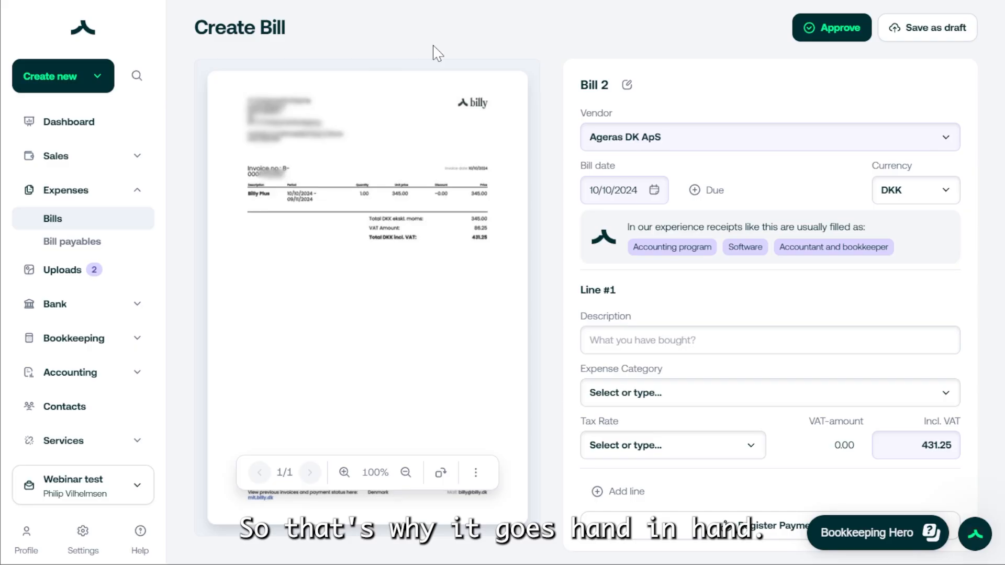
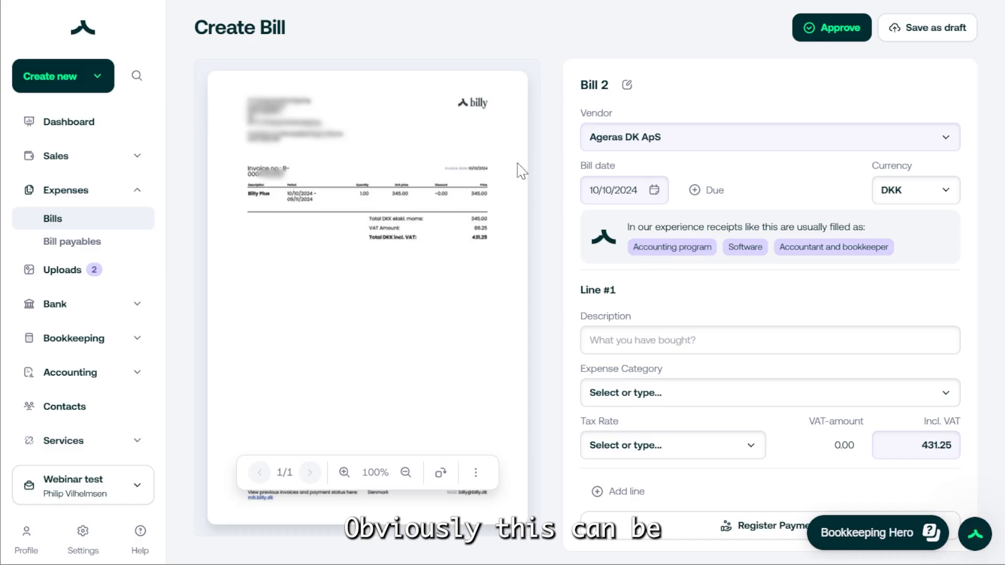
Book Bill 2's line to 1825 Accounting Software at 25% Purchase VAT using the suggestion.
{"action": "left_click", "coordinate": [677, 249]}
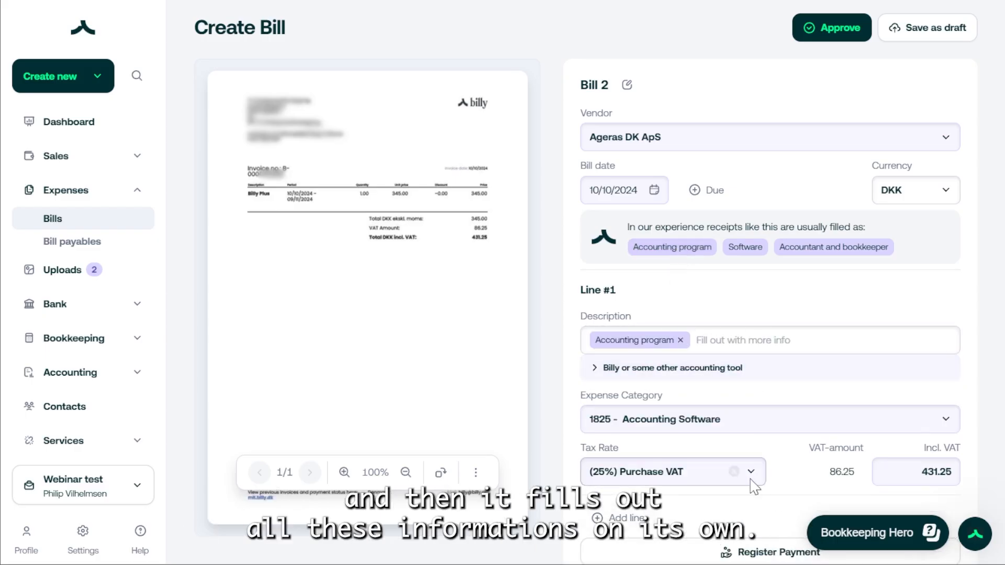
{"action": "scroll", "coordinate": [786, 471], "scroll_direction": "down", "scroll_amount": 3}
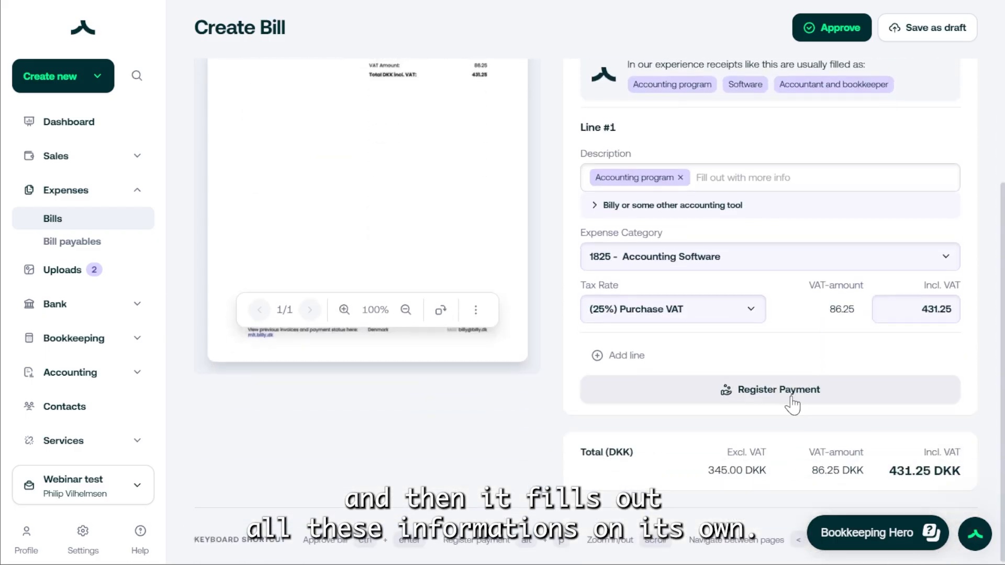
{"action": "scroll", "coordinate": [776, 399], "scroll_direction": "up", "scroll_amount": 3}
{"action": "scroll", "coordinate": [776, 392], "scroll_direction": "down", "scroll_amount": 3}
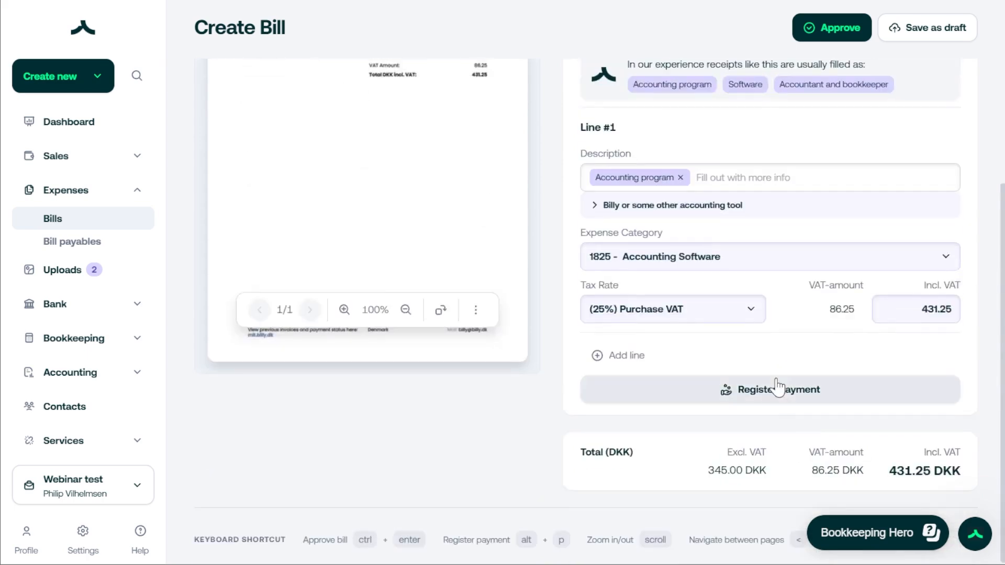
Register Bill 2 as paid from 5710 Bank and approve it.
{"action": "left_click", "coordinate": [770, 398]}
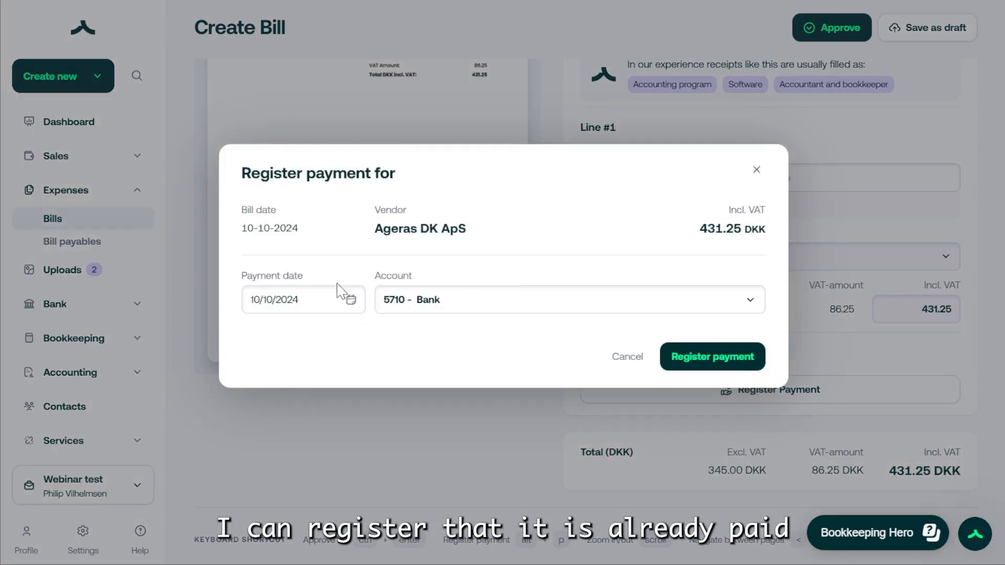
{"action": "left_click", "coordinate": [702, 363]}
{"action": "scroll", "coordinate": [773, 382], "scroll_direction": "up", "scroll_amount": 3}
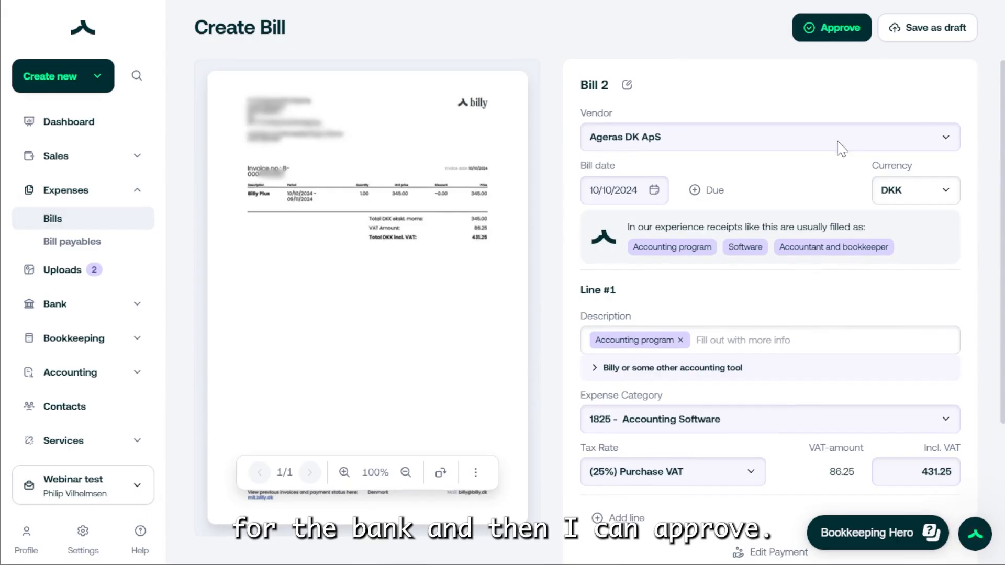
{"action": "left_click", "coordinate": [860, 29]}
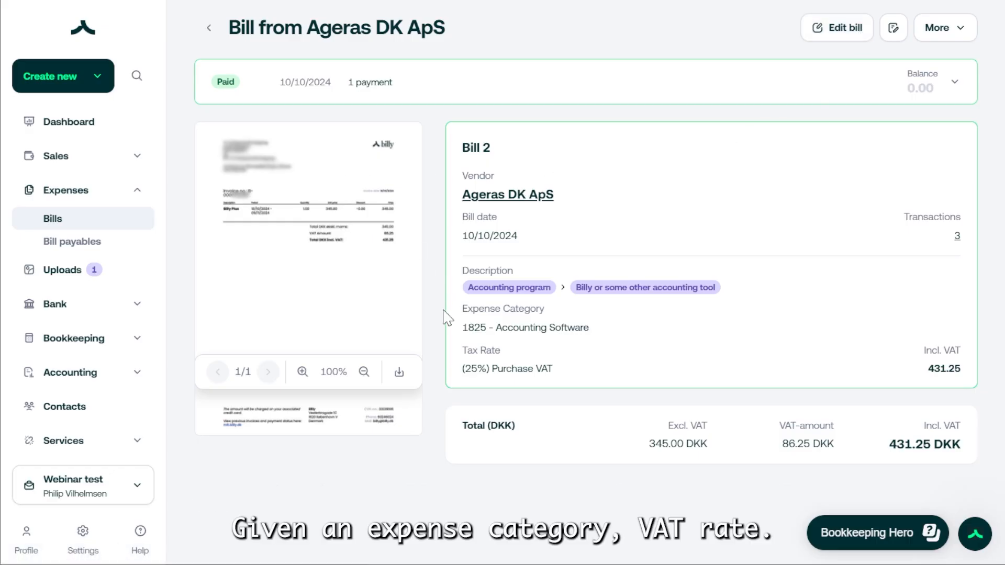
Review the approved bill's expense category and tax rate, then go to the Uploads page.
{"action": "left_click_drag", "start_coordinate": [459, 313], "coordinate": [590, 333]}
{"action": "left_click", "coordinate": [580, 347]}
{"action": "left_click_drag", "start_coordinate": [463, 361], "coordinate": [570, 369]}
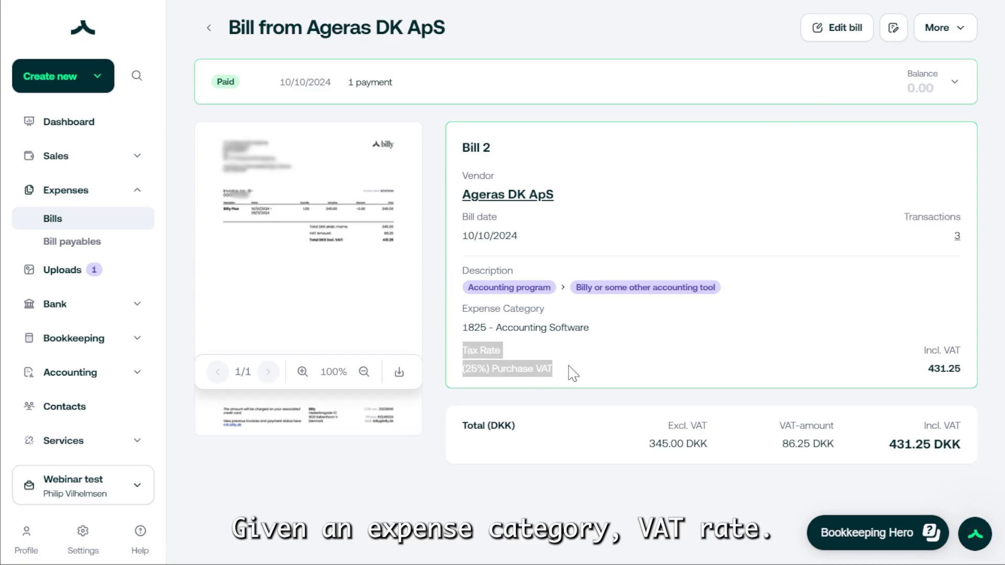
{"action": "left_click", "coordinate": [107, 279]}
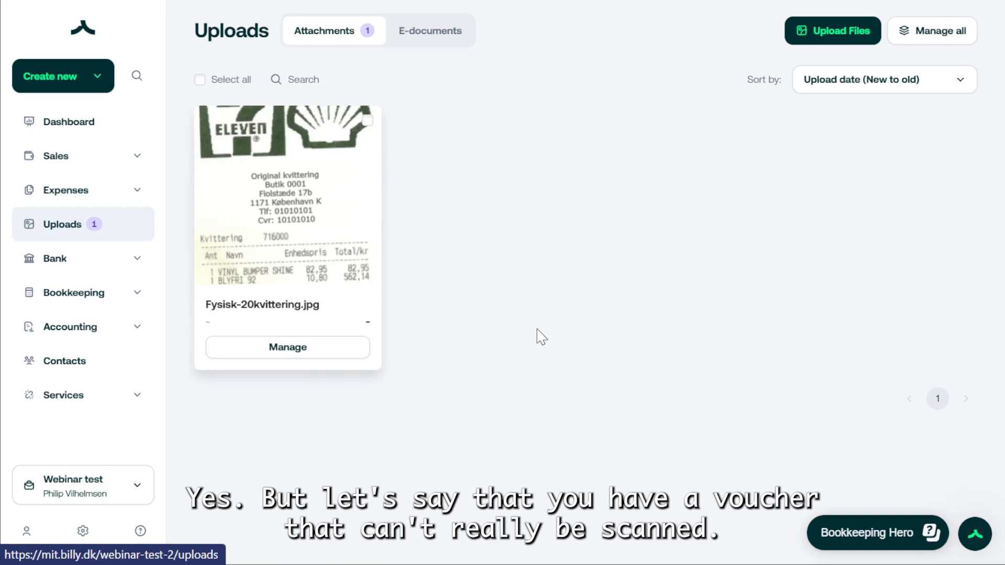
Preview the 7-Eleven receipt, then start Bill 3 from it via Manage.
{"action": "left_click", "coordinate": [291, 226]}
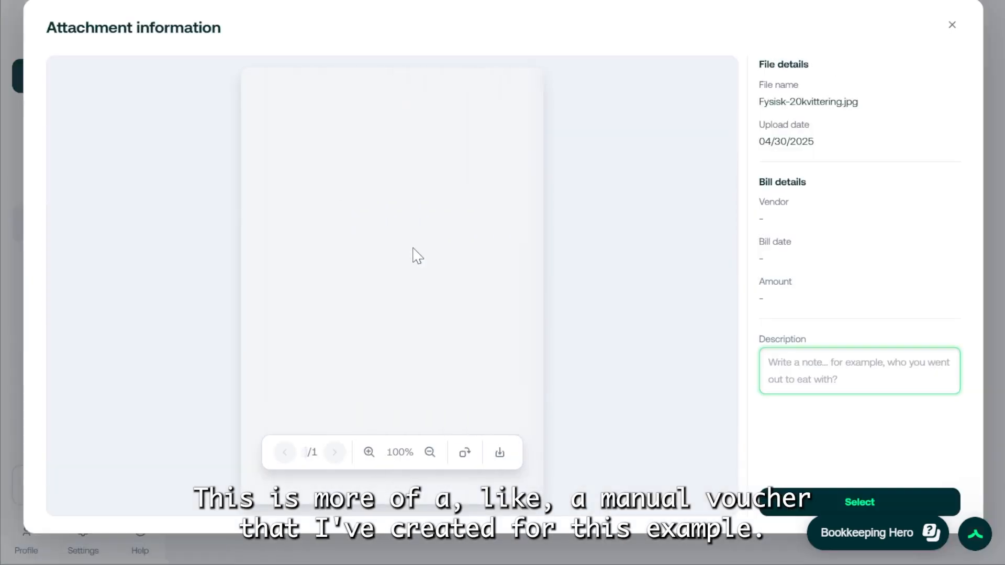
{"action": "scroll", "coordinate": [407, 233], "scroll_direction": "down", "scroll_amount": 2}
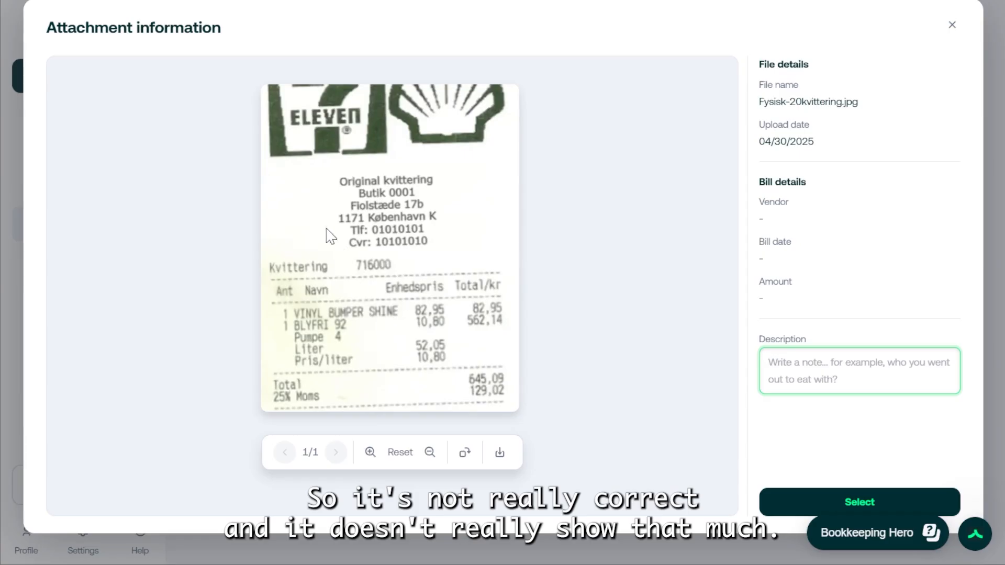
{"action": "scroll", "coordinate": [393, 343], "scroll_direction": "up", "scroll_amount": 1}
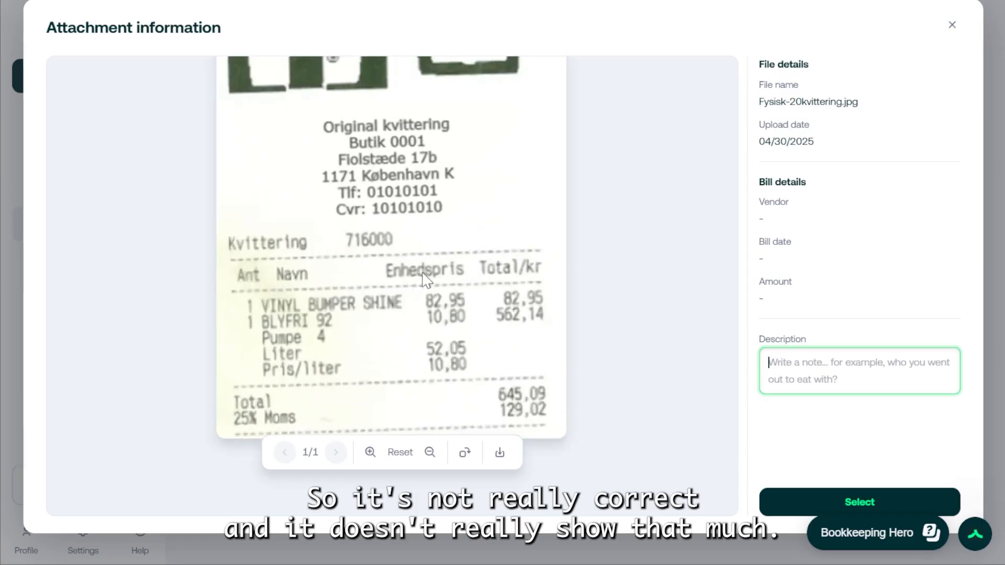
{"action": "scroll", "coordinate": [424, 280], "scroll_direction": "down", "scroll_amount": 1}
{"action": "left_click", "coordinate": [952, 25]}
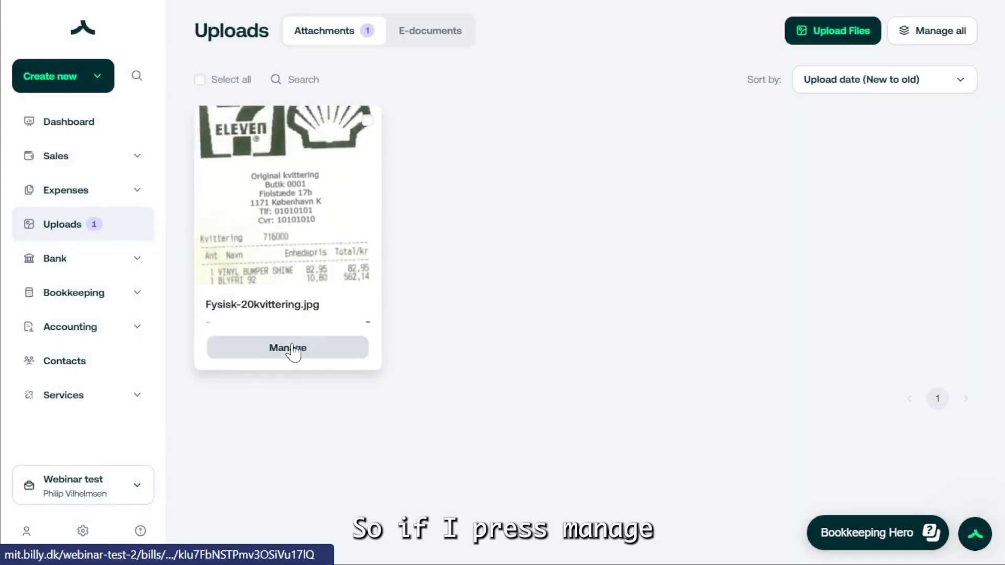
{"action": "left_click", "coordinate": [289, 348]}
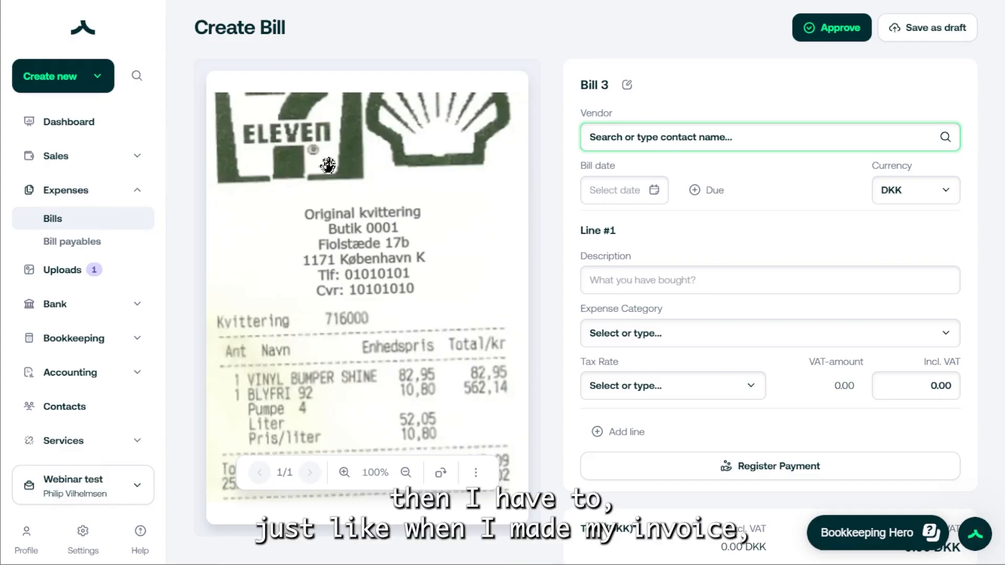
Manually create company vendor '7/11' in Denmark and assign it to Bill 3.
{"action": "left_click", "coordinate": [671, 139]}
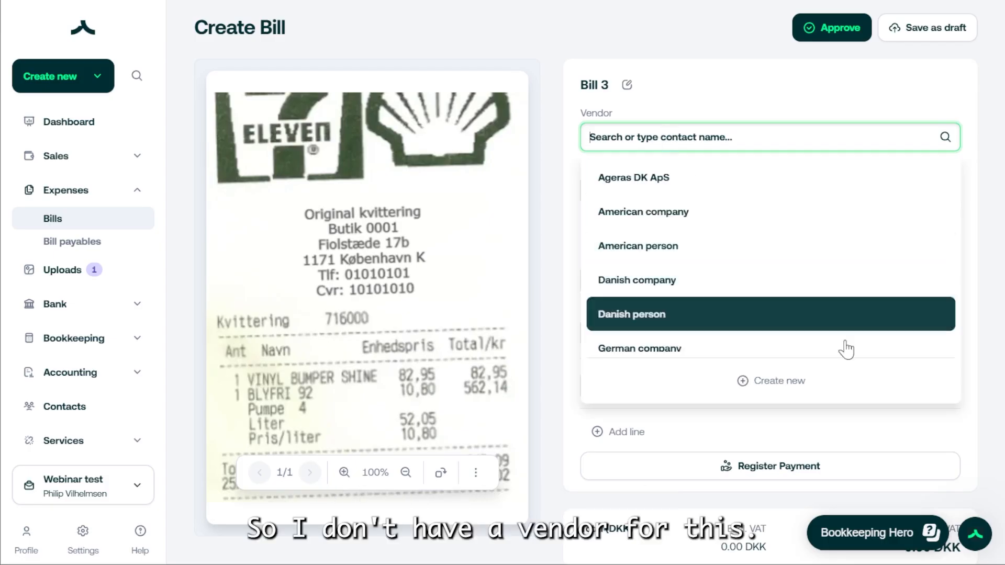
{"action": "left_click", "coordinate": [783, 390]}
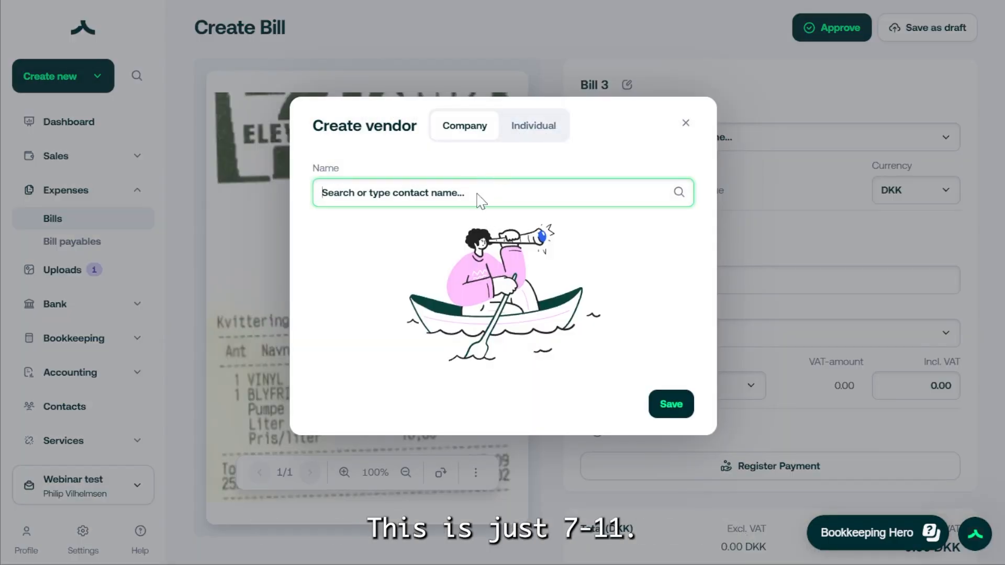
{"action": "type", "text": "7/11"}
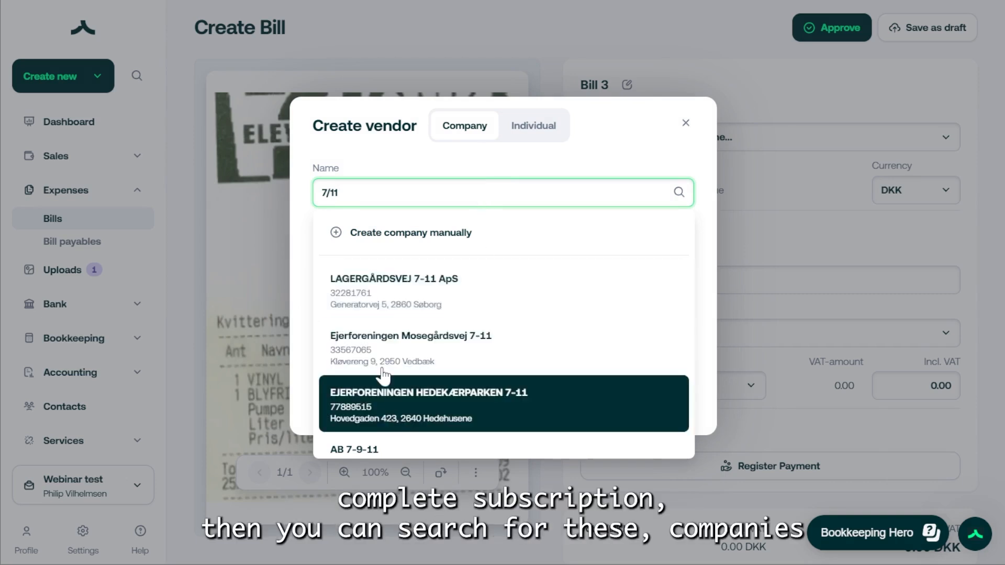
{"action": "scroll", "coordinate": [387, 293], "scroll_direction": "down", "scroll_amount": 3}
{"action": "scroll", "coordinate": [422, 314], "scroll_direction": "up", "scroll_amount": 1}
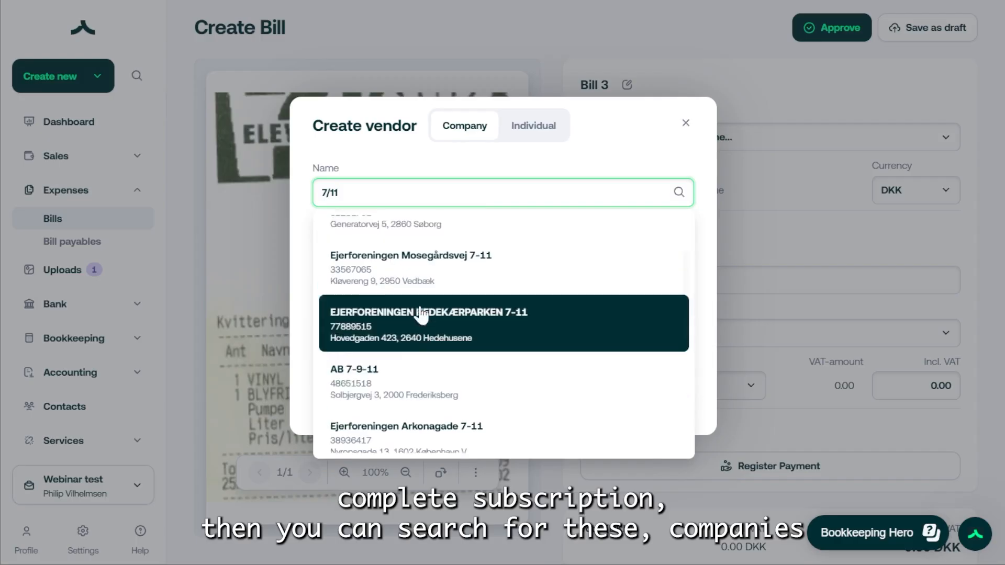
{"action": "scroll", "coordinate": [422, 314], "scroll_direction": "up", "scroll_amount": 2}
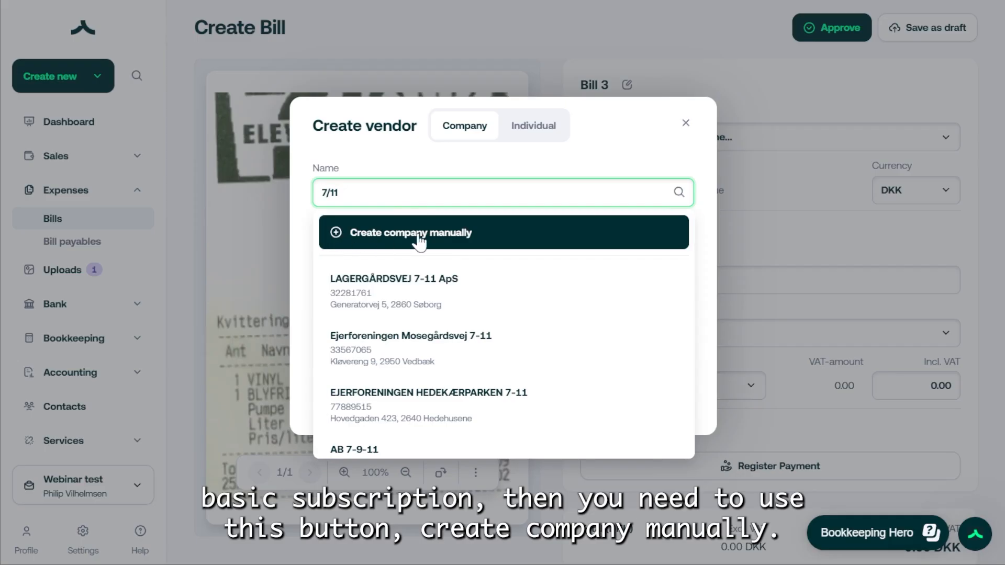
{"action": "left_click", "coordinate": [364, 240]}
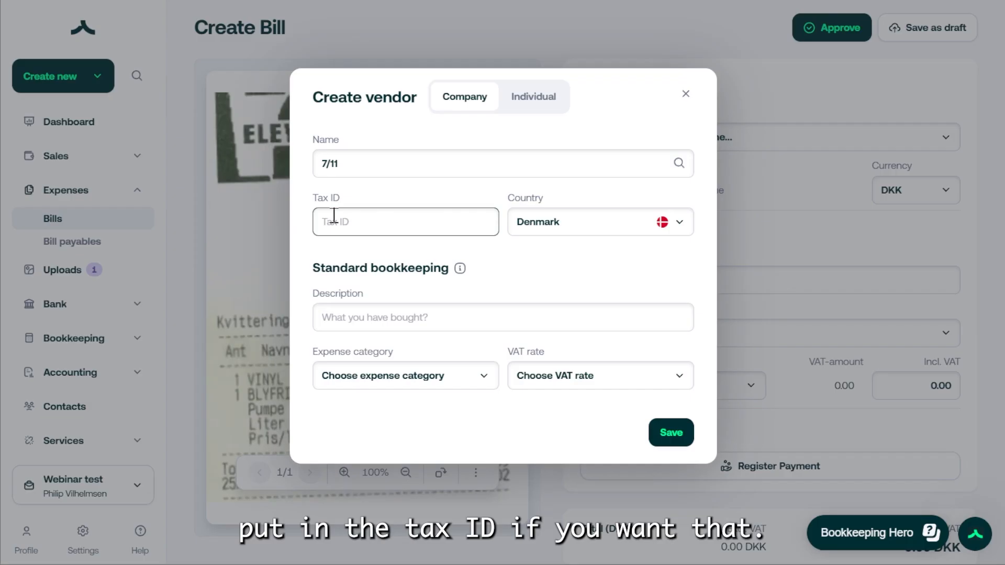
{"action": "left_click", "coordinate": [363, 316]}
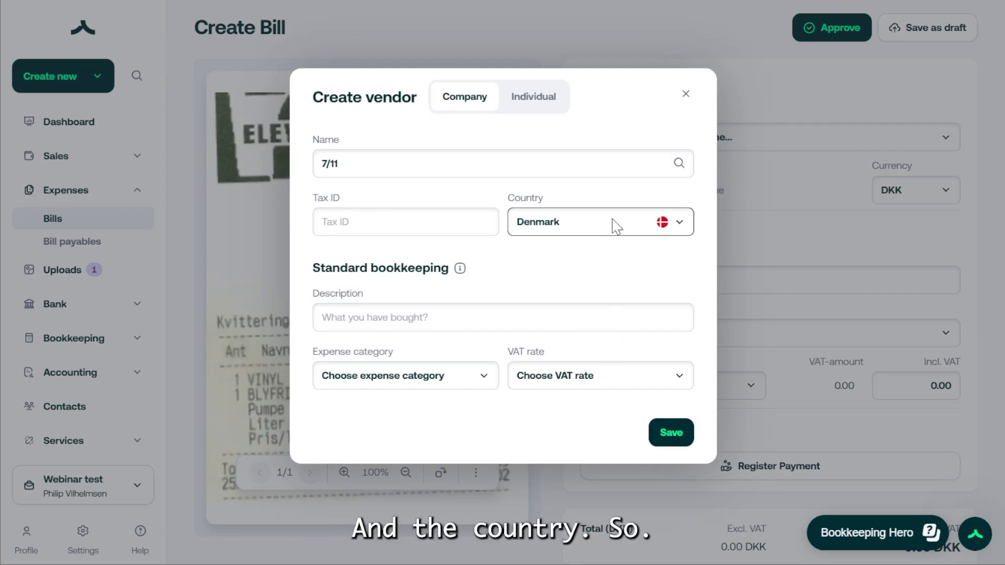
{"action": "left_click", "coordinate": [678, 433]}
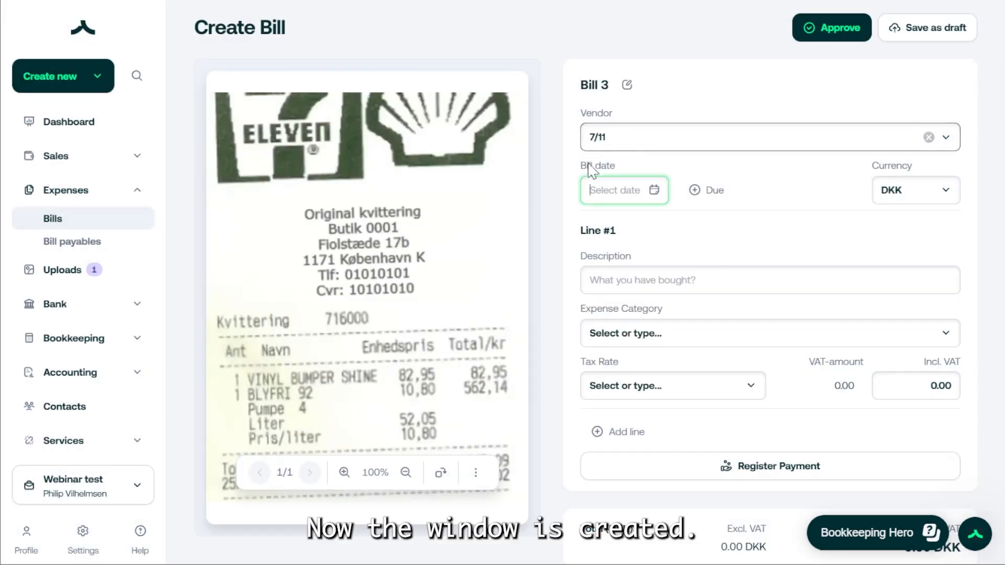
Set Bill 3's bill date to 04/30/2025.
{"action": "left_click", "coordinate": [635, 189]}
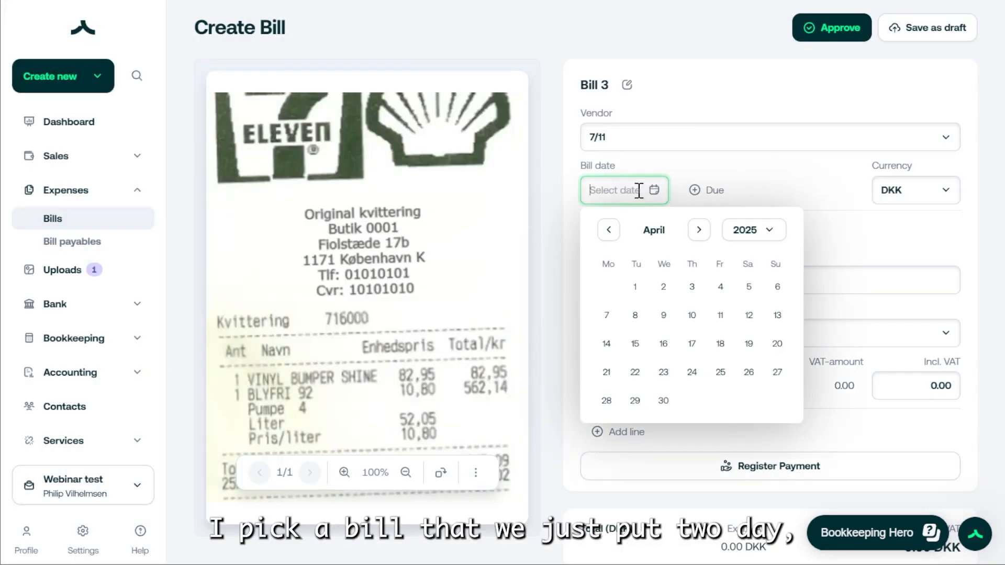
{"action": "left_click", "coordinate": [663, 401]}
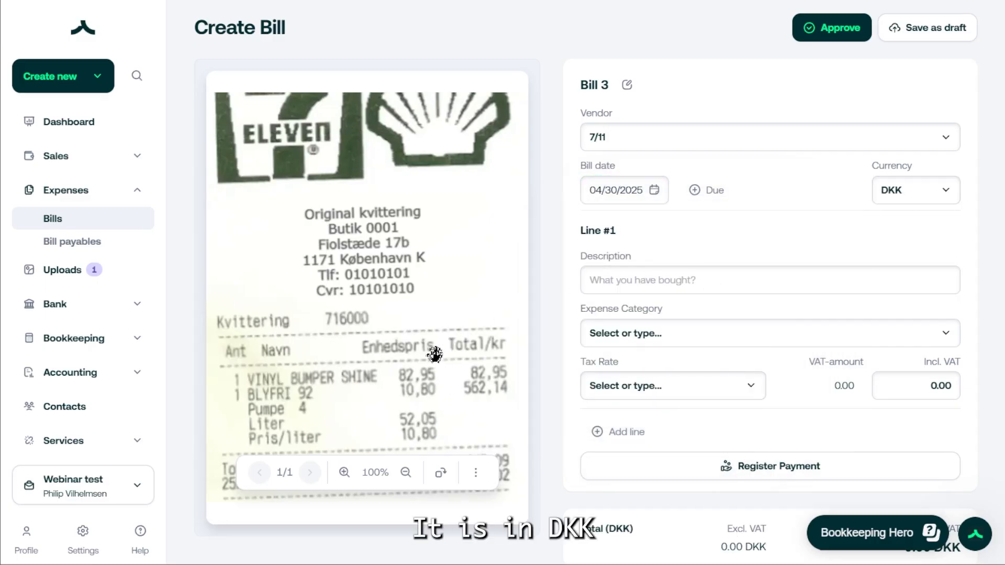
{"action": "scroll", "coordinate": [434, 355], "scroll_direction": "down", "scroll_amount": 1}
{"action": "scroll", "coordinate": [434, 355], "scroll_direction": "up", "scroll_amount": 3}
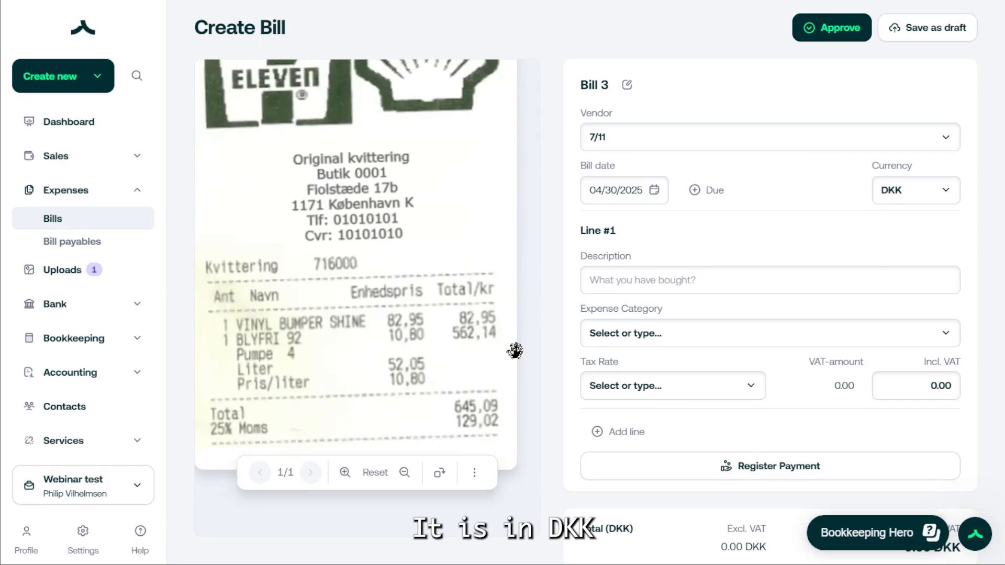
Enter 'Gas' as the line description, leaving the suggested Fuel category unapplied.
{"action": "left_click", "coordinate": [661, 281]}
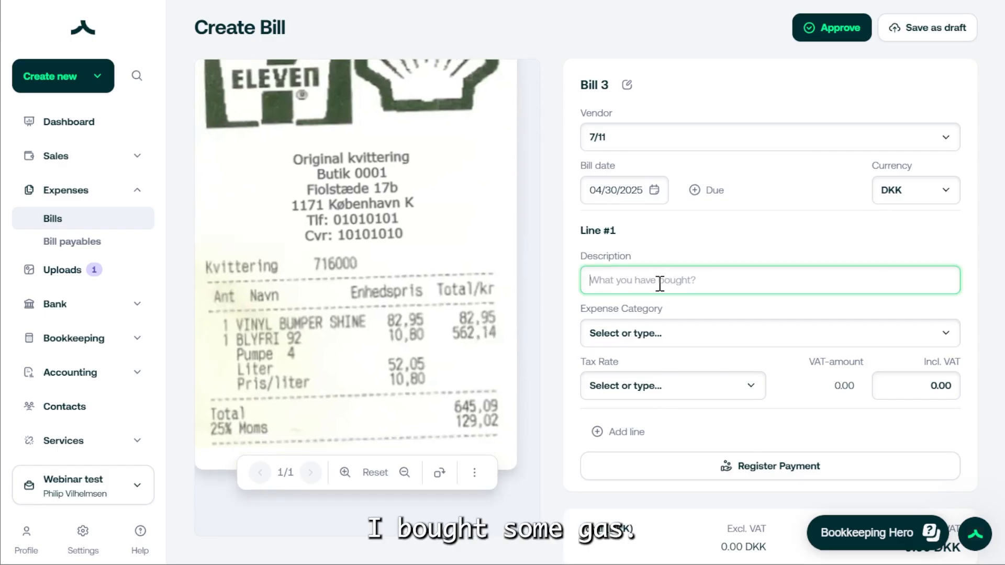
{"action": "type", "text": "Gas"}
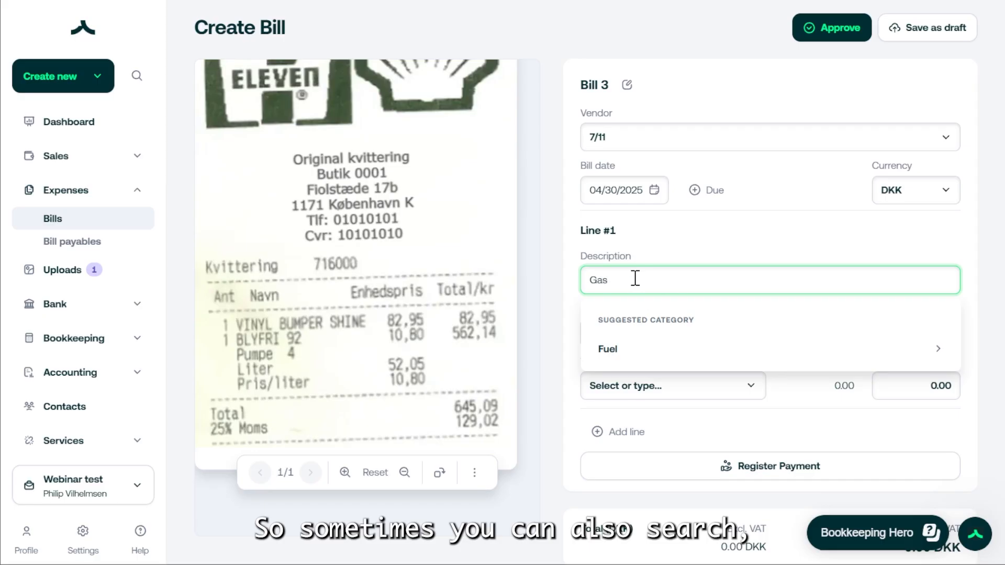
{"action": "left_click", "coordinate": [628, 349]}
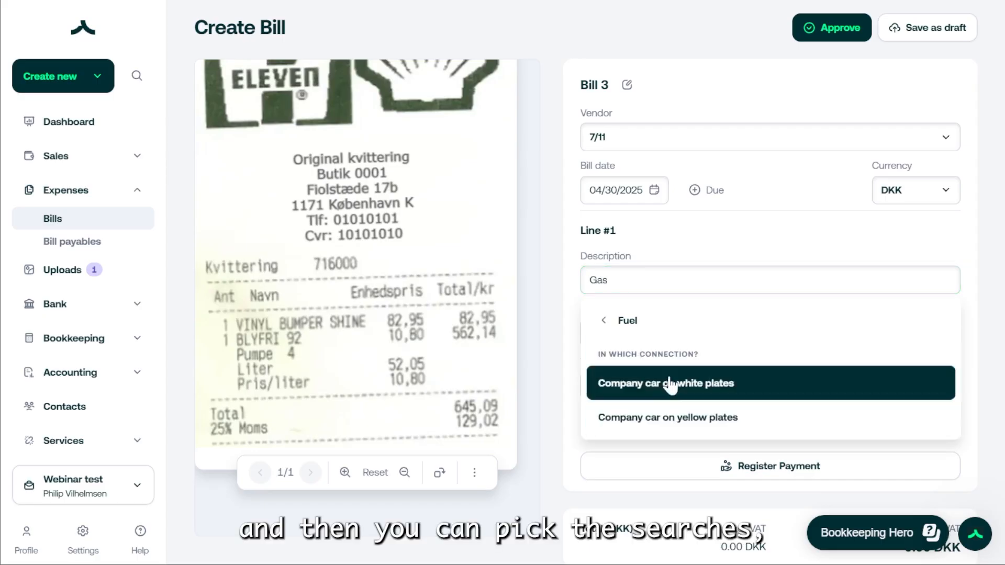
{"action": "left_click", "coordinate": [627, 325]}
{"action": "left_click", "coordinate": [639, 249]}
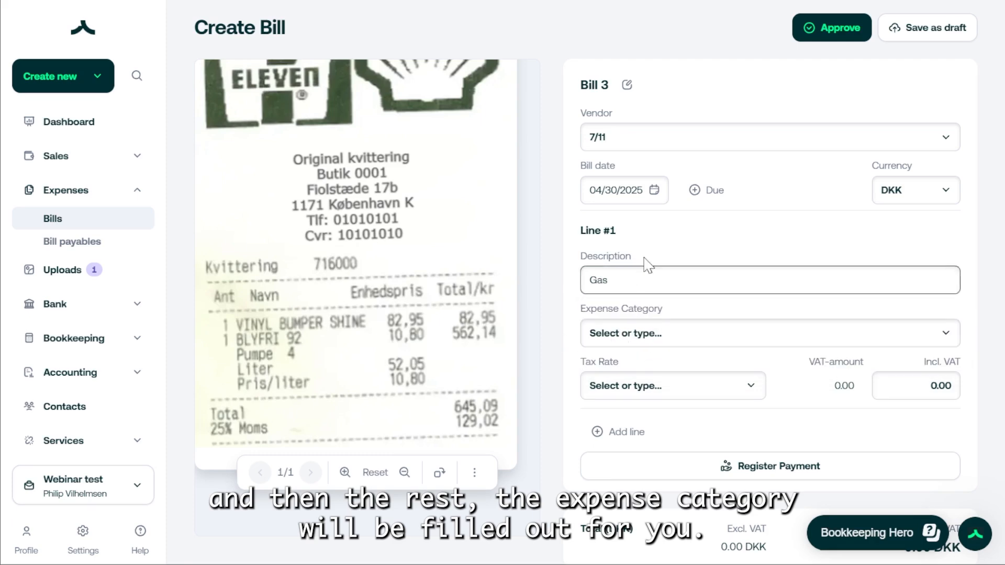
Clear the recent category searches and set the expense category to 1710 - Fuel.
{"action": "left_click", "coordinate": [647, 333]}
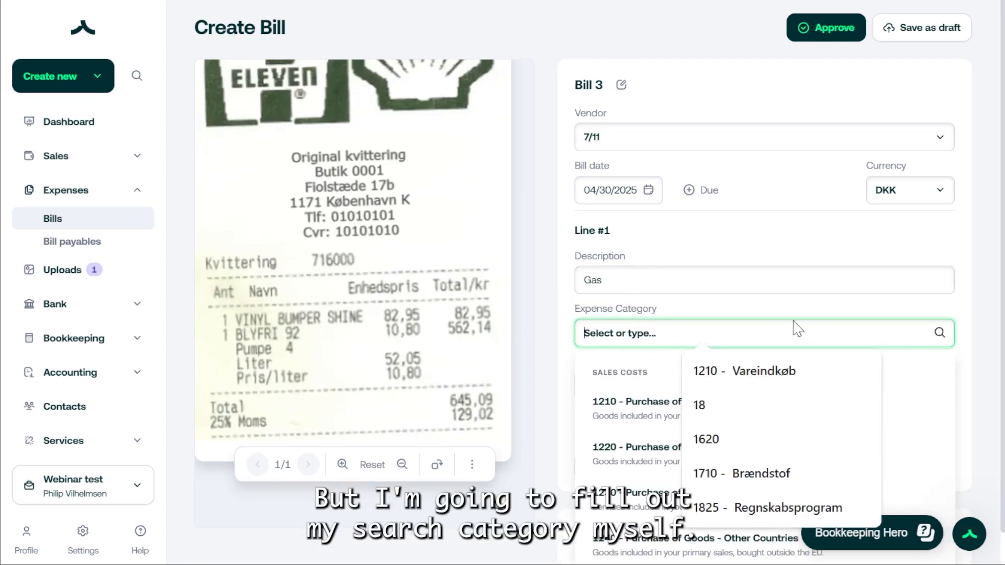
{"action": "left_click", "coordinate": [860, 371]}
{"action": "left_click", "coordinate": [860, 370]}
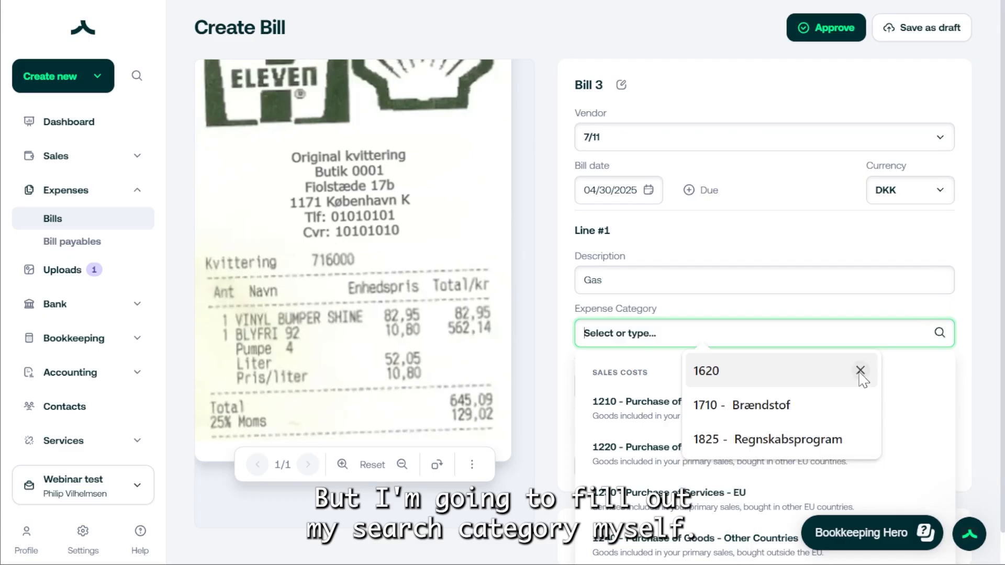
{"action": "left_click", "coordinate": [860, 371]}
{"action": "left_click", "coordinate": [860, 371]}
{"action": "scroll", "coordinate": [710, 405], "scroll_direction": "down", "scroll_amount": 4}
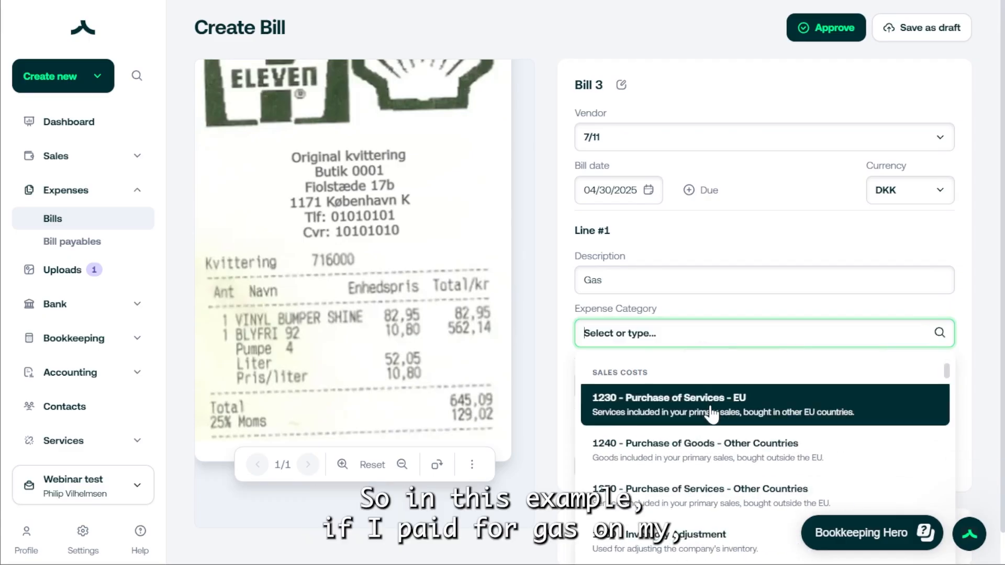
{"action": "scroll", "coordinate": [713, 415], "scroll_direction": "down", "scroll_amount": 6}
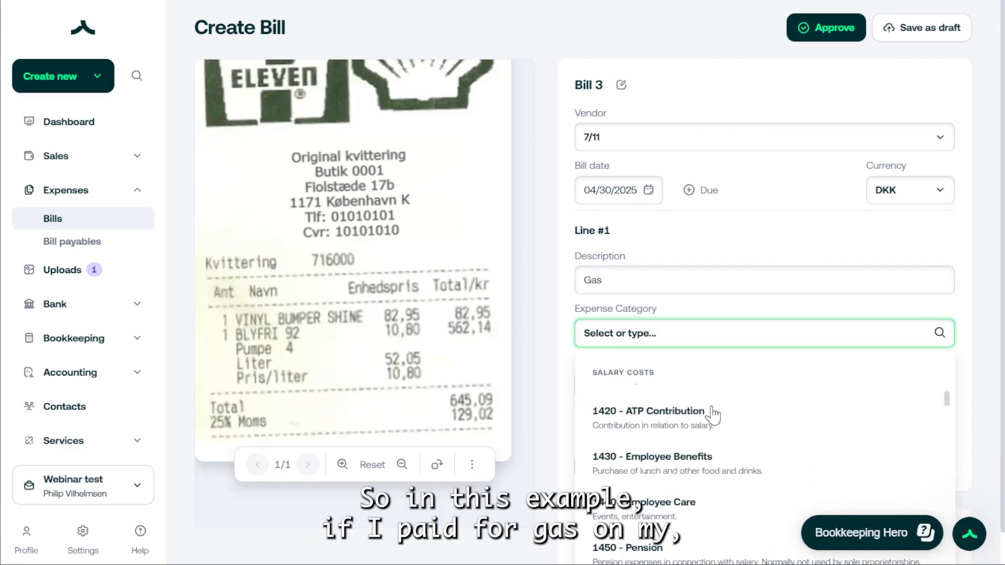
{"action": "scroll", "coordinate": [713, 415], "scroll_direction": "down", "scroll_amount": 5}
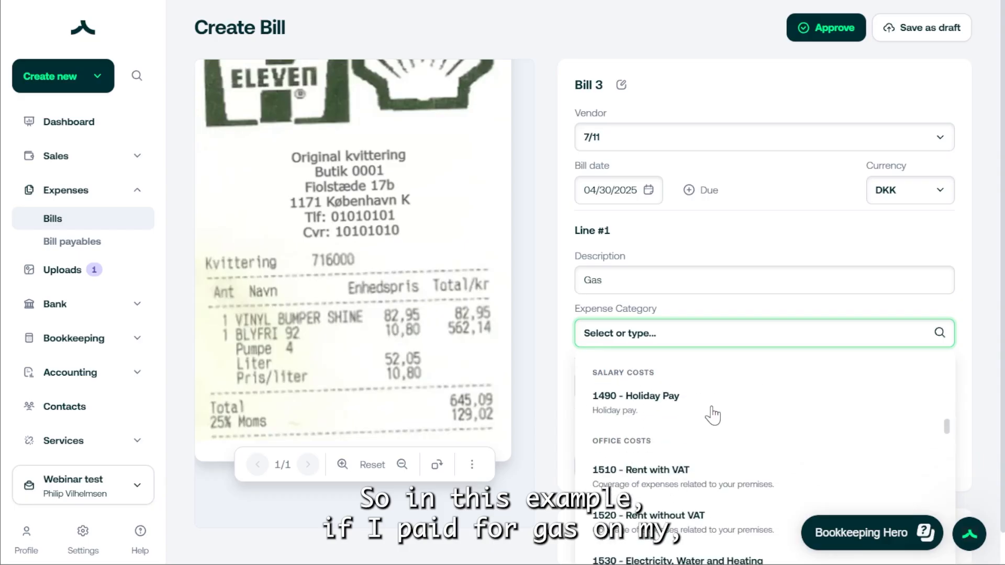
{"action": "scroll", "coordinate": [713, 415], "scroll_direction": "down", "scroll_amount": 2}
{"action": "scroll", "coordinate": [712, 415], "scroll_direction": "up", "scroll_amount": 3}
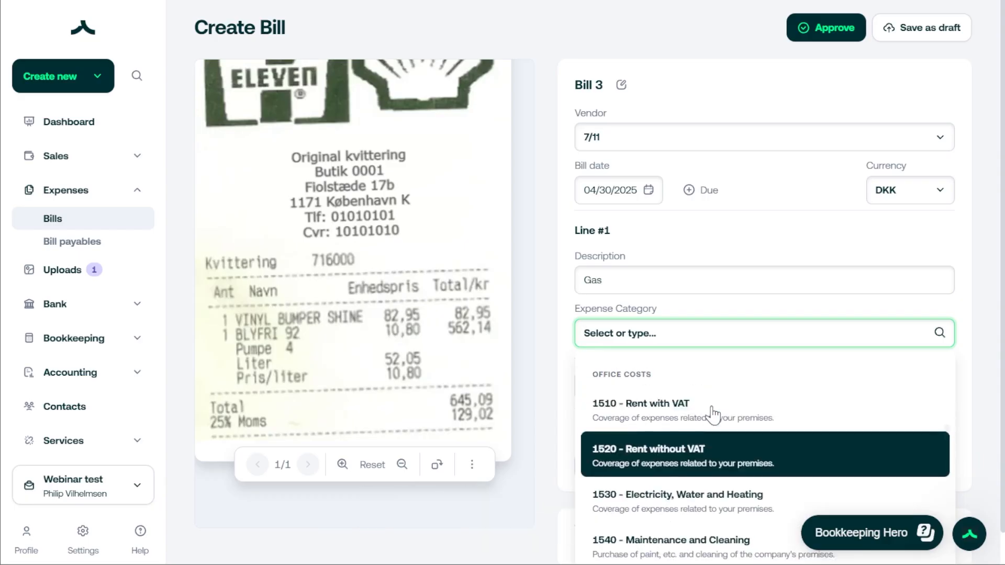
{"action": "scroll", "coordinate": [710, 419], "scroll_direction": "down", "scroll_amount": 4}
{"action": "scroll", "coordinate": [711, 421], "scroll_direction": "down", "scroll_amount": 2}
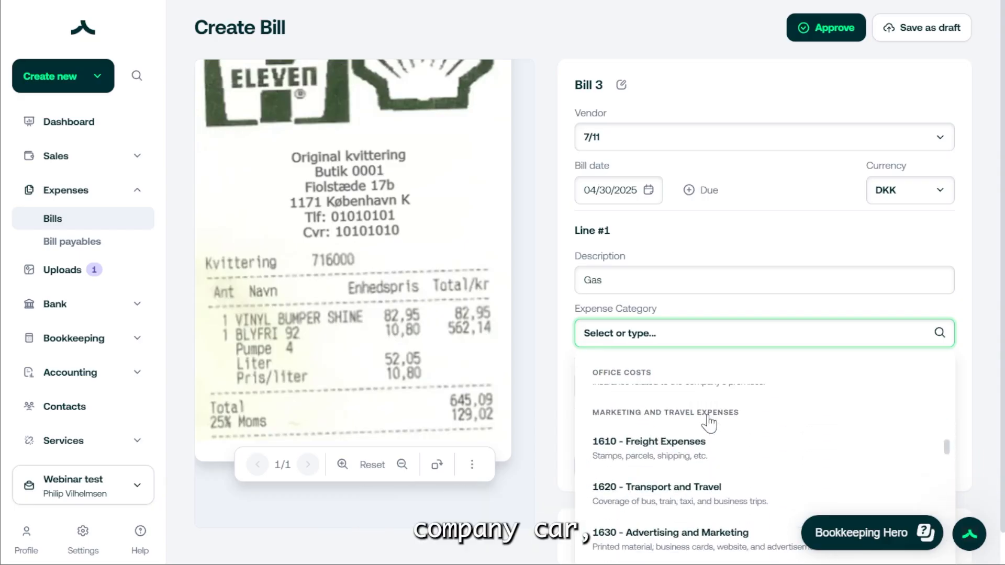
{"action": "scroll", "coordinate": [709, 419], "scroll_direction": "down", "scroll_amount": 5}
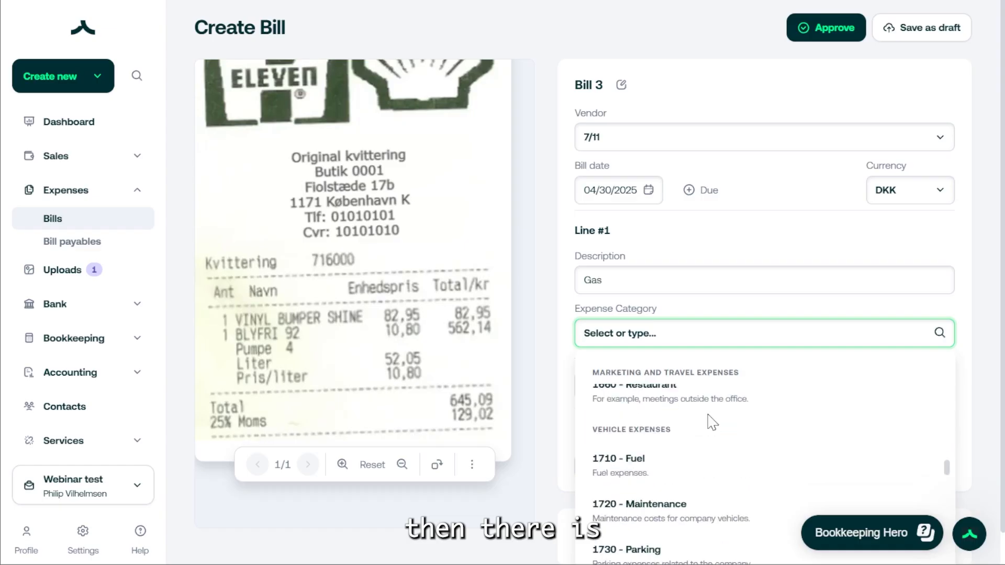
{"action": "left_click", "coordinate": [627, 475]}
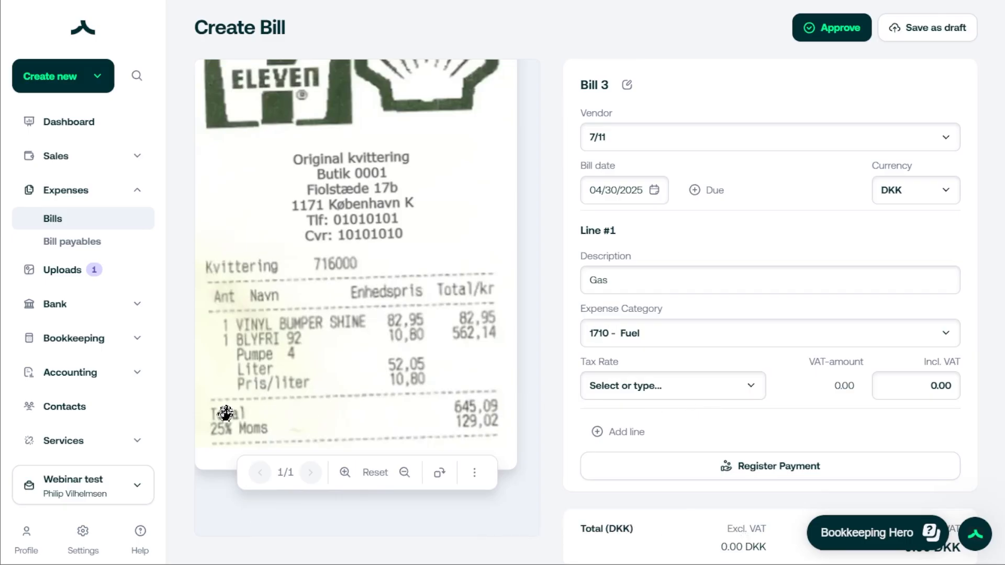
Check the receipt totals and set the tax rate to (25%) Purchase VAT.
{"action": "left_click_drag", "start_coordinate": [224, 413], "coordinate": [240, 381]}
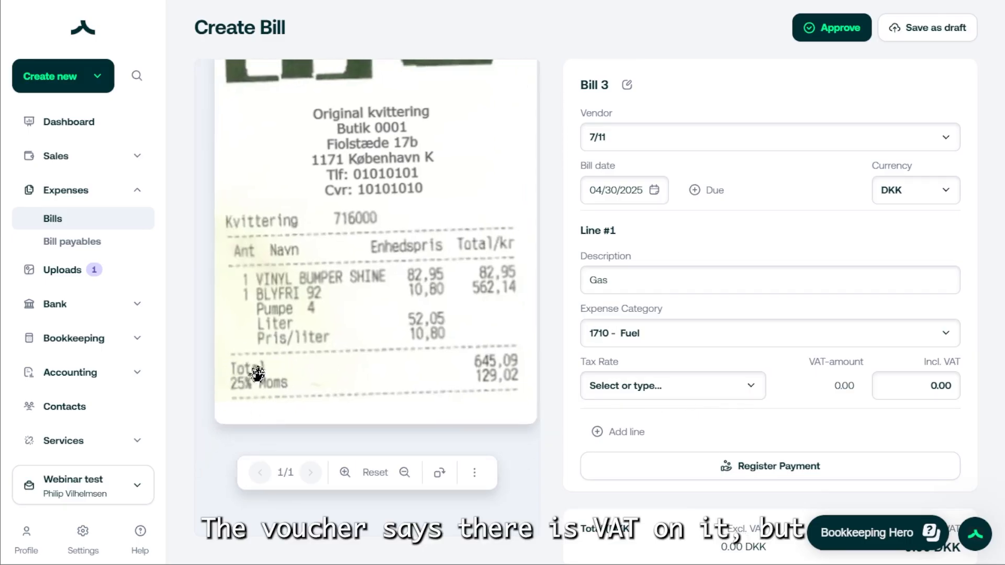
{"action": "left_click_drag", "start_coordinate": [444, 399], "coordinate": [450, 487]}
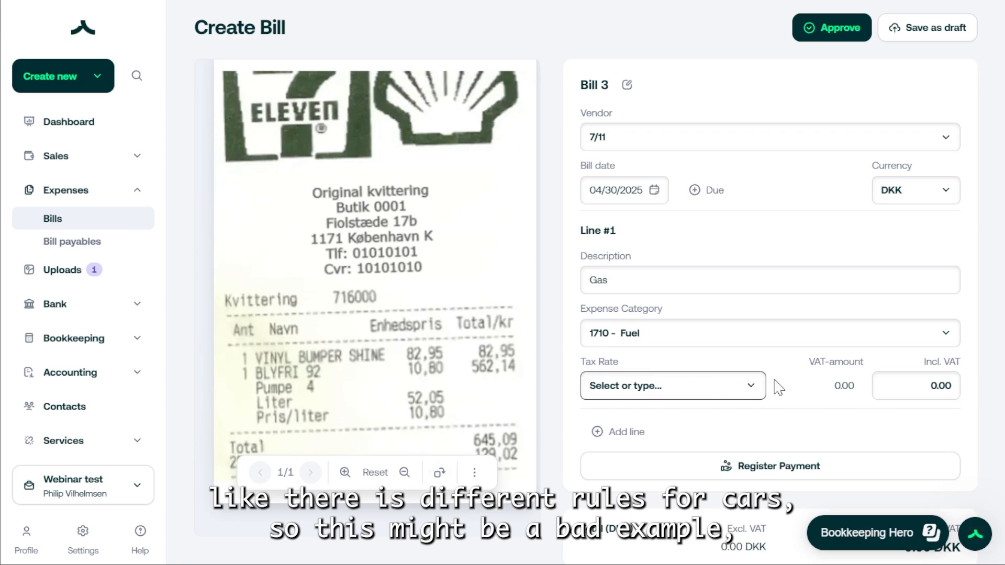
{"action": "left_click", "coordinate": [751, 386]}
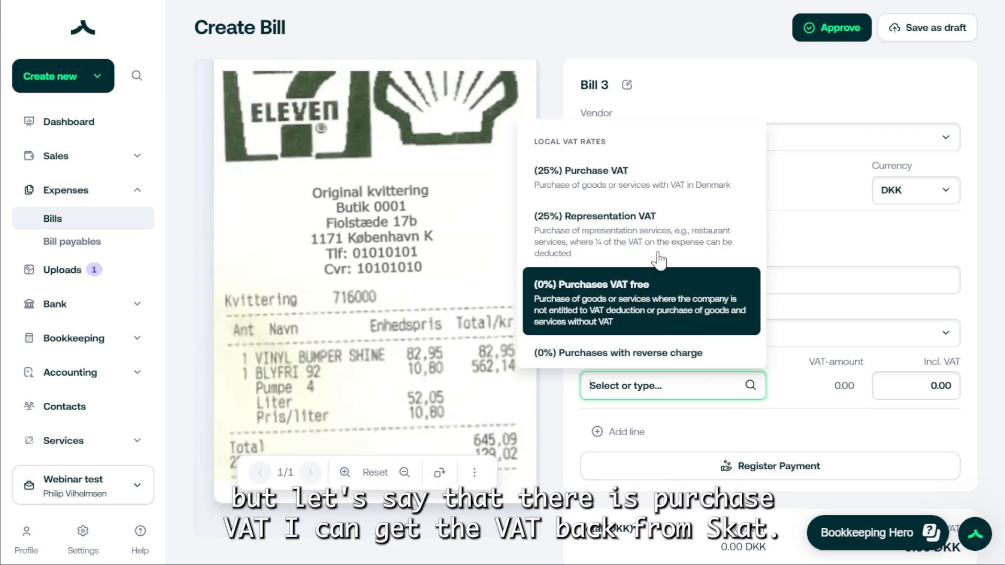
{"action": "left_click", "coordinate": [635, 195]}
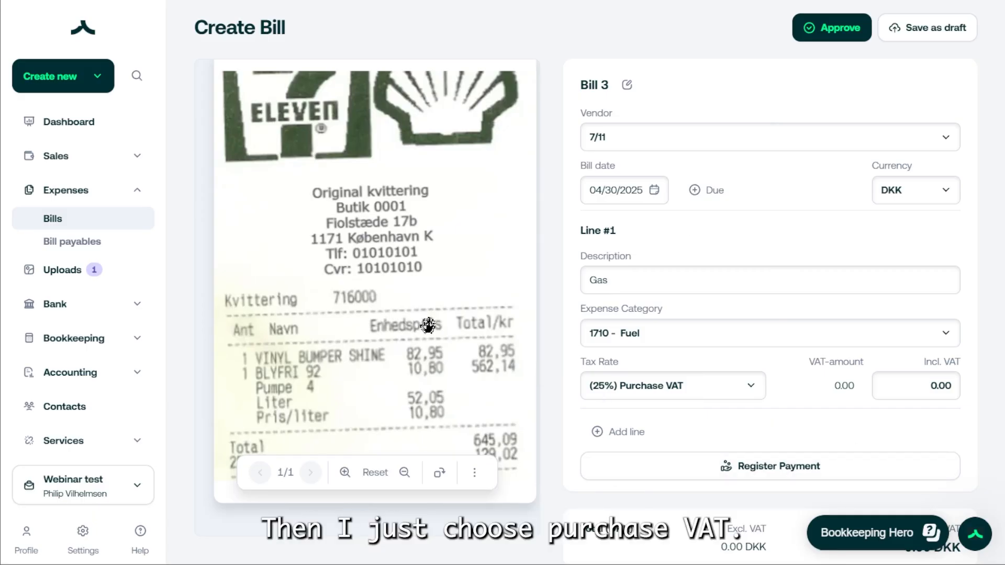
{"action": "scroll", "coordinate": [428, 325], "scroll_direction": "down", "scroll_amount": 1}
{"action": "left_click", "coordinate": [751, 386]}
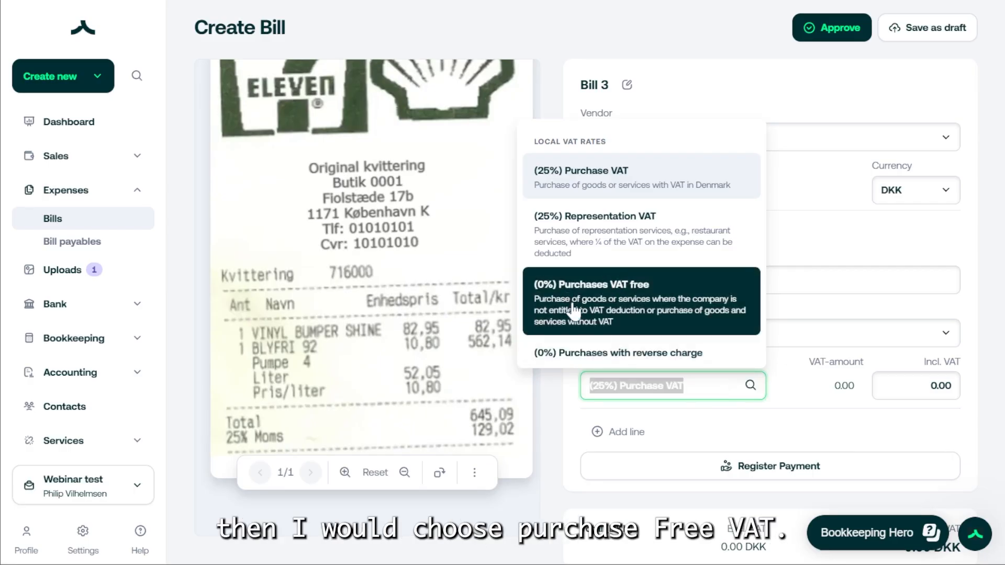
{"action": "left_click", "coordinate": [590, 317]}
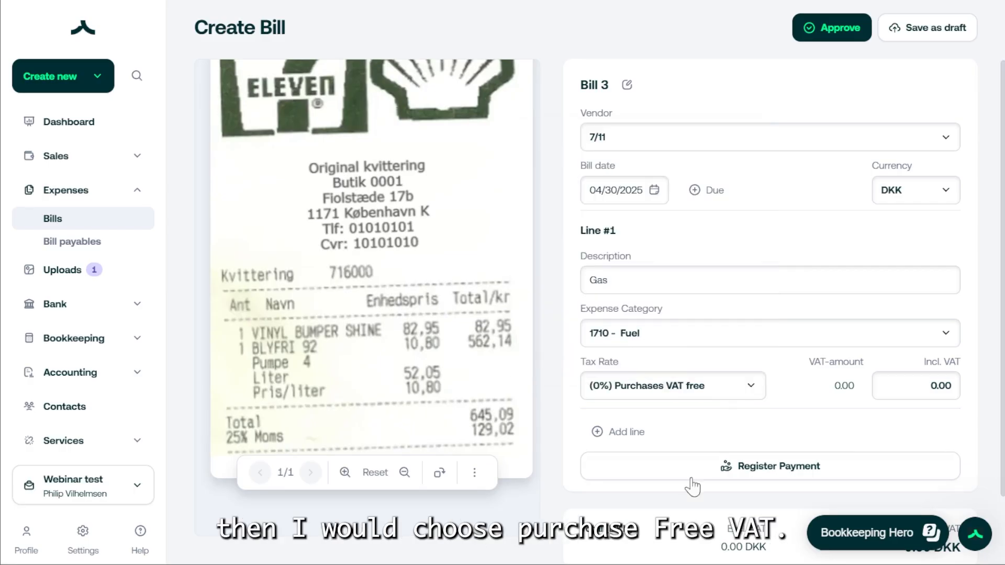
{"action": "left_click", "coordinate": [753, 391]}
{"action": "scroll", "coordinate": [672, 156], "scroll_direction": "up", "scroll_amount": 1}
{"action": "left_click", "coordinate": [602, 169]}
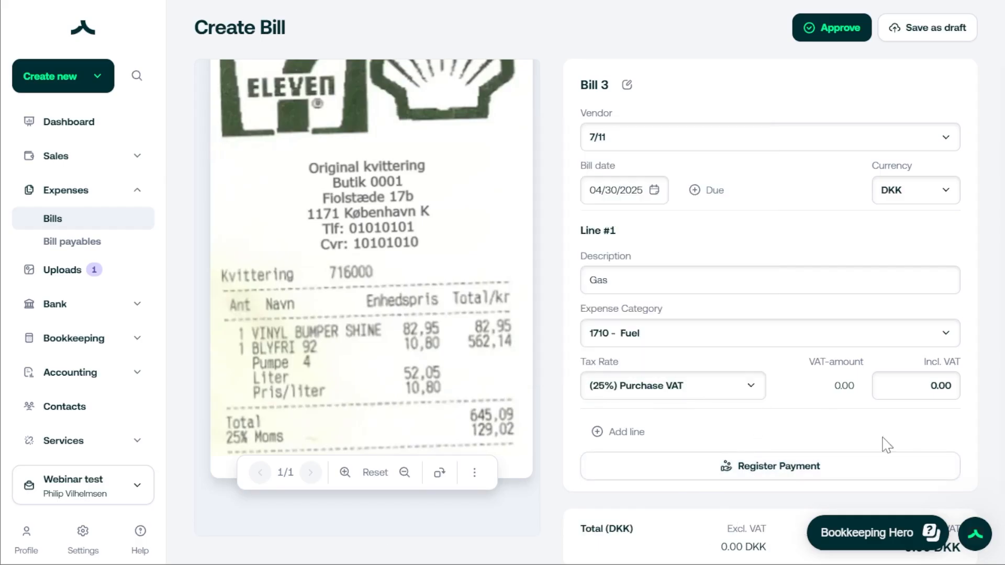
Enter 645,09 as the amount including VAT, yielding 129.02 VAT.
{"action": "left_click", "coordinate": [929, 385]}
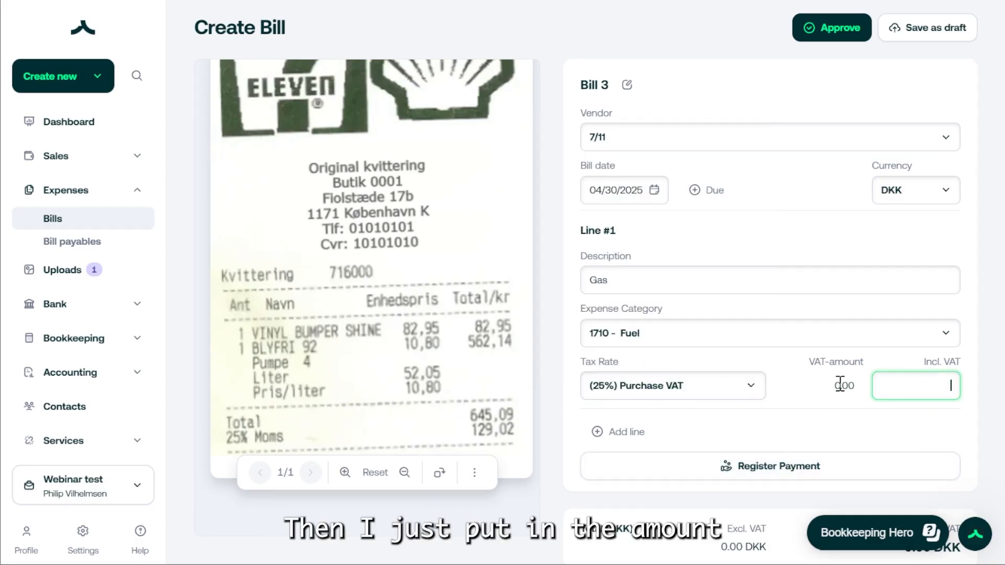
{"action": "type", "text": "645"}
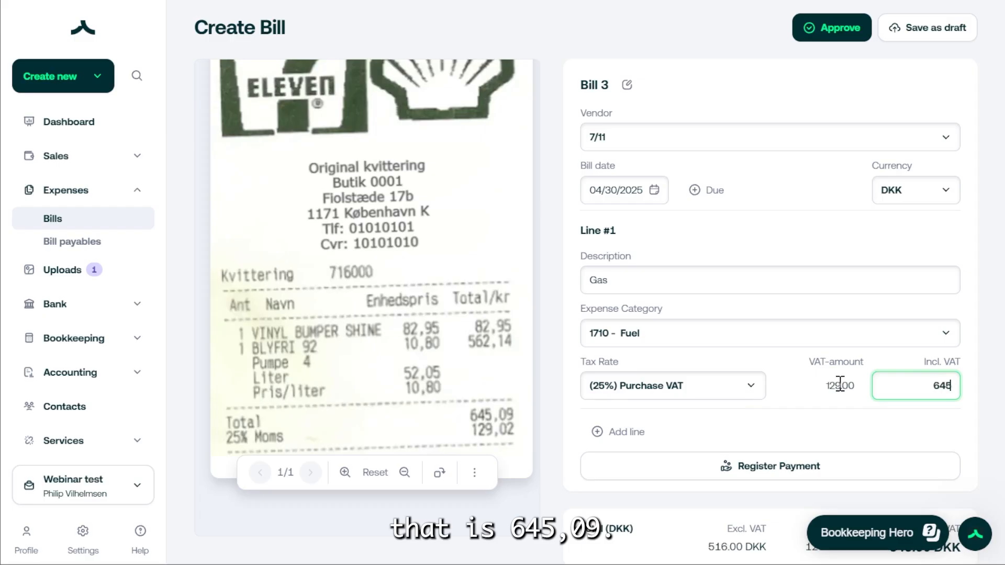
{"action": "type", "text": ",09"}
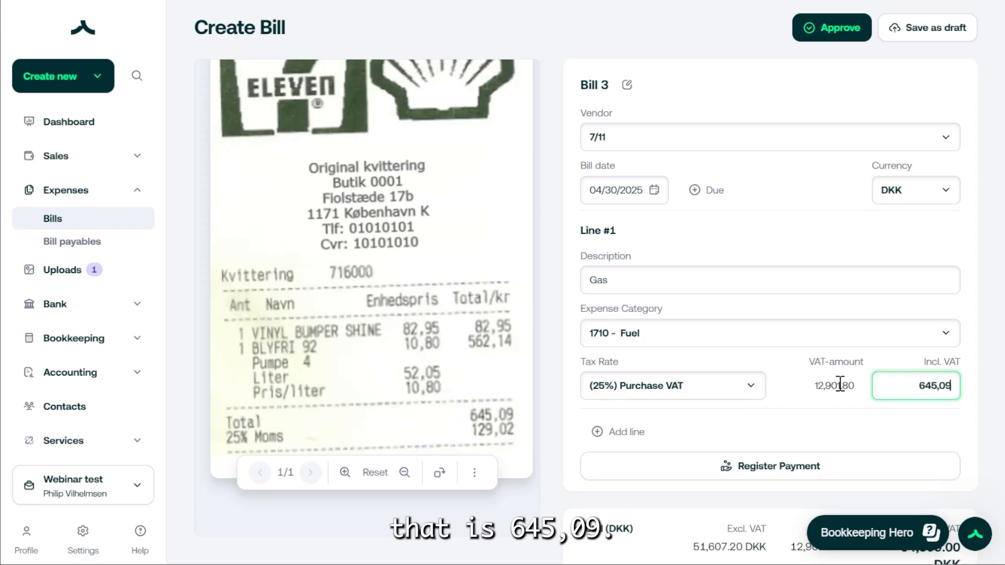
{"action": "left_click", "coordinate": [824, 426]}
{"action": "scroll", "coordinate": [819, 393], "scroll_direction": "down", "scroll_amount": 2}
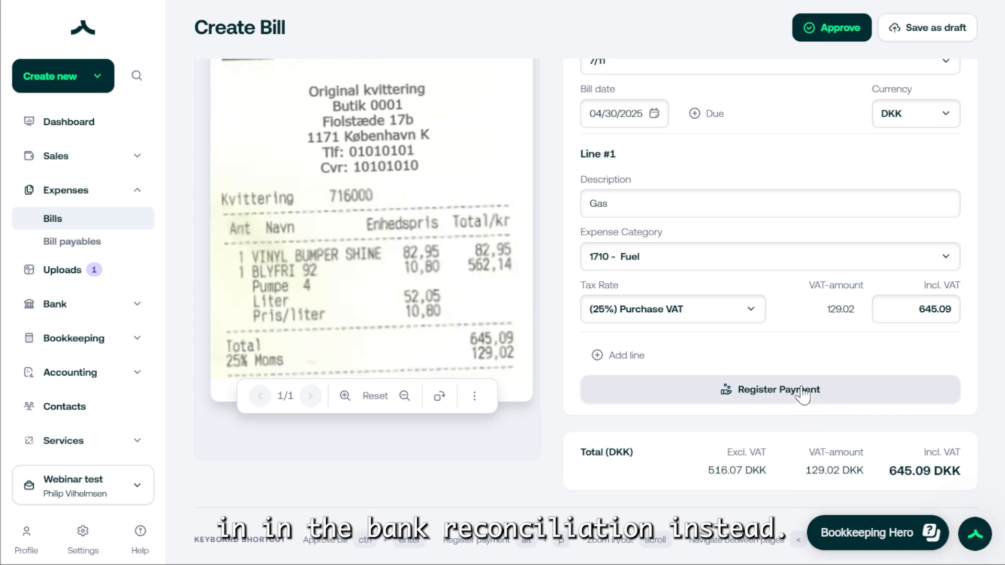
Approve the 7/11 gas bill without entering a payment and return to Bills.
{"action": "left_click", "coordinate": [840, 32]}
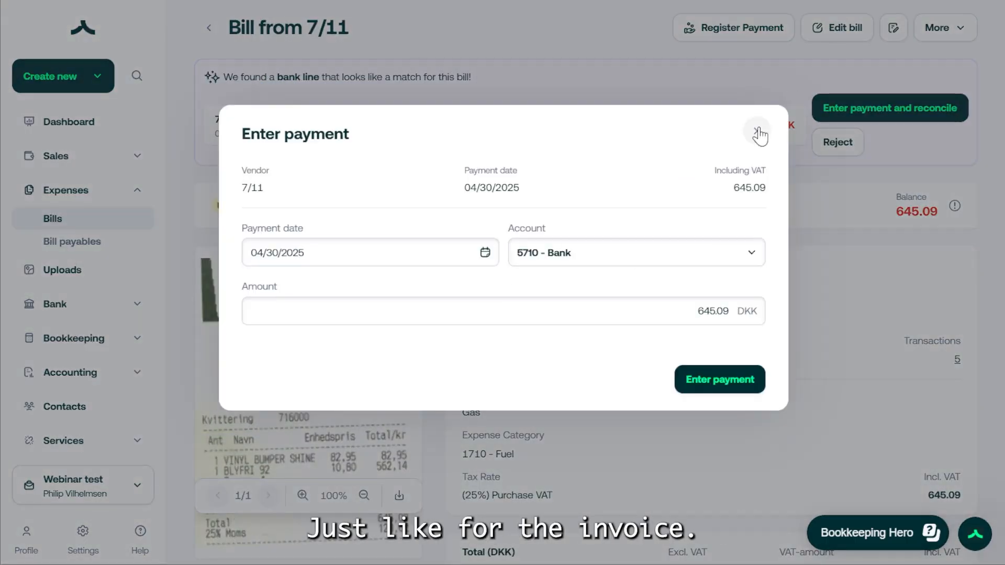
{"action": "left_click", "coordinate": [757, 133]}
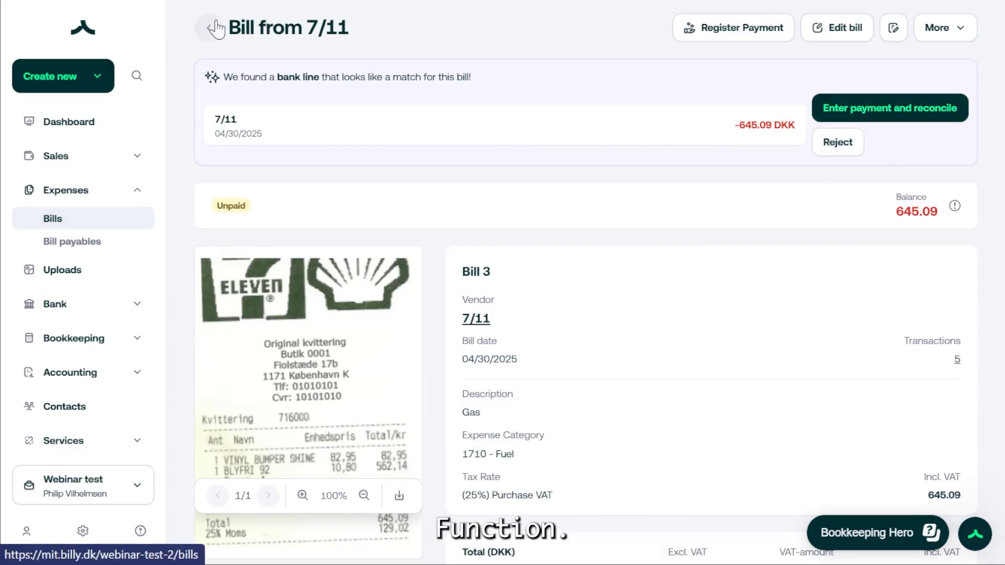
{"action": "left_click", "coordinate": [77, 223]}
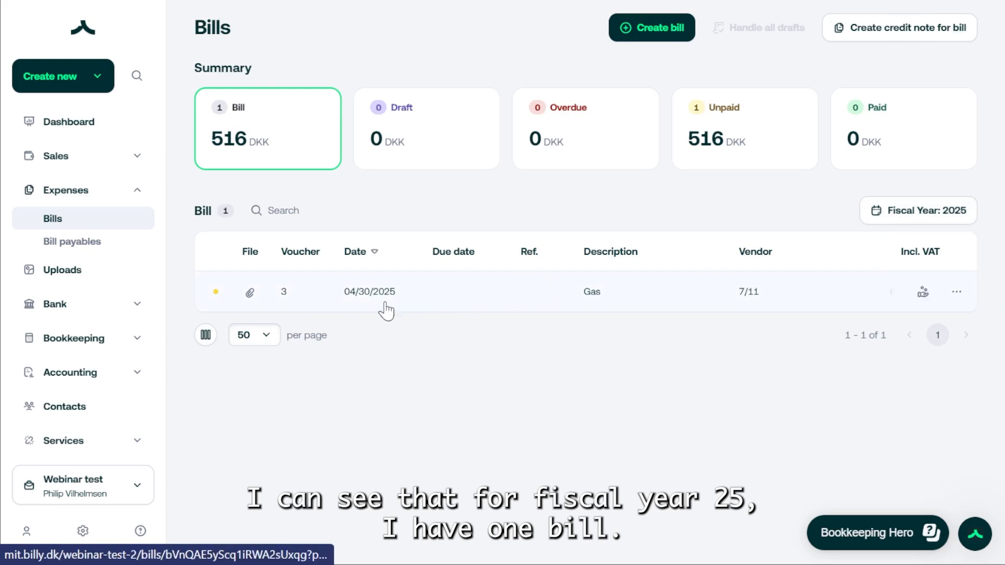
Change the Bills list period to fiscal year 2024, then to All Time.
{"action": "left_click", "coordinate": [932, 221]}
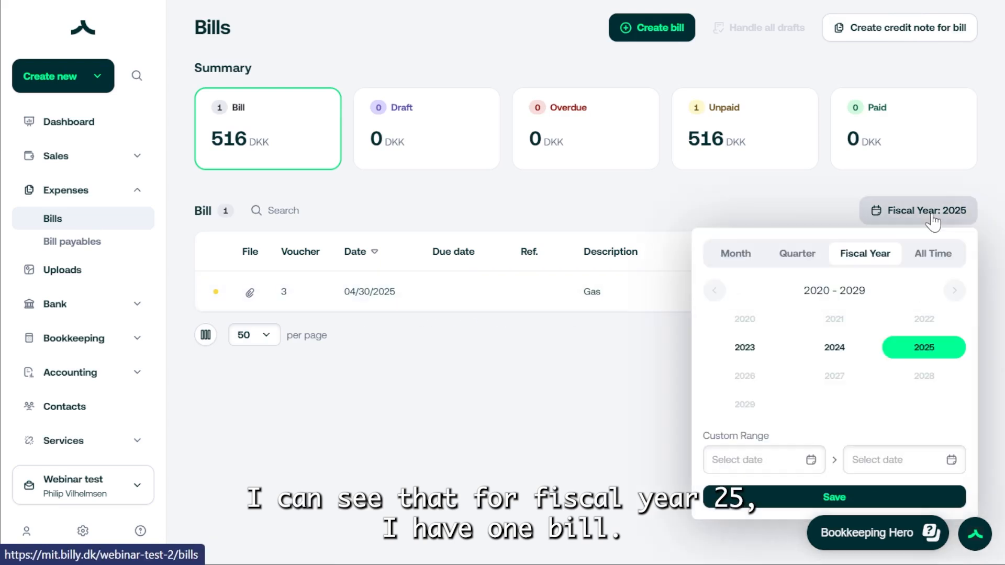
{"action": "left_click", "coordinate": [854, 352]}
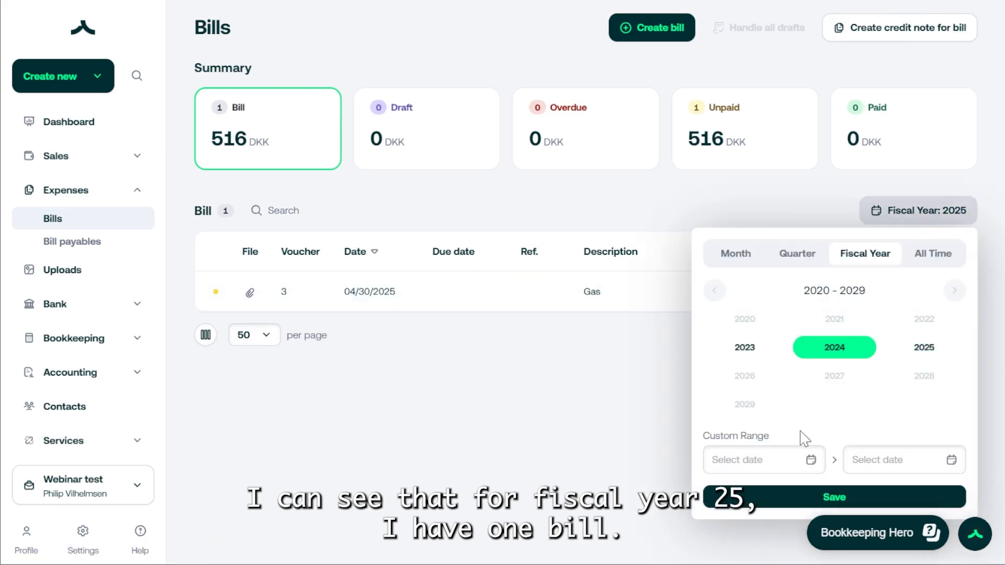
{"action": "left_click", "coordinate": [764, 497]}
{"action": "left_click", "coordinate": [916, 211]}
{"action": "left_click", "coordinate": [922, 256]}
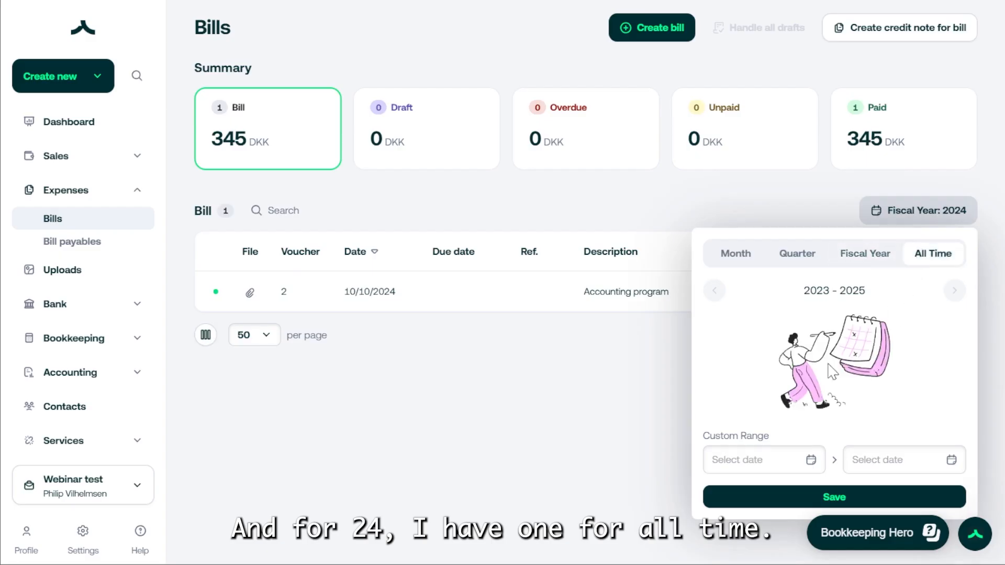
{"action": "left_click", "coordinate": [790, 496]}
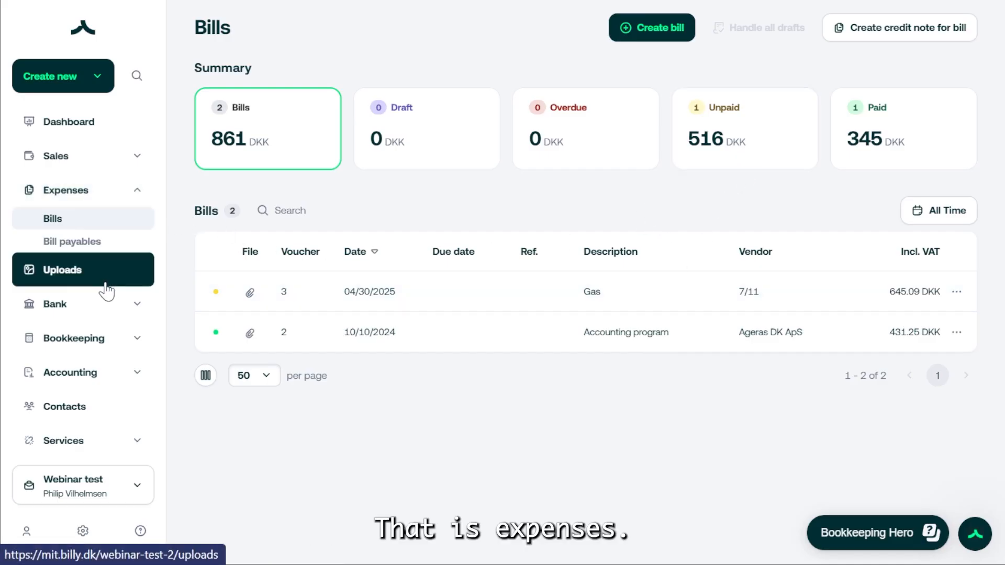
Open Bank reconciliation and reject the cash deposit, invoice 1 and 7/11 bill suggestions.
{"action": "left_click", "coordinate": [117, 305]}
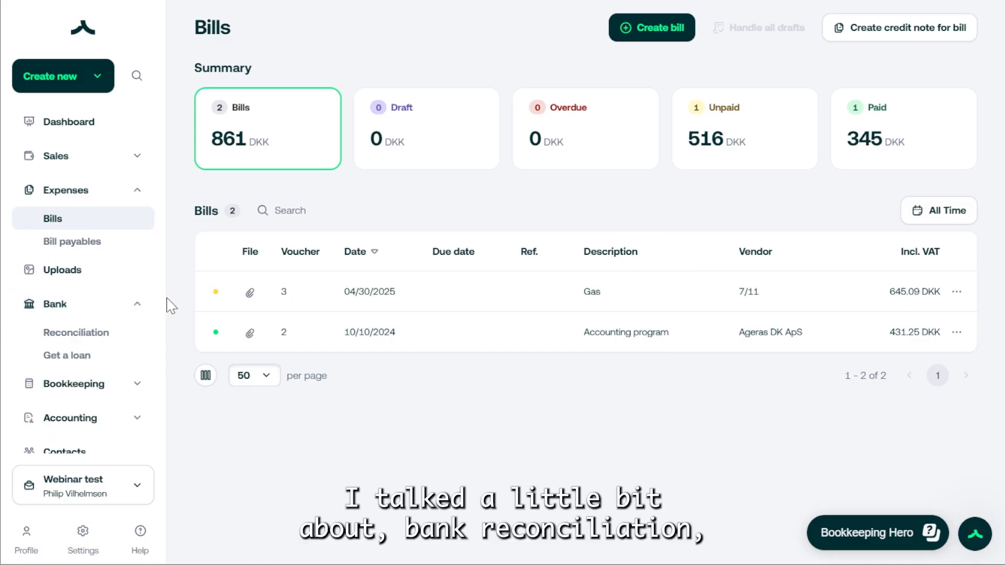
{"action": "left_click", "coordinate": [90, 343]}
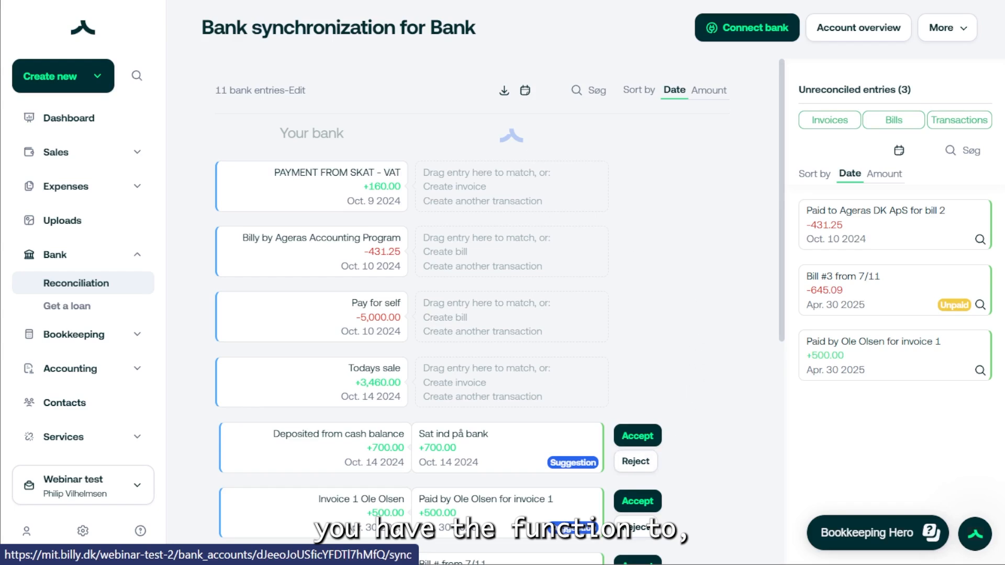
{"action": "left_click", "coordinate": [635, 460]}
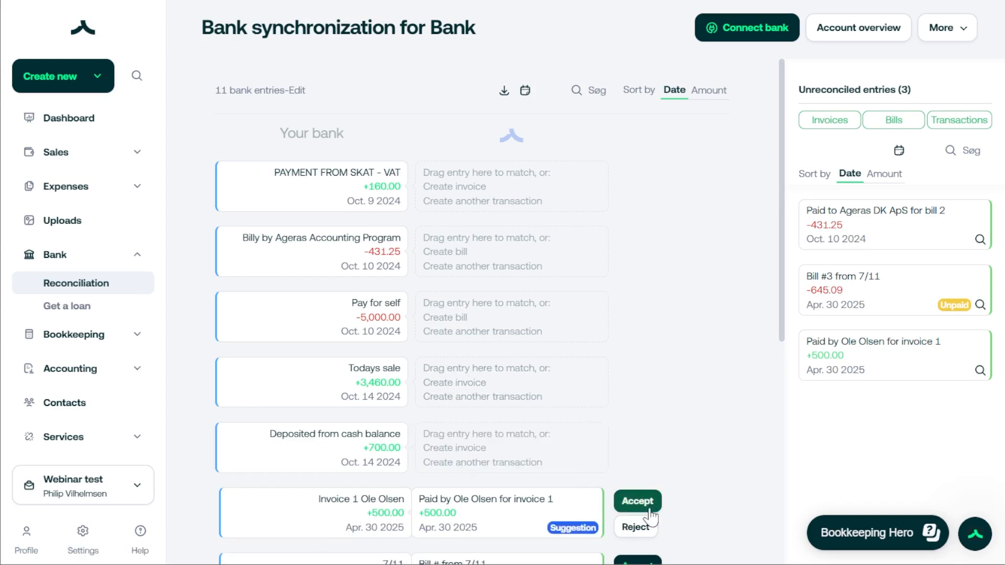
{"action": "scroll", "coordinate": [701, 371], "scroll_direction": "down", "scroll_amount": 2}
{"action": "scroll", "coordinate": [681, 419], "scroll_direction": "up", "scroll_amount": 2}
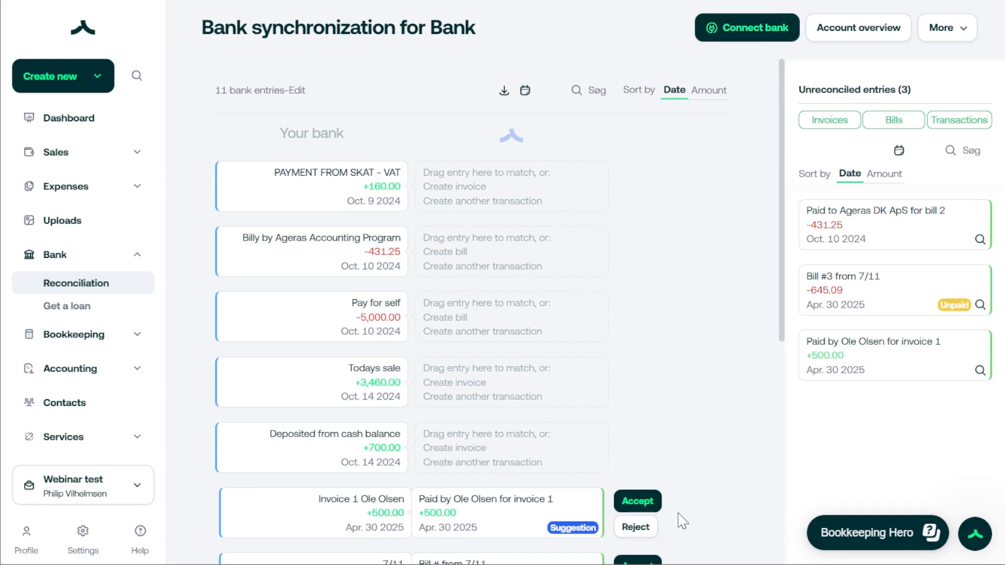
{"action": "left_click", "coordinate": [632, 525]}
{"action": "scroll", "coordinate": [654, 487], "scroll_direction": "down", "scroll_amount": 4}
{"action": "left_click", "coordinate": [636, 395]}
{"action": "scroll", "coordinate": [696, 398], "scroll_direction": "up", "scroll_amount": 4}
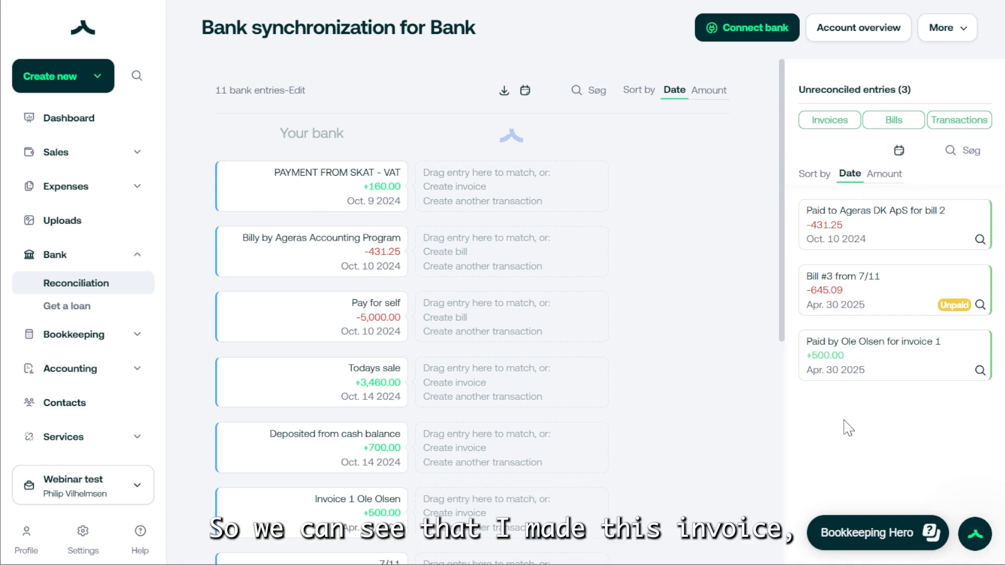
Match the invoice 1 and bill 2 payments to the Invoice 1 and Billy by Ageras bank lines.
{"action": "mouse_move", "coordinate": [858, 357]}
{"action": "left_mouse_down"}
{"action": "mouse_move", "coordinate": [830, 374]}
{"action": "mouse_move", "coordinate": [854, 356]}
{"action": "left_mouse_up"}
{"action": "mouse_move", "coordinate": [855, 293]}
{"action": "left_mouse_down"}
{"action": "mouse_move", "coordinate": [862, 302]}
{"action": "mouse_move", "coordinate": [860, 293]}
{"action": "left_mouse_up"}
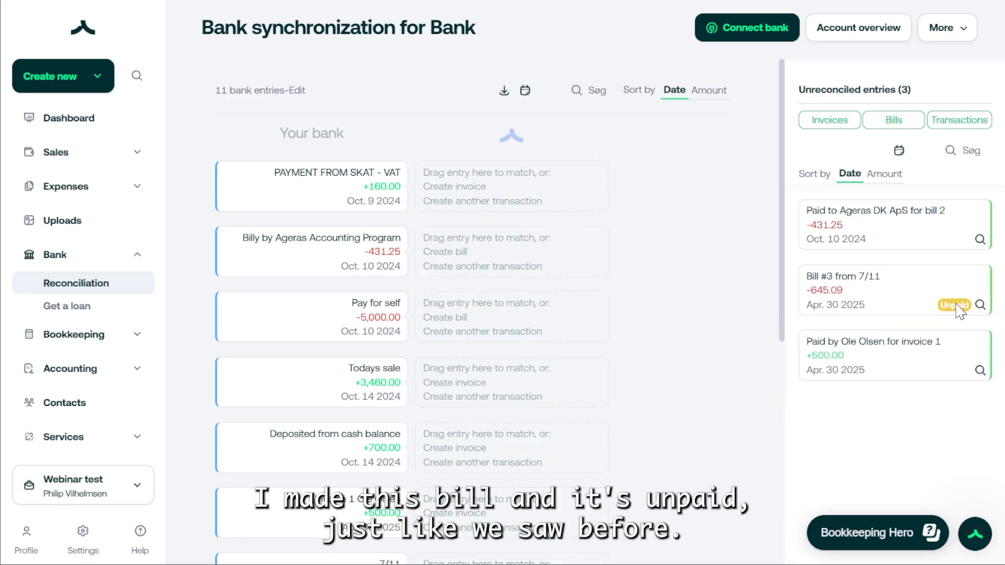
{"action": "left_click_drag", "start_coordinate": [956, 304], "coordinate": [960, 297]}
{"action": "mouse_move", "coordinate": [912, 231]}
{"action": "left_mouse_down"}
{"action": "mouse_move", "coordinate": [912, 239]}
{"action": "mouse_move", "coordinate": [922, 226]}
{"action": "left_mouse_up"}
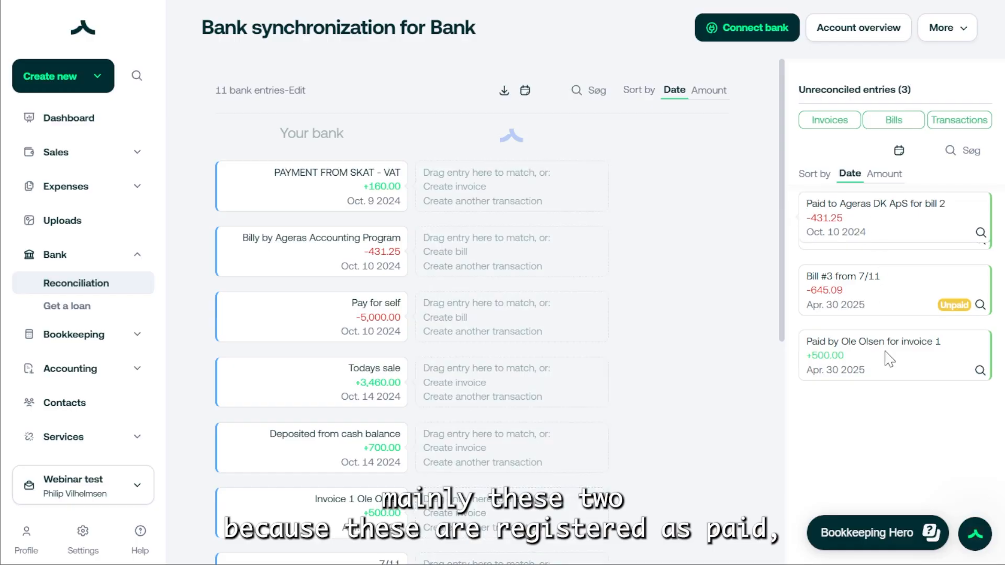
{"action": "left_click_drag", "start_coordinate": [888, 359], "coordinate": [884, 348]}
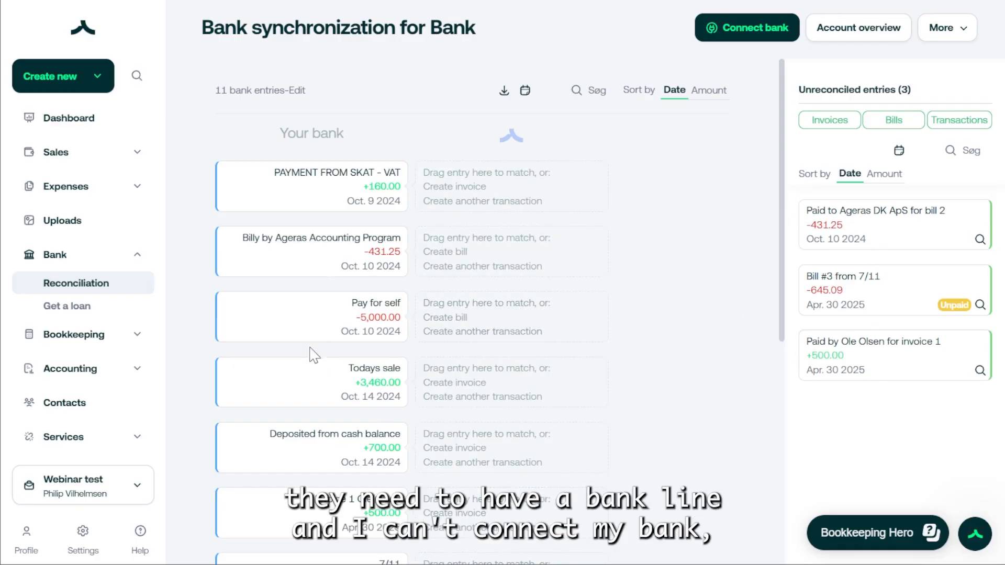
{"action": "scroll", "coordinate": [314, 355], "scroll_direction": "down", "scroll_amount": 4}
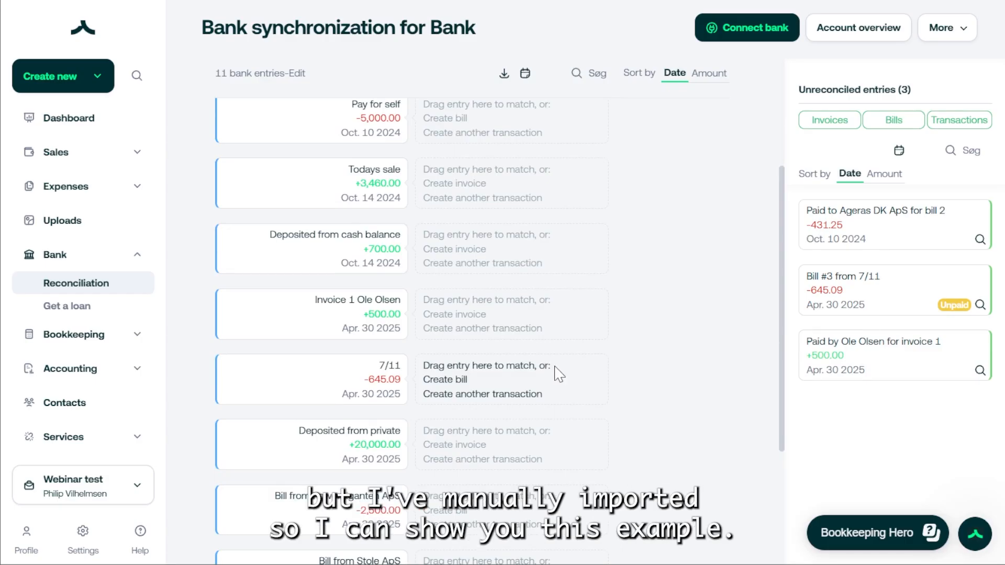
{"action": "scroll", "coordinate": [633, 299], "scroll_direction": "down", "scroll_amount": 2}
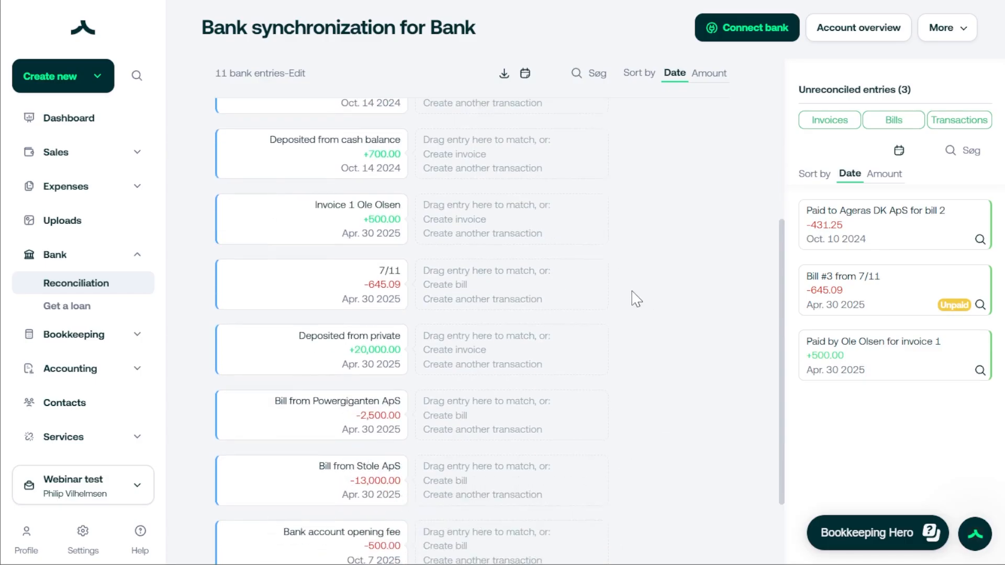
{"action": "scroll", "coordinate": [753, 372], "scroll_direction": "up", "scroll_amount": 2}
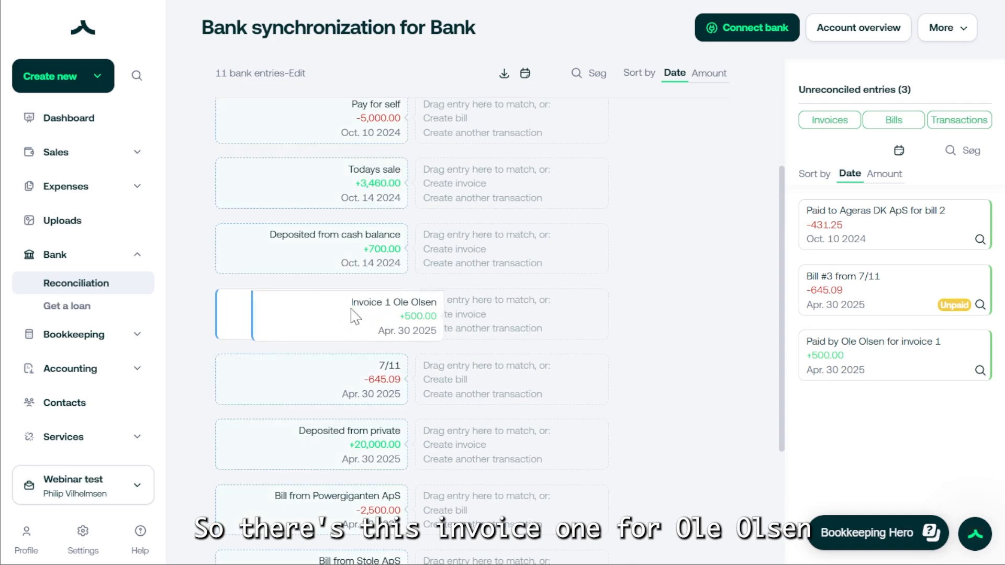
{"action": "left_click_drag", "start_coordinate": [874, 372], "coordinate": [504, 328]}
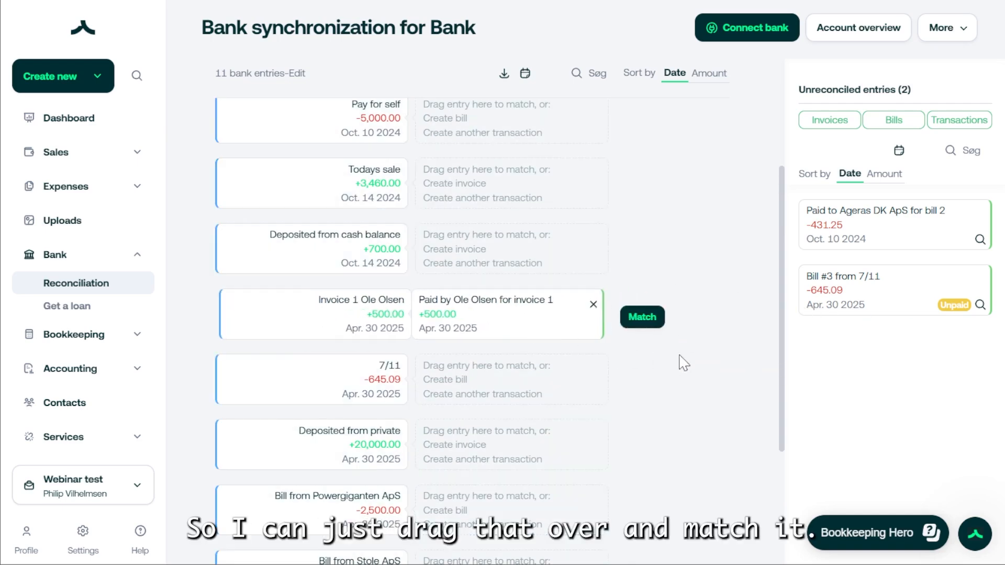
{"action": "left_click", "coordinate": [642, 319]}
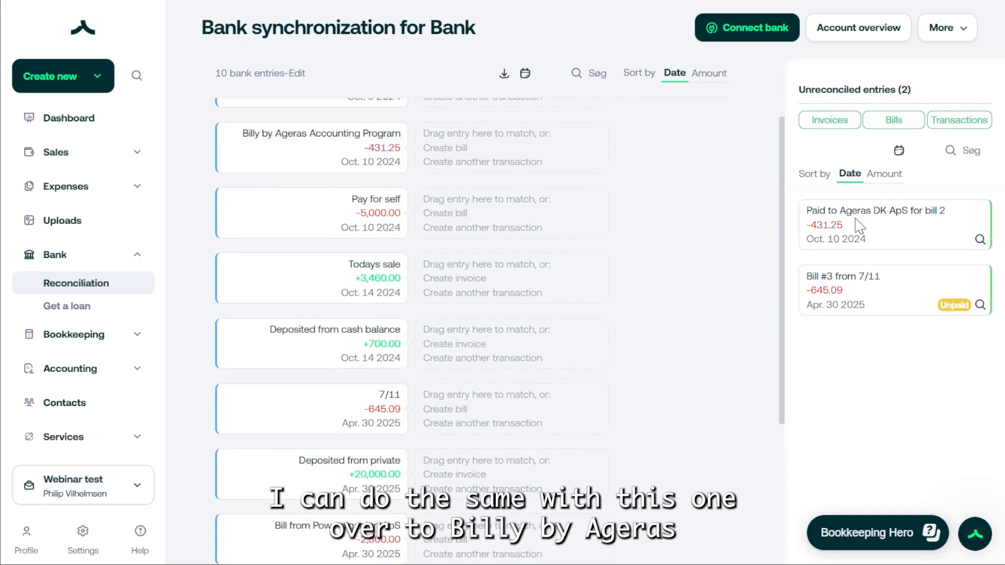
{"action": "left_click_drag", "start_coordinate": [858, 226], "coordinate": [497, 154]}
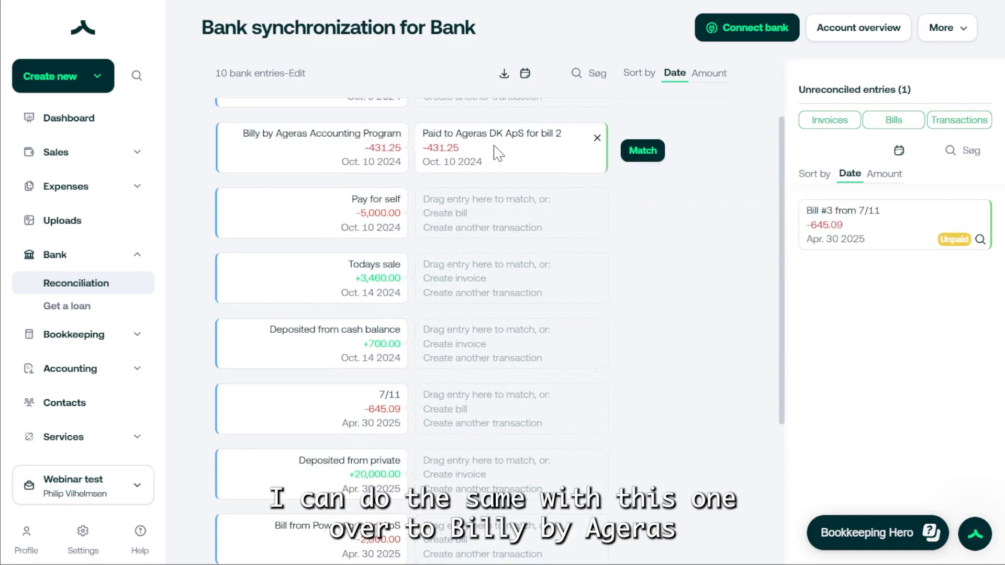
{"action": "left_click", "coordinate": [641, 152]}
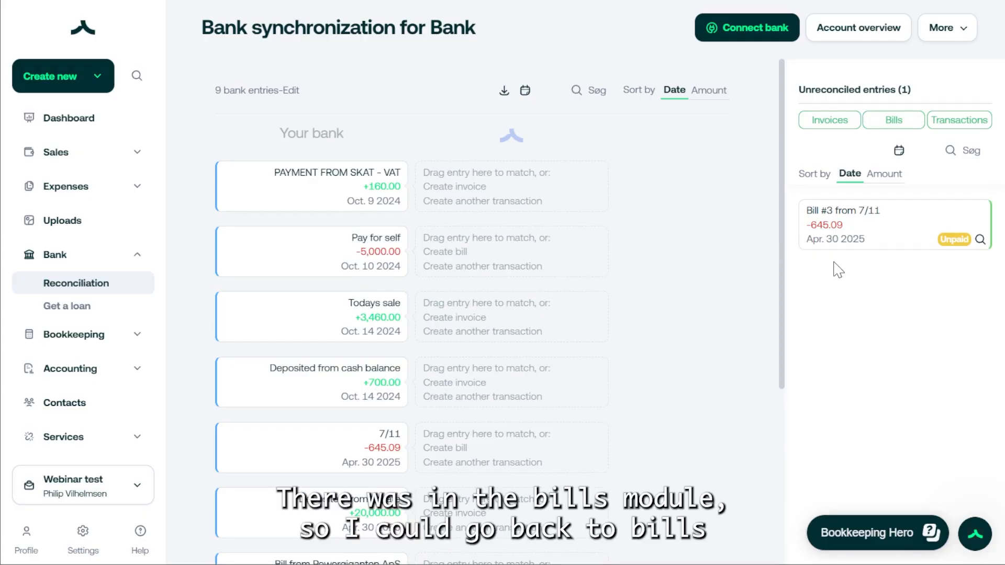
Match Bill #3 from 7/11 to the 7/11 −645.09 bank line.
{"action": "left_click", "coordinate": [63, 186]}
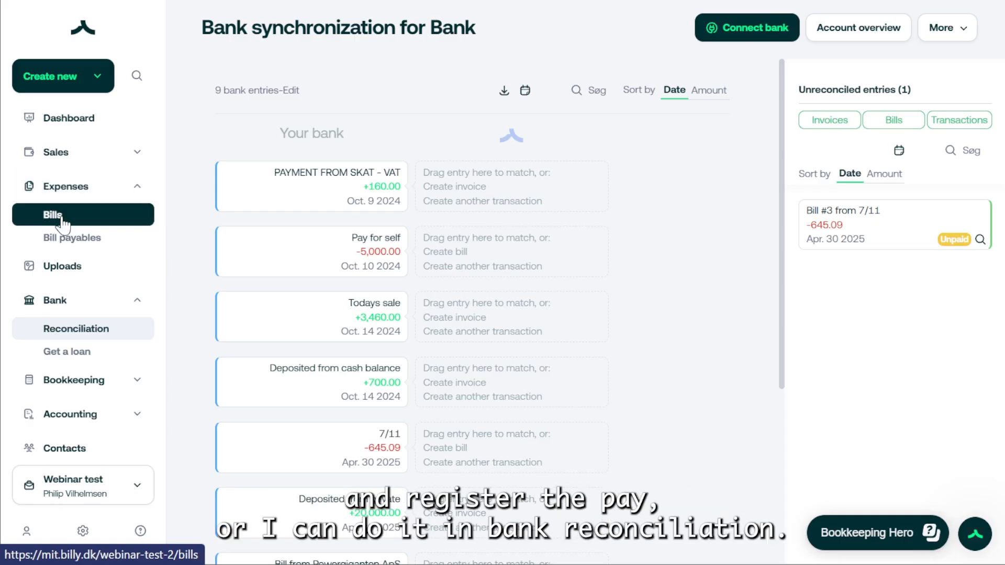
{"action": "left_click", "coordinate": [90, 195]}
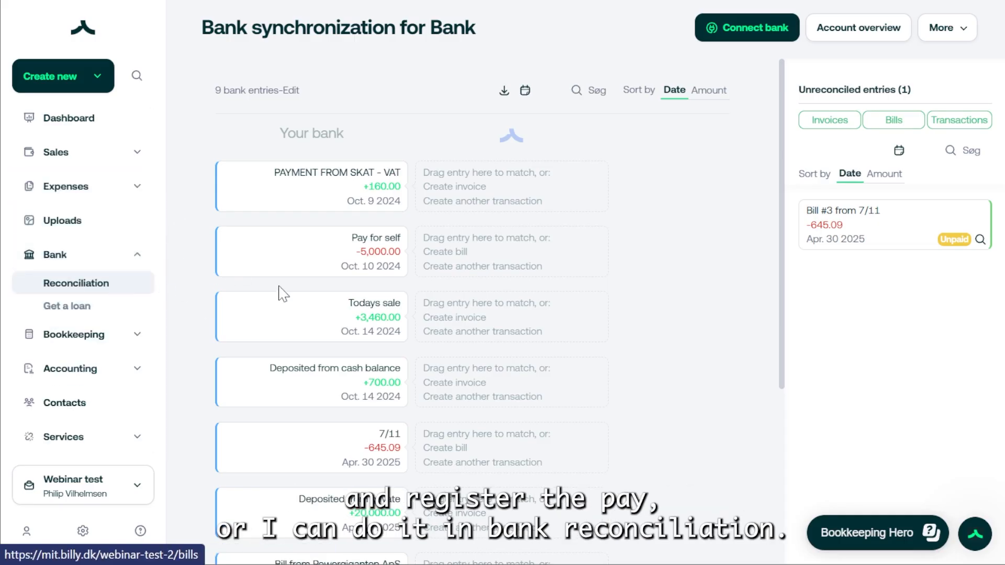
{"action": "scroll", "coordinate": [331, 282], "scroll_direction": "down", "scroll_amount": 2}
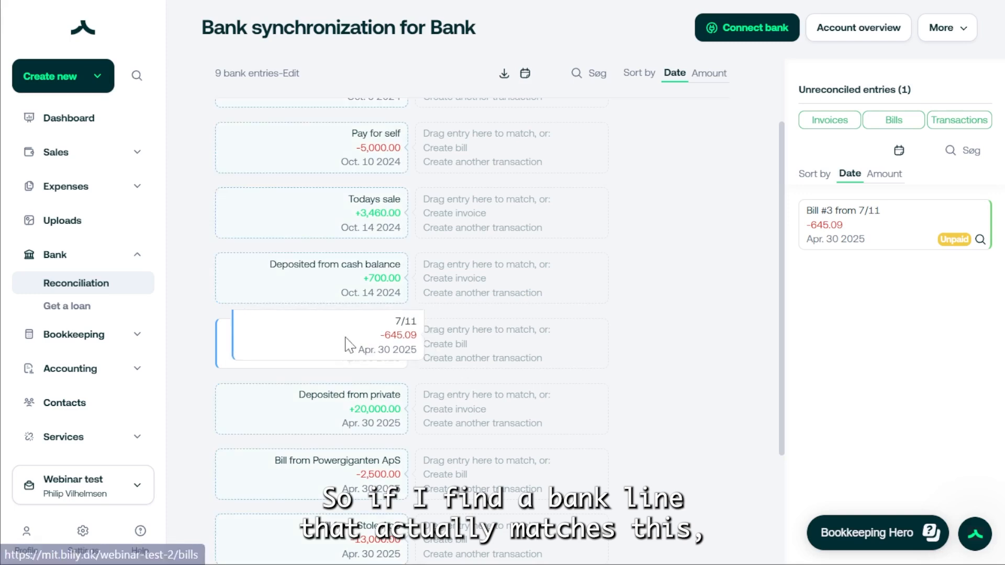
{"action": "left_click_drag", "start_coordinate": [892, 236], "coordinate": [518, 354]}
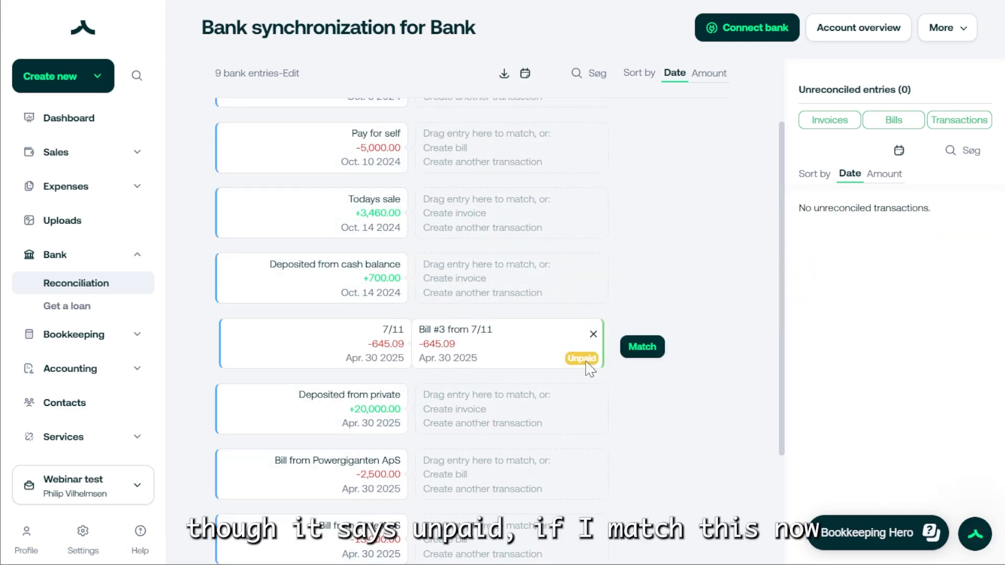
{"action": "left_click", "coordinate": [642, 349]}
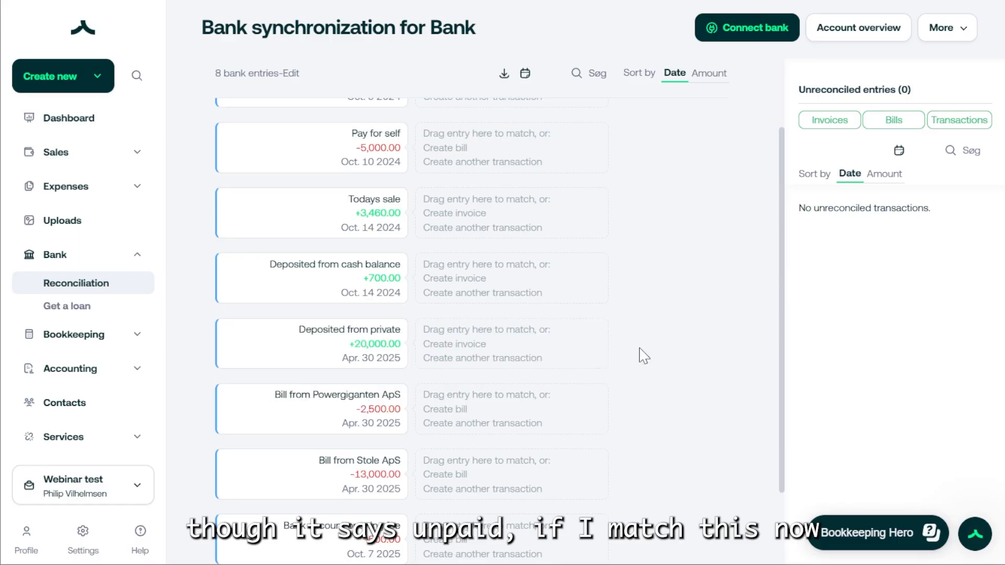
{"action": "left_click", "coordinate": [83, 187]}
Switch the Bills list period from fiscal year 2025 to All Time, then return to bank reconciliation.
{"action": "left_click", "coordinate": [73, 219]}
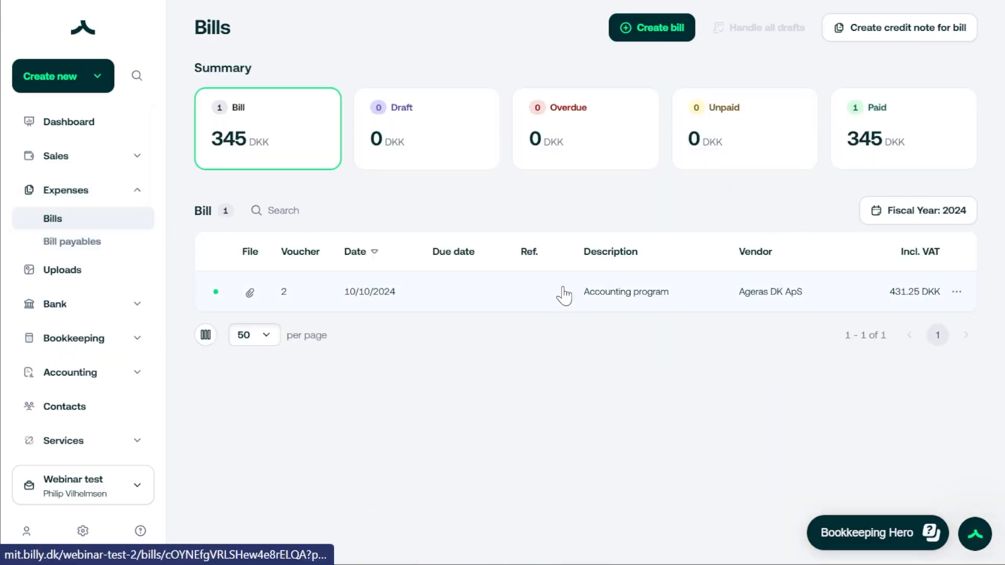
{"action": "left_click", "coordinate": [906, 210]}
{"action": "left_click", "coordinate": [910, 348]}
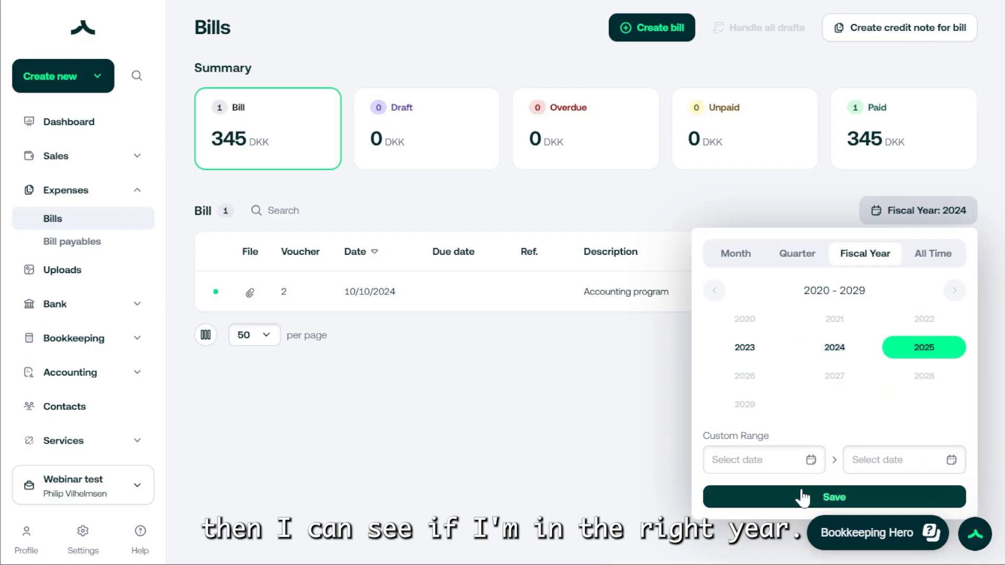
{"action": "left_click", "coordinate": [801, 497]}
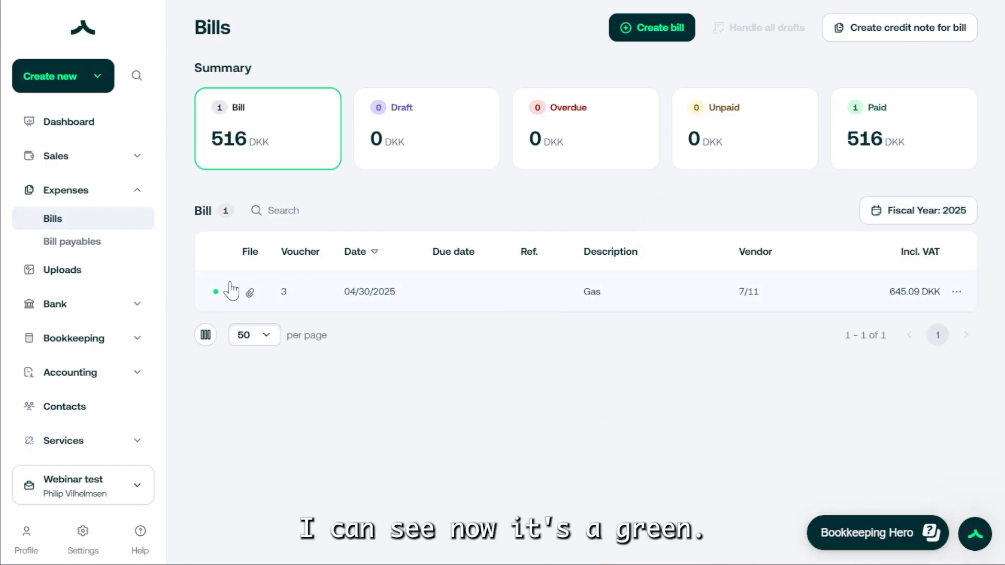
{"action": "left_click", "coordinate": [948, 214]}
{"action": "left_click", "coordinate": [954, 251]}
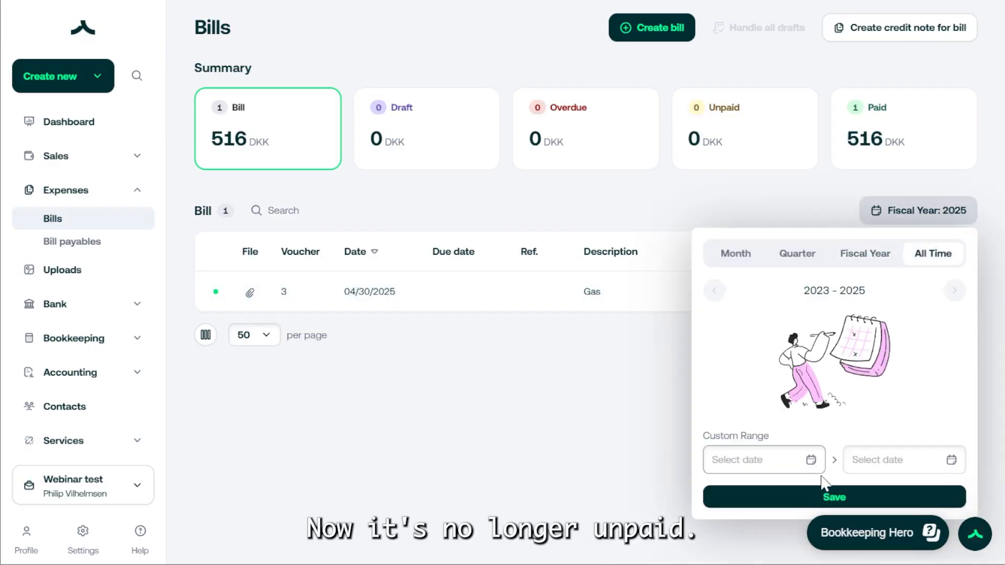
{"action": "left_click", "coordinate": [827, 496]}
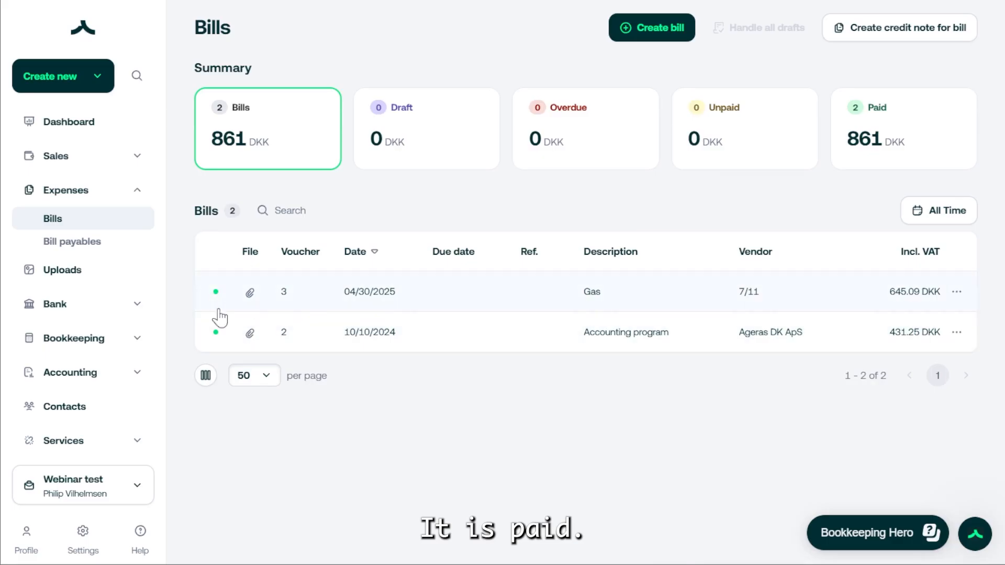
{"action": "left_click", "coordinate": [121, 312]}
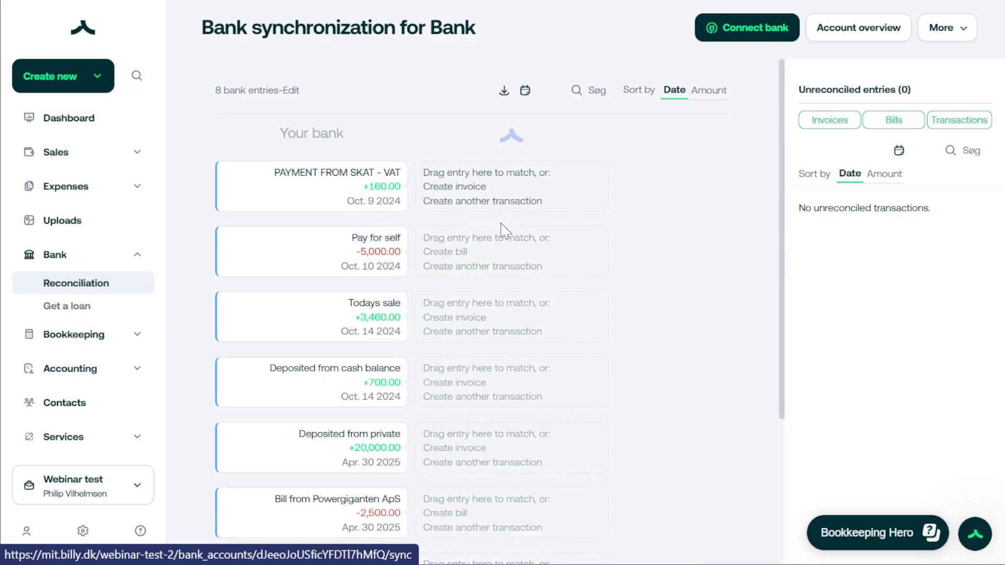
{"action": "scroll", "coordinate": [503, 231], "scroll_direction": "down", "scroll_amount": 2}
{"action": "left_click_drag", "start_coordinate": [807, 207], "coordinate": [930, 209]}
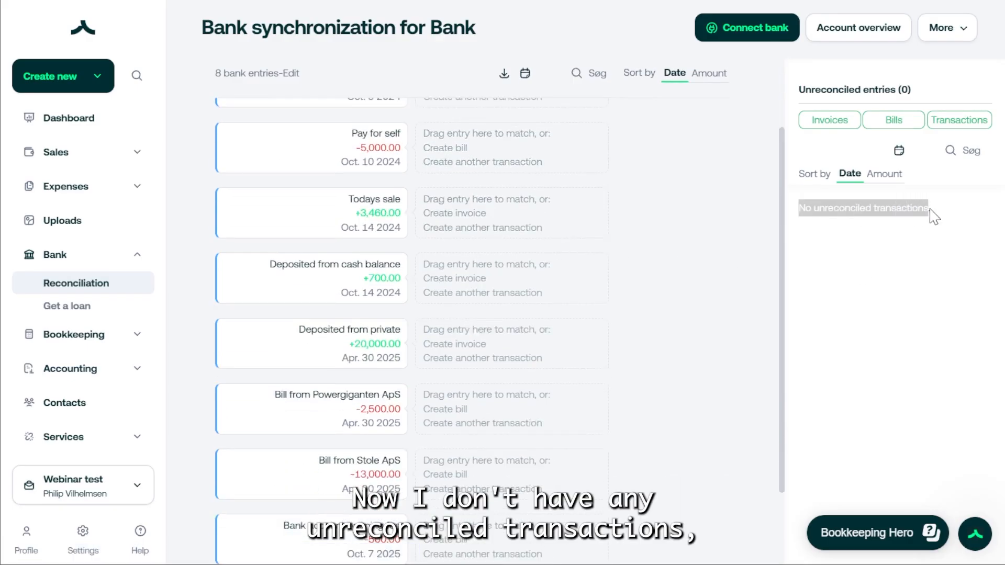
{"action": "left_click", "coordinate": [859, 242]}
{"action": "scroll", "coordinate": [666, 242], "scroll_direction": "up", "scroll_amount": 3}
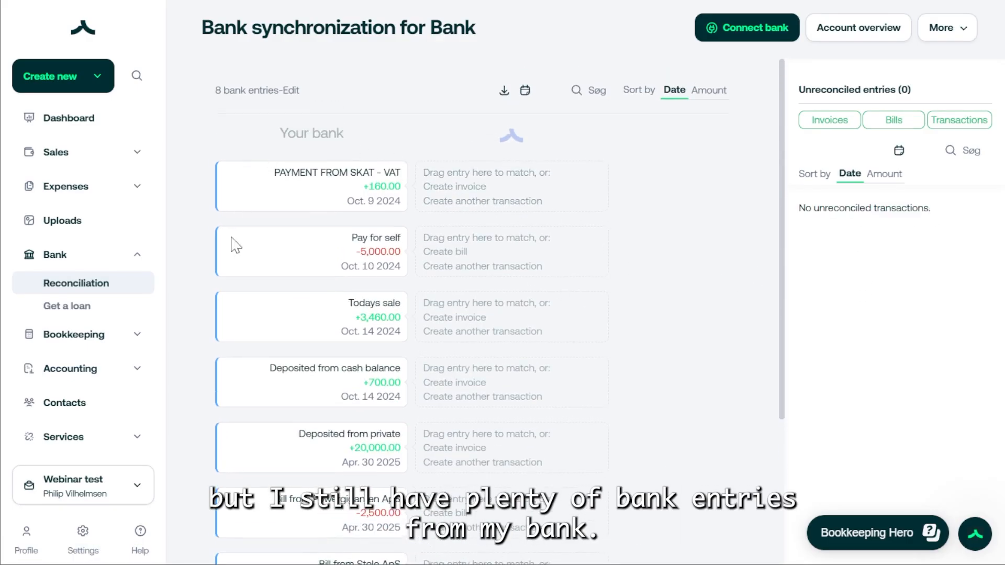
{"action": "scroll", "coordinate": [267, 417], "scroll_direction": "down", "scroll_amount": 4}
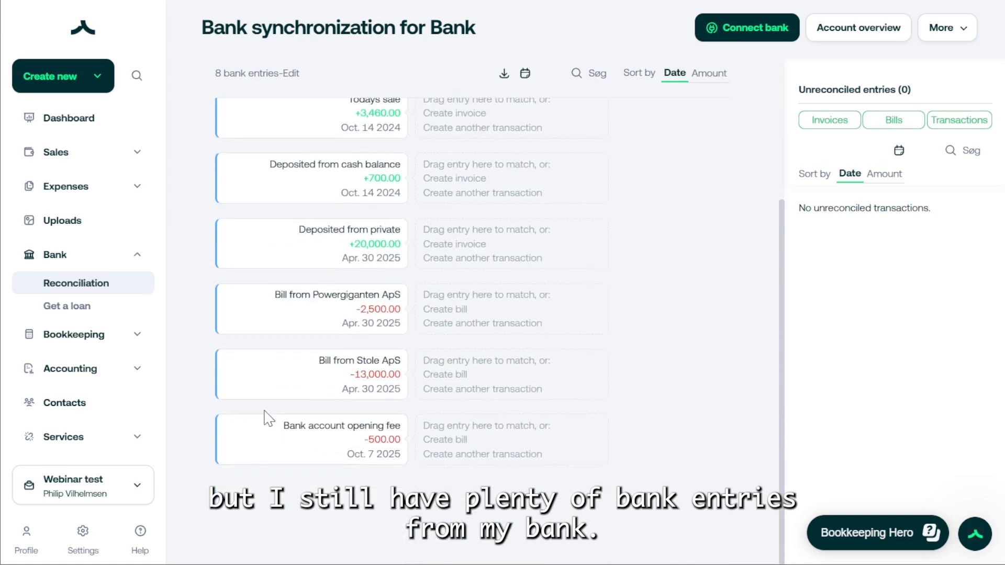
{"action": "scroll", "coordinate": [375, 220], "scroll_direction": "up", "scroll_amount": 4}
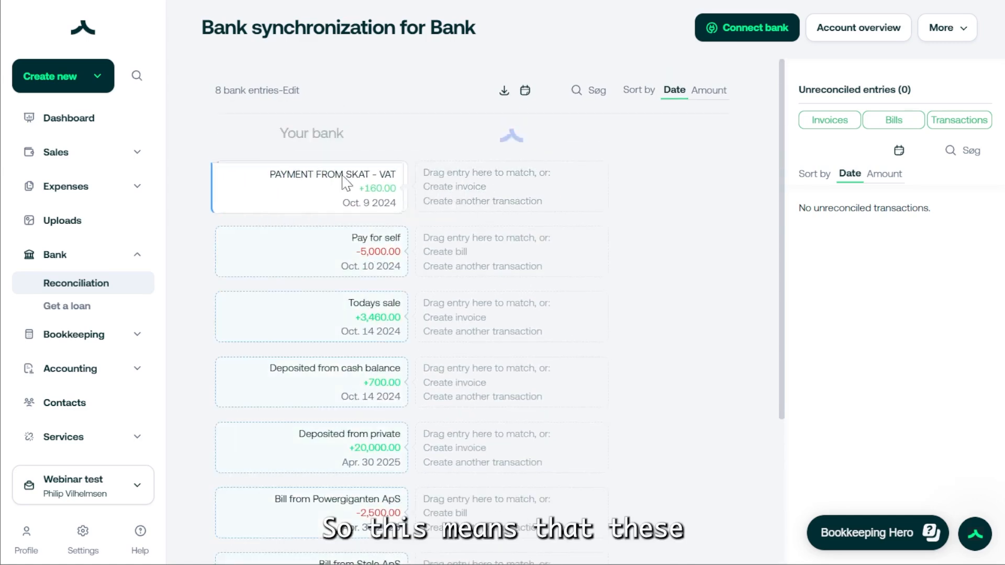
{"action": "left_click_drag", "start_coordinate": [340, 233], "coordinate": [361, 308]}
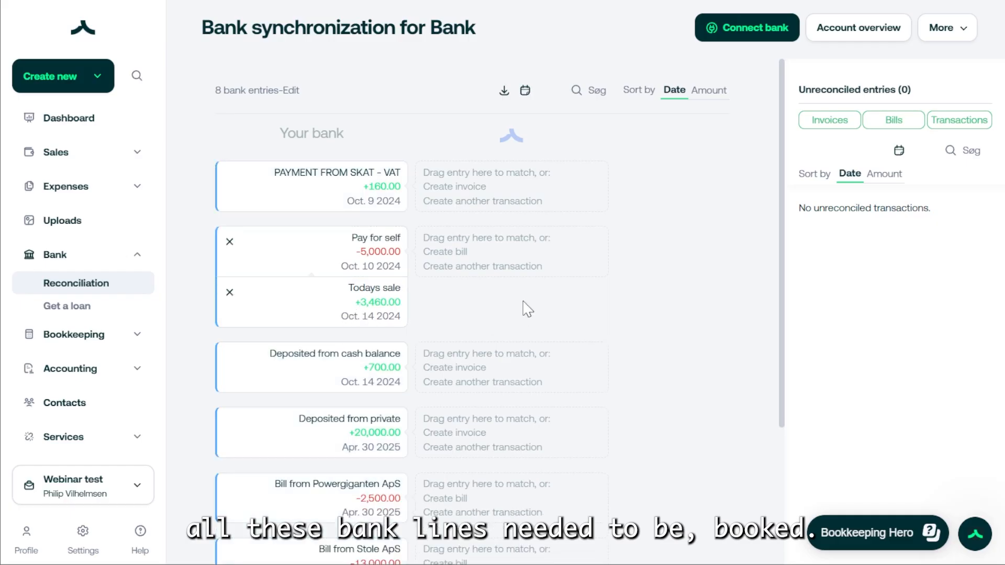
{"action": "left_click", "coordinate": [229, 292]}
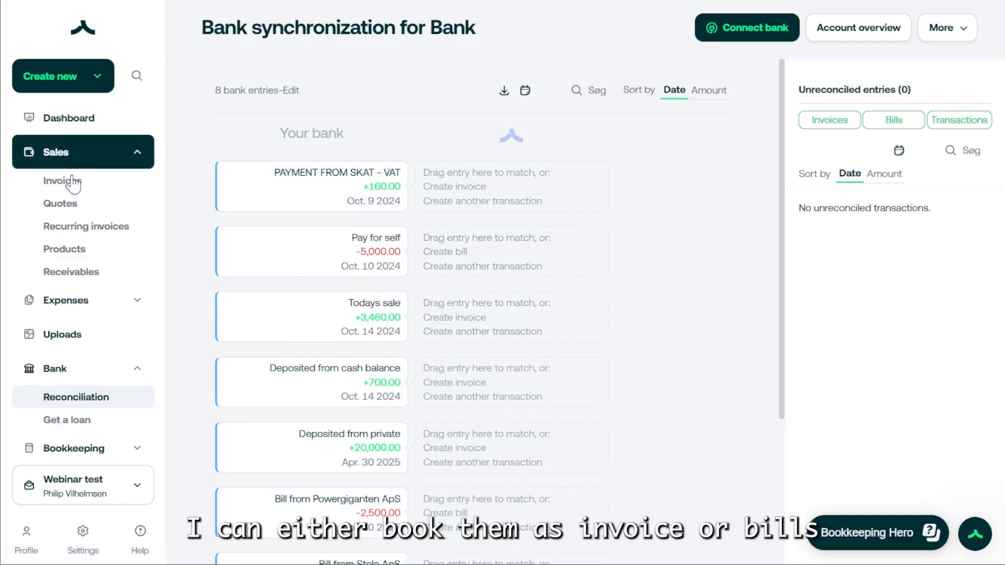
{"action": "mouse_move", "coordinate": [72, 189]}
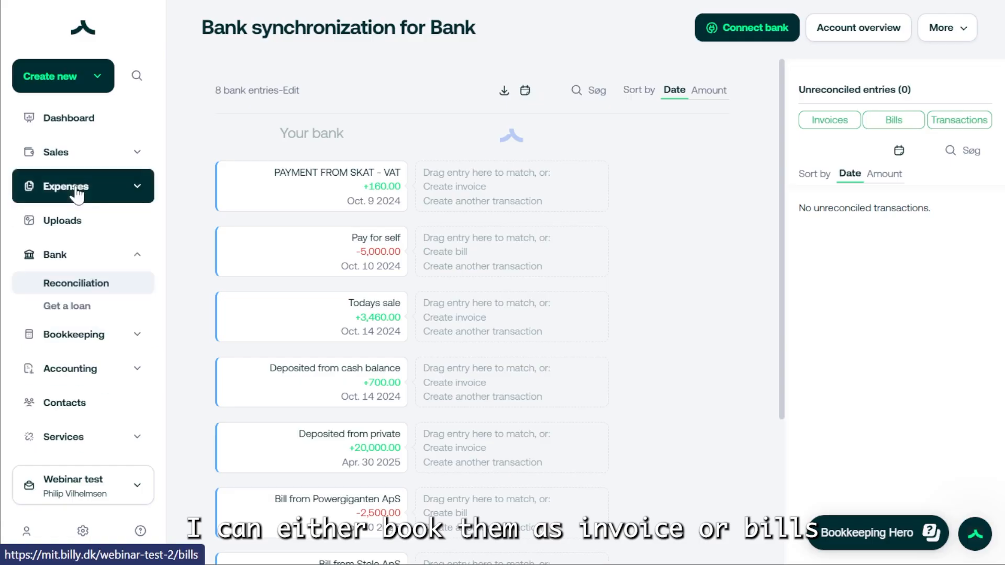
Start and cancel draft transactions for the SKAT VAT and Pay for self entries, then reload the page.
{"action": "left_click", "coordinate": [460, 205]}
{"action": "type", "text": "4"}
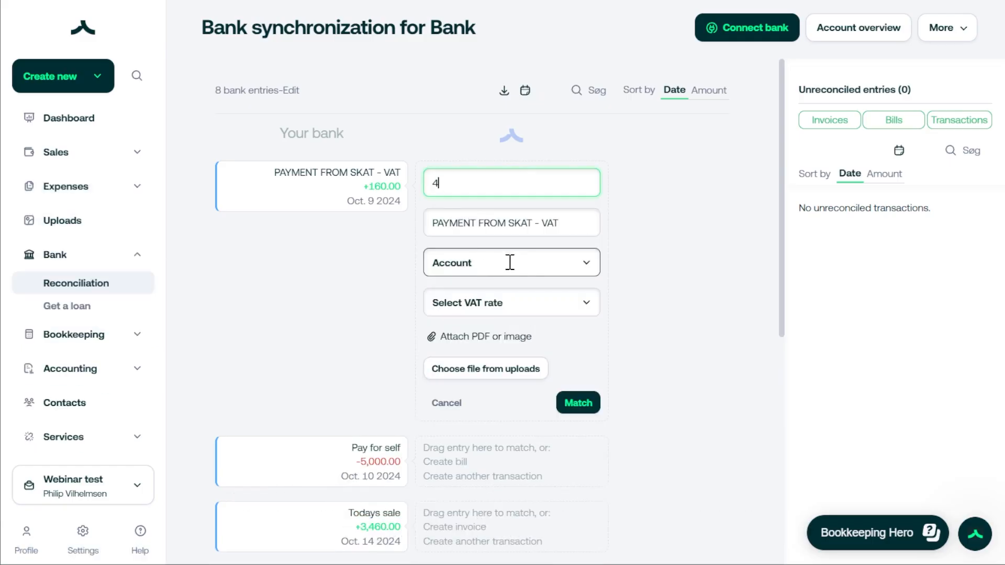
{"action": "left_click", "coordinate": [443, 399]}
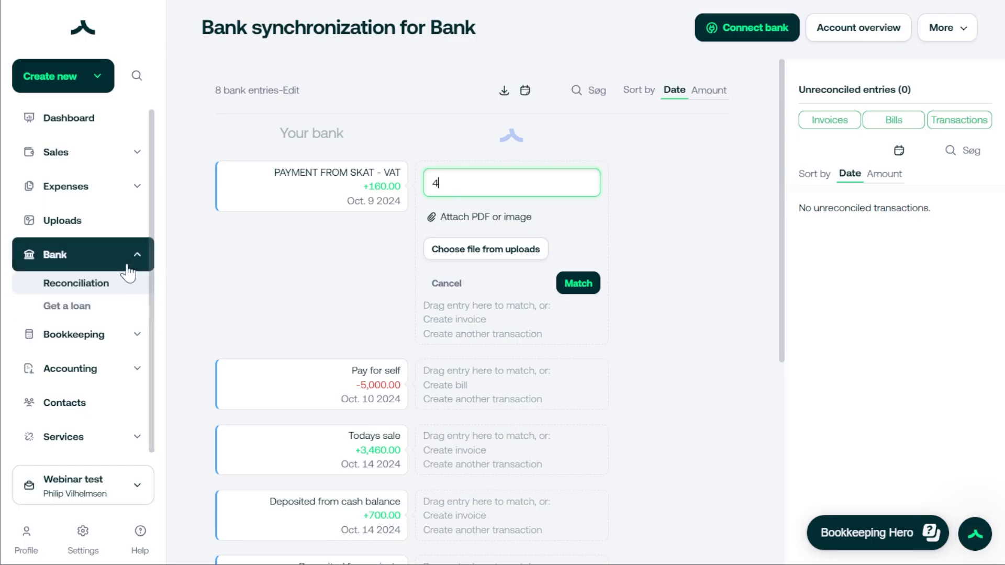
{"action": "left_click", "coordinate": [443, 286]}
{"action": "scroll", "coordinate": [306, 301], "scroll_direction": "down", "scroll_amount": 2}
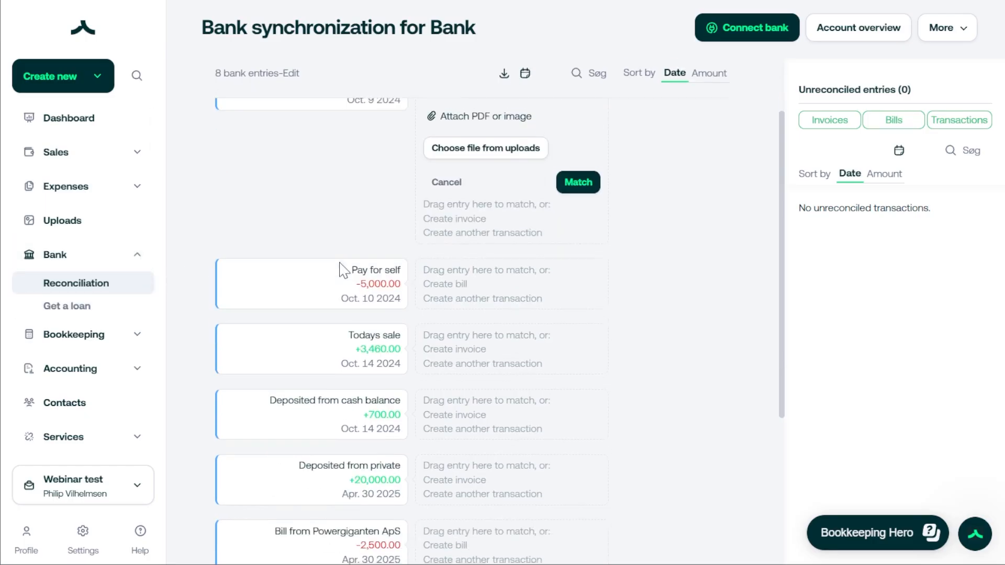
{"action": "left_click_drag", "start_coordinate": [354, 284], "coordinate": [326, 283]}
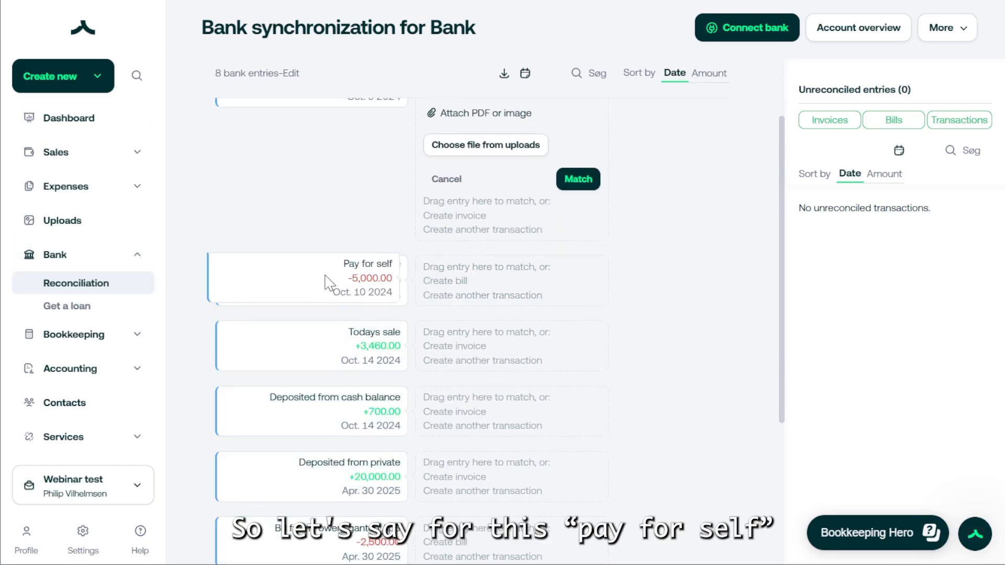
{"action": "left_click", "coordinate": [452, 297]}
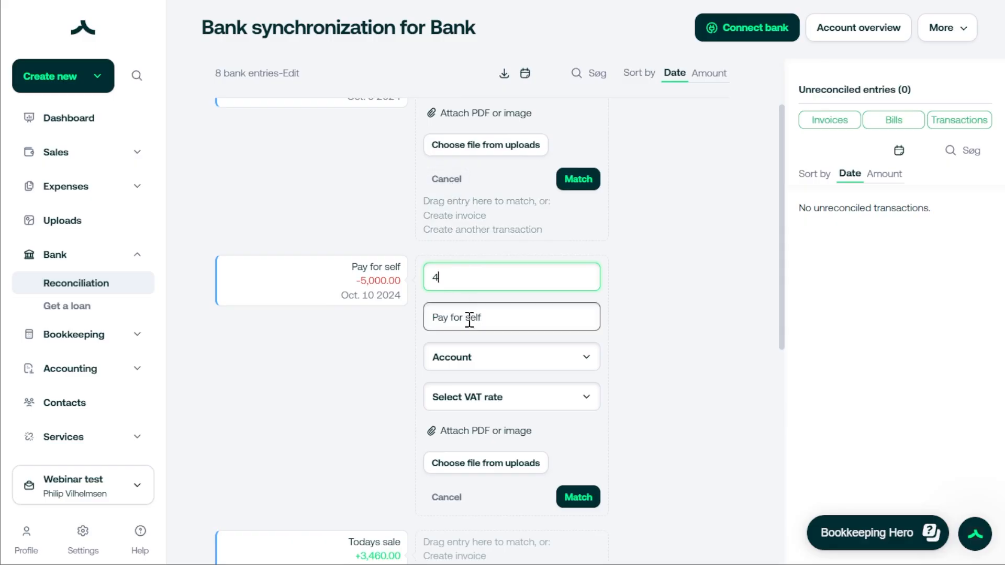
{"action": "left_click", "coordinate": [520, 353]}
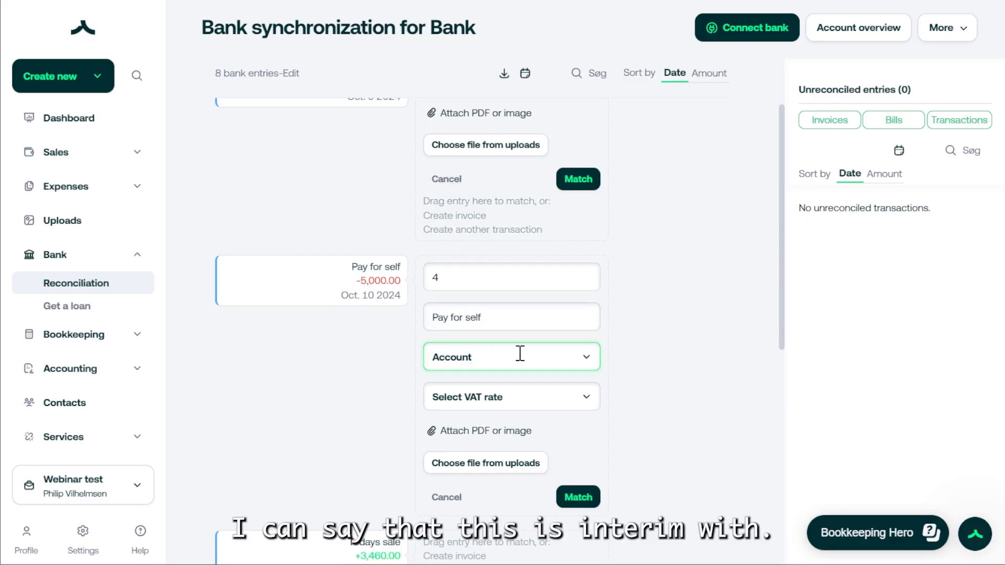
{"action": "type", "text": "7130"}
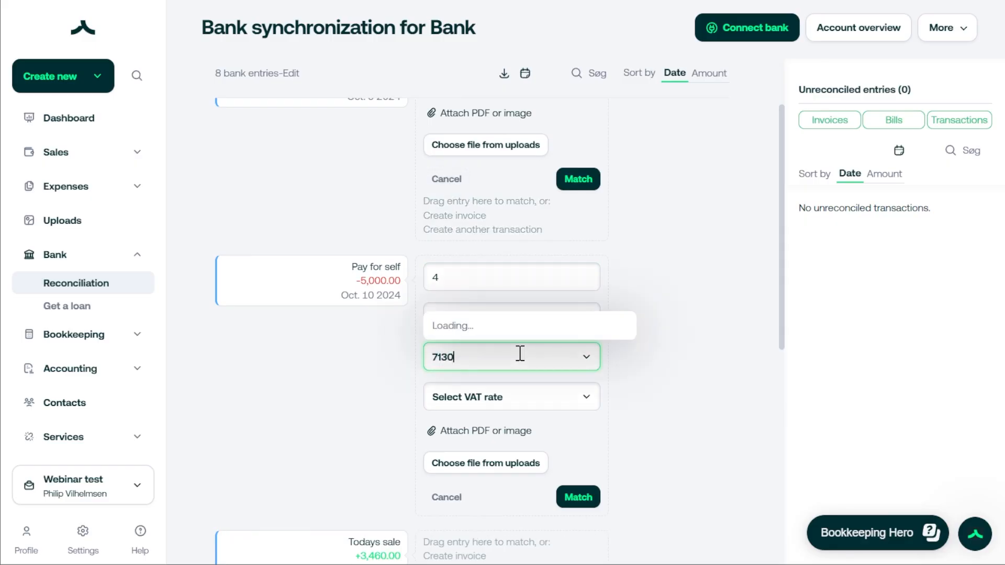
{"action": "left_click", "coordinate": [448, 497]}
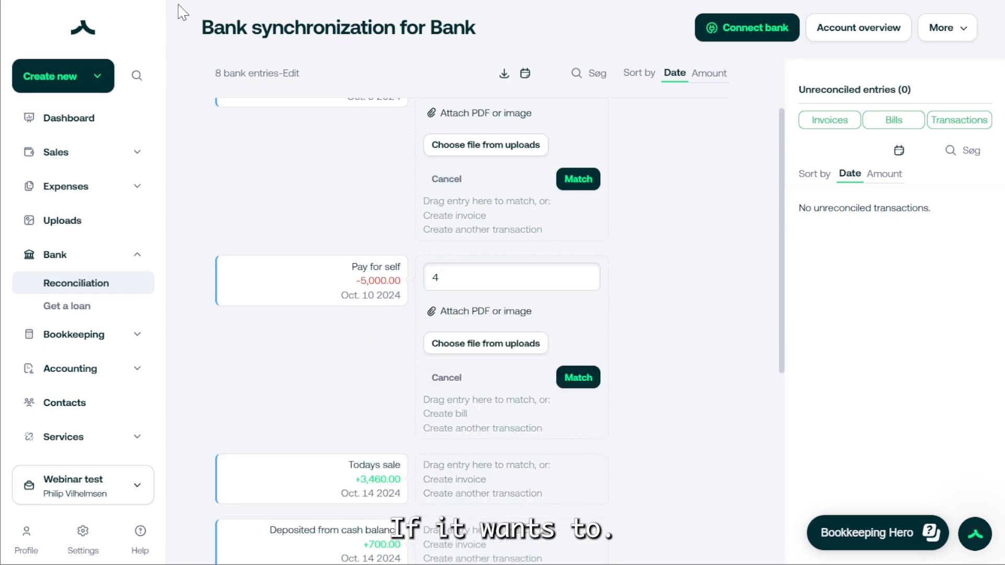
{"action": "key", "text": "F5"}
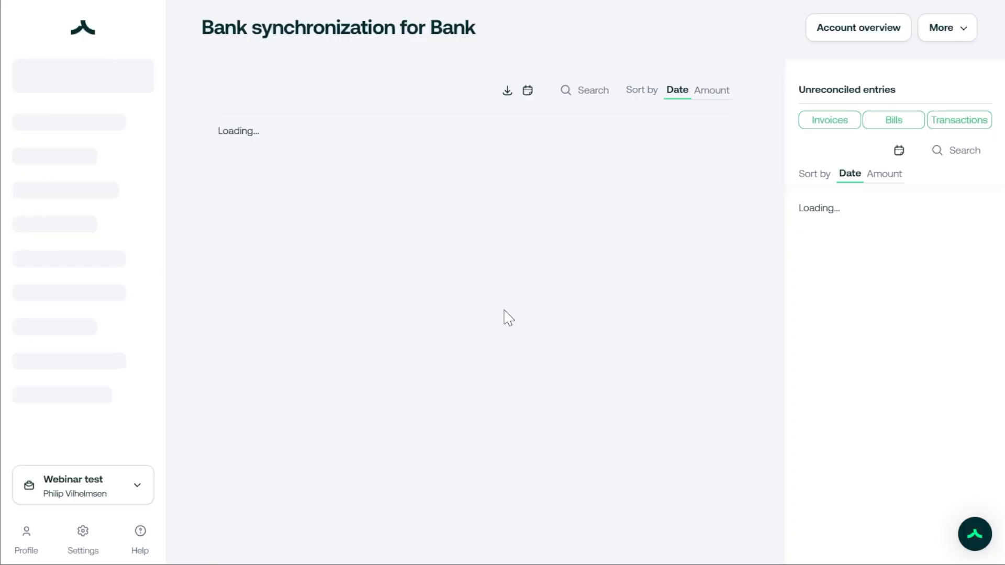
Create a transaction for the −5,000.00 Pay for self entry on 7130 - Interim Account with Owner, no VAT.
{"action": "left_click", "coordinate": [451, 267]}
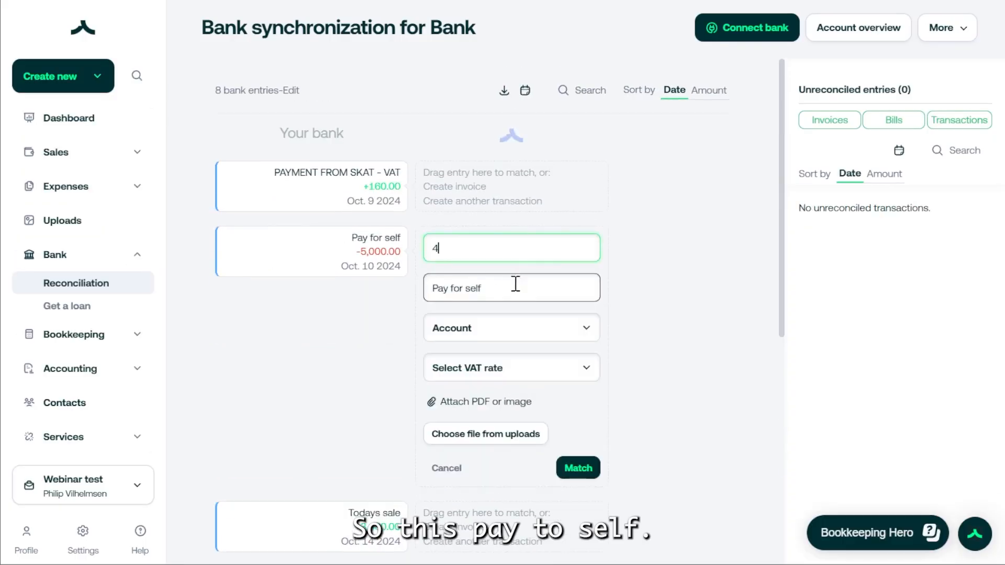
{"action": "left_click", "coordinate": [490, 325]}
{"action": "type", "text": "7130"}
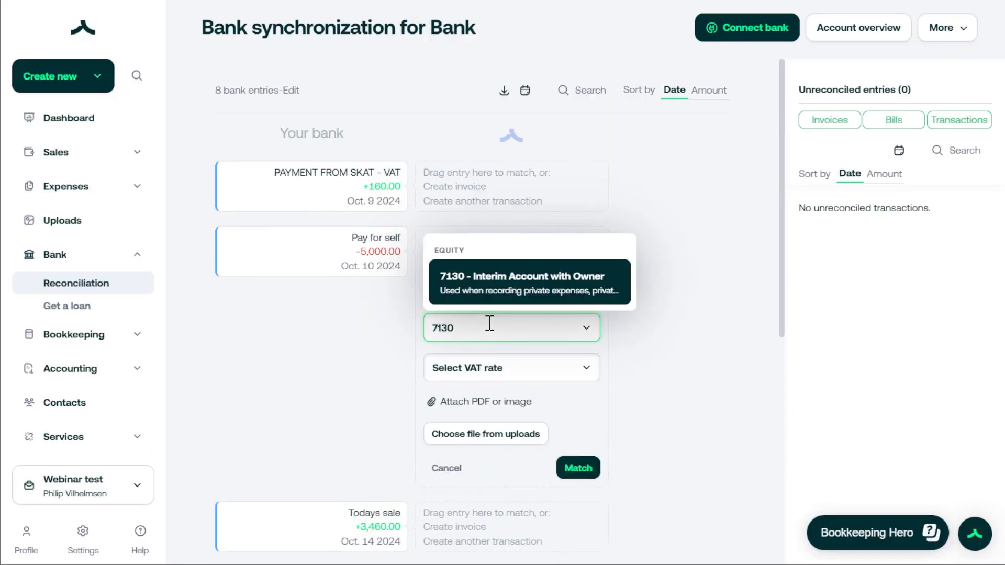
{"action": "left_click", "coordinate": [506, 291]}
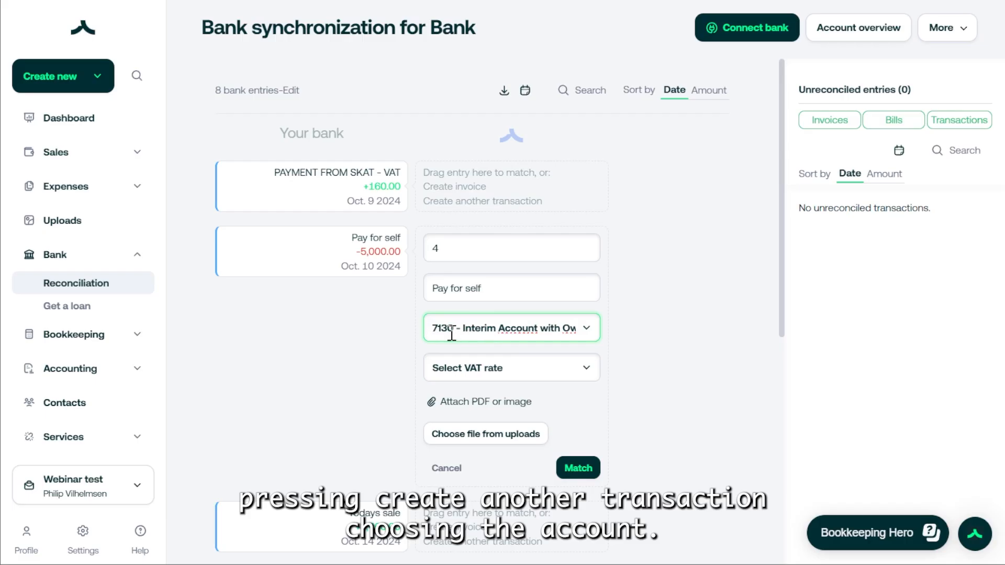
{"action": "left_click", "coordinate": [464, 364]}
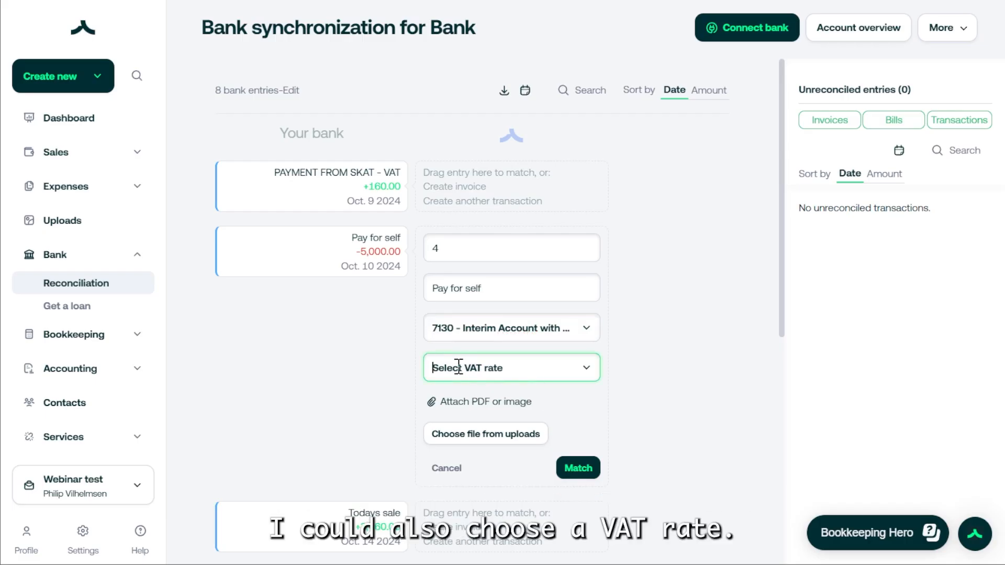
{"action": "left_click_drag", "start_coordinate": [348, 253], "coordinate": [452, 325]}
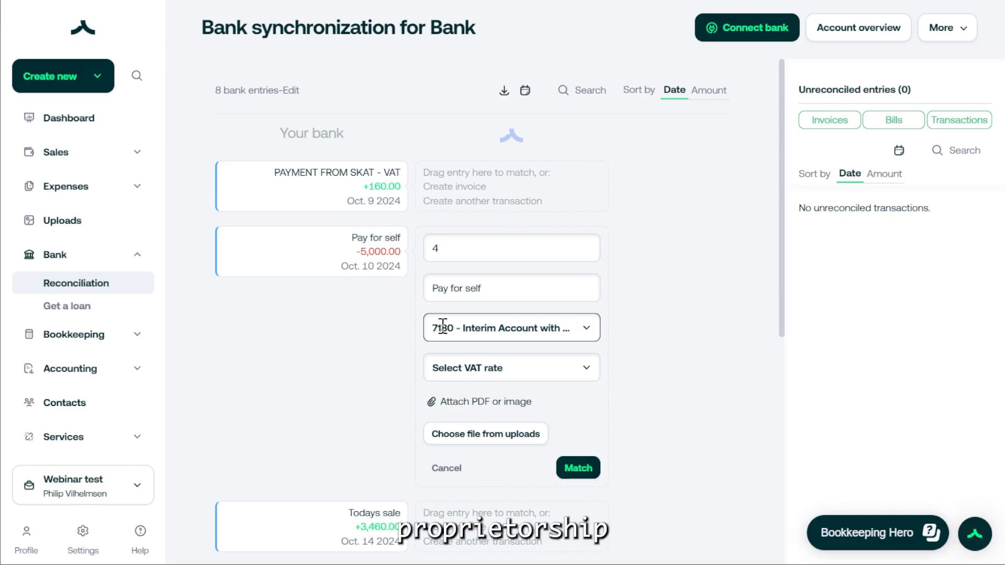
{"action": "left_click", "coordinate": [585, 473]}
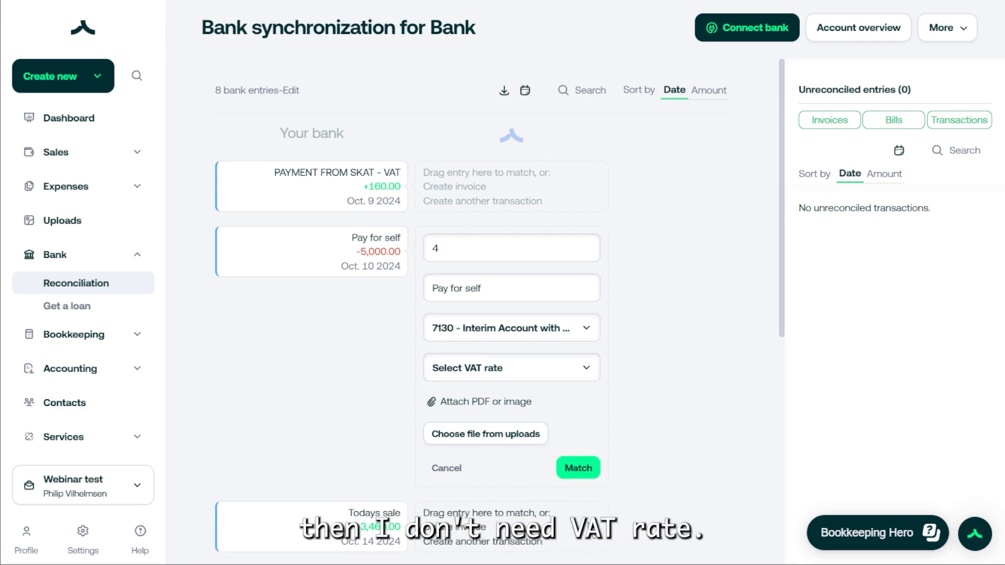
Confirm the Pay for self match and delete the existing Standardkassekladde daybook line.
{"action": "left_click", "coordinate": [591, 473]}
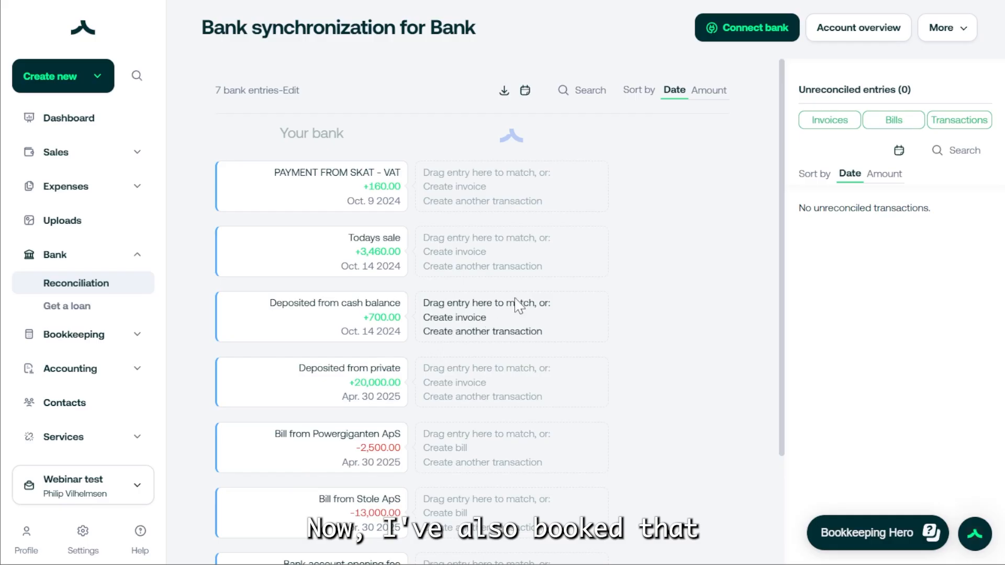
{"action": "left_click", "coordinate": [83, 337]}
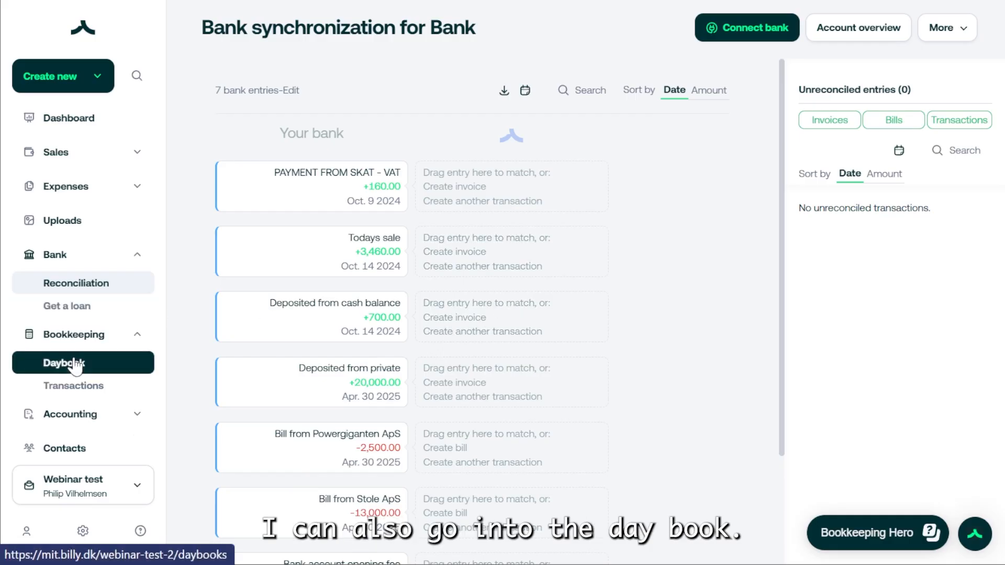
{"action": "left_click", "coordinate": [73, 367]}
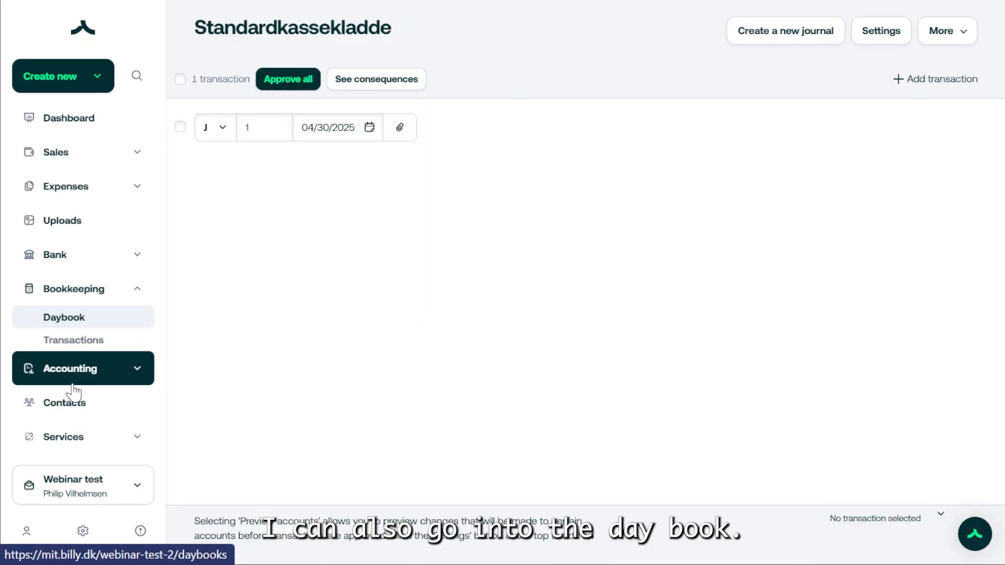
{"action": "left_click", "coordinate": [180, 127]}
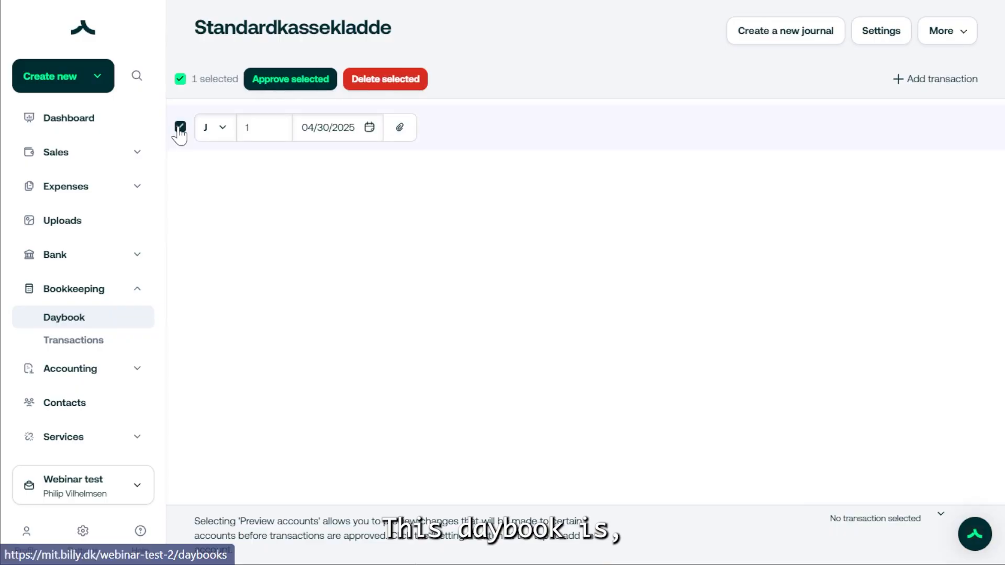
{"action": "left_click", "coordinate": [381, 79]}
{"action": "left_click", "coordinate": [635, 311]}
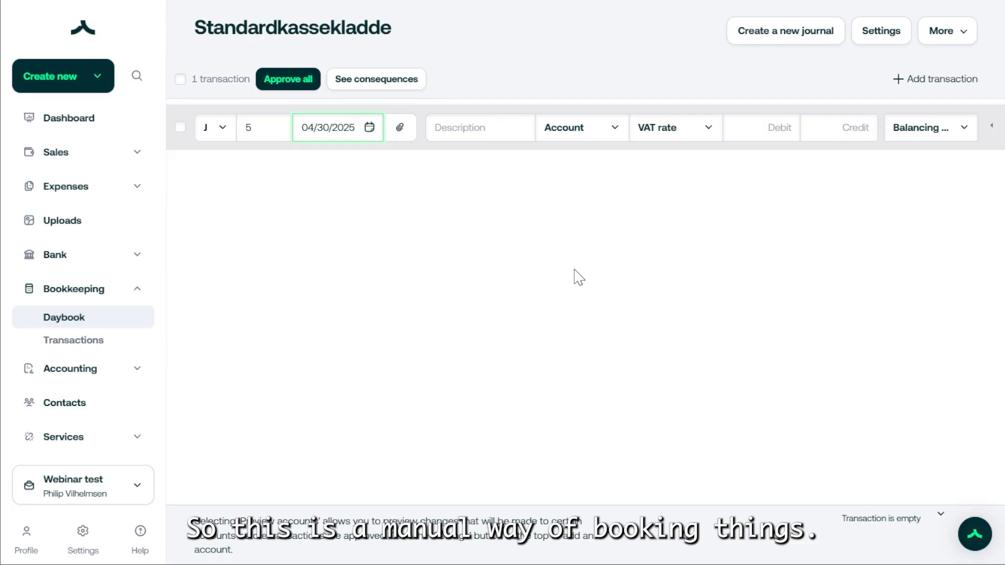
Step through the new empty journal line's account, credit, debit and description fields.
{"action": "left_click", "coordinate": [81, 156]}
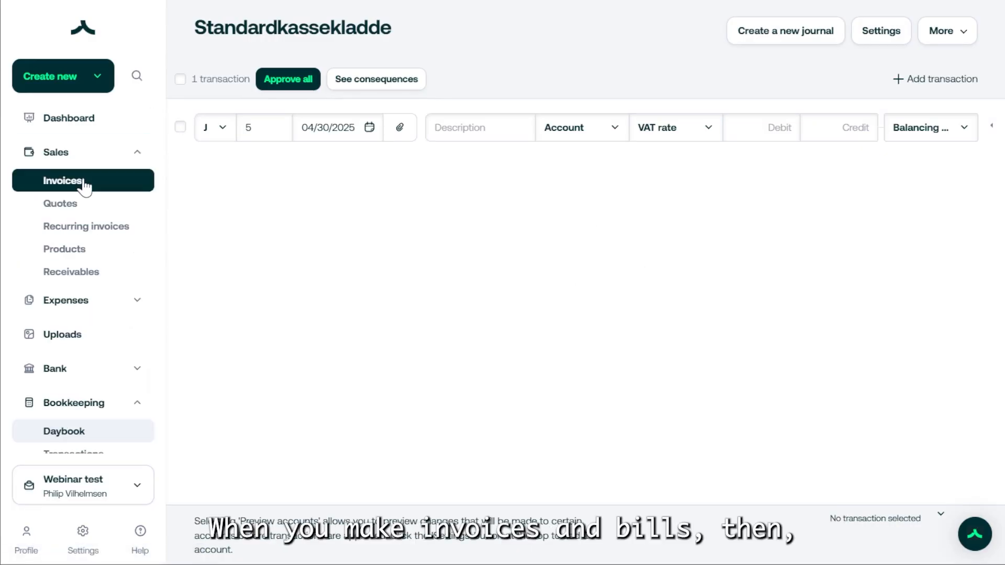
{"action": "left_click", "coordinate": [81, 163]}
{"action": "left_click", "coordinate": [76, 190]}
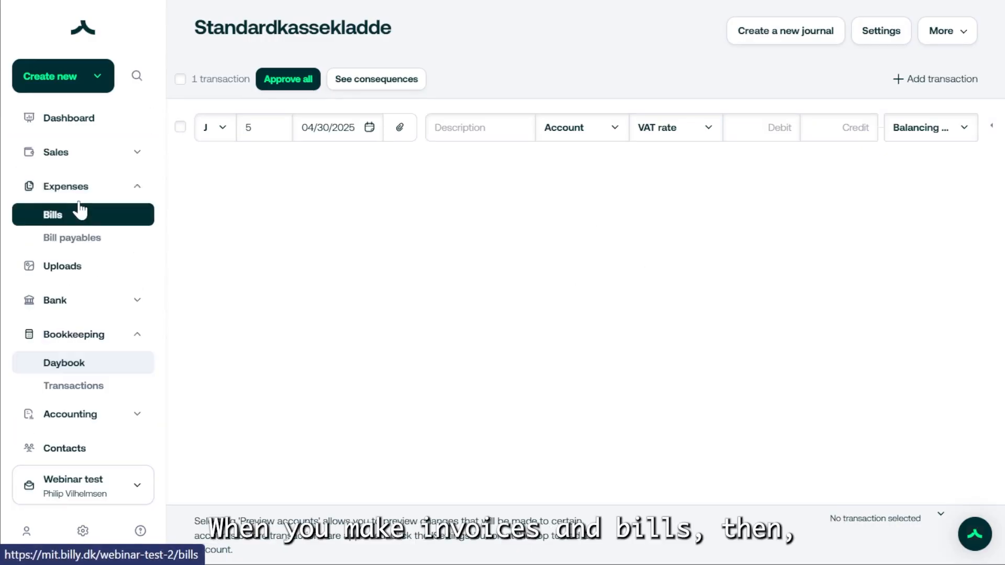
{"action": "left_click", "coordinate": [79, 194]}
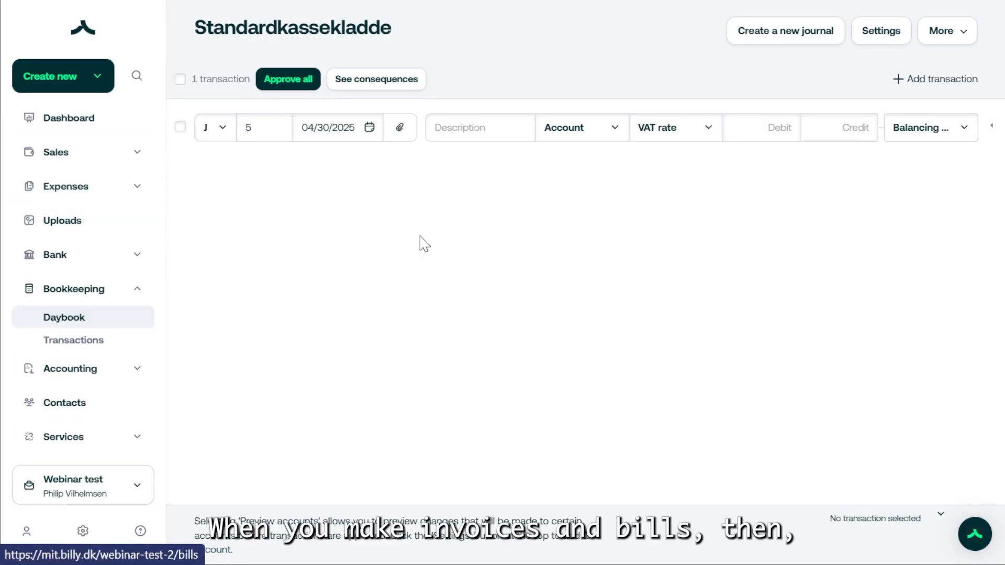
{"action": "left_click", "coordinate": [571, 133]}
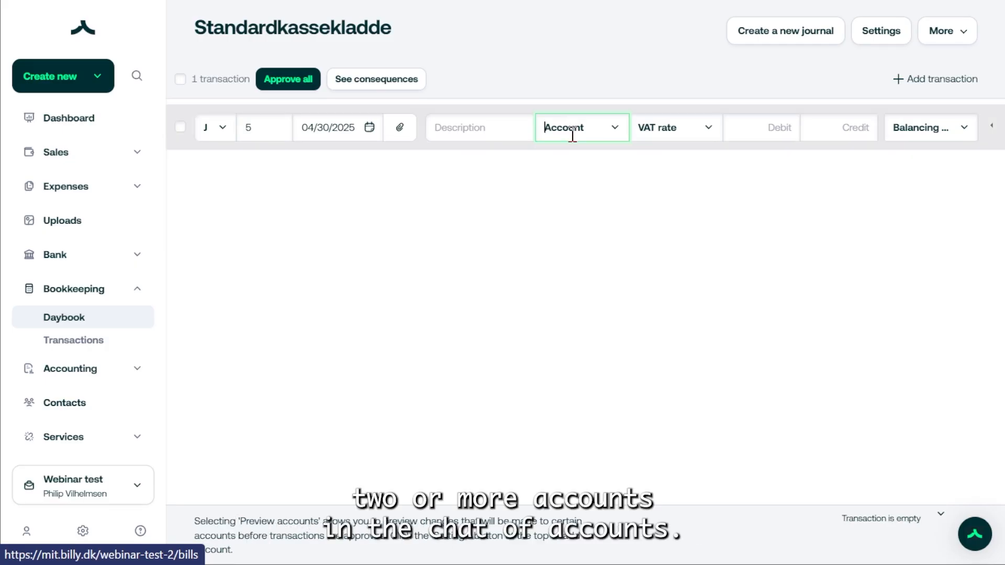
{"action": "left_click", "coordinate": [833, 133]}
{"action": "left_click", "coordinate": [765, 133]}
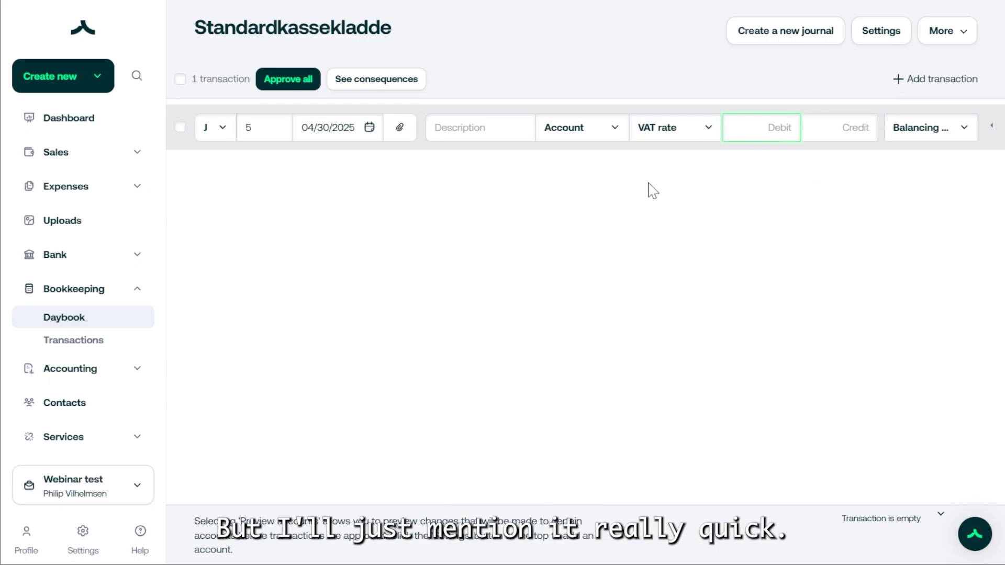
{"action": "left_click", "coordinate": [451, 131]}
{"action": "left_click", "coordinate": [456, 130]}
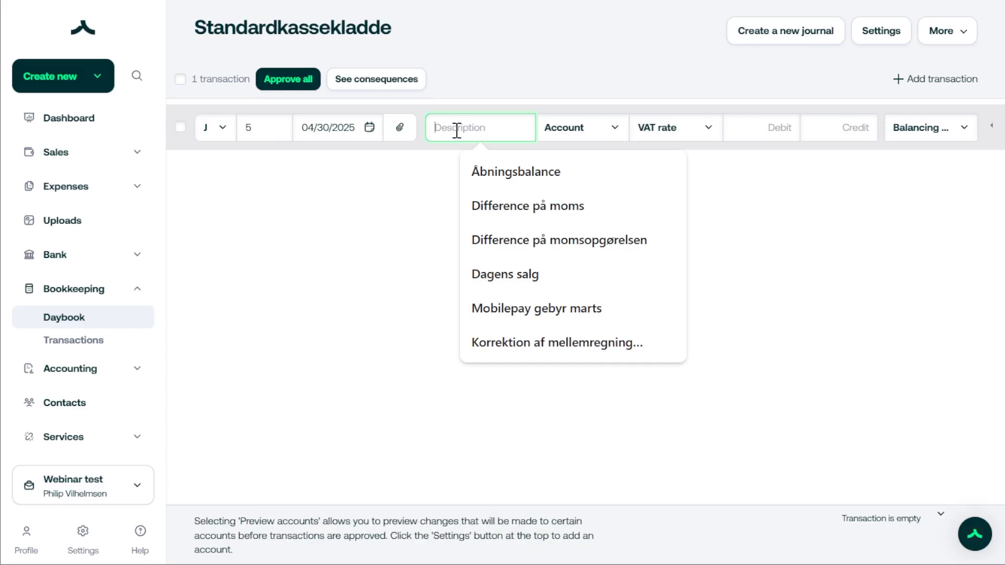
Enter the 'Todays sale' line crediting 4,000.00 to 1110 - Sales with Sales VAT.
{"action": "type", "text": "Tod"}
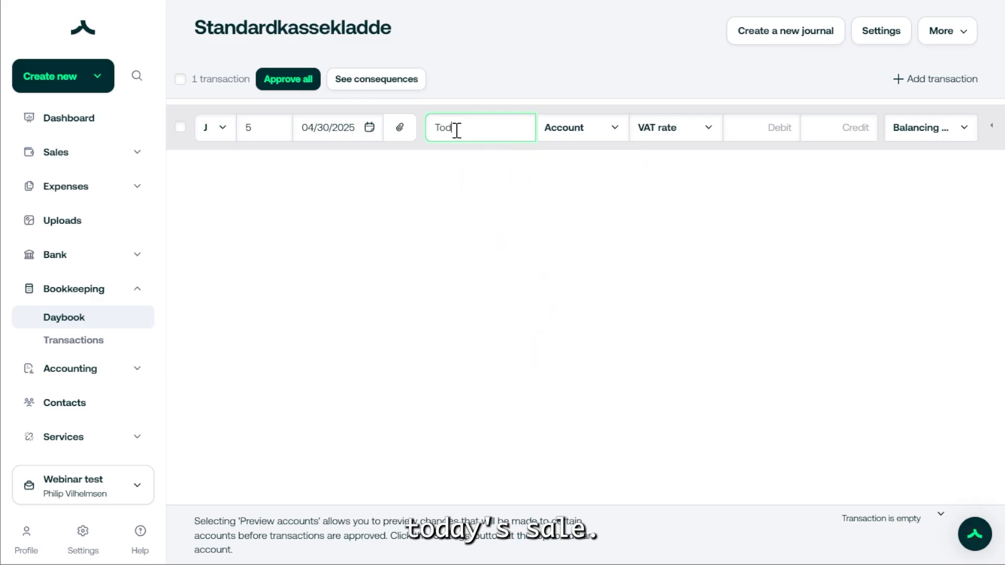
{"action": "type", "text": "ays sale"}
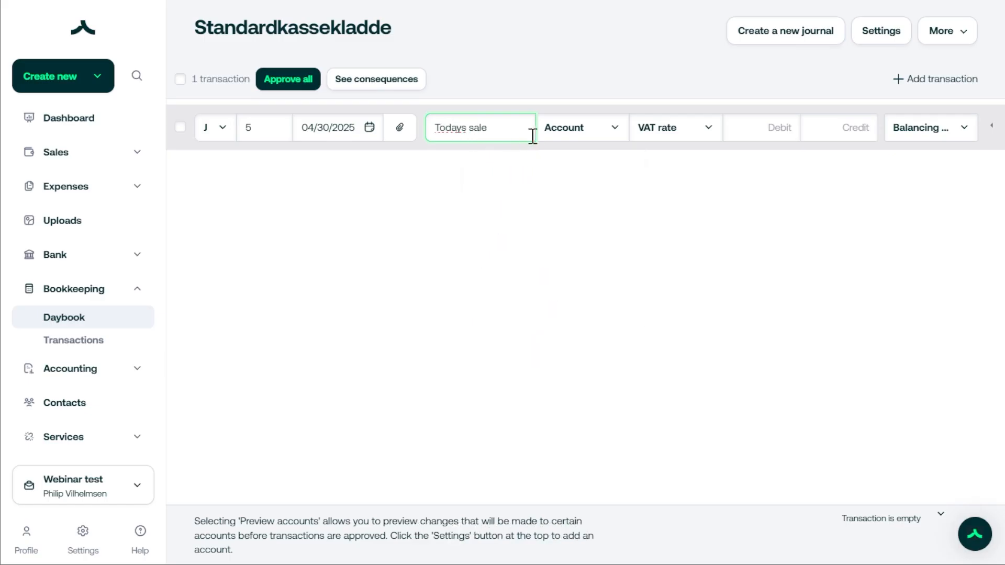
{"action": "left_click", "coordinate": [559, 131]}
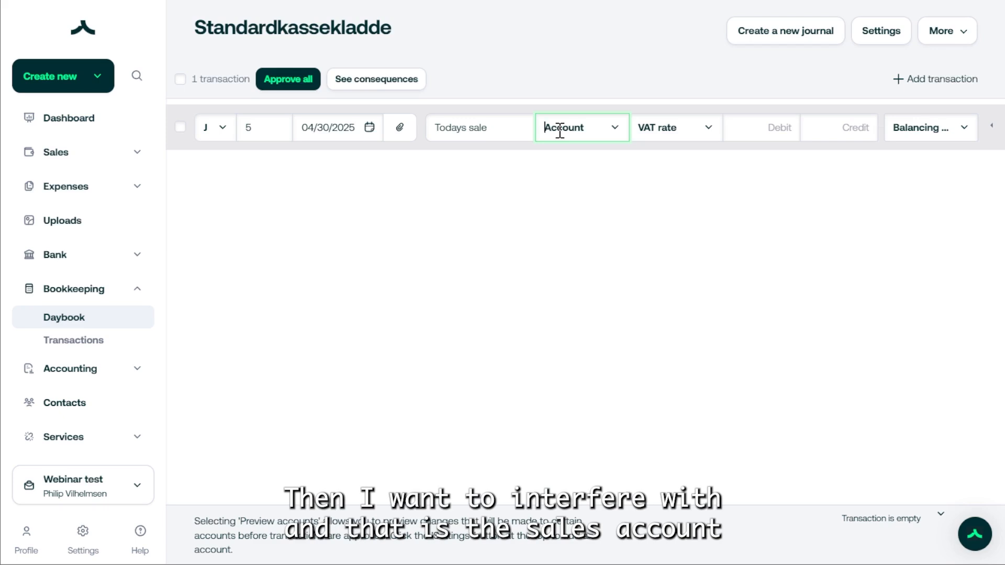
{"action": "type", "text": "sale"}
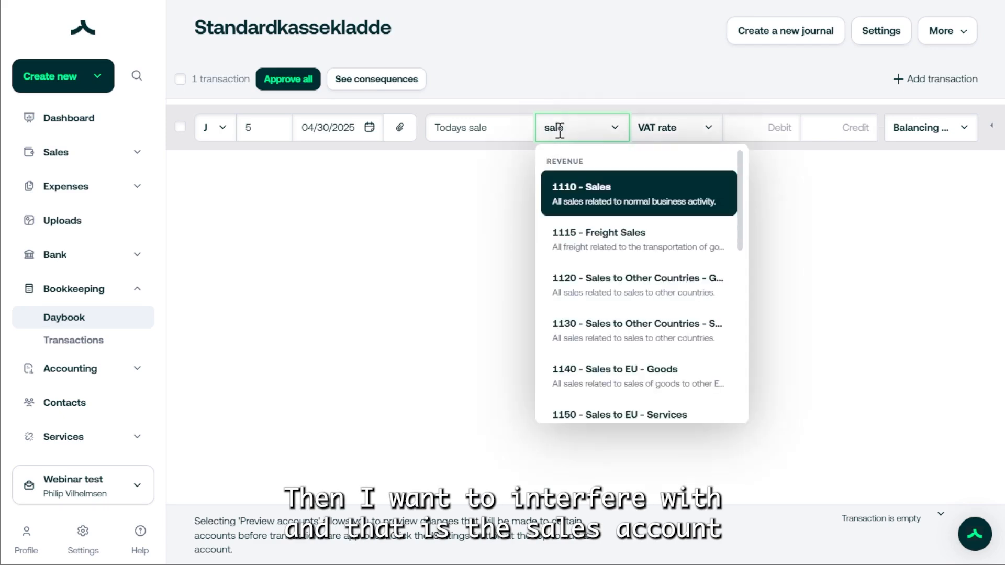
{"action": "left_click", "coordinate": [590, 198]}
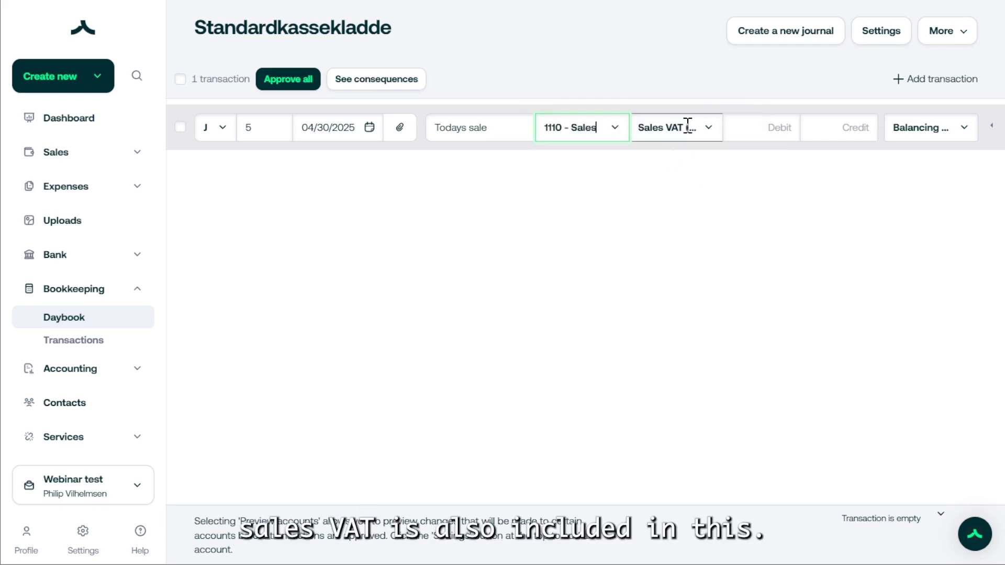
{"action": "left_click", "coordinate": [667, 129]}
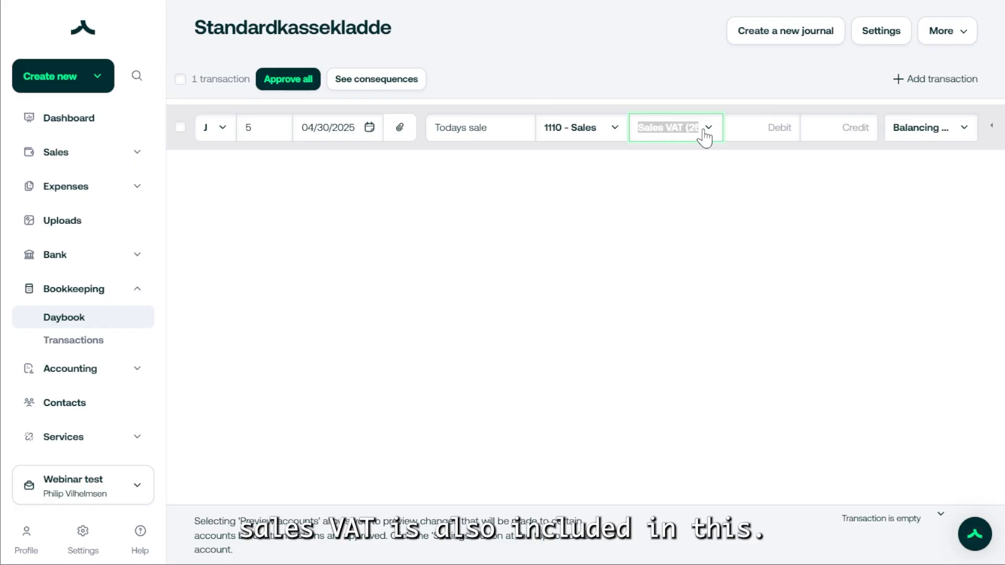
{"action": "left_click", "coordinate": [704, 132]}
{"action": "scroll", "coordinate": [706, 349], "scroll_direction": "down", "scroll_amount": 2}
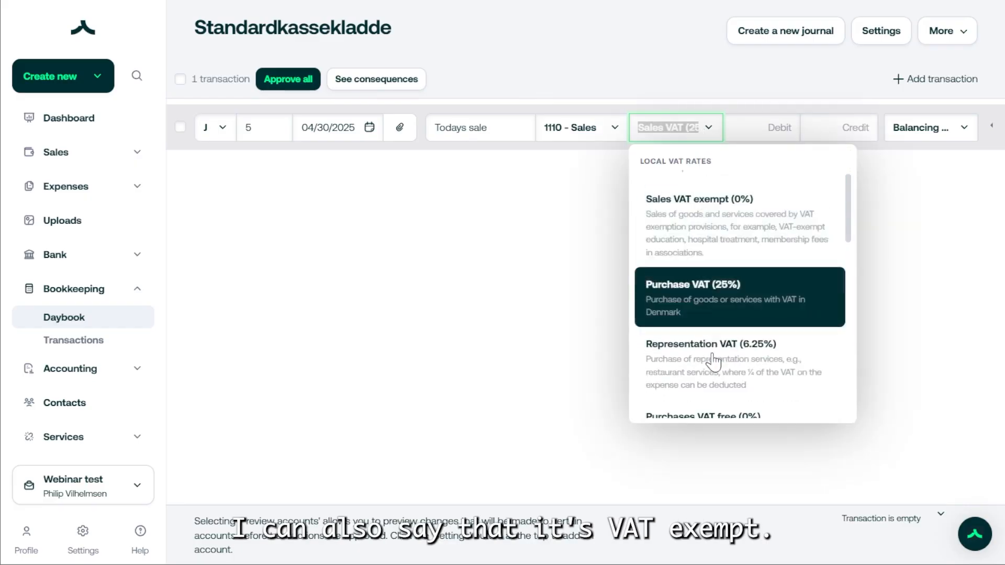
{"action": "left_click", "coordinate": [725, 230]}
{"action": "left_click", "coordinate": [818, 133]}
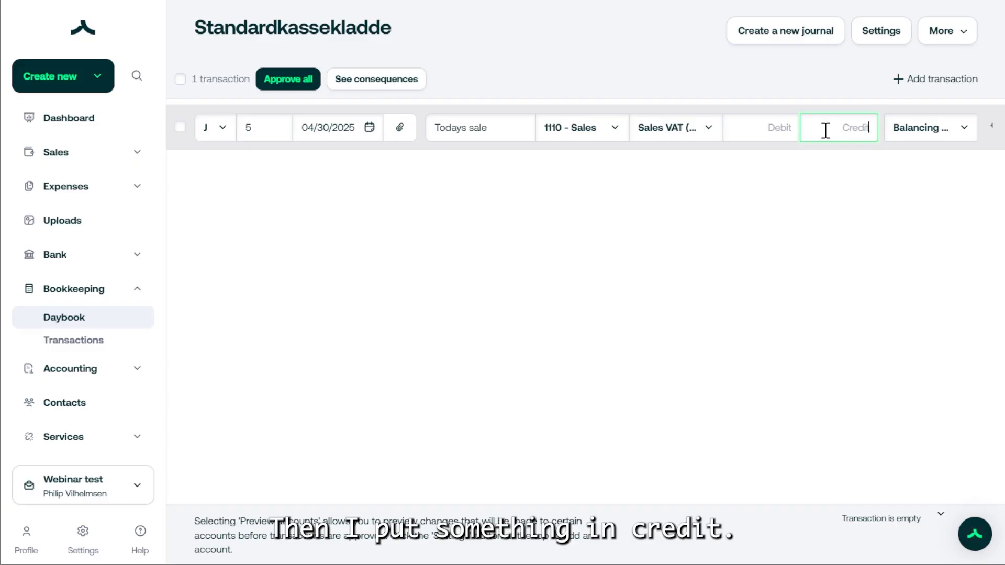
{"action": "type", "text": "4000"}
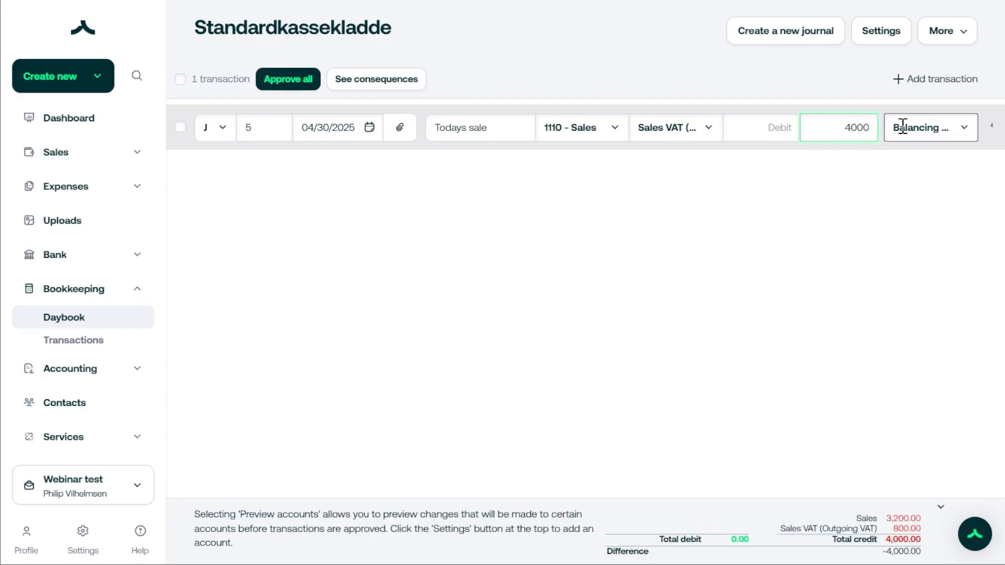
{"action": "left_click", "coordinate": [923, 167]}
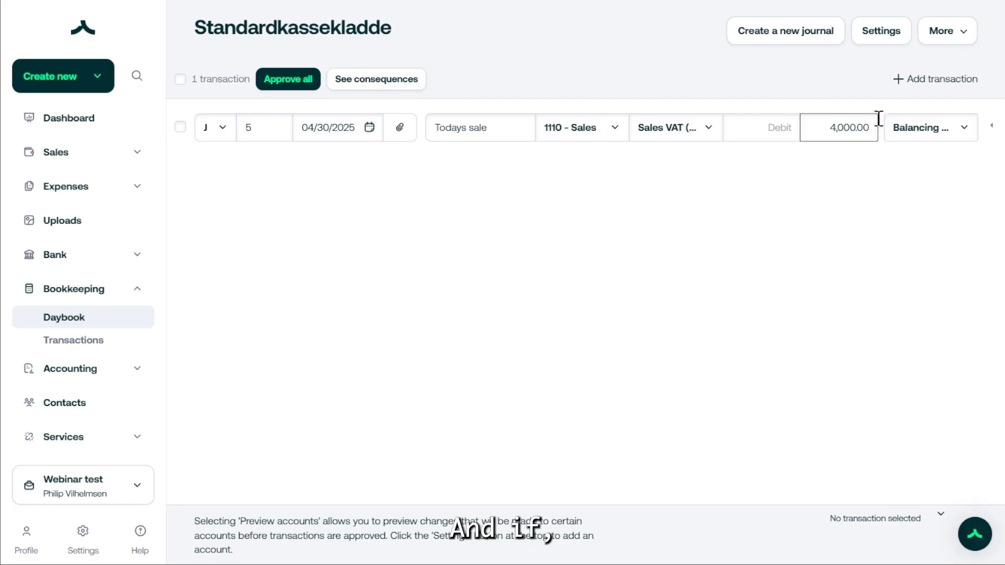
{"action": "left_click", "coordinate": [911, 132]}
{"action": "left_click", "coordinate": [844, 125]}
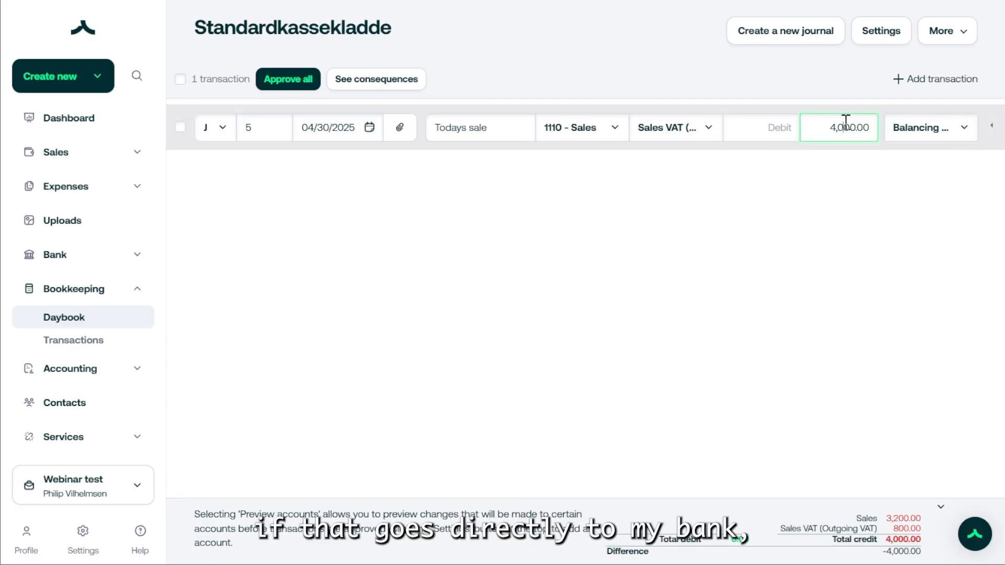
Set the balancing account to 5710 - Bank, then clear it again.
{"action": "left_click", "coordinate": [938, 134]}
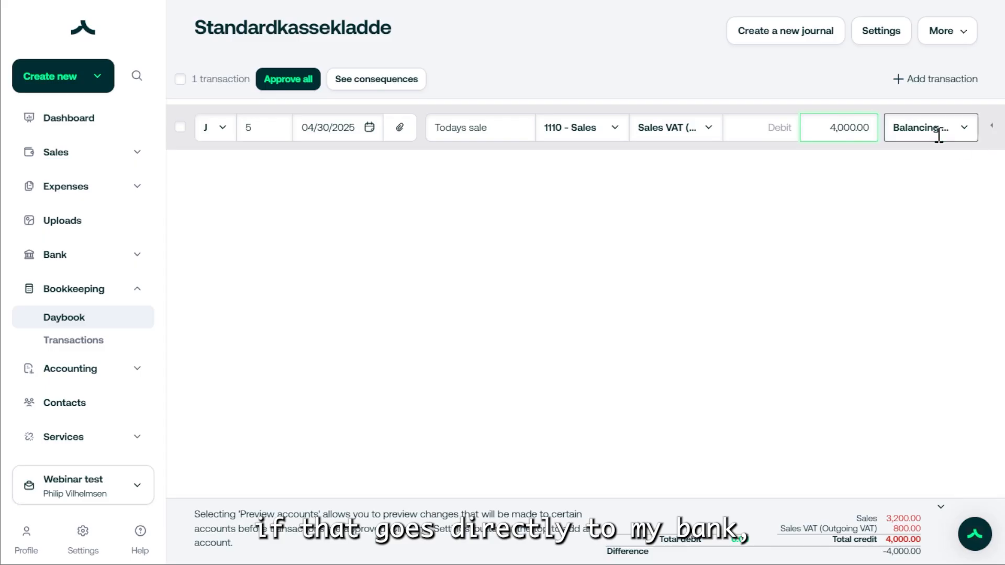
{"action": "type", "text": "bank"}
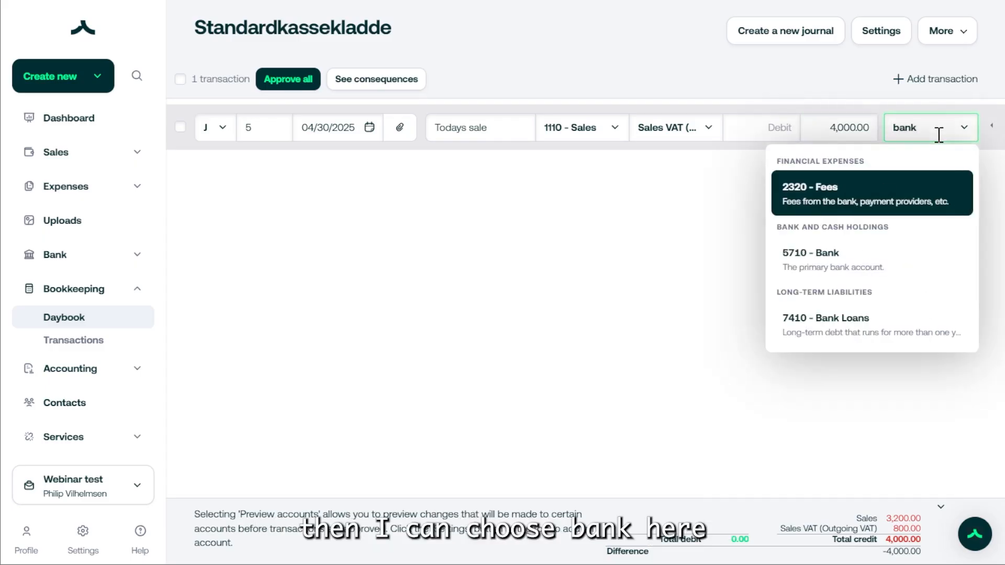
{"action": "left_click", "coordinate": [854, 264]}
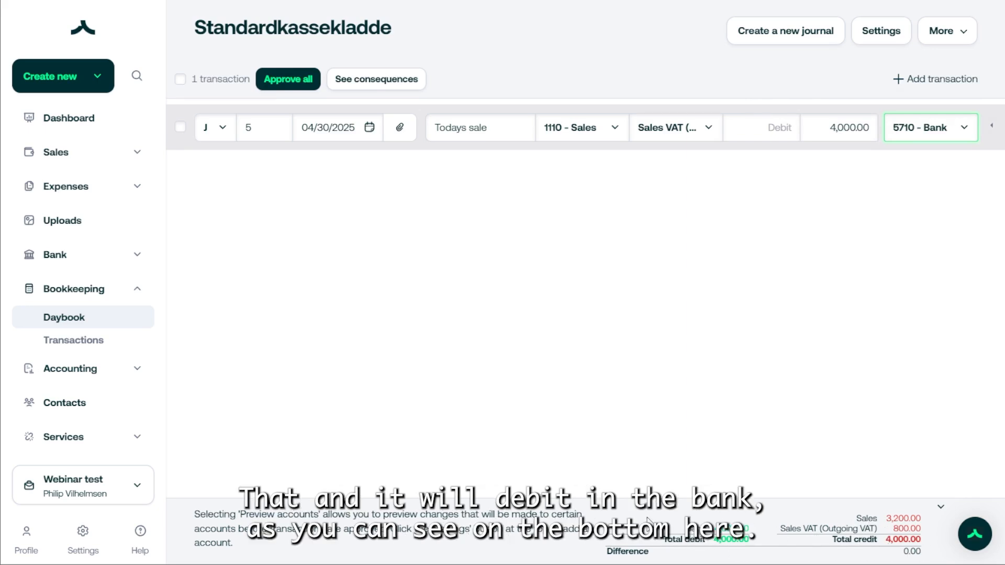
{"action": "left_click", "coordinate": [922, 128]}
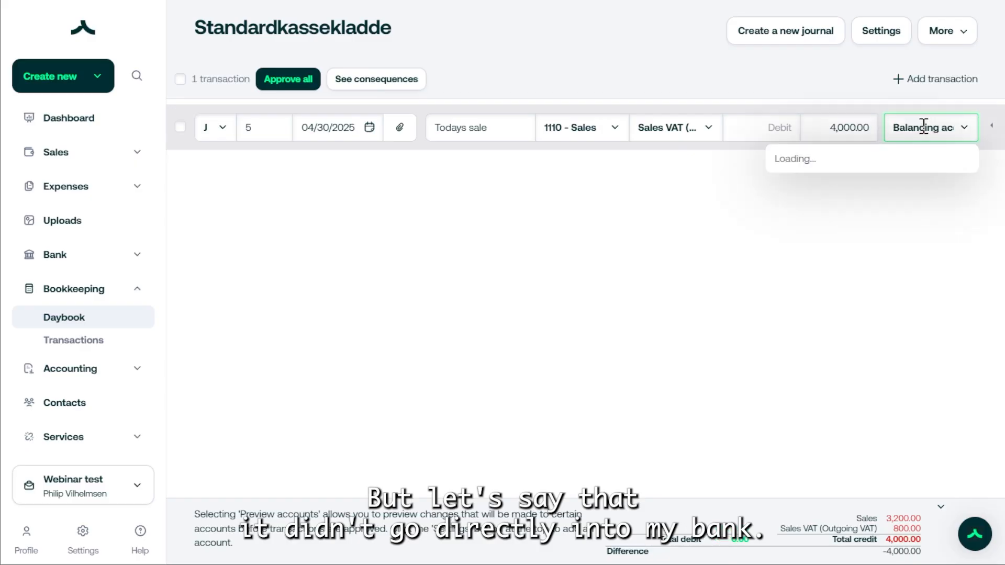
{"action": "left_click", "coordinate": [913, 241]}
{"action": "left_click", "coordinate": [862, 130]}
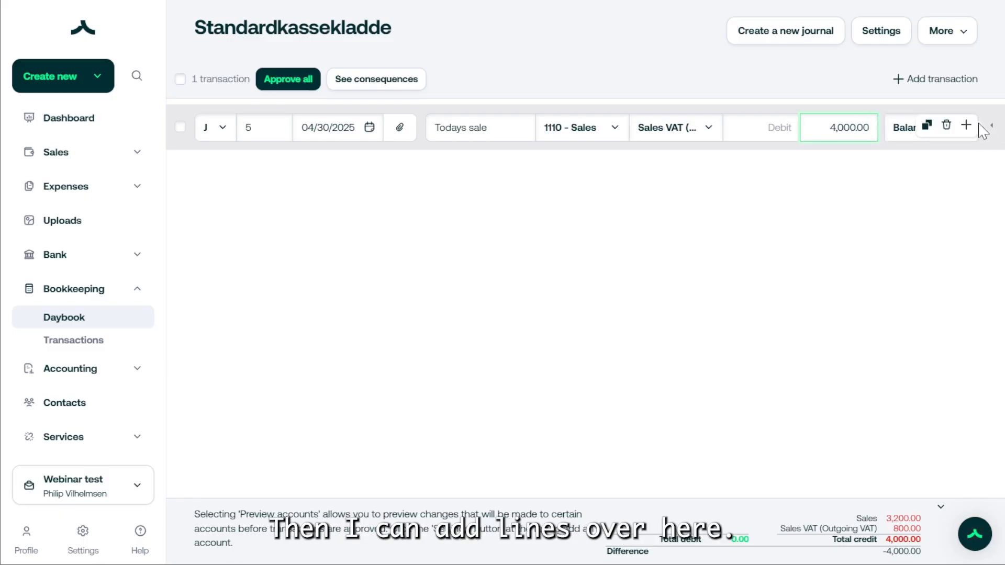
Add three lines to transaction 5 booked to 2320 - Fees, 5720 - Cash Holdings and 5710 - Bank.
{"action": "left_click", "coordinate": [966, 126]}
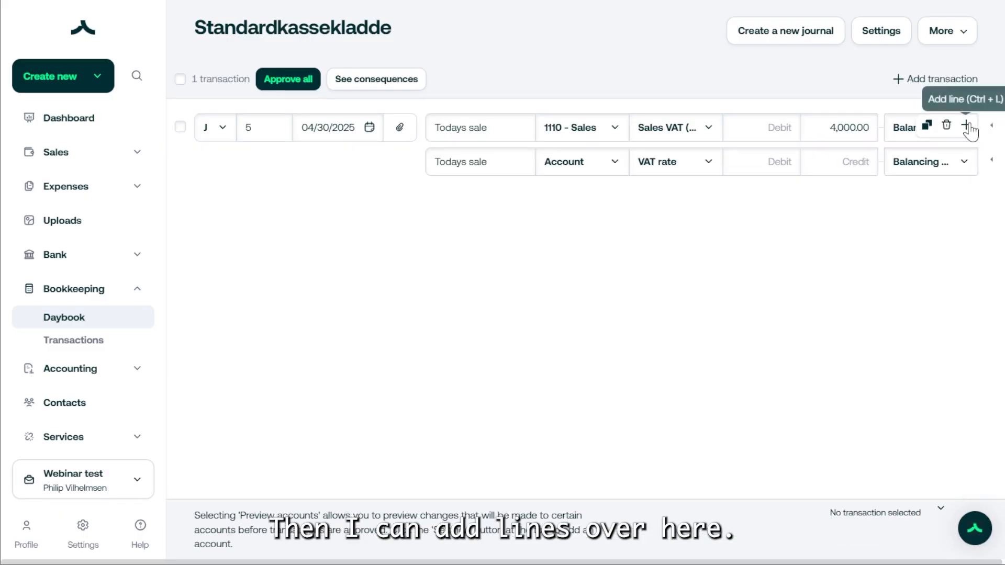
{"action": "left_click", "coordinate": [966, 126]}
{"action": "left_click", "coordinate": [966, 126]}
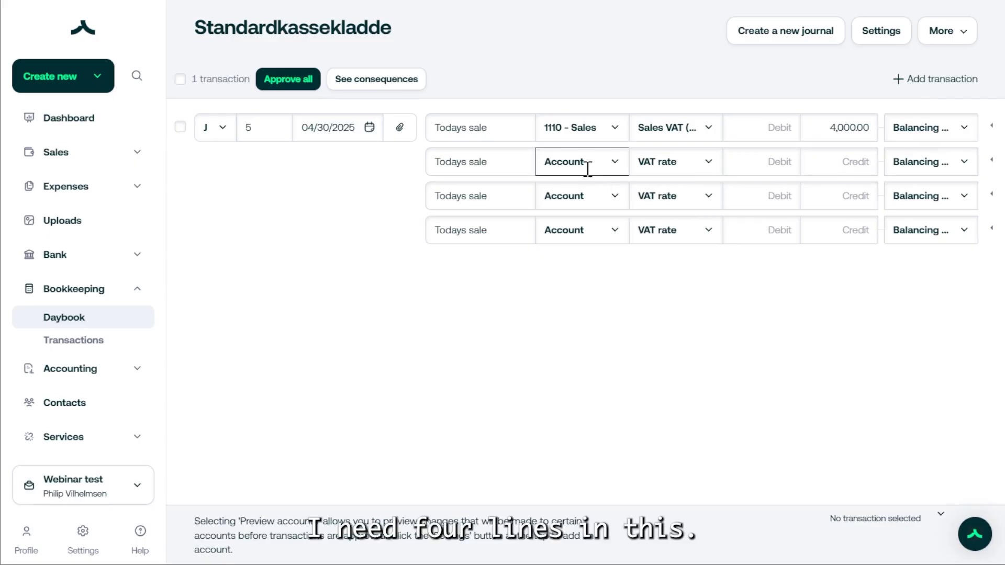
{"action": "left_click", "coordinate": [569, 164]}
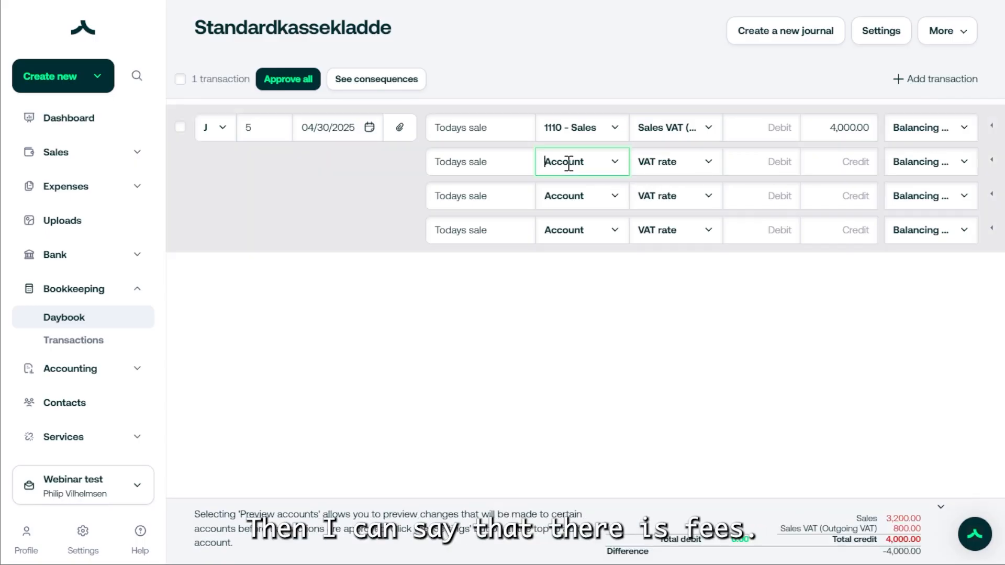
{"action": "type", "text": "fee"}
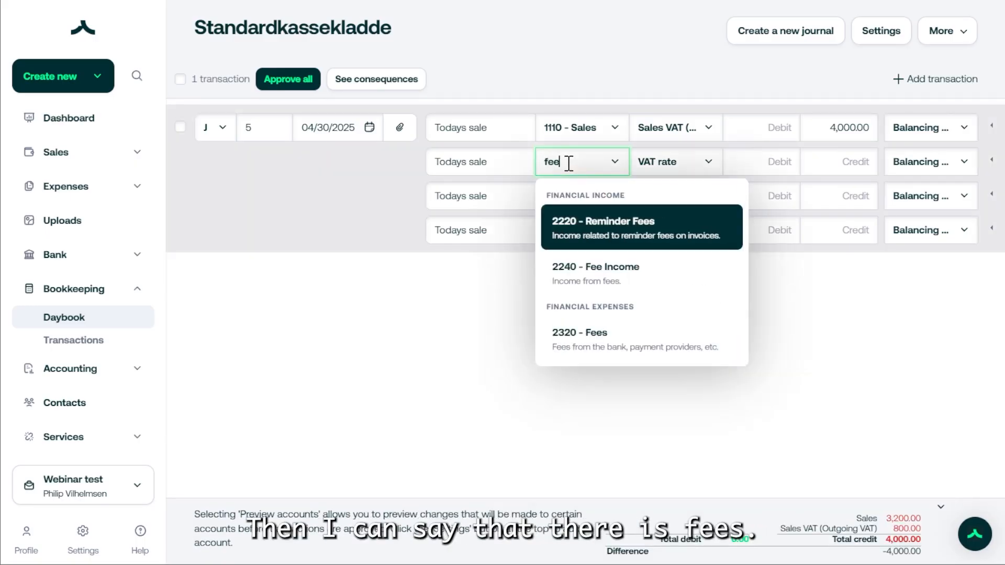
{"action": "left_click", "coordinate": [570, 334]}
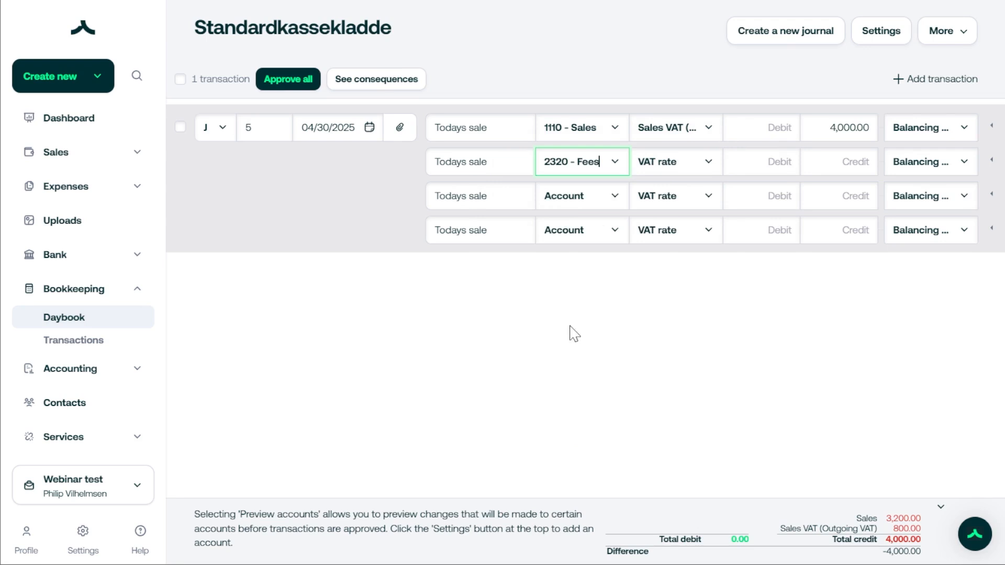
{"action": "left_click", "coordinate": [561, 198]}
{"action": "type", "text": "cash"}
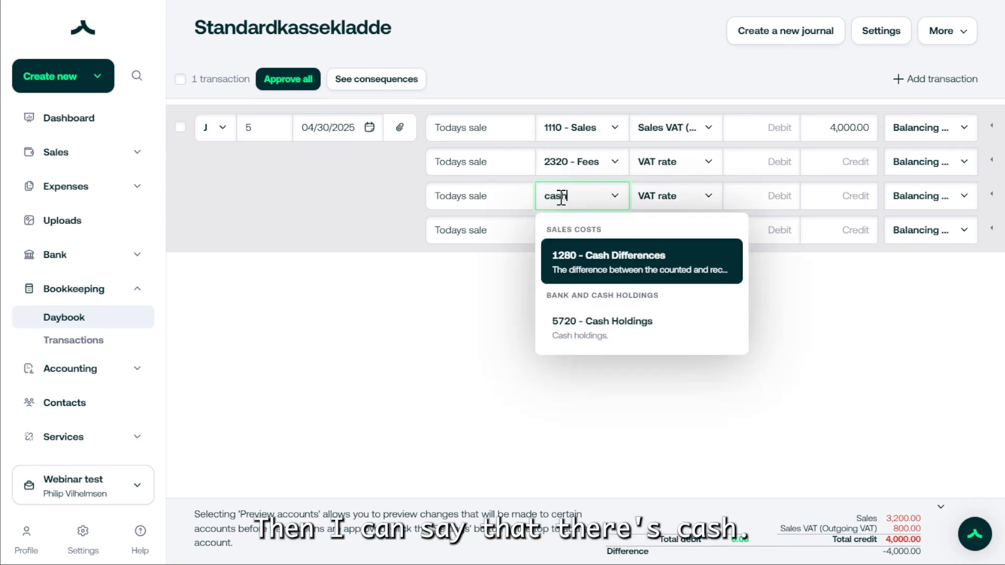
{"action": "left_click", "coordinate": [569, 324]}
{"action": "left_click", "coordinate": [564, 232]}
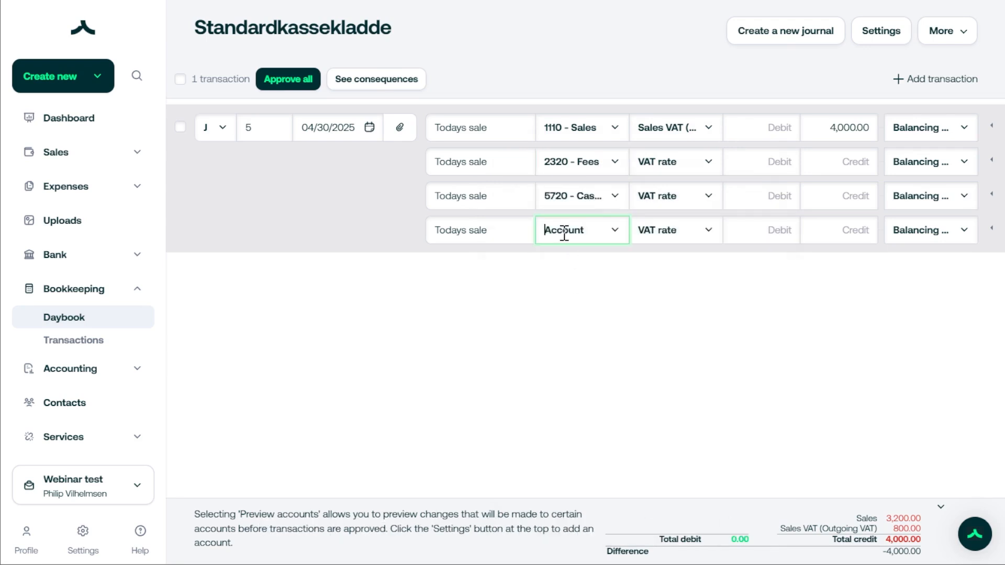
{"action": "type", "text": "bank"}
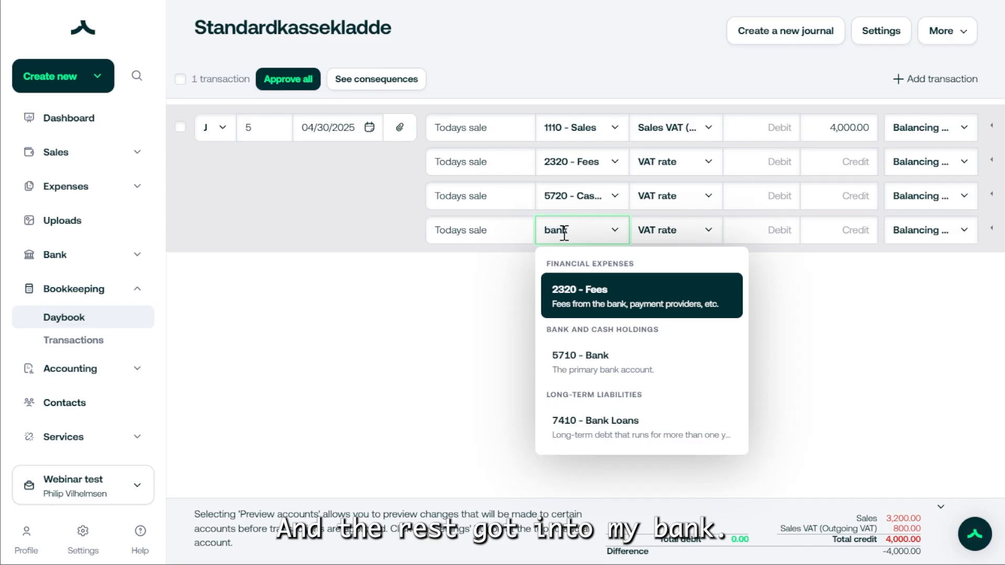
{"action": "left_click", "coordinate": [580, 348]}
{"action": "left_click", "coordinate": [834, 128]}
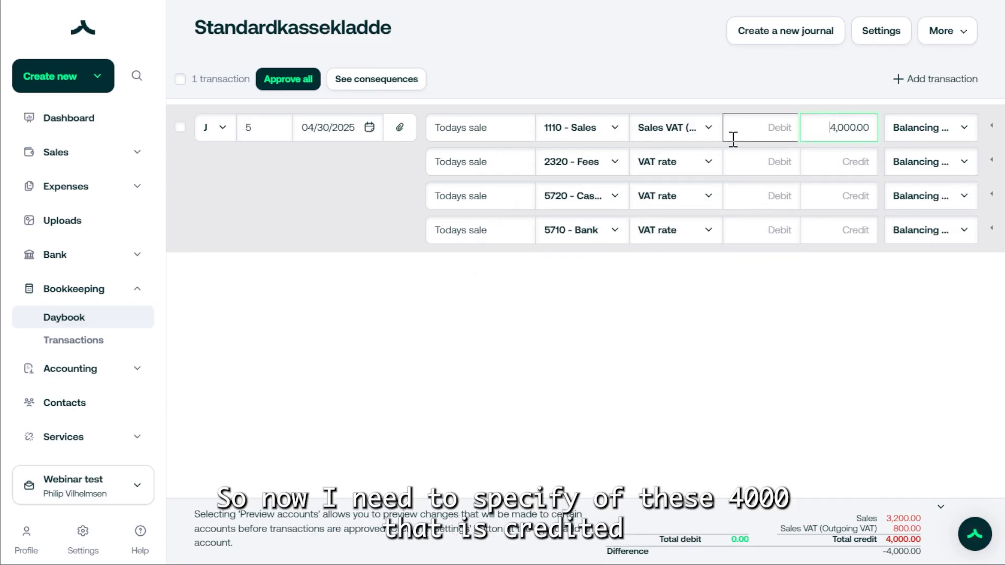
Debit 50.00 to Fees, 700.00 to Cash Holdings and 3,250.00 to Bank.
{"action": "double_click", "coordinate": [863, 127]}
{"action": "left_click", "coordinate": [769, 164]}
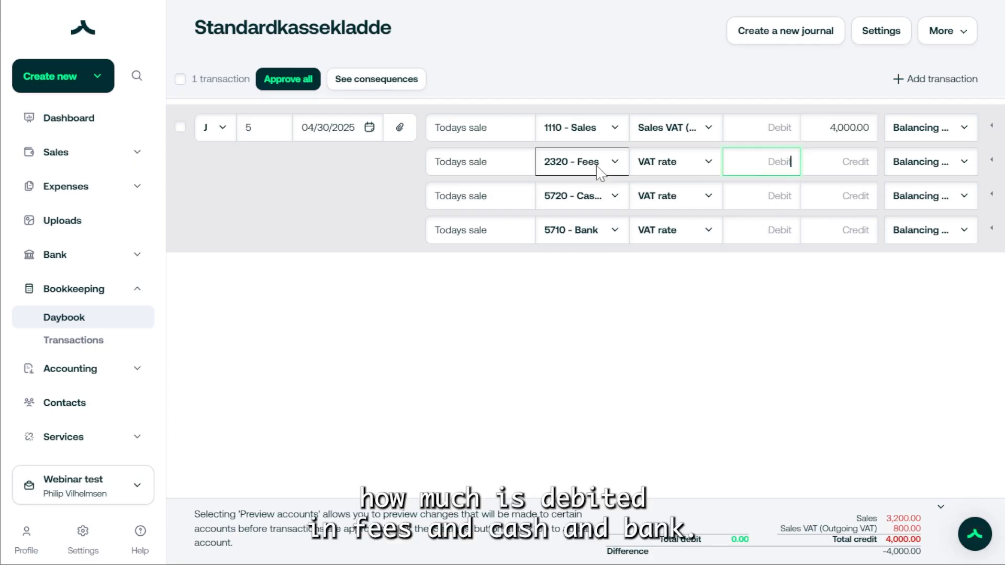
{"action": "left_click", "coordinate": [765, 194]}
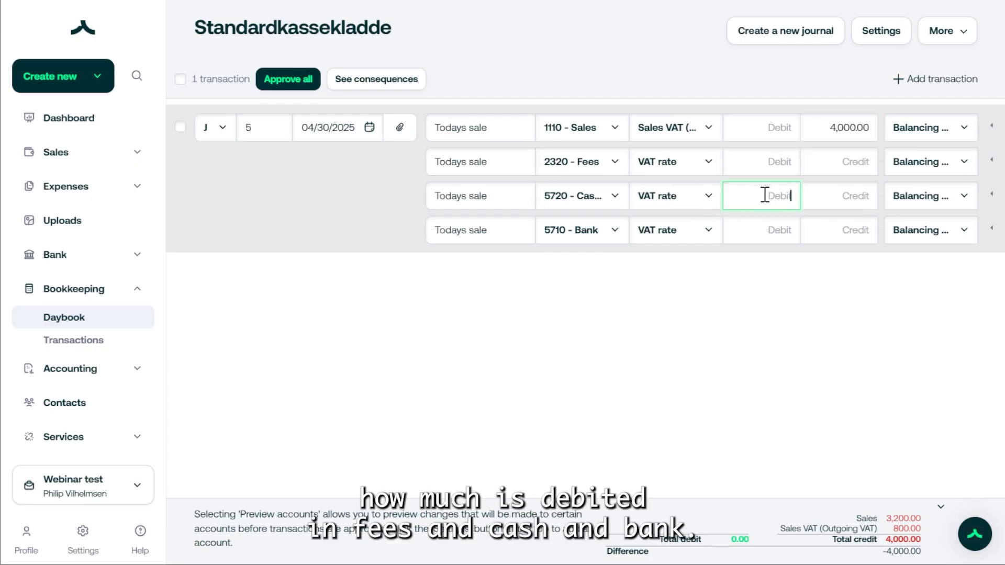
{"action": "left_click", "coordinate": [774, 229]}
{"action": "left_click", "coordinate": [767, 164]}
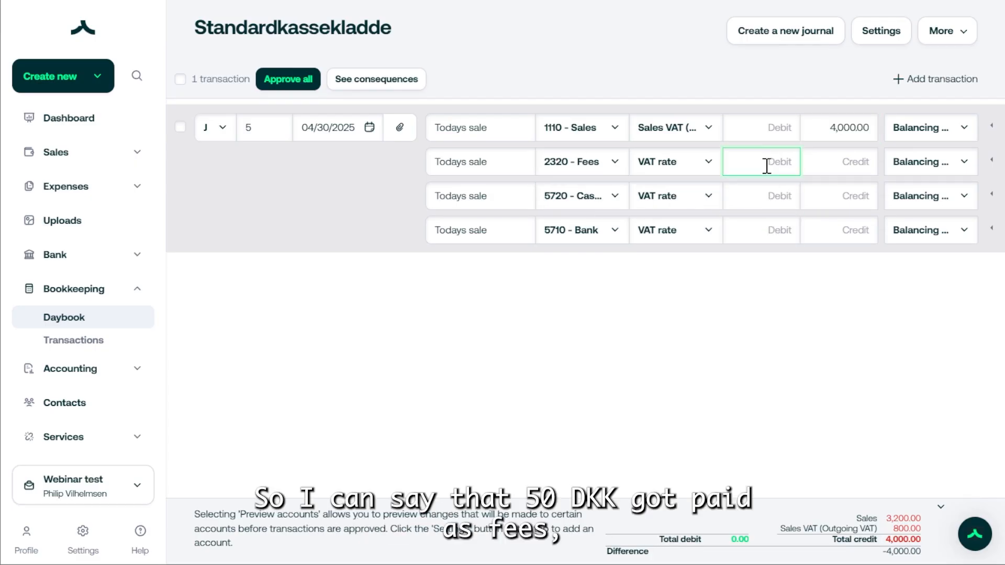
{"action": "type", "text": "50"}
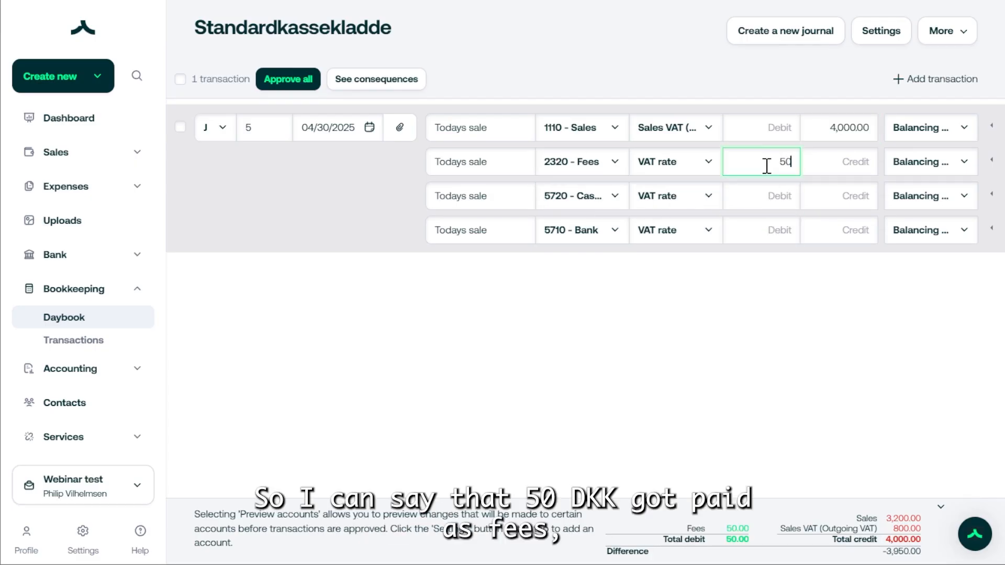
{"action": "left_click", "coordinate": [755, 195]}
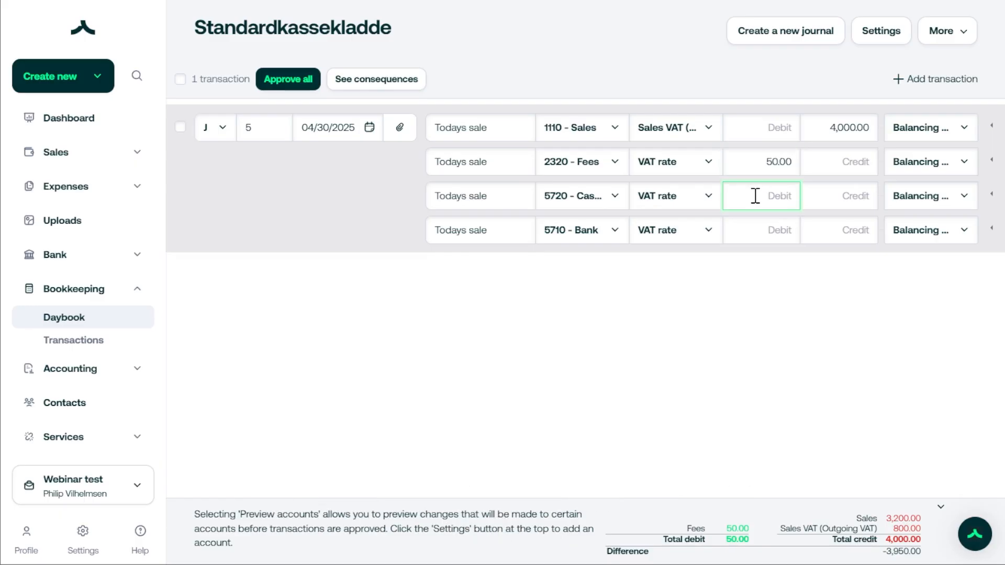
{"action": "type", "text": "700"}
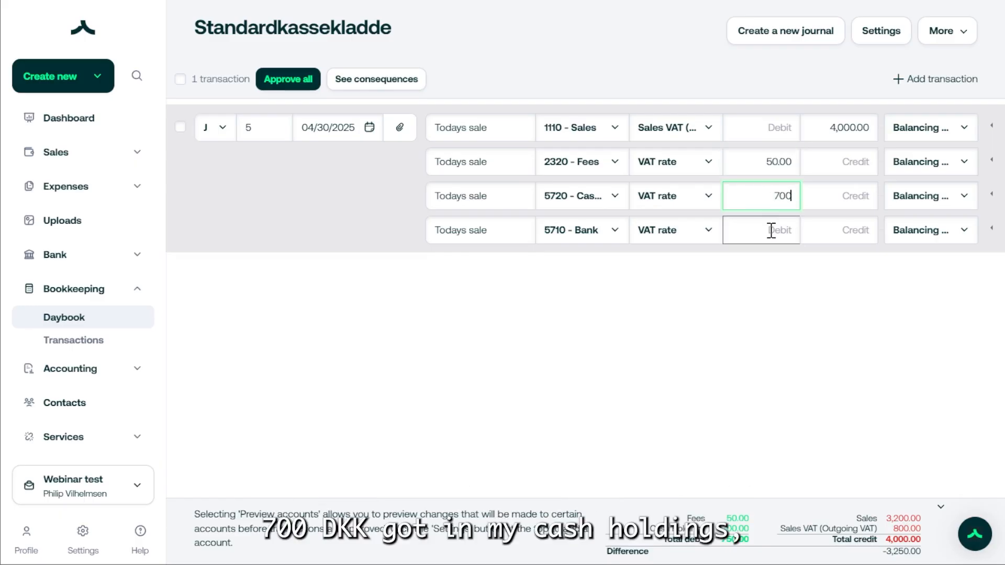
{"action": "left_click", "coordinate": [771, 230]}
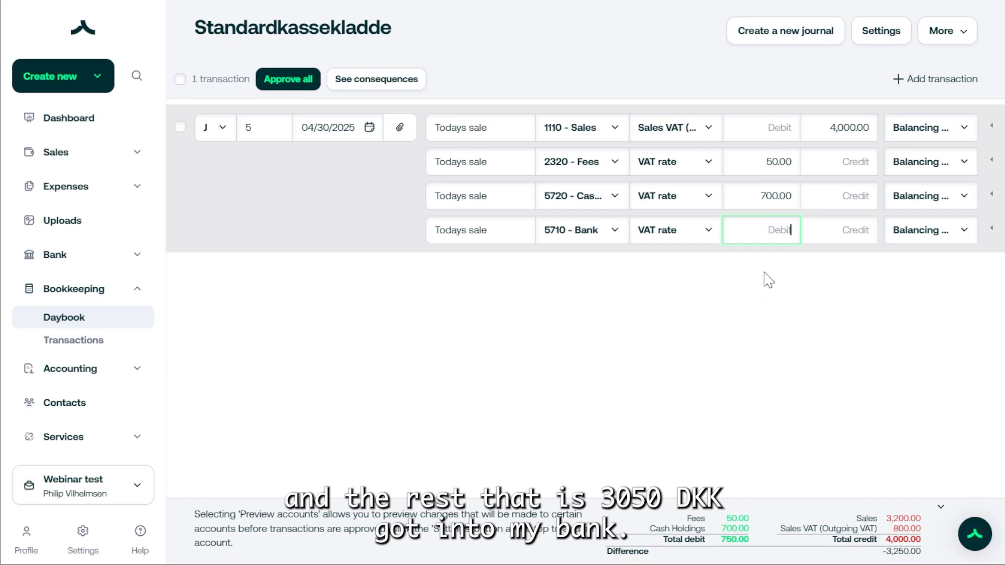
{"action": "type", "text": "3250"}
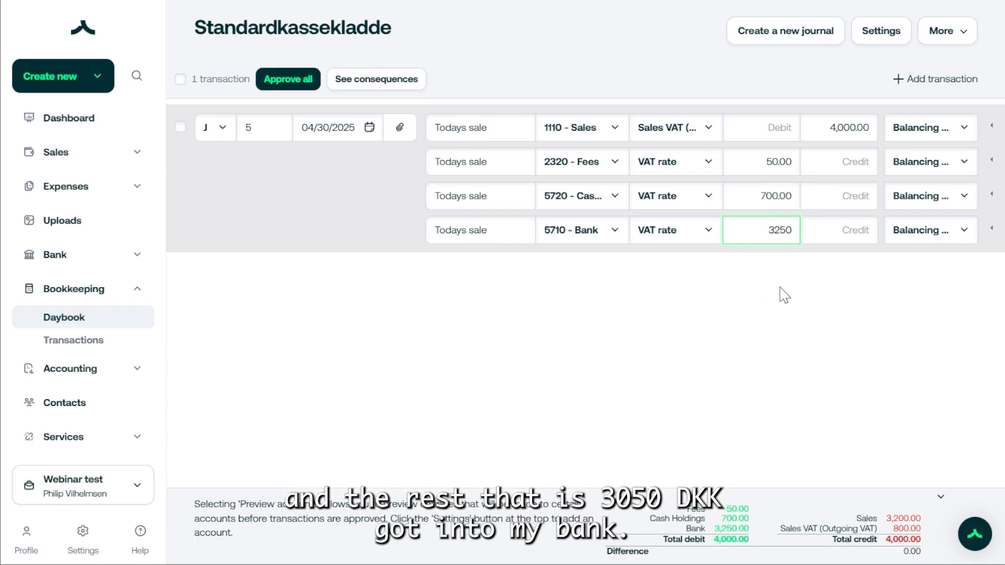
{"action": "left_click", "coordinate": [784, 295]}
Check the entered amounts and confirm the totals show a 0.00 difference.
{"action": "left_click", "coordinate": [778, 162]}
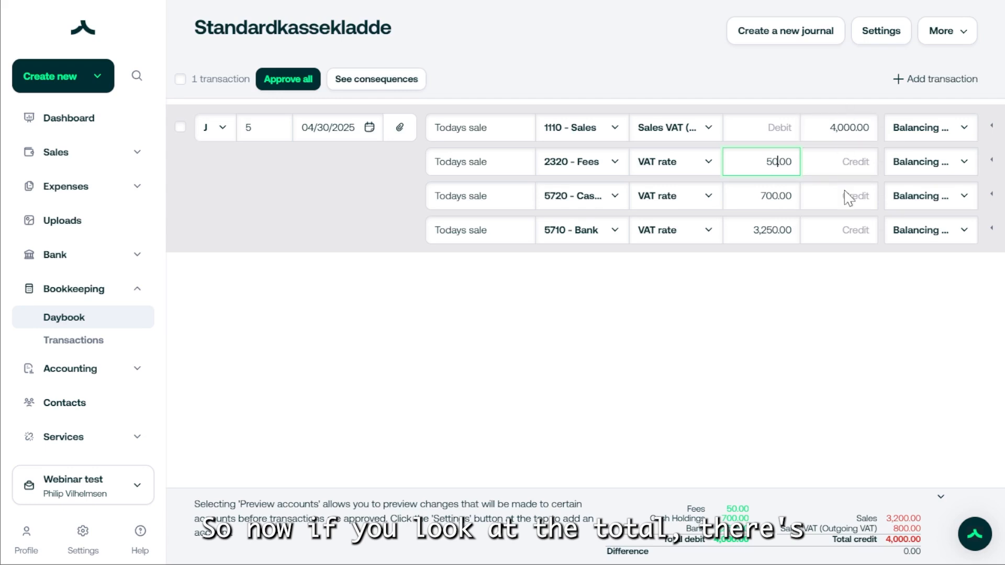
{"action": "left_click", "coordinate": [838, 128]}
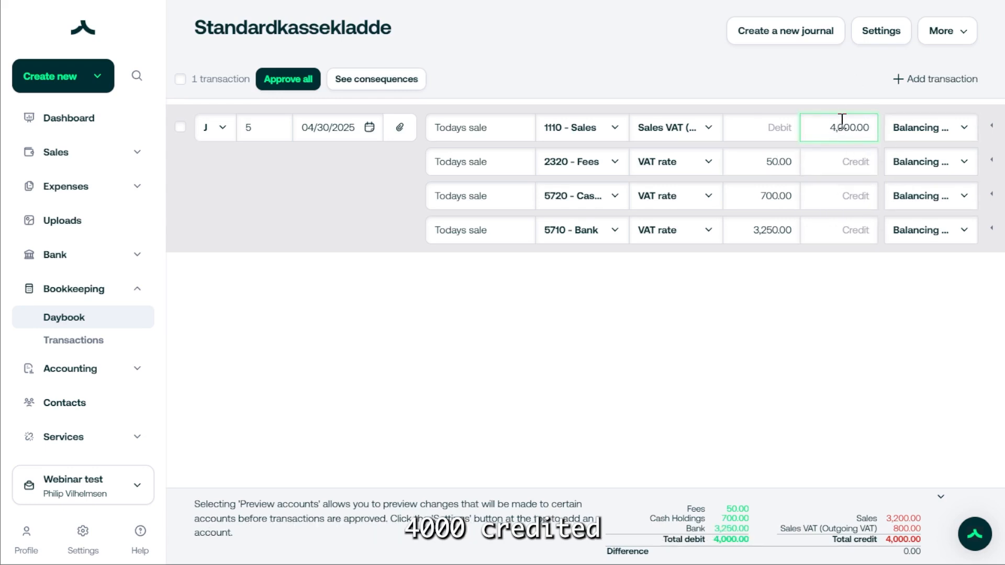
{"action": "left_click", "coordinate": [786, 160]}
{"action": "left_click", "coordinate": [759, 255]}
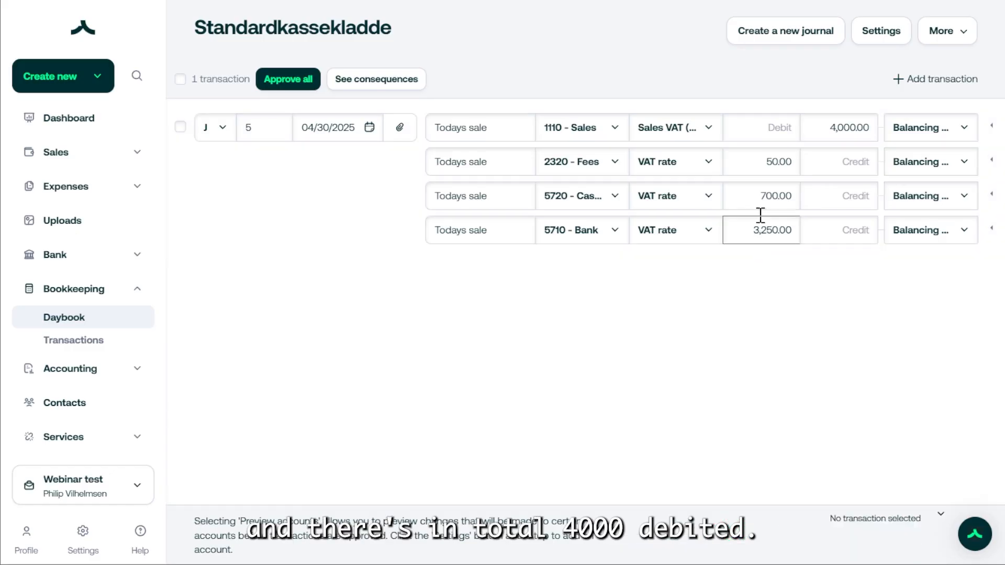
{"action": "left_click", "coordinate": [760, 172]}
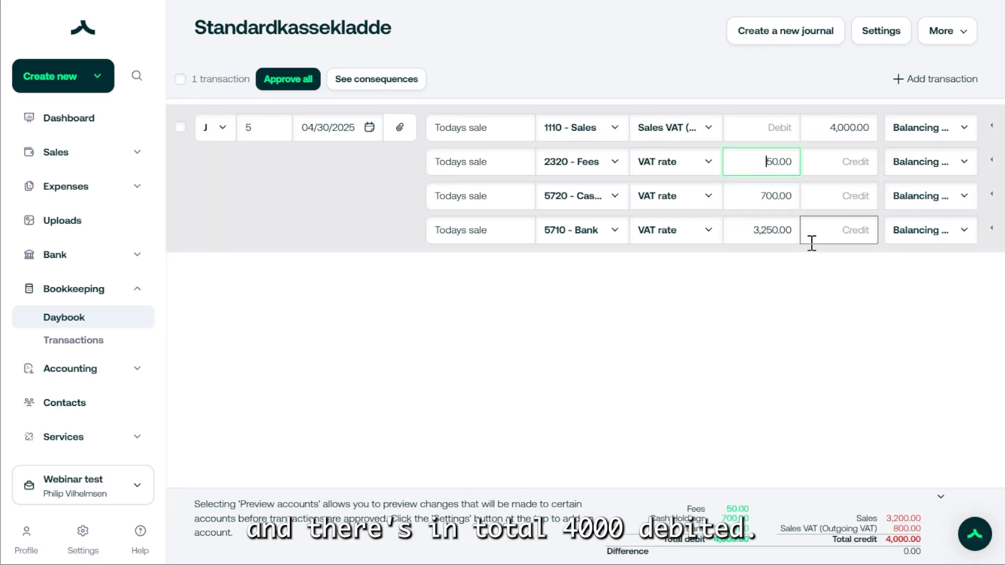
{"action": "left_click", "coordinate": [791, 238]}
{"action": "left_click", "coordinate": [817, 377]}
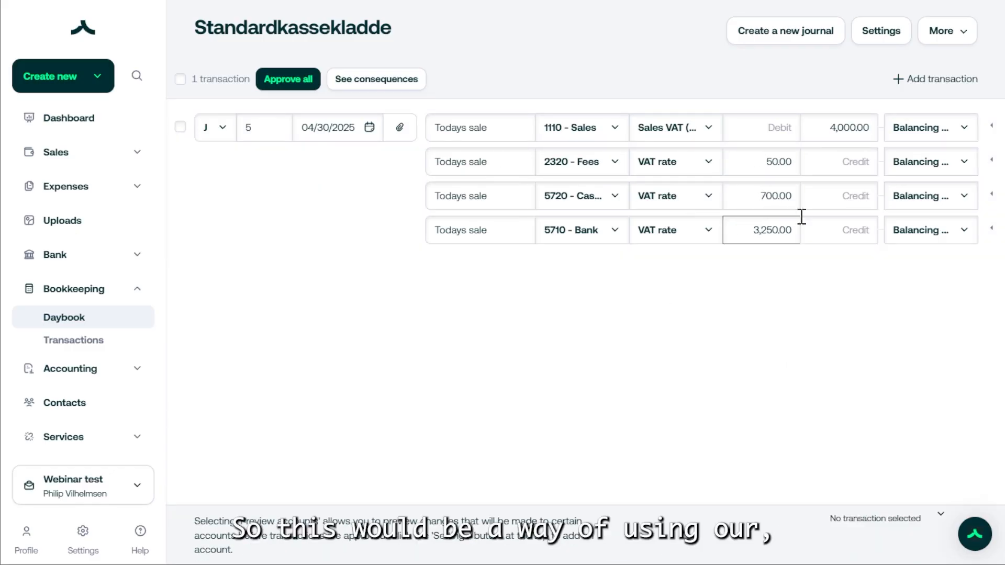
Browse the Sales and Expenses menus and preview the entry's 4,000.00 debit and credit totals.
{"action": "left_click", "coordinate": [759, 232]}
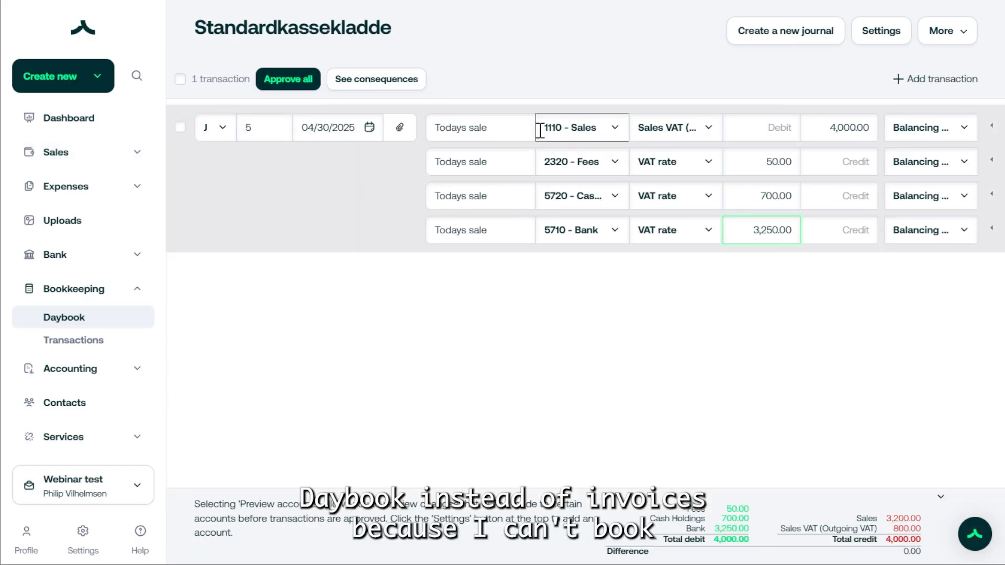
{"action": "left_click", "coordinate": [536, 331]}
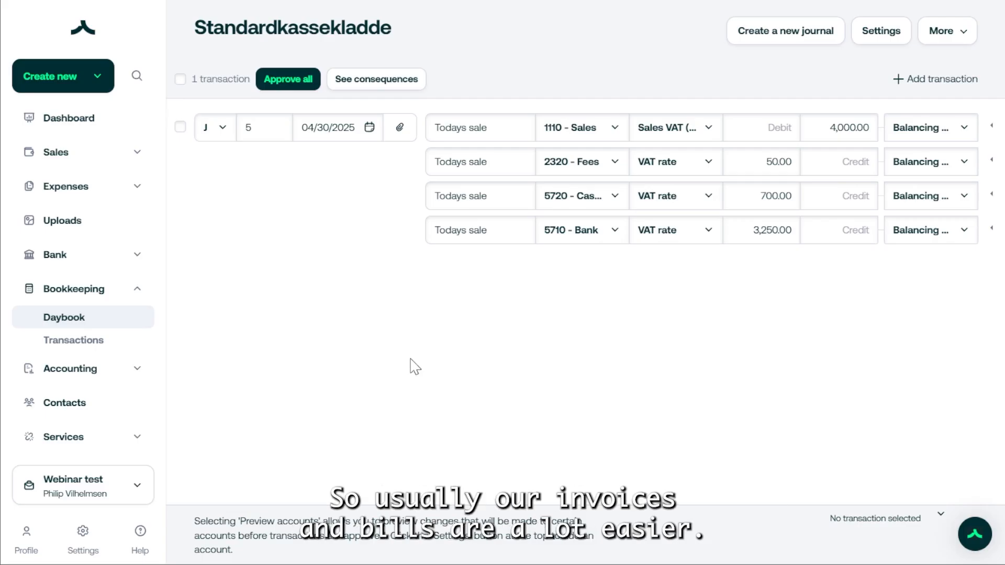
{"action": "left_click", "coordinate": [130, 156]}
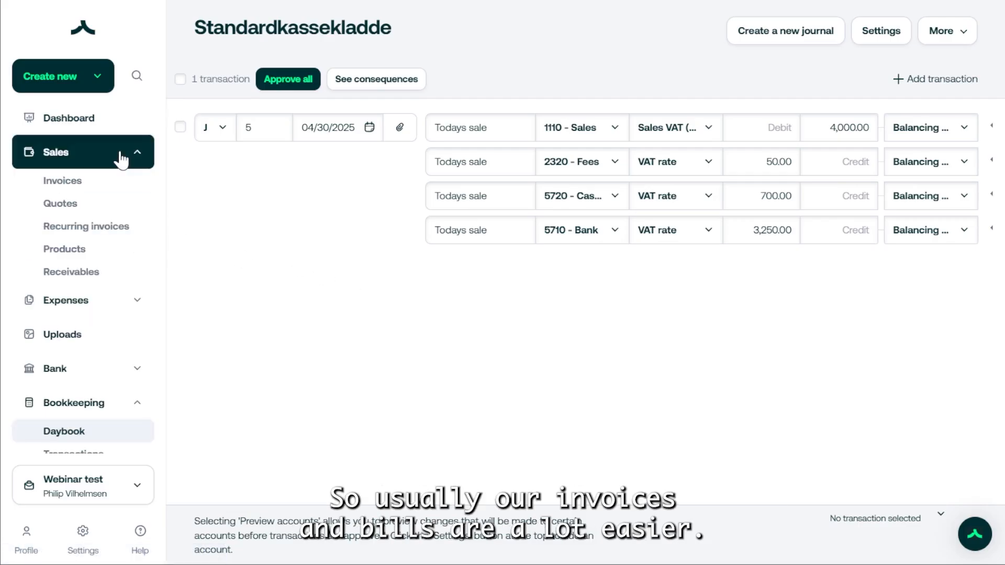
{"action": "left_click", "coordinate": [119, 158]}
{"action": "left_click", "coordinate": [105, 191]}
{"action": "left_click", "coordinate": [100, 199]}
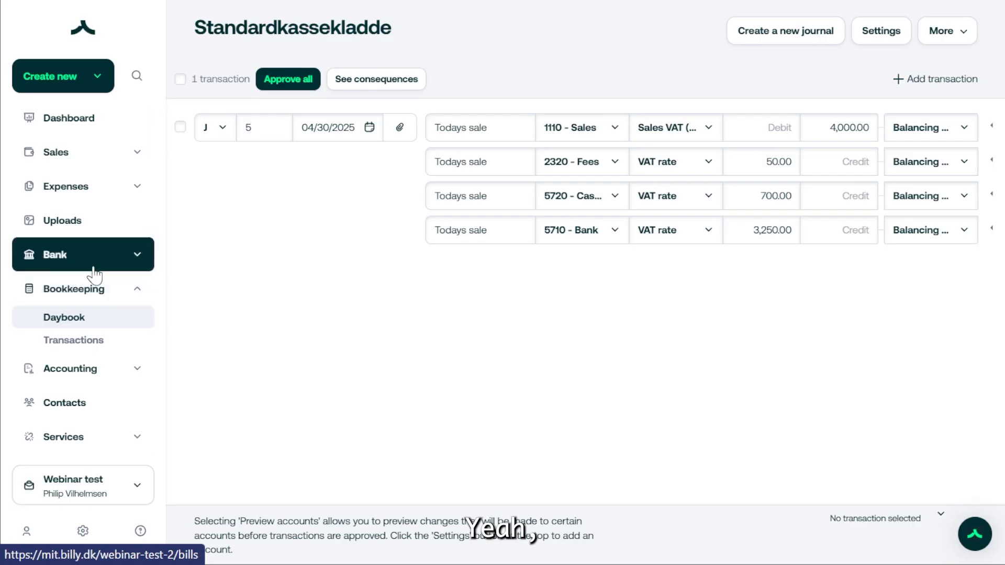
{"action": "left_click", "coordinate": [772, 230]}
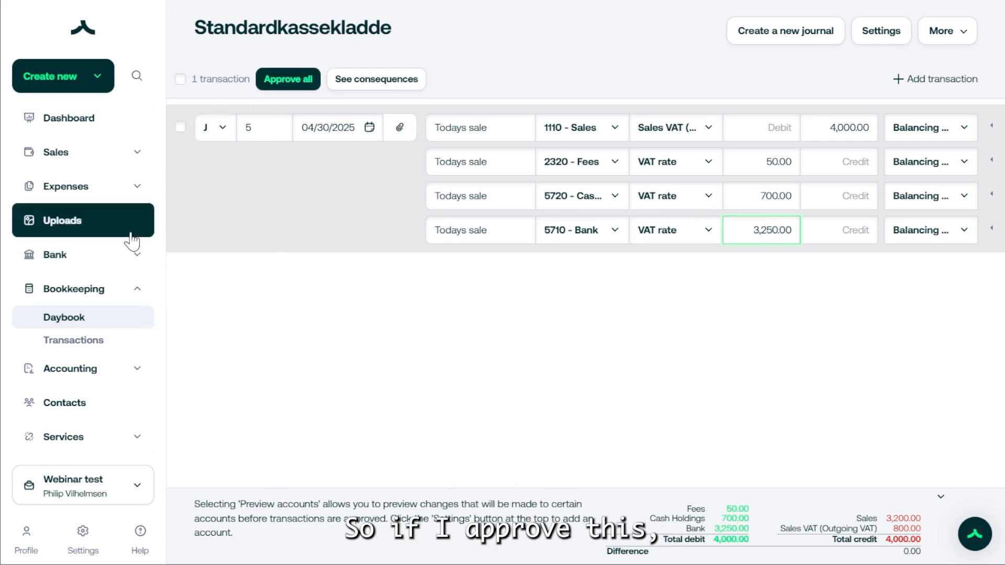
{"action": "left_click", "coordinate": [105, 254]}
Scroll through the 7 remaining bank entries on the Bank reconciliation page.
{"action": "left_click", "coordinate": [108, 282]}
{"action": "scroll", "coordinate": [678, 318], "scroll_direction": "down", "scroll_amount": 3}
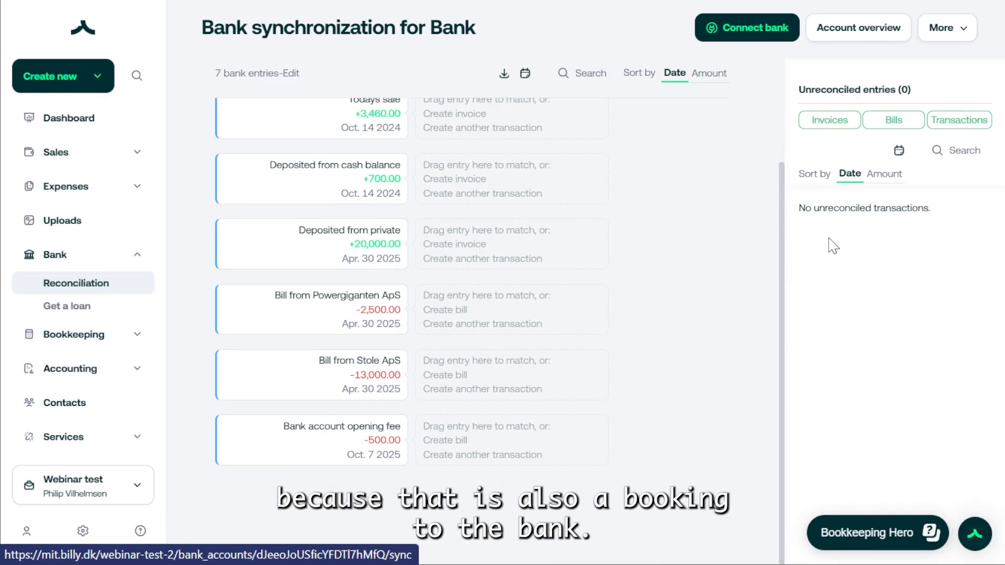
{"action": "scroll", "coordinate": [685, 434], "scroll_direction": "up", "scroll_amount": 3}
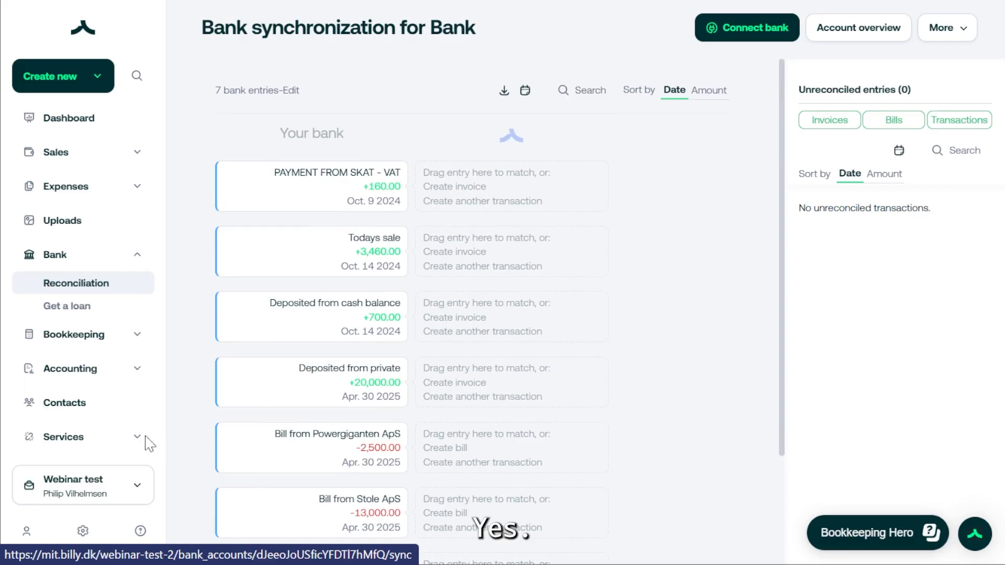
{"action": "left_click", "coordinate": [116, 331]}
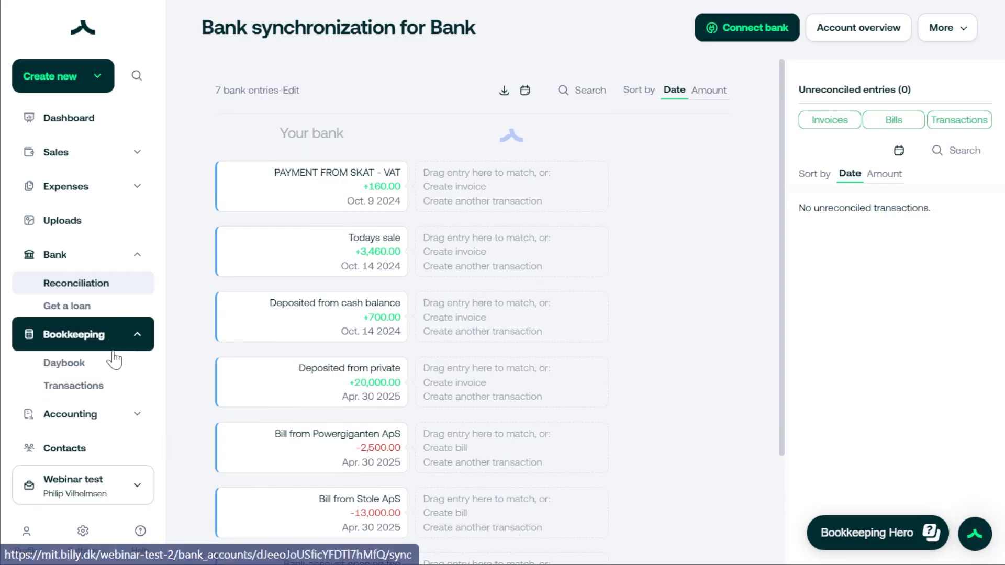
Switch the Transactions list period to All Time to show all 7 booked transactions.
{"action": "left_click", "coordinate": [84, 388]}
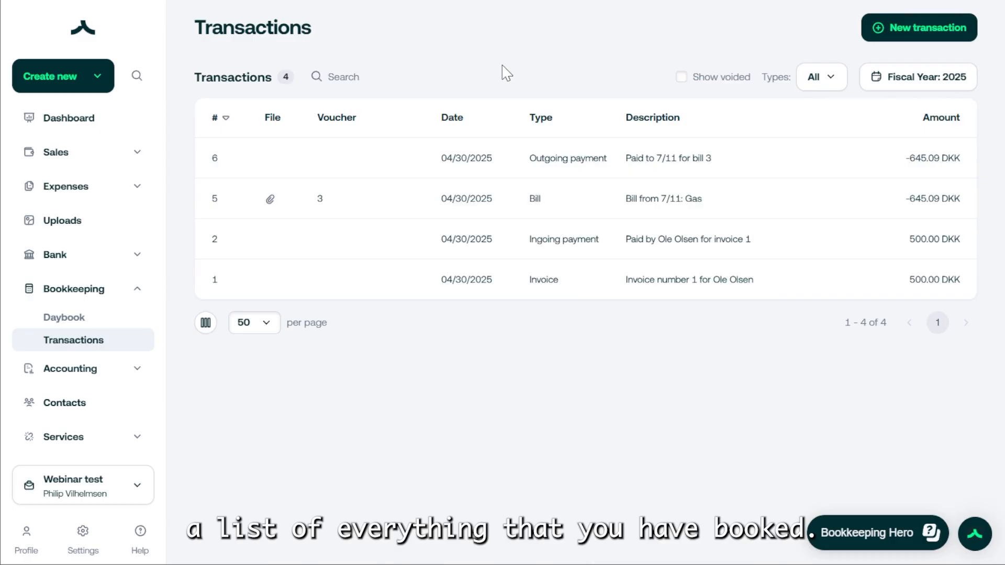
{"action": "left_click", "coordinate": [885, 83]}
{"action": "left_click", "coordinate": [933, 118]}
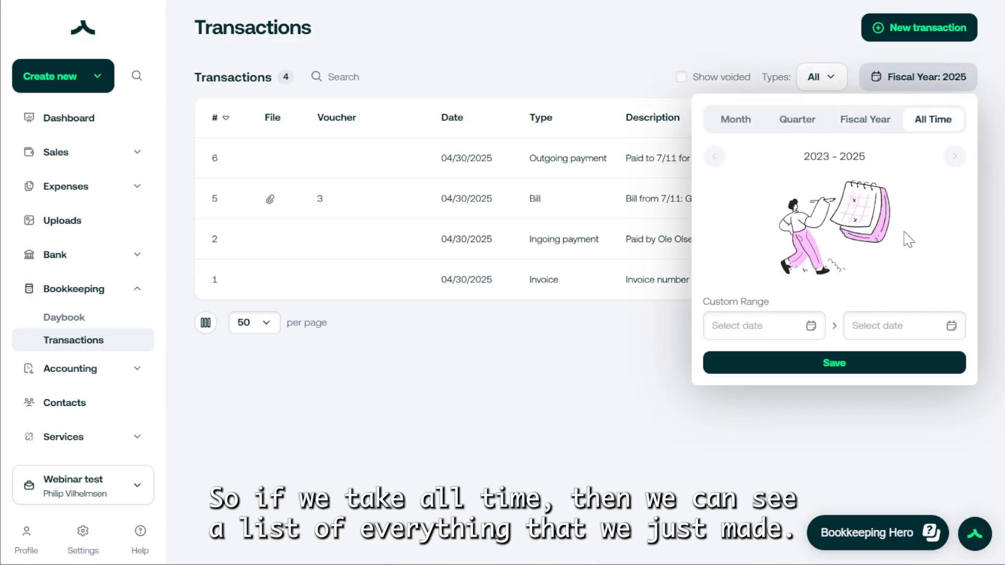
{"action": "left_click", "coordinate": [853, 364]}
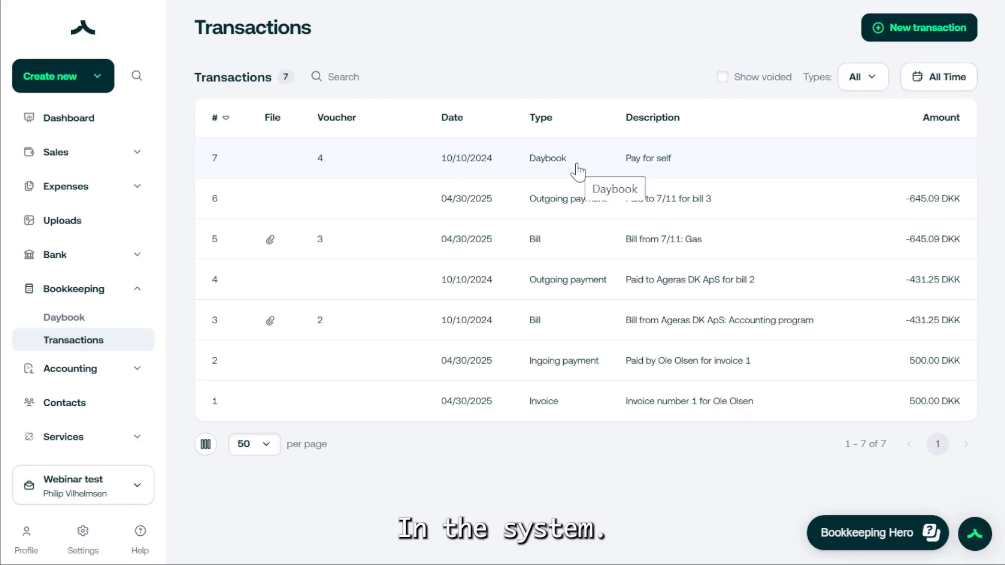
Return to the Fiscal Year 2025 Transactions list with its 4 entries and expand Accounting.
{"action": "left_click", "coordinate": [64, 317]}
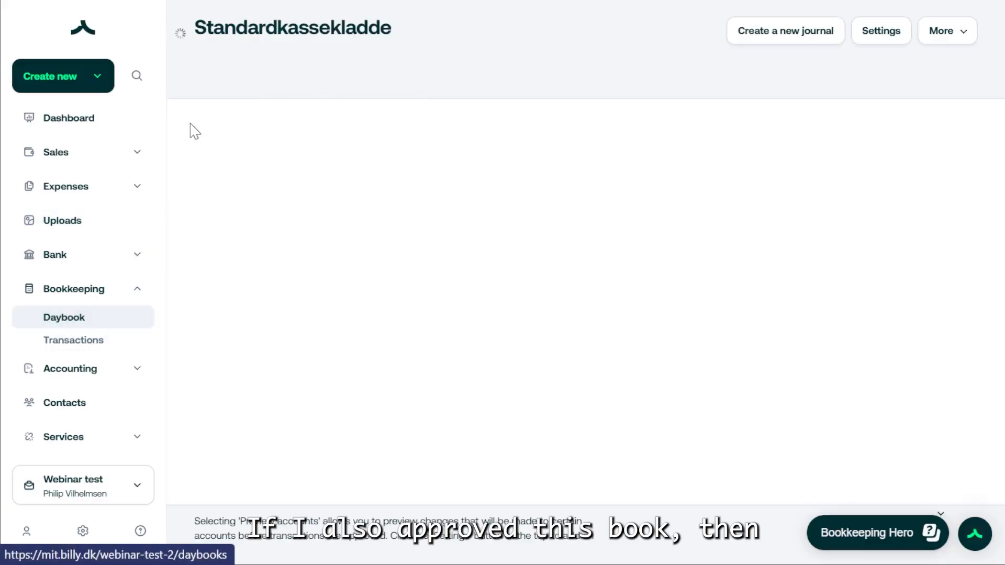
{"action": "left_click", "coordinate": [180, 127]}
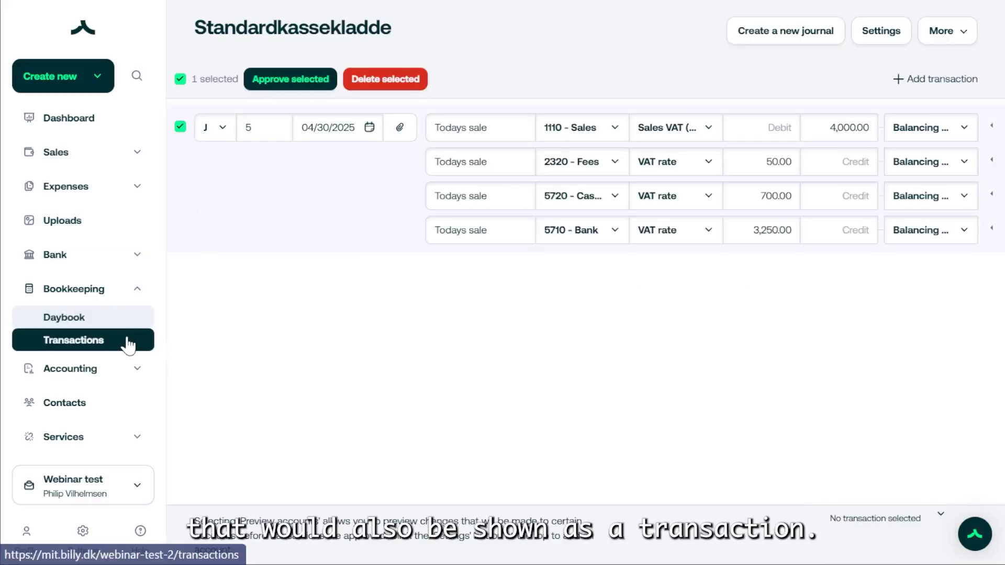
{"action": "left_click", "coordinate": [74, 340]}
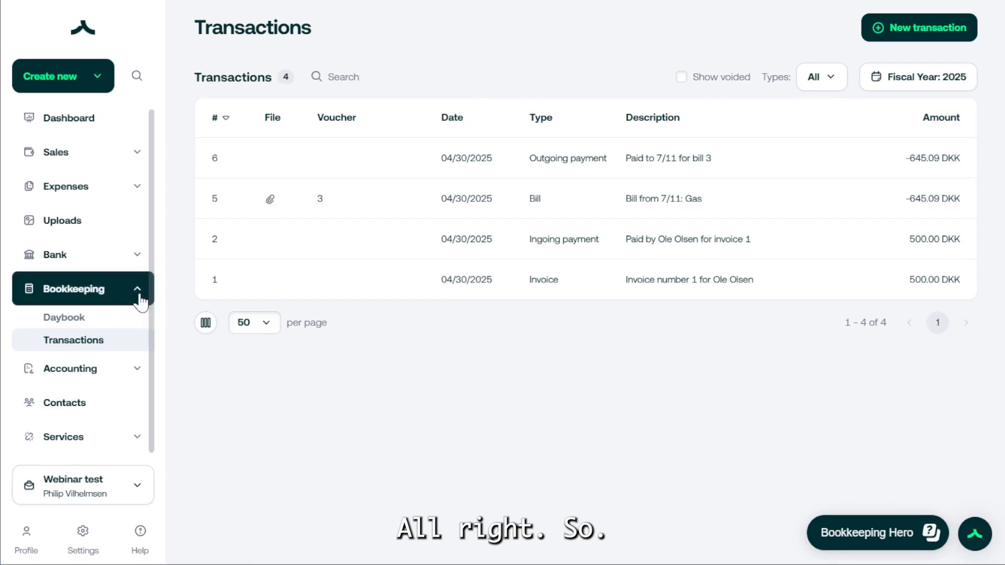
{"action": "left_click", "coordinate": [130, 373]}
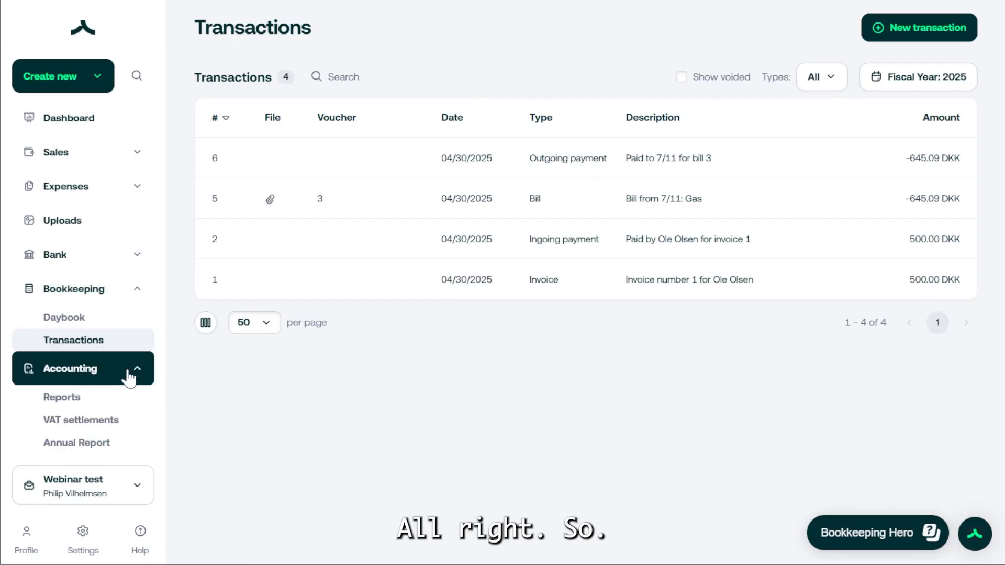
{"action": "scroll", "coordinate": [101, 359], "scroll_direction": "down", "scroll_amount": 2}
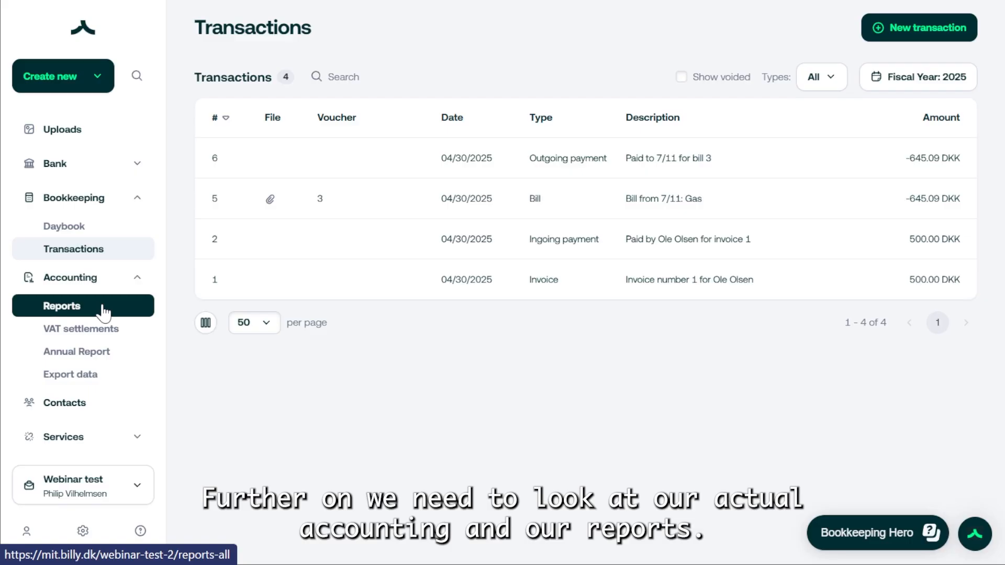
Review the 2025 Profit and Loss statement: 400.00 sales, −516.07 fuel, −116.07 result.
{"action": "left_click", "coordinate": [103, 312]}
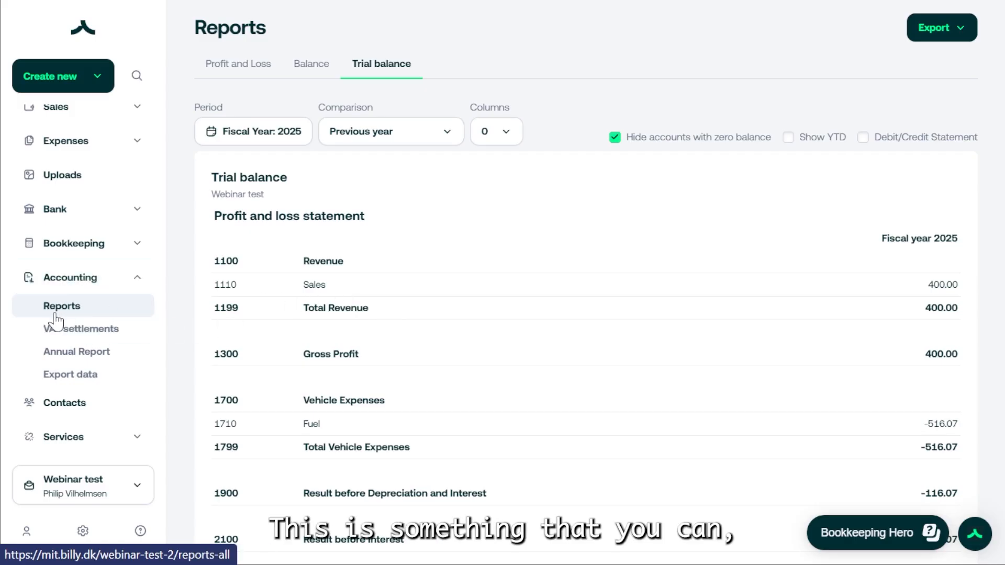
{"action": "left_click", "coordinate": [238, 68]}
{"action": "scroll", "coordinate": [413, 291], "scroll_direction": "down", "scroll_amount": 2}
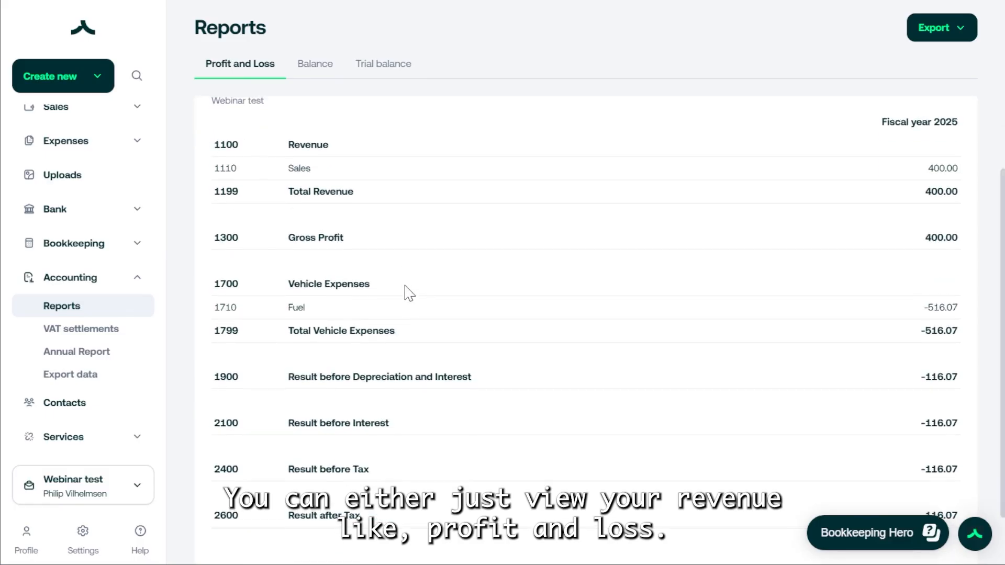
{"action": "scroll", "coordinate": [388, 280], "scroll_direction": "up", "scroll_amount": 1}
{"action": "scroll", "coordinate": [367, 269], "scroll_direction": "down", "scroll_amount": 3}
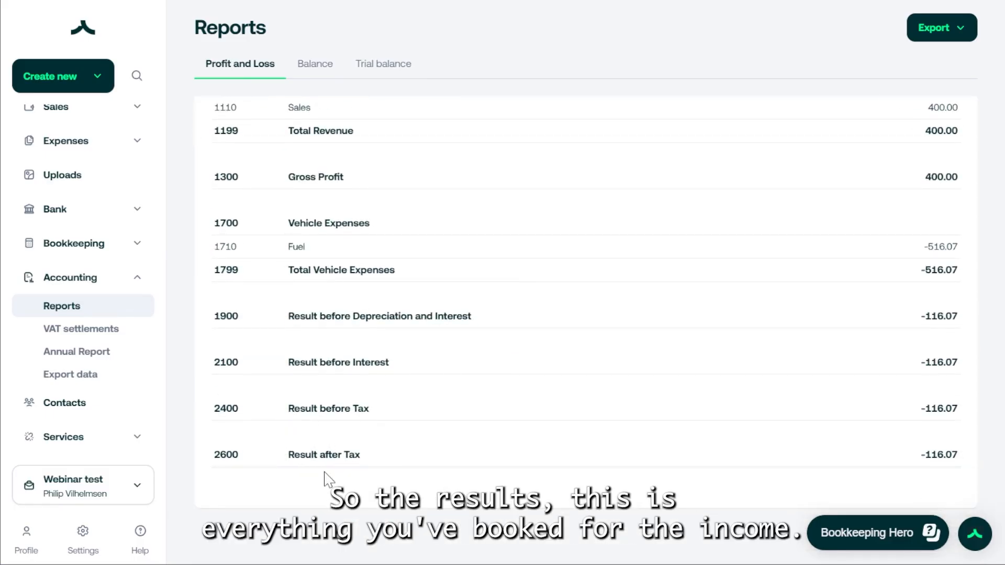
{"action": "scroll", "coordinate": [416, 419], "scroll_direction": "up", "scroll_amount": 3}
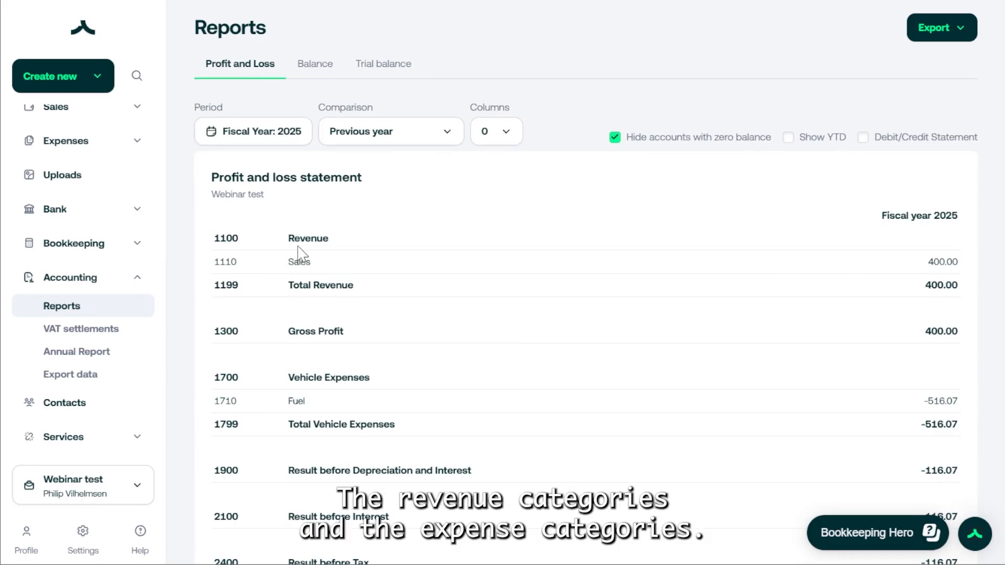
{"action": "scroll", "coordinate": [300, 255], "scroll_direction": "down", "scroll_amount": 2}
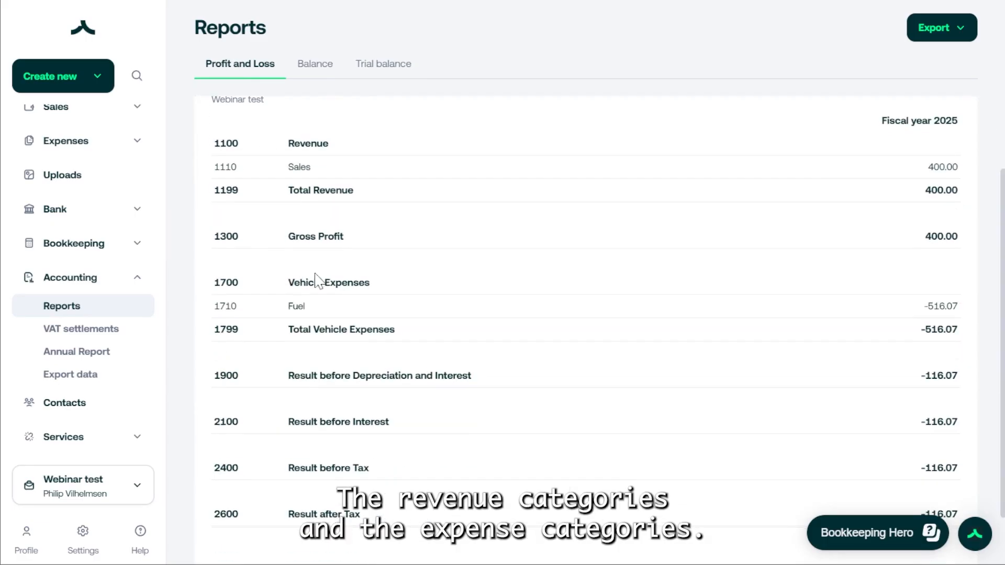
{"action": "scroll", "coordinate": [335, 324], "scroll_direction": "up", "scroll_amount": 1}
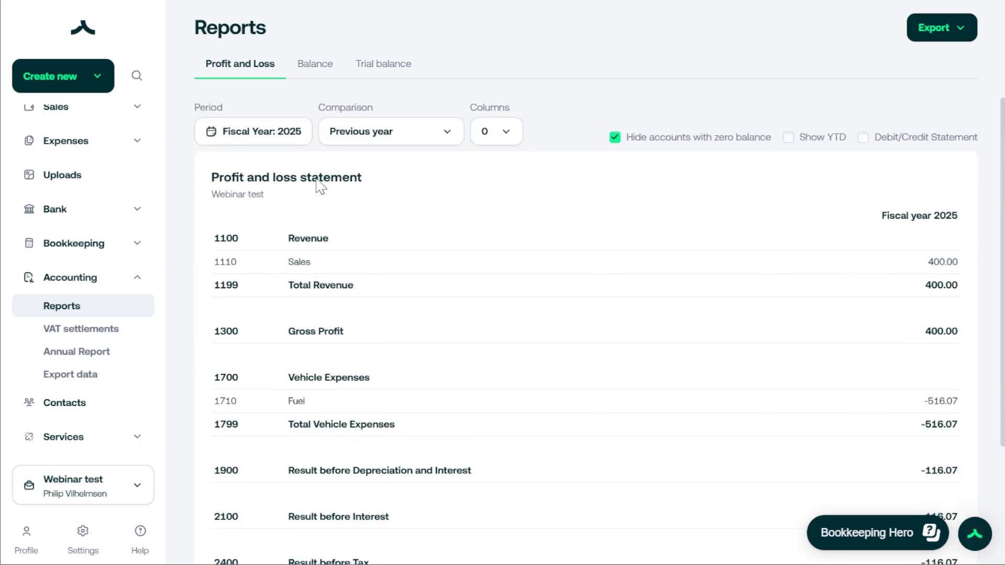
Look through the Fiscal Year 2025 Balance sheet report.
{"action": "left_click", "coordinate": [313, 63]}
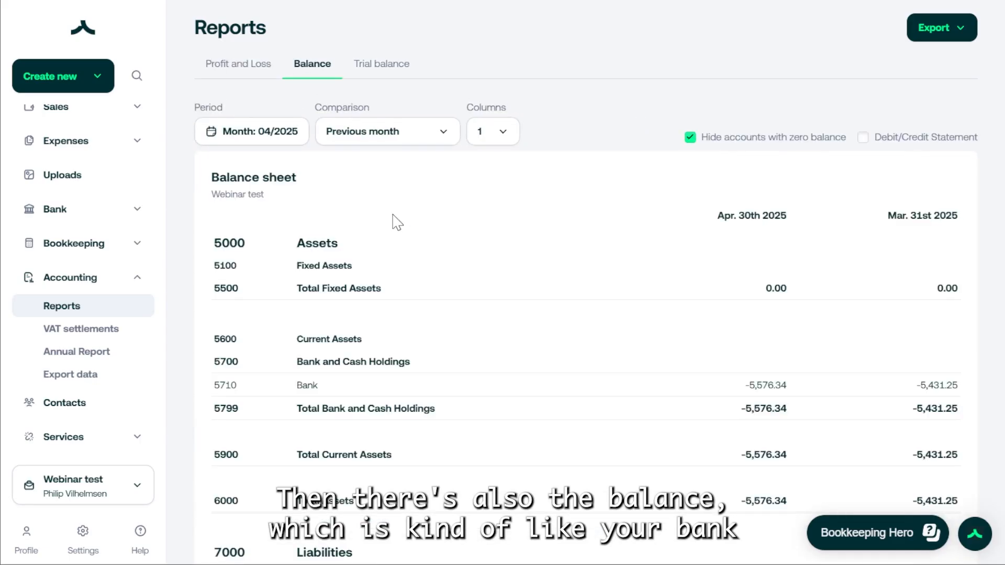
{"action": "scroll", "coordinate": [397, 222], "scroll_direction": "down", "scroll_amount": 2}
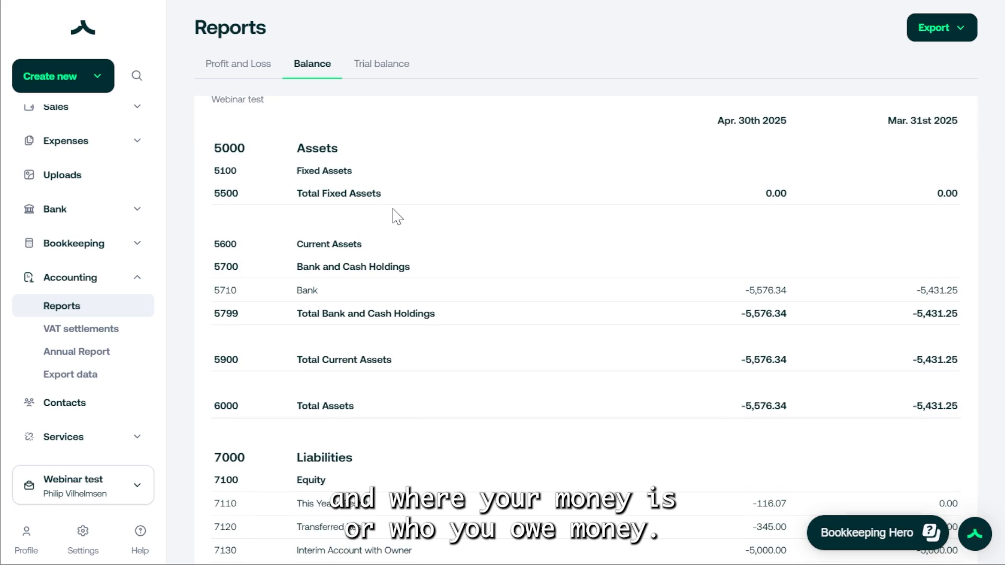
{"action": "scroll", "coordinate": [397, 217], "scroll_direction": "down", "scroll_amount": 5}
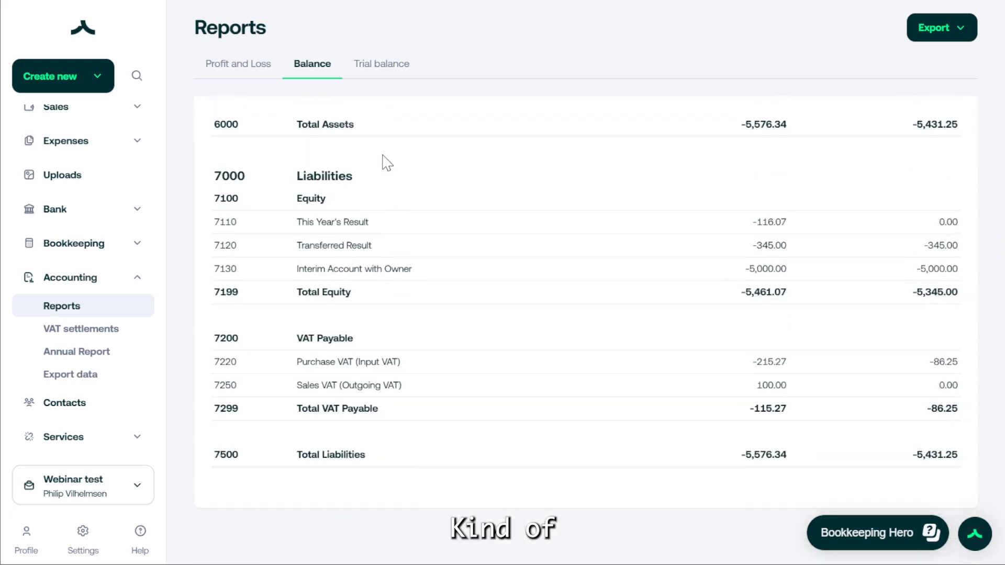
Review the Trial balance with −5,576.34 total assets and mark the 400.00 Sales amount.
{"action": "left_click", "coordinate": [388, 81]}
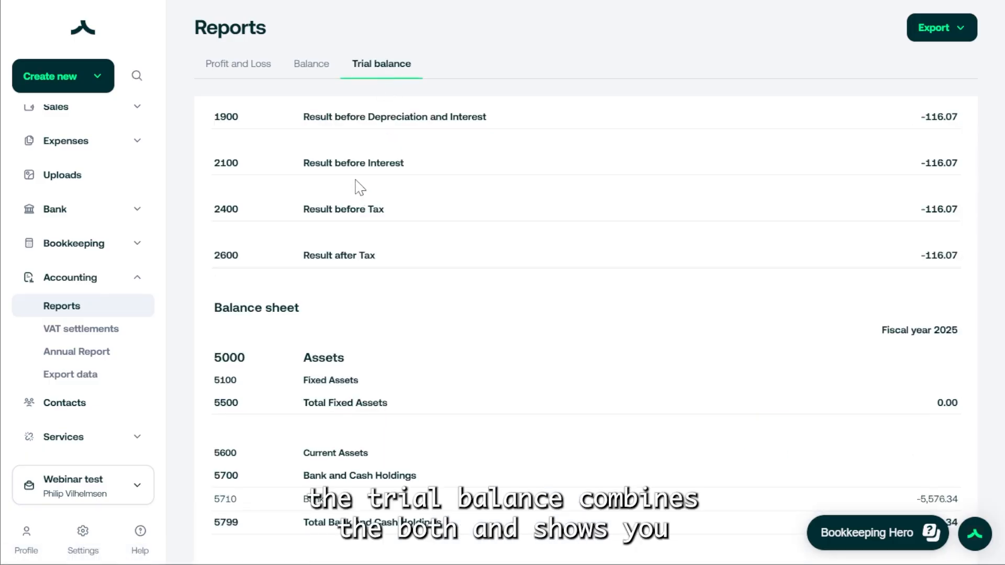
{"action": "scroll", "coordinate": [361, 191], "scroll_direction": "up", "scroll_amount": 7}
{"action": "scroll", "coordinate": [363, 210], "scroll_direction": "down", "scroll_amount": 8}
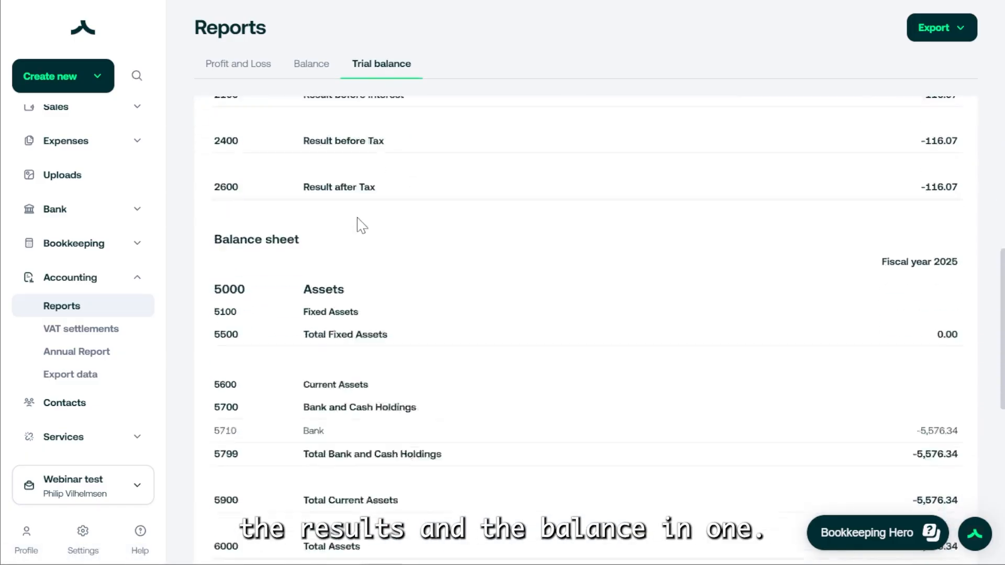
{"action": "scroll", "coordinate": [362, 209], "scroll_direction": "down", "scroll_amount": 4}
{"action": "scroll", "coordinate": [492, 303], "scroll_direction": "down", "scroll_amount": 4}
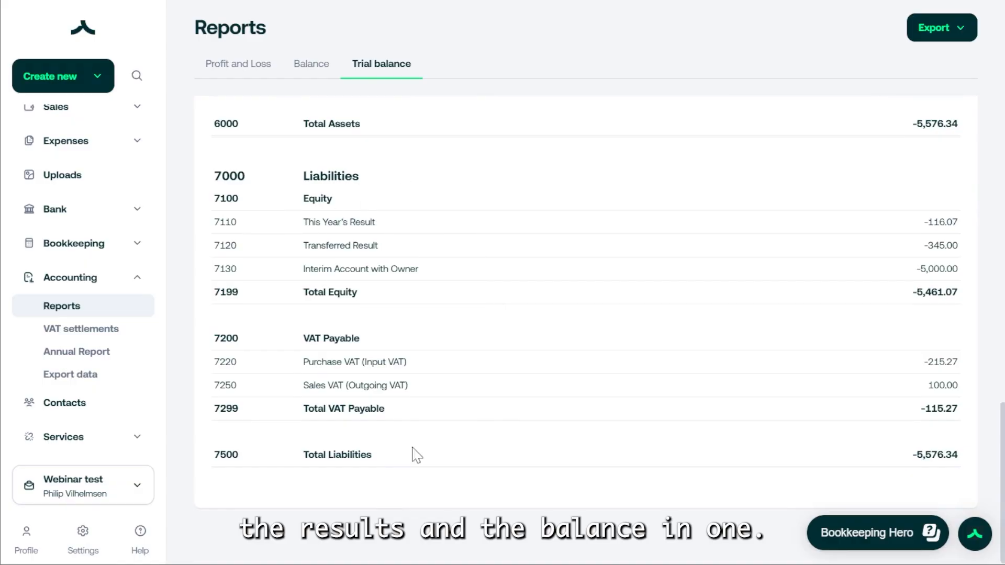
{"action": "scroll", "coordinate": [476, 425], "scroll_direction": "up", "scroll_amount": 15}
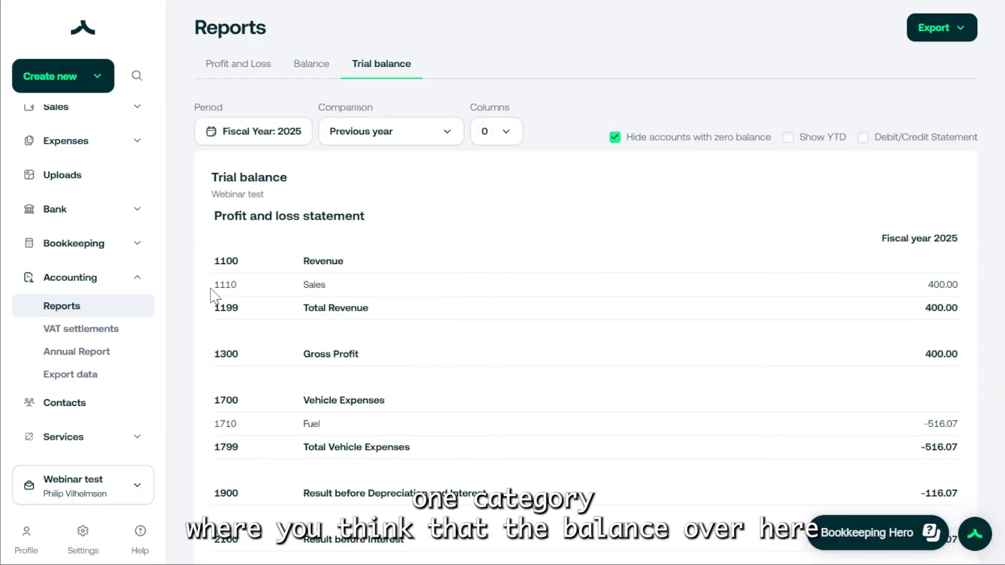
{"action": "left_click_drag", "start_coordinate": [210, 288], "coordinate": [325, 288]}
{"action": "left_click", "coordinate": [326, 289]}
{"action": "double_click", "coordinate": [942, 285]}
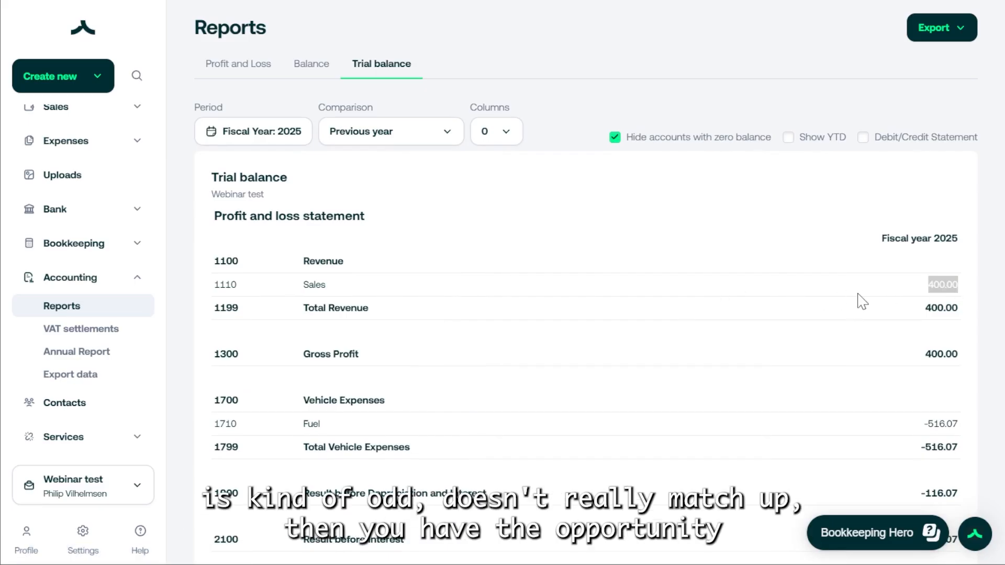
Inspect the two 1110 Sales postings behind 400.00, then return to the Trial balance.
{"action": "left_click", "coordinate": [942, 285]}
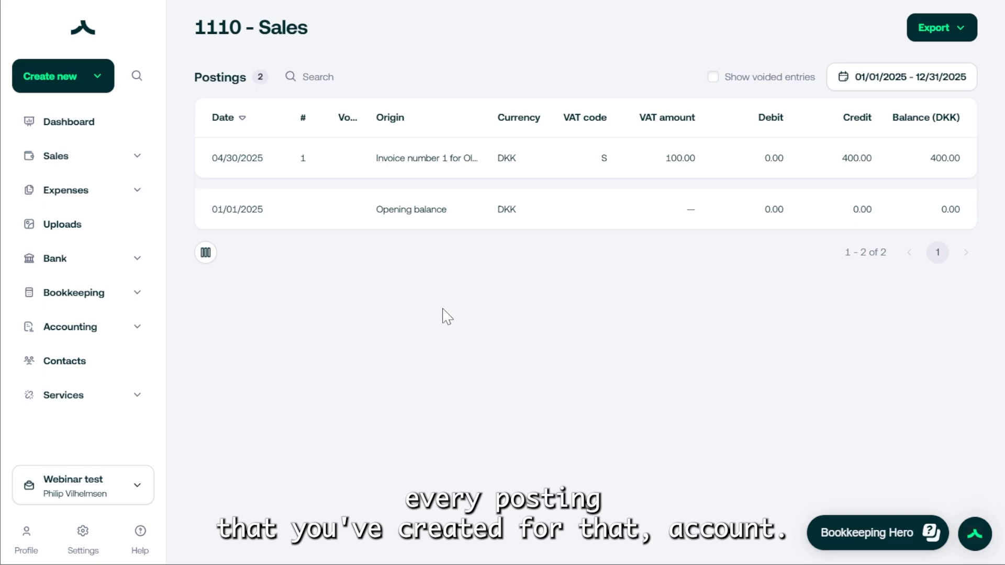
{"action": "left_click", "coordinate": [65, 343]}
{"action": "left_click", "coordinate": [61, 352]}
{"action": "scroll", "coordinate": [620, 264], "scroll_direction": "down", "scroll_amount": 9}
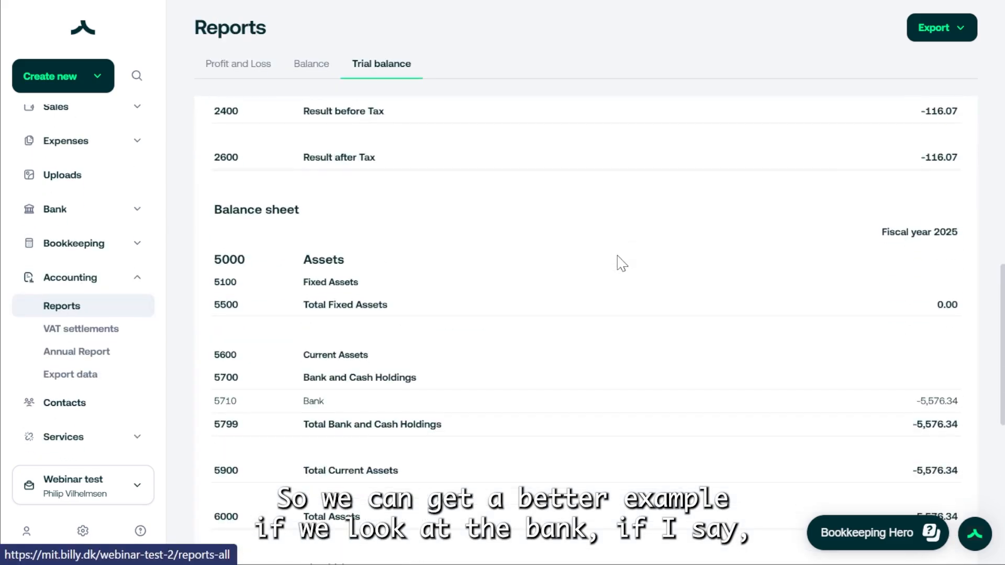
{"action": "scroll", "coordinate": [621, 263], "scroll_direction": "down", "scroll_amount": 2}
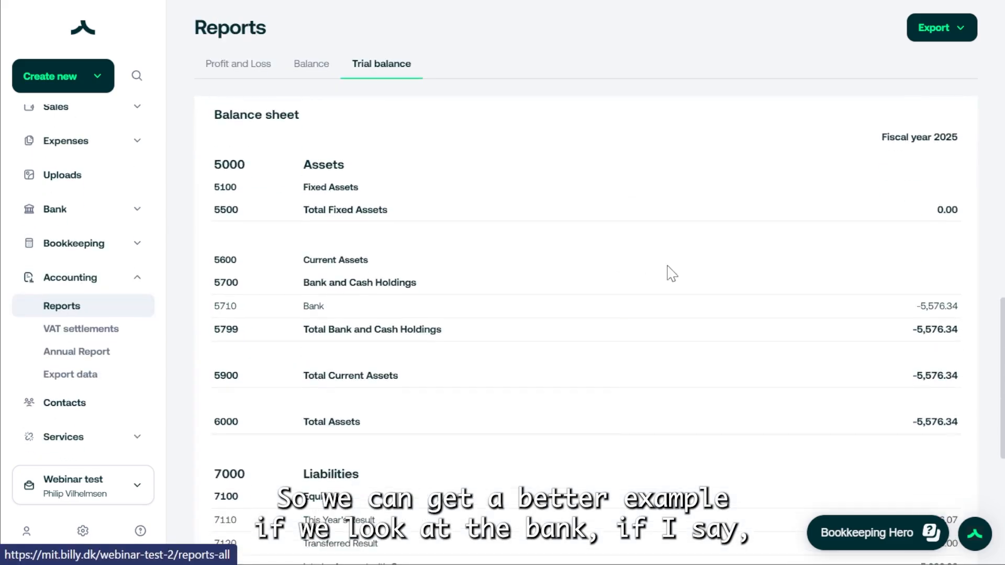
Trace the 5710 Bank 7/11 payment back to paid Bill 3: 645.09 DKK on 1710 Fuel.
{"action": "left_click", "coordinate": [940, 311]}
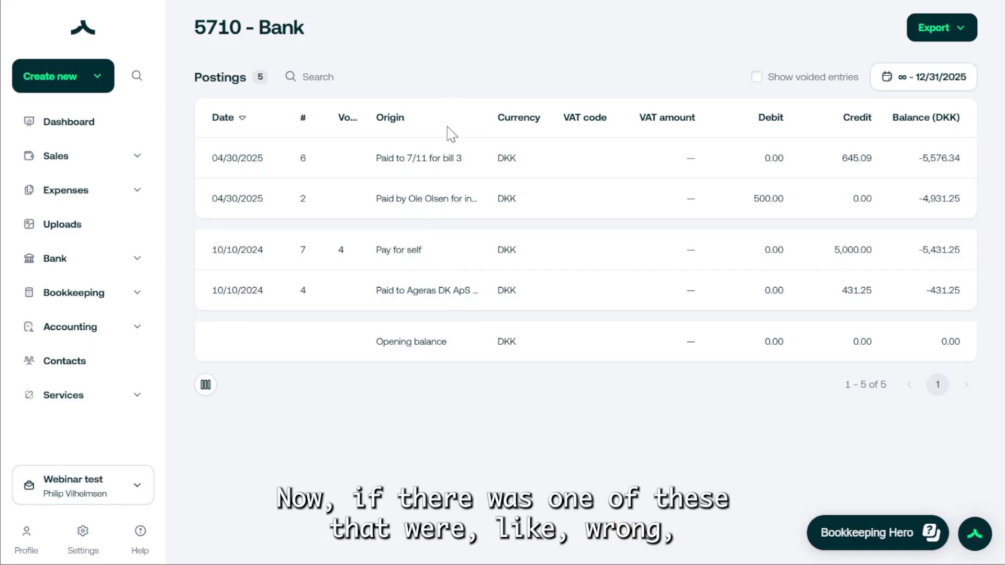
{"action": "left_click", "coordinate": [403, 170]}
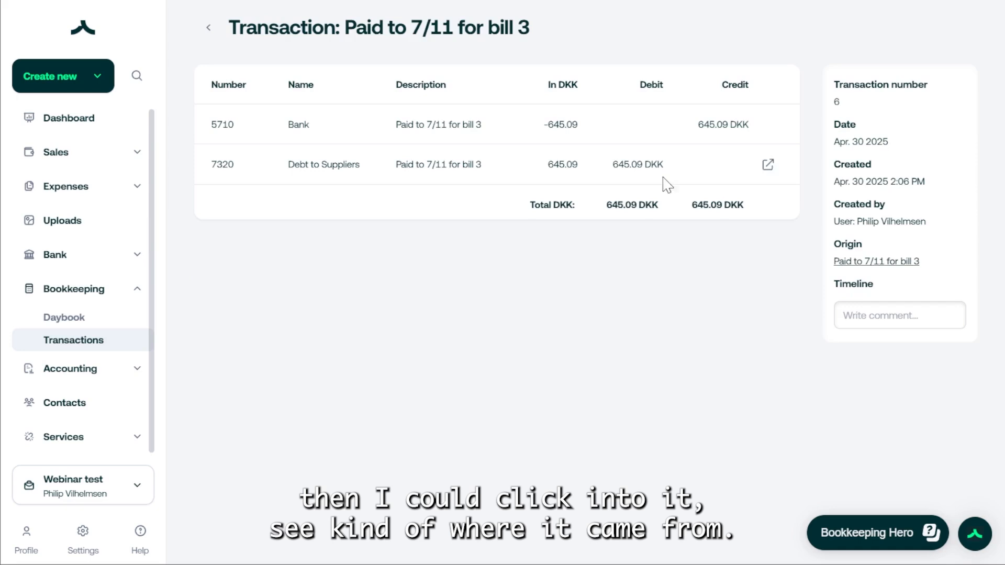
{"action": "left_click", "coordinate": [869, 260]}
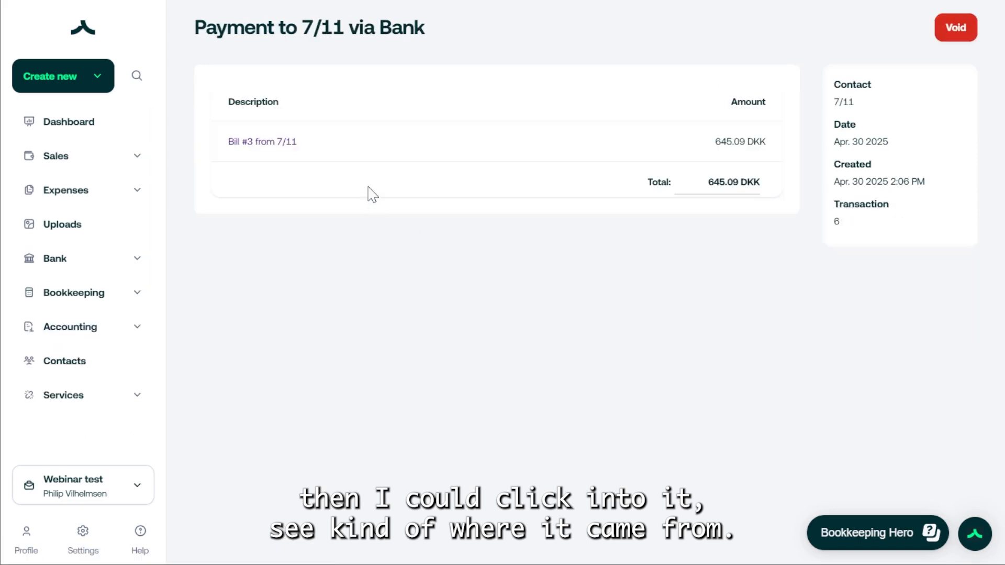
{"action": "left_click", "coordinate": [257, 142]}
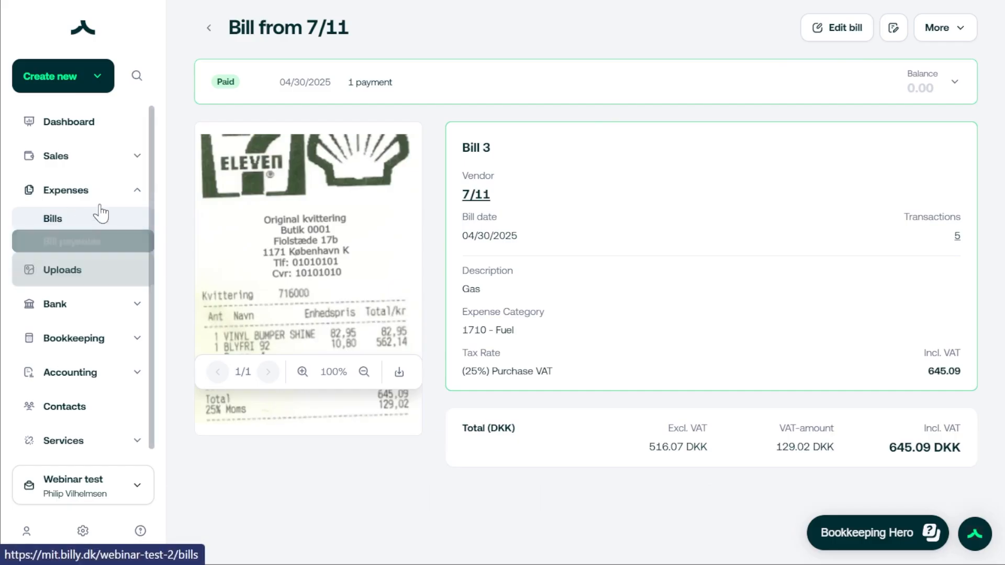
{"action": "left_click", "coordinate": [110, 382]}
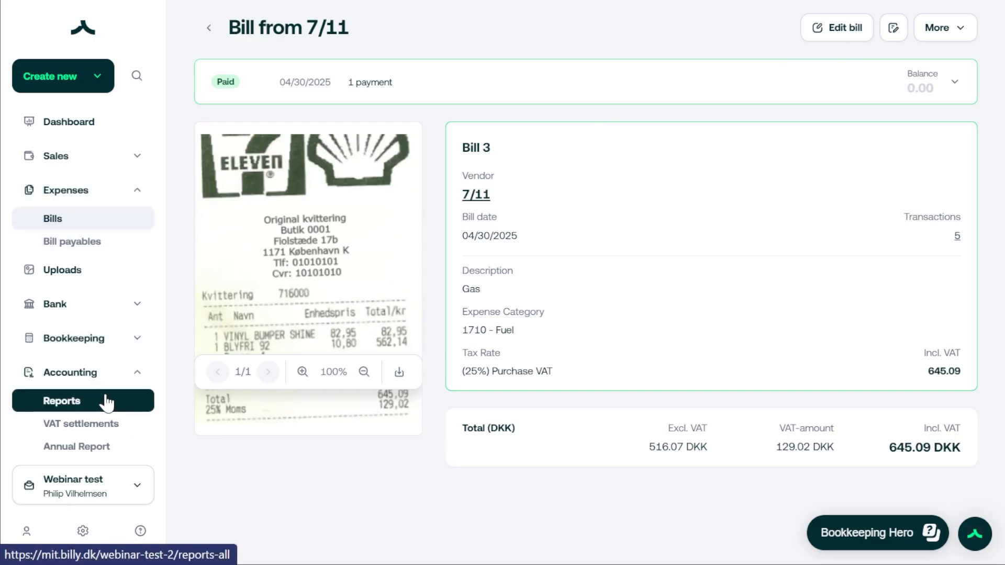
Scan the financial reports, then list VAT returns with 4th quarter 2024 due Mar. 3 2025.
{"action": "left_click", "coordinate": [105, 402]}
{"action": "scroll", "coordinate": [471, 252], "scroll_direction": "down", "scroll_amount": 2}
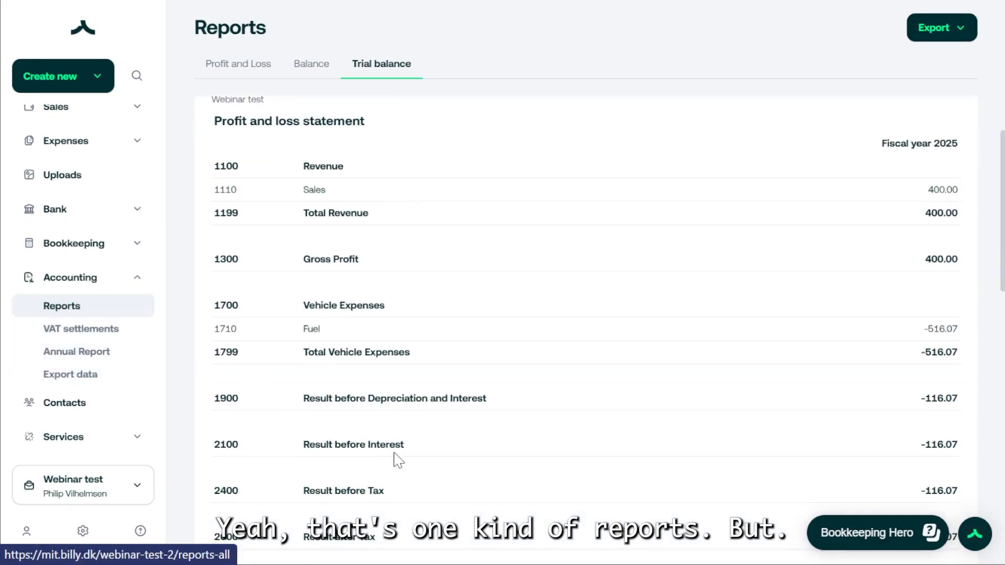
{"action": "scroll", "coordinate": [187, 306], "scroll_direction": "down", "scroll_amount": 2}
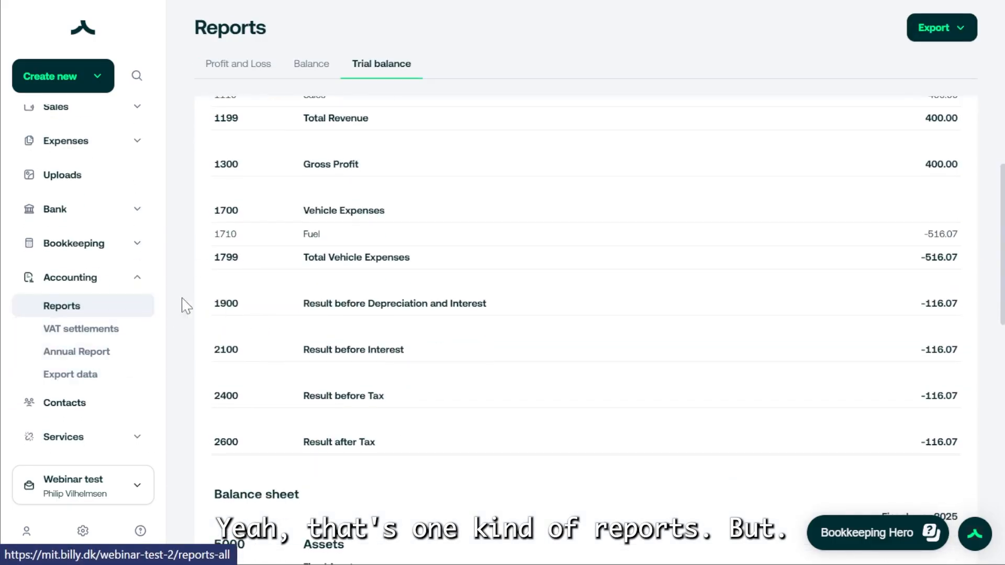
{"action": "left_click", "coordinate": [111, 335]}
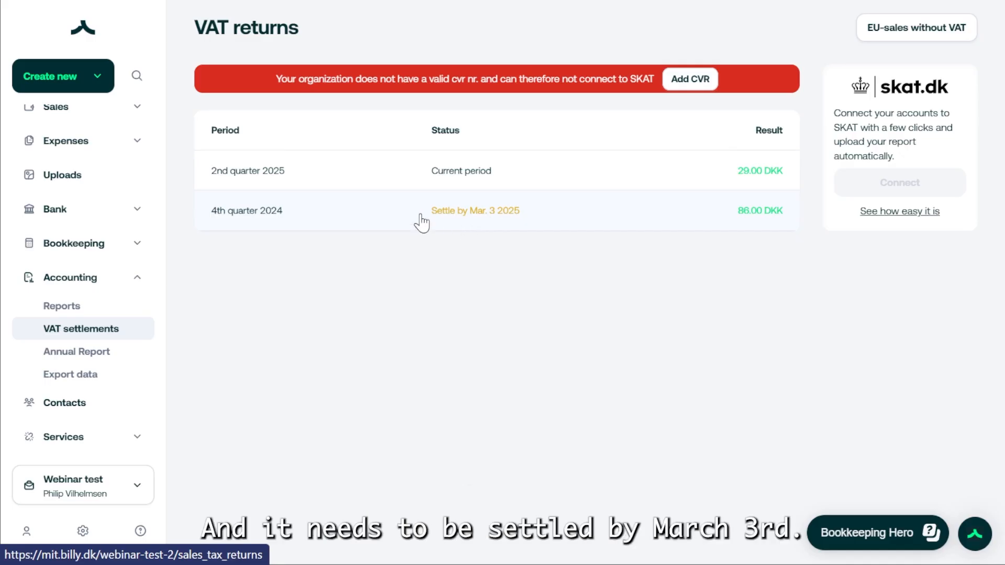
Check the 4th quarter 2024 audit trail, then open 2nd quarter 2025's 29 DKK refund return.
{"action": "left_click", "coordinate": [459, 225]}
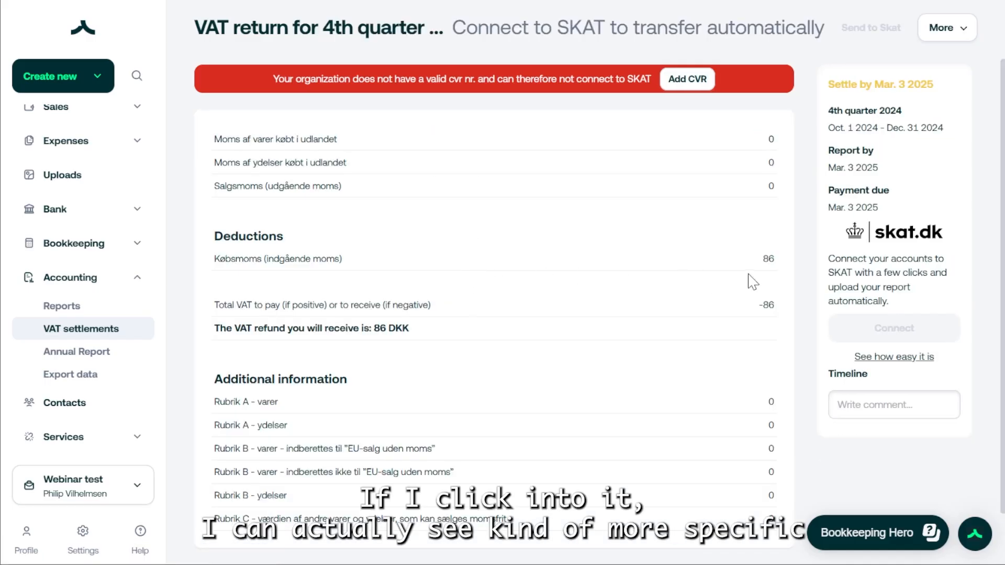
{"action": "scroll", "coordinate": [771, 268], "scroll_direction": "down", "scroll_amount": 1}
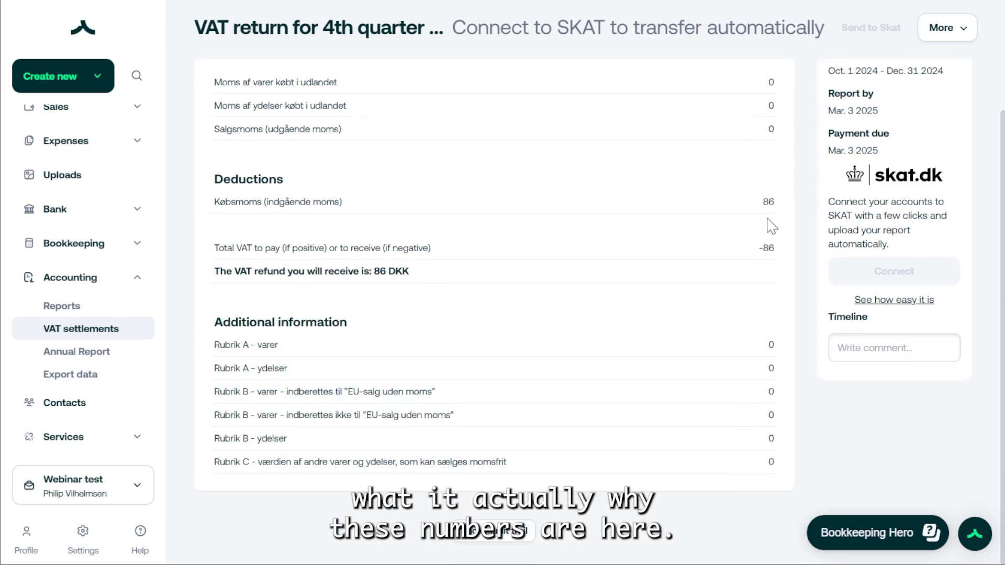
{"action": "left_click", "coordinate": [490, 531]}
{"action": "scroll", "coordinate": [522, 342], "scroll_direction": "down", "scroll_amount": 2}
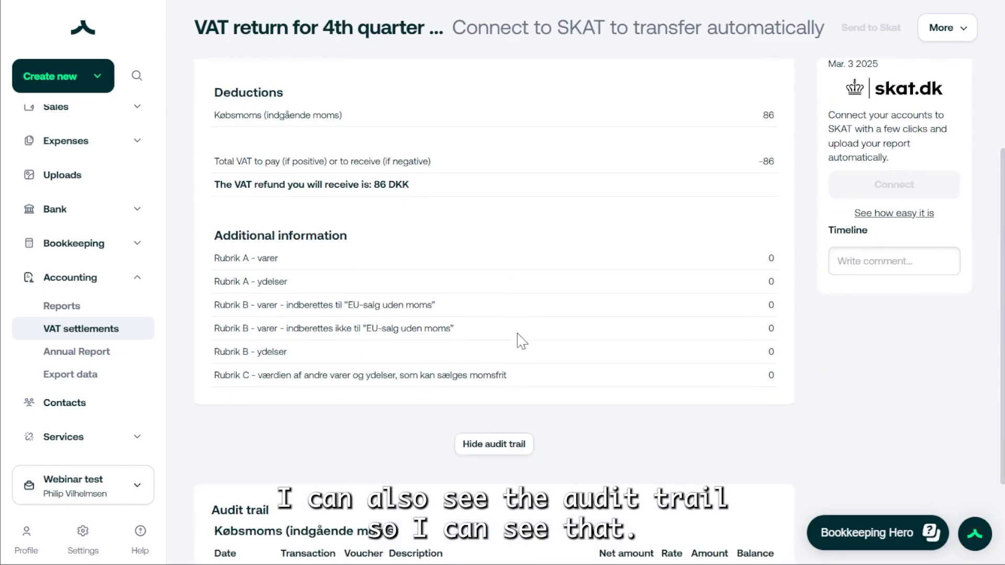
{"action": "scroll", "coordinate": [522, 341], "scroll_direction": "down", "scroll_amount": 2}
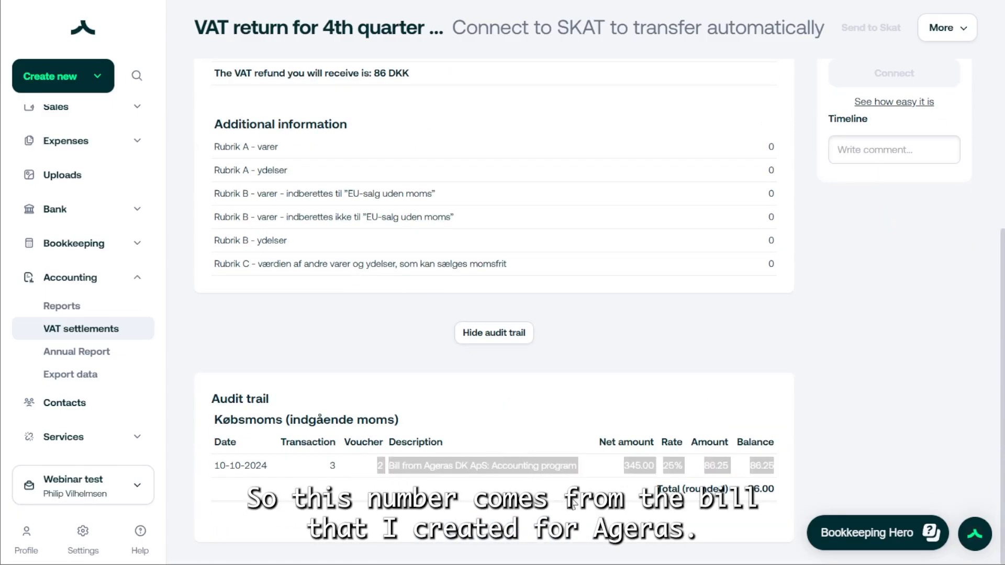
{"action": "scroll", "coordinate": [513, 405], "scroll_direction": "up", "scroll_amount": 5}
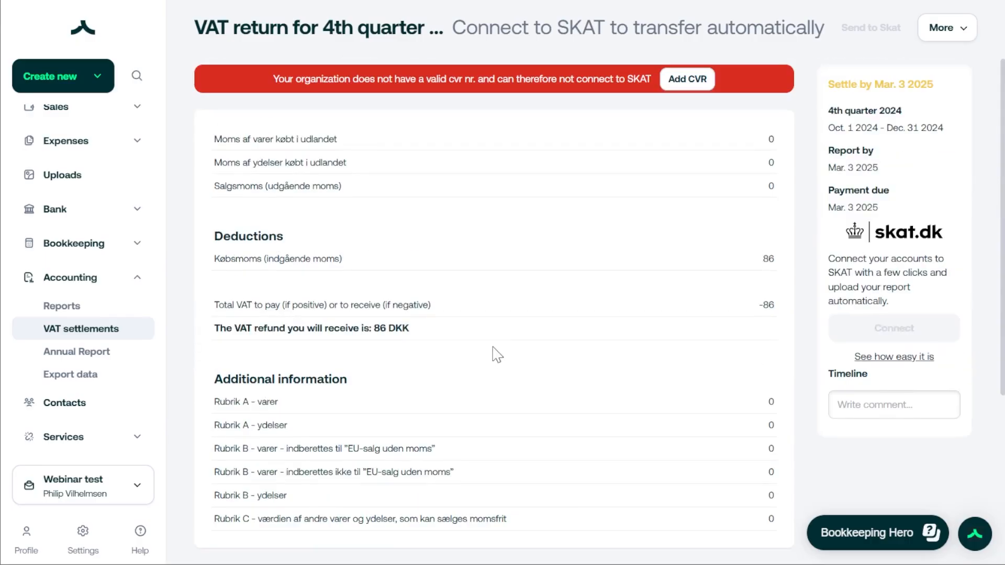
{"action": "key", "text": "alt+Left"}
{"action": "left_click", "coordinate": [413, 170]}
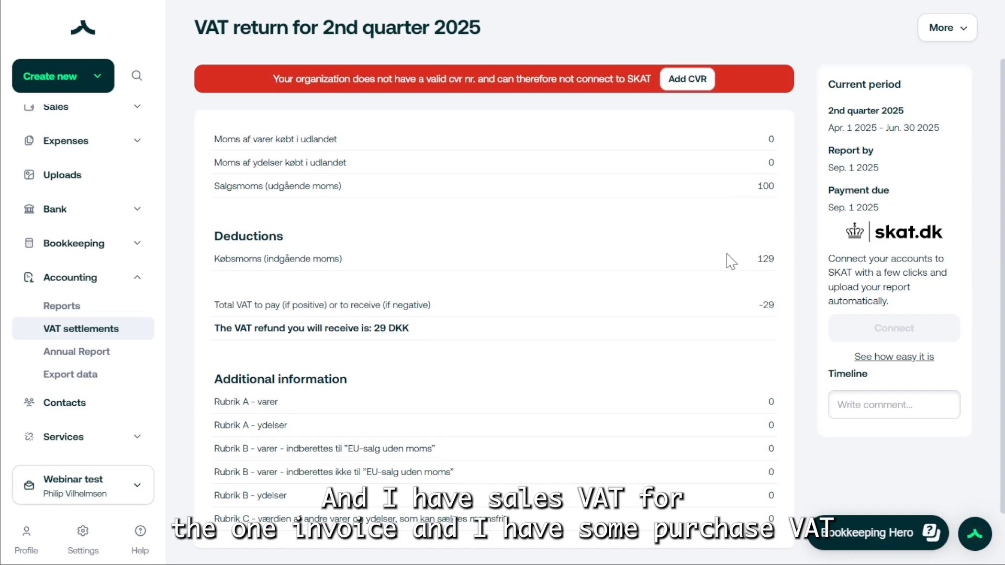
{"action": "scroll", "coordinate": [798, 261], "scroll_direction": "down", "scroll_amount": 1}
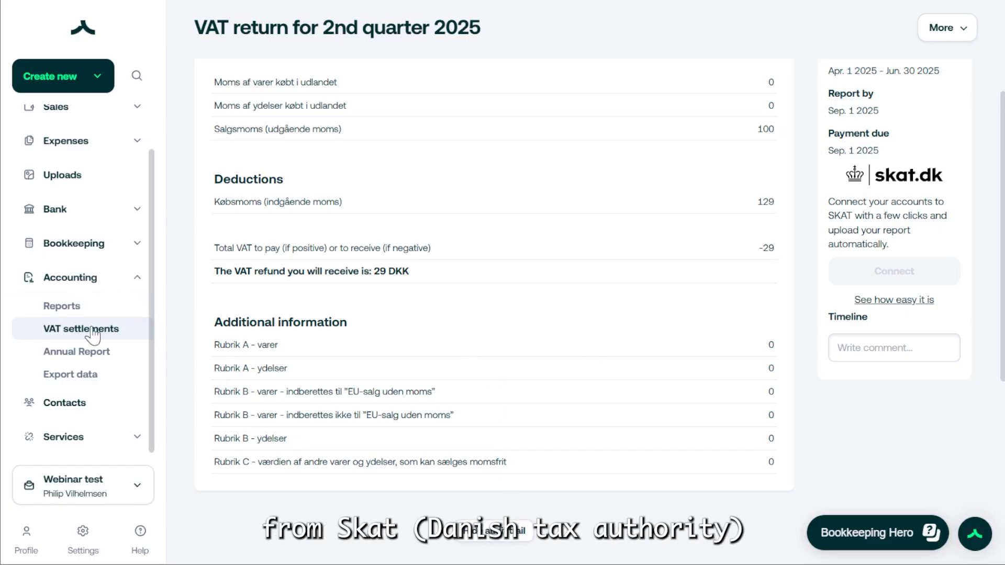
Reopen the 4th quarter 2024 VAT return: purchase VAT 86, 86 DKK refund due Mar. 3 2025.
{"action": "left_click", "coordinate": [59, 330]}
{"action": "left_click_drag", "start_coordinate": [190, 29], "coordinate": [294, 32]}
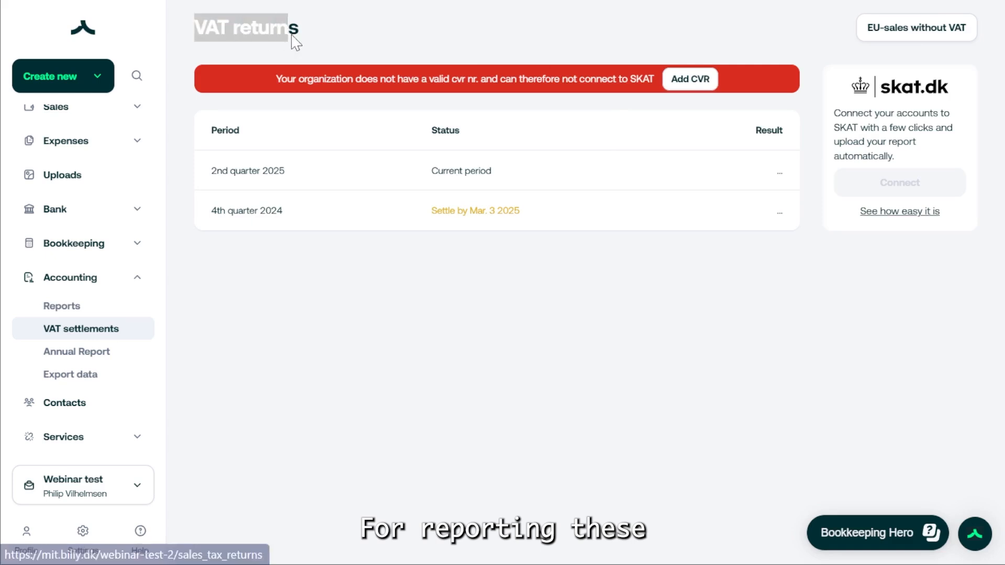
{"action": "left_click", "coordinate": [294, 33]}
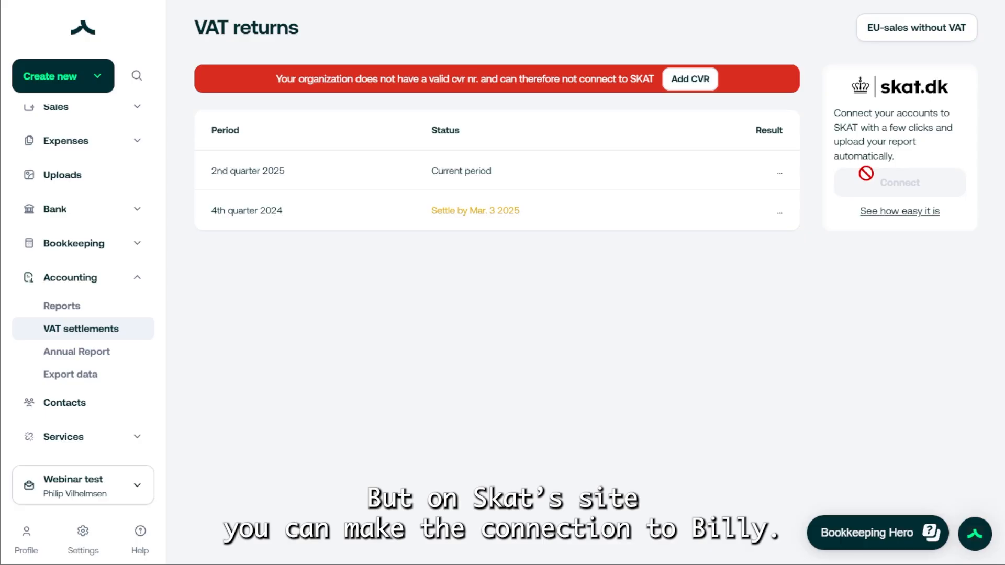
{"action": "left_click", "coordinate": [462, 212]}
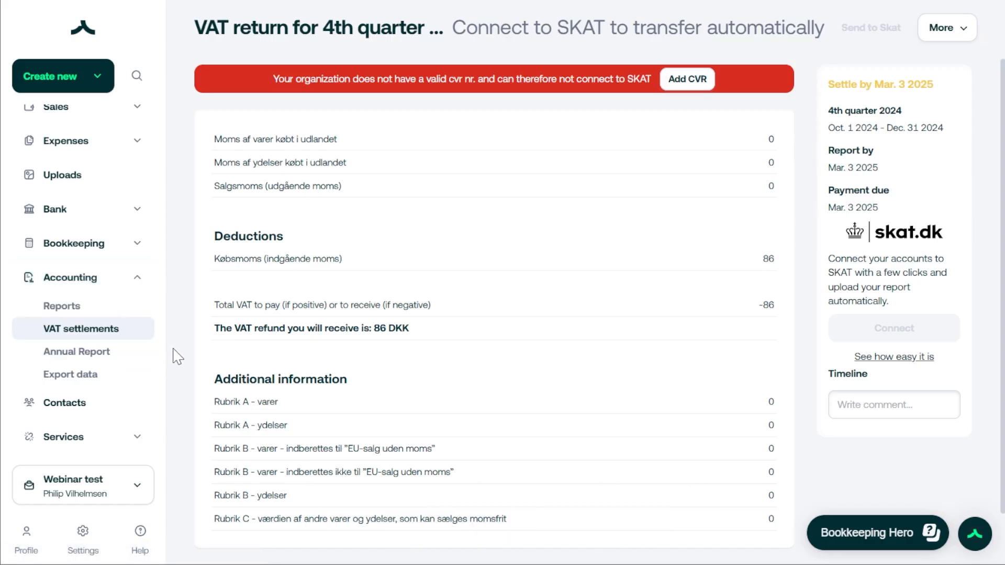
Show all 9 contacts, including vendors 7/11 and Ageras DK ApS.
{"action": "scroll", "coordinate": [177, 353], "scroll_direction": "down", "scroll_amount": 1}
{"action": "scroll", "coordinate": [178, 351], "scroll_direction": "up", "scroll_amount": 1}
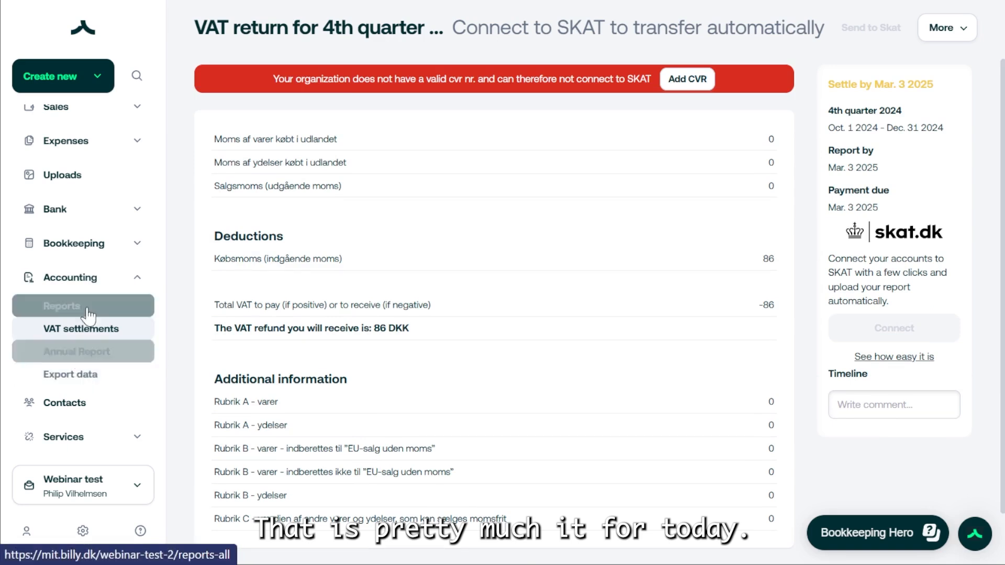
{"action": "left_click", "coordinate": [77, 406]}
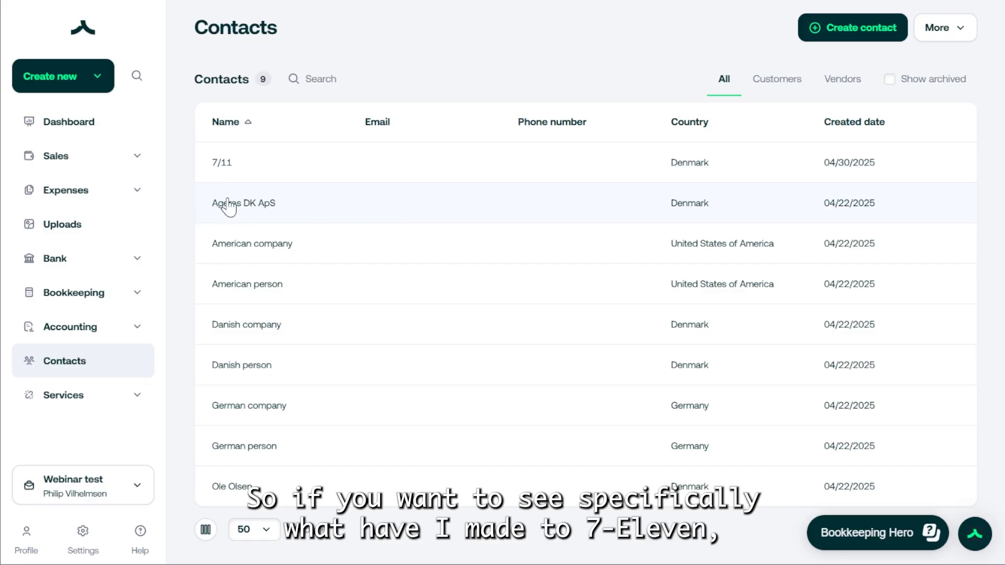
{"action": "left_click", "coordinate": [230, 169]}
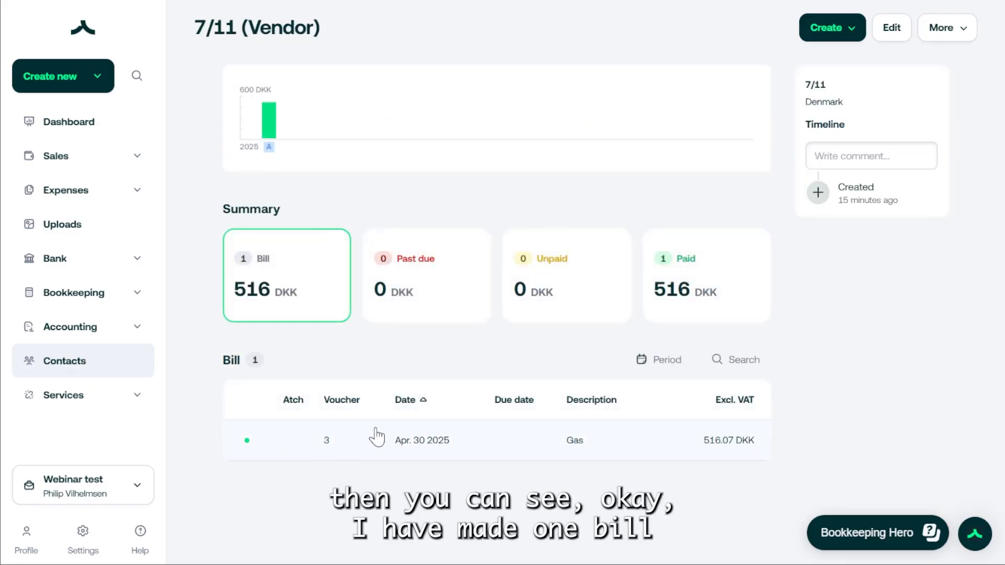
{"action": "left_click", "coordinate": [450, 304]}
{"action": "left_click", "coordinate": [553, 307]}
{"action": "left_click", "coordinate": [722, 299]}
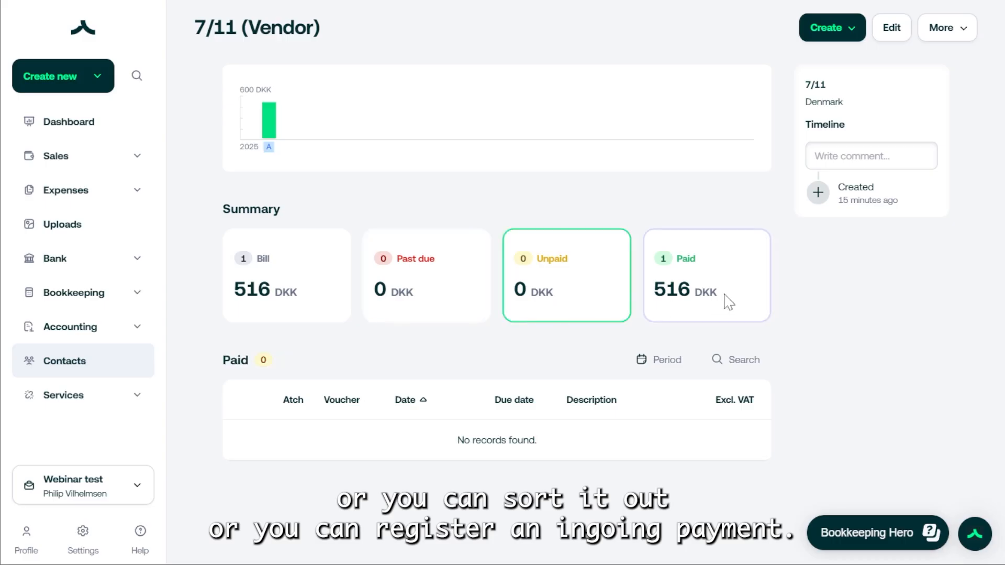
{"action": "left_click", "coordinate": [940, 29]}
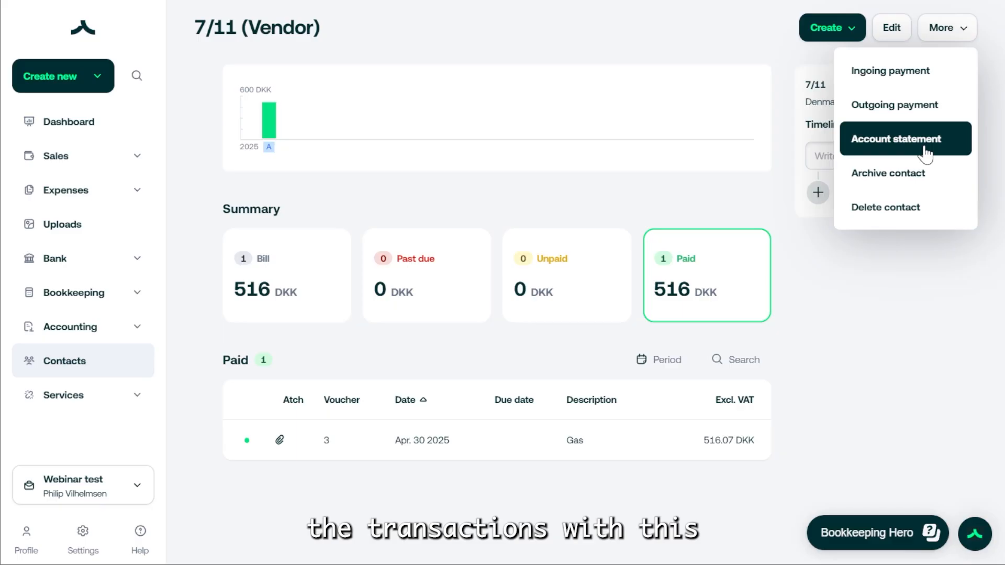
{"action": "left_click", "coordinate": [900, 309]}
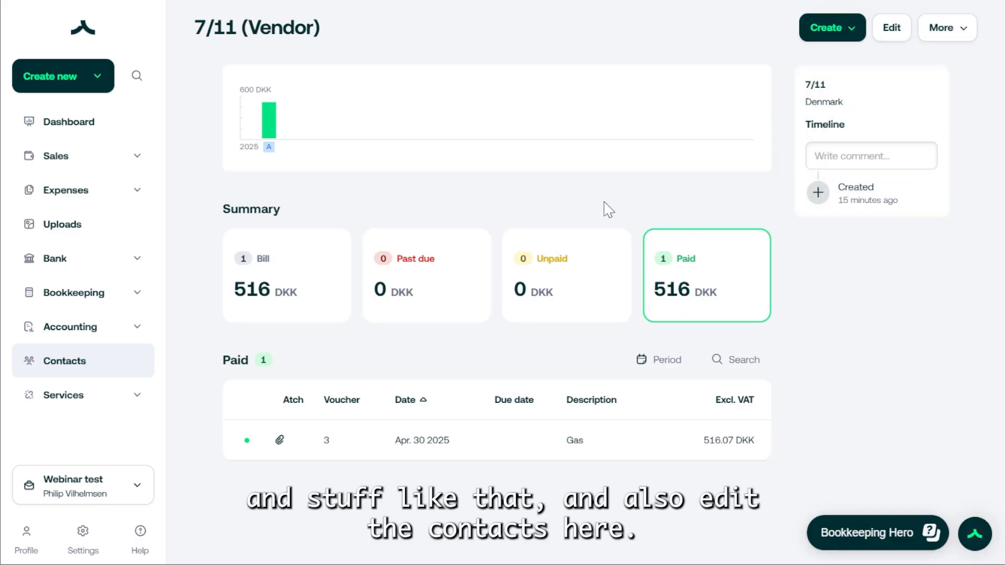
{"action": "left_click", "coordinate": [122, 371]}
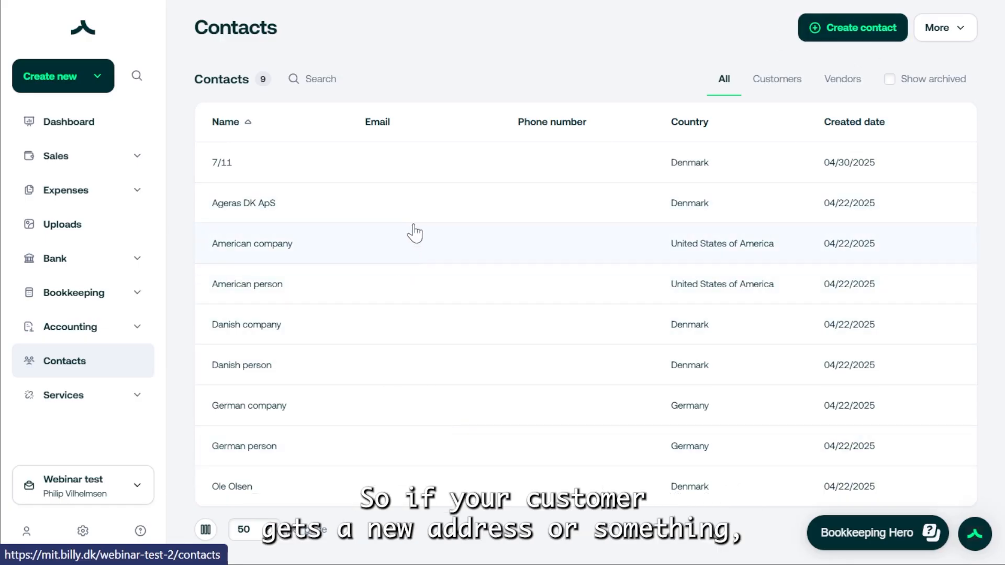
View Ageras DK ApS's details, then open and close the support chat on the dashboard.
{"action": "left_click", "coordinate": [355, 203]}
{"action": "key", "text": "alt+Left"}
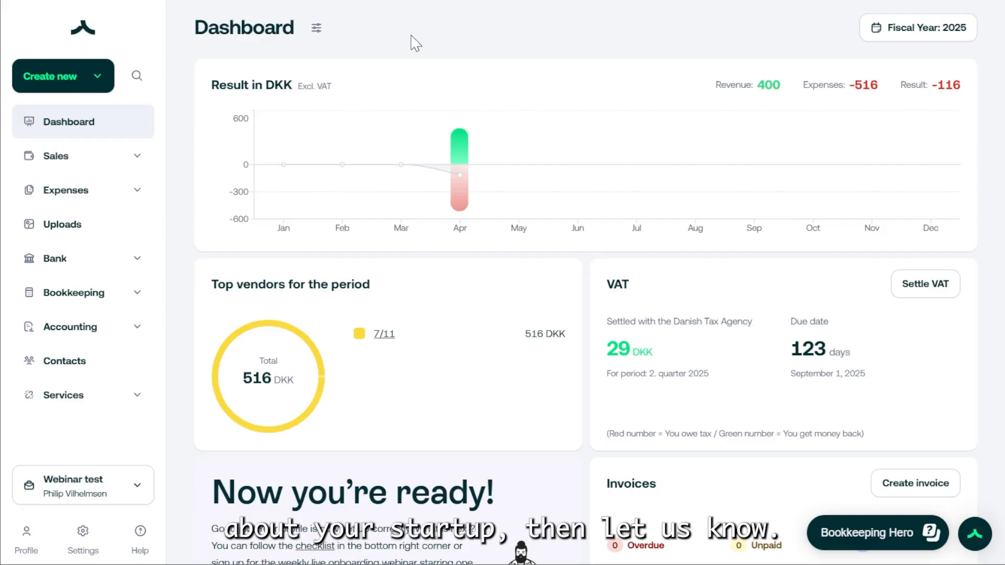
{"action": "left_click", "coordinate": [969, 536]}
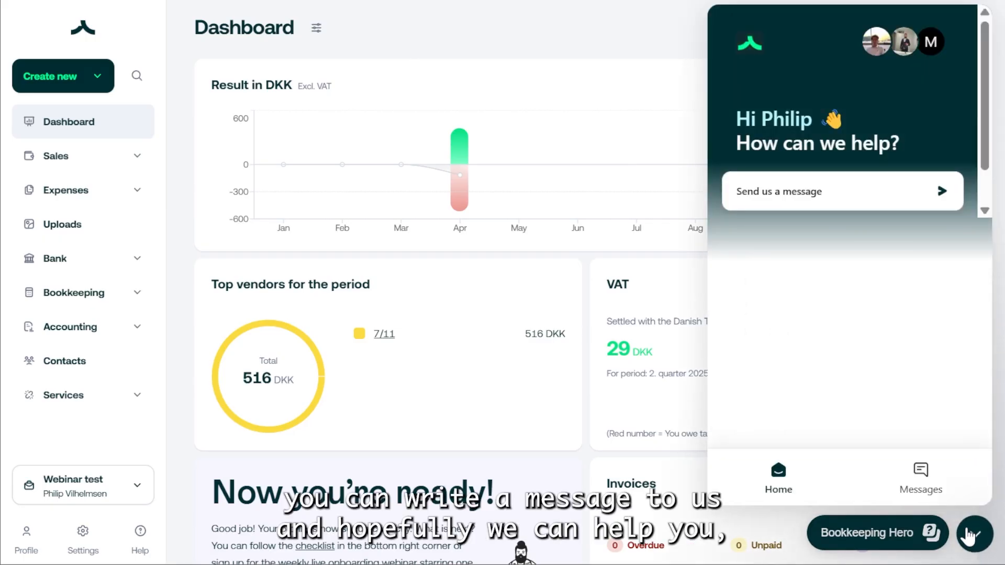
{"action": "left_click", "coordinate": [969, 536]}
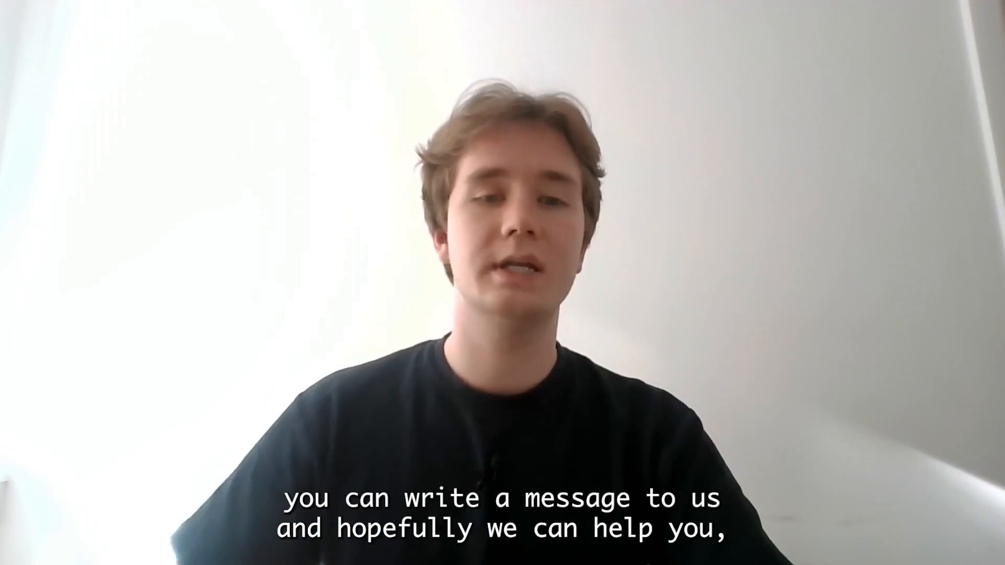